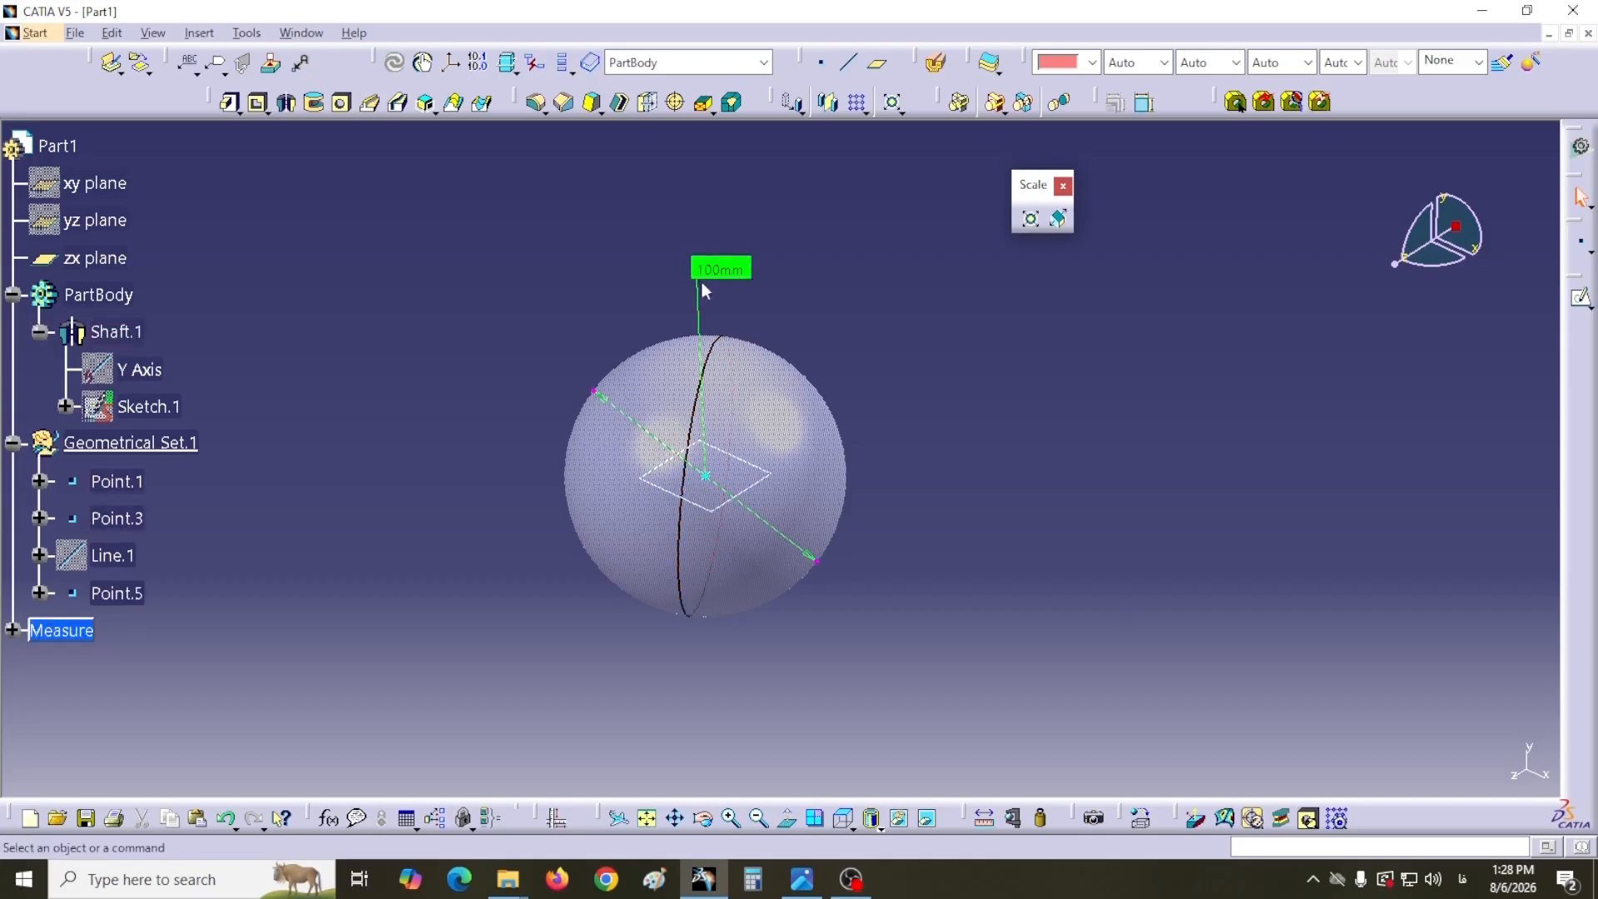
# - Try scaling the sphere about its centre point with a ratio of 0.5
pyautogui.click(1033, 221)
pyautogui.moveTo(1239, 381); pyautogui.dragTo(1172, 381)
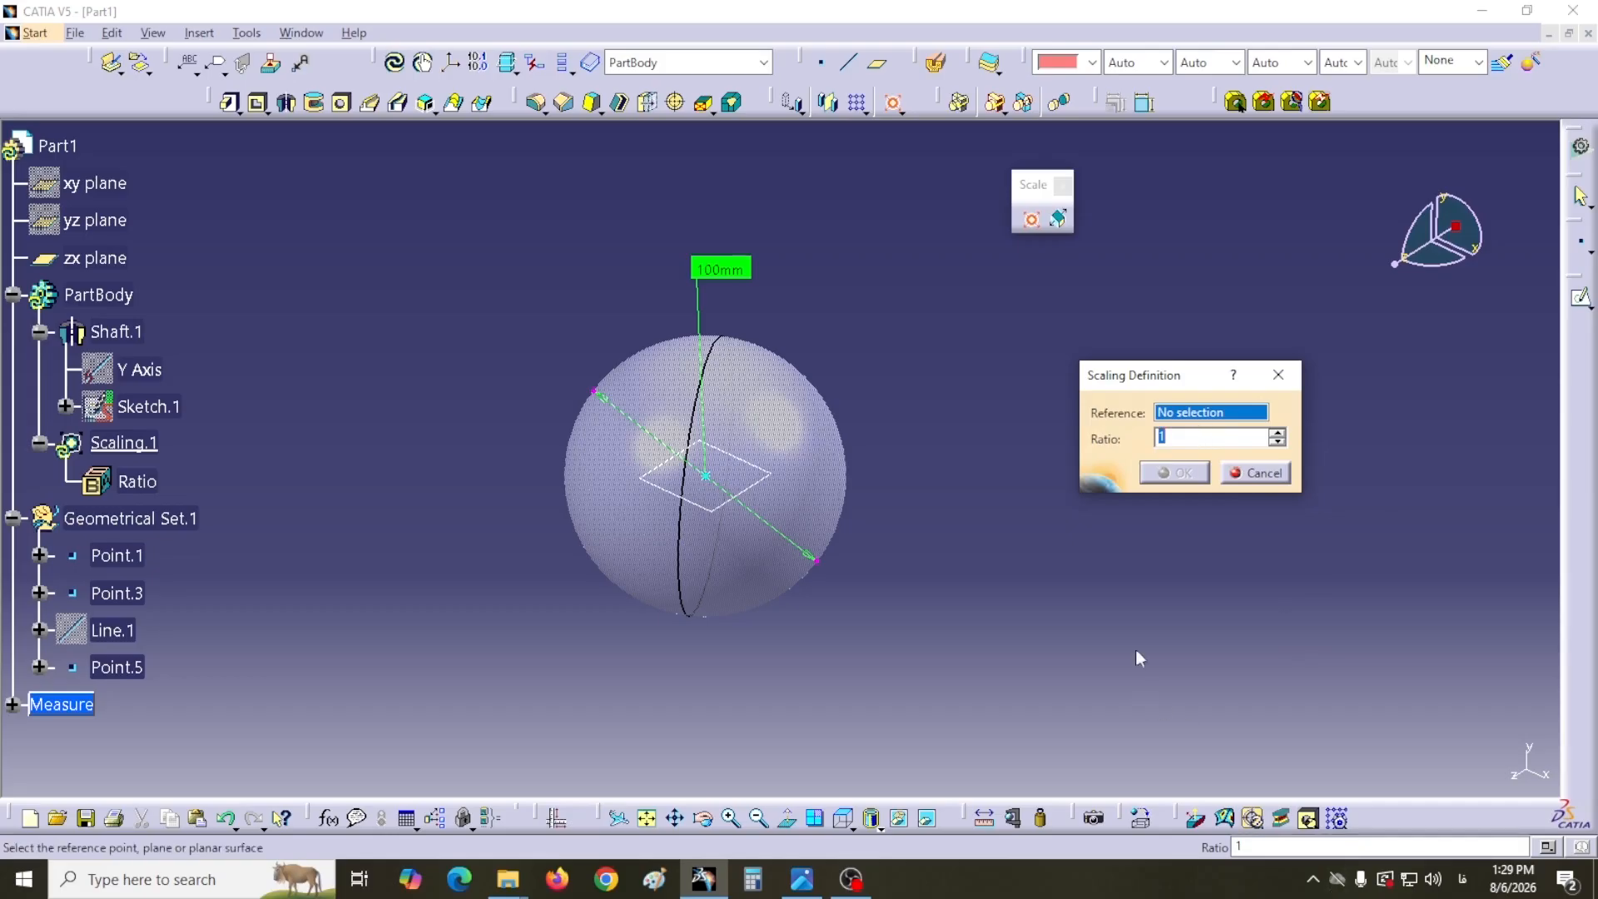
pyautogui.click(1165, 439)
pyautogui.click(754, 490)
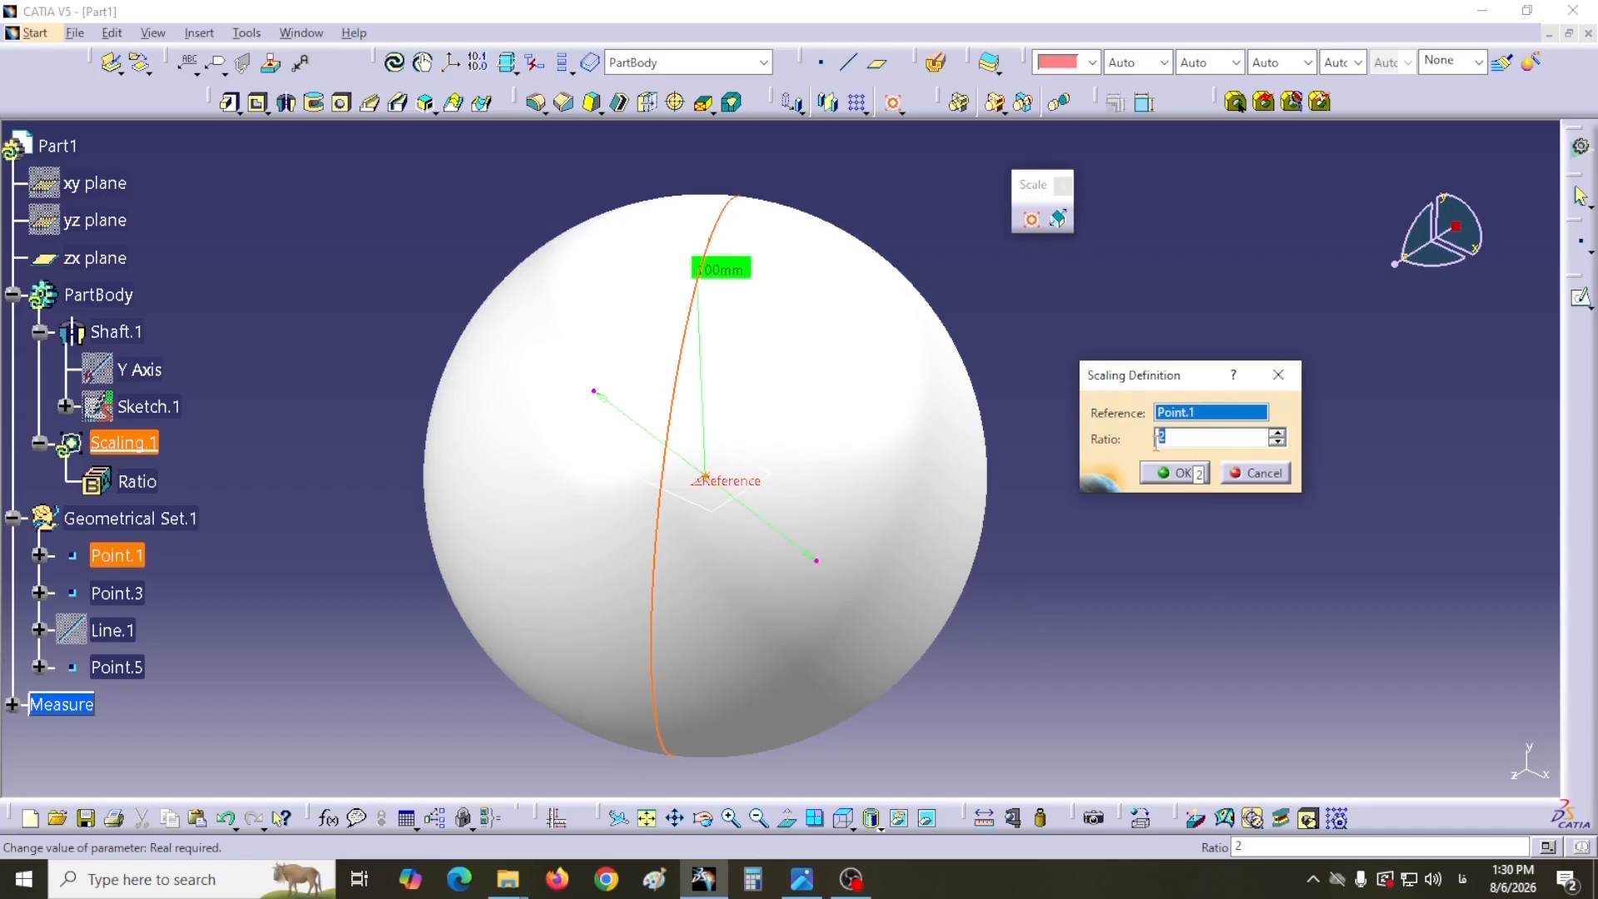
pyautogui.write('0.5')
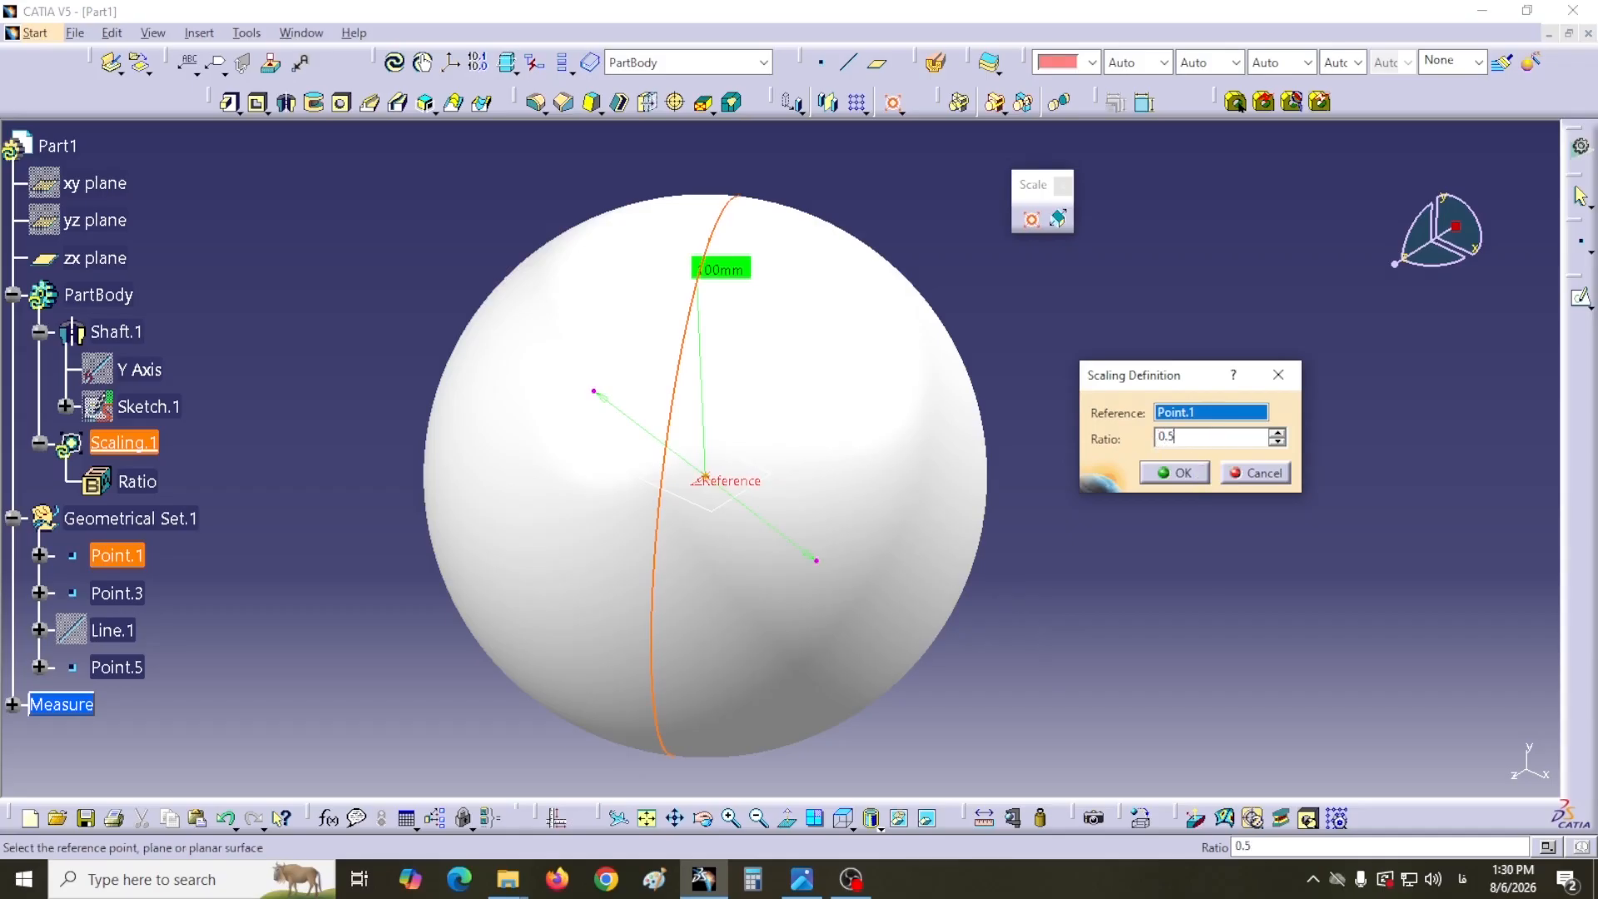
pyautogui.click(1159, 628)
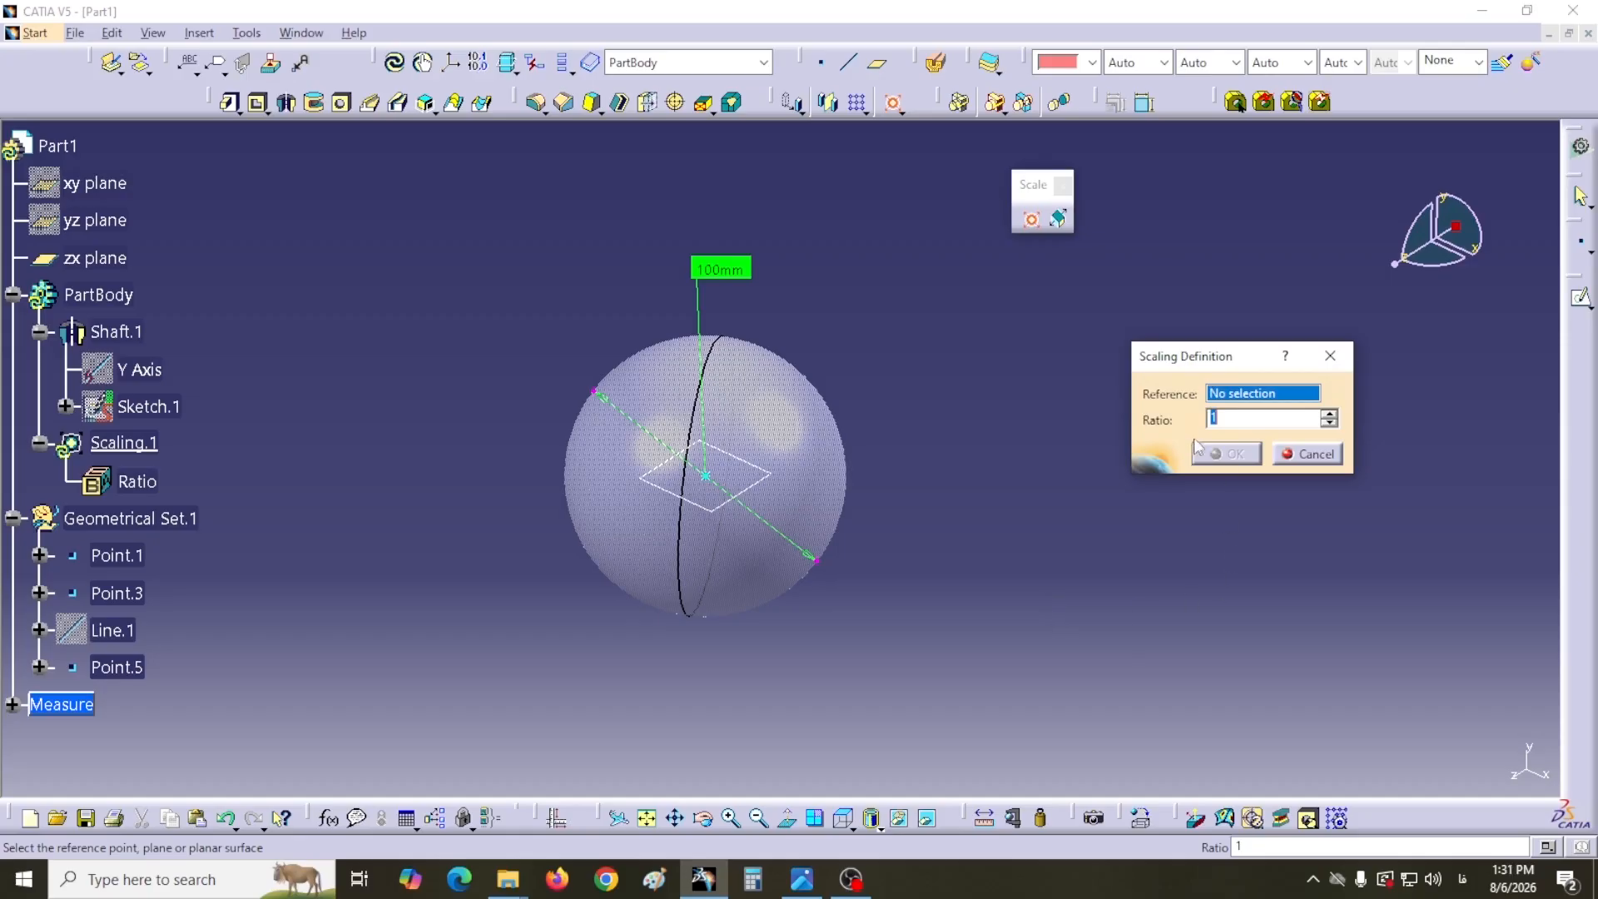
# - Scale the sphere by a ratio of 2, using its centre point Point.1 as the reference
pyautogui.doubleClick(1211, 417)
pyautogui.click(706, 476)
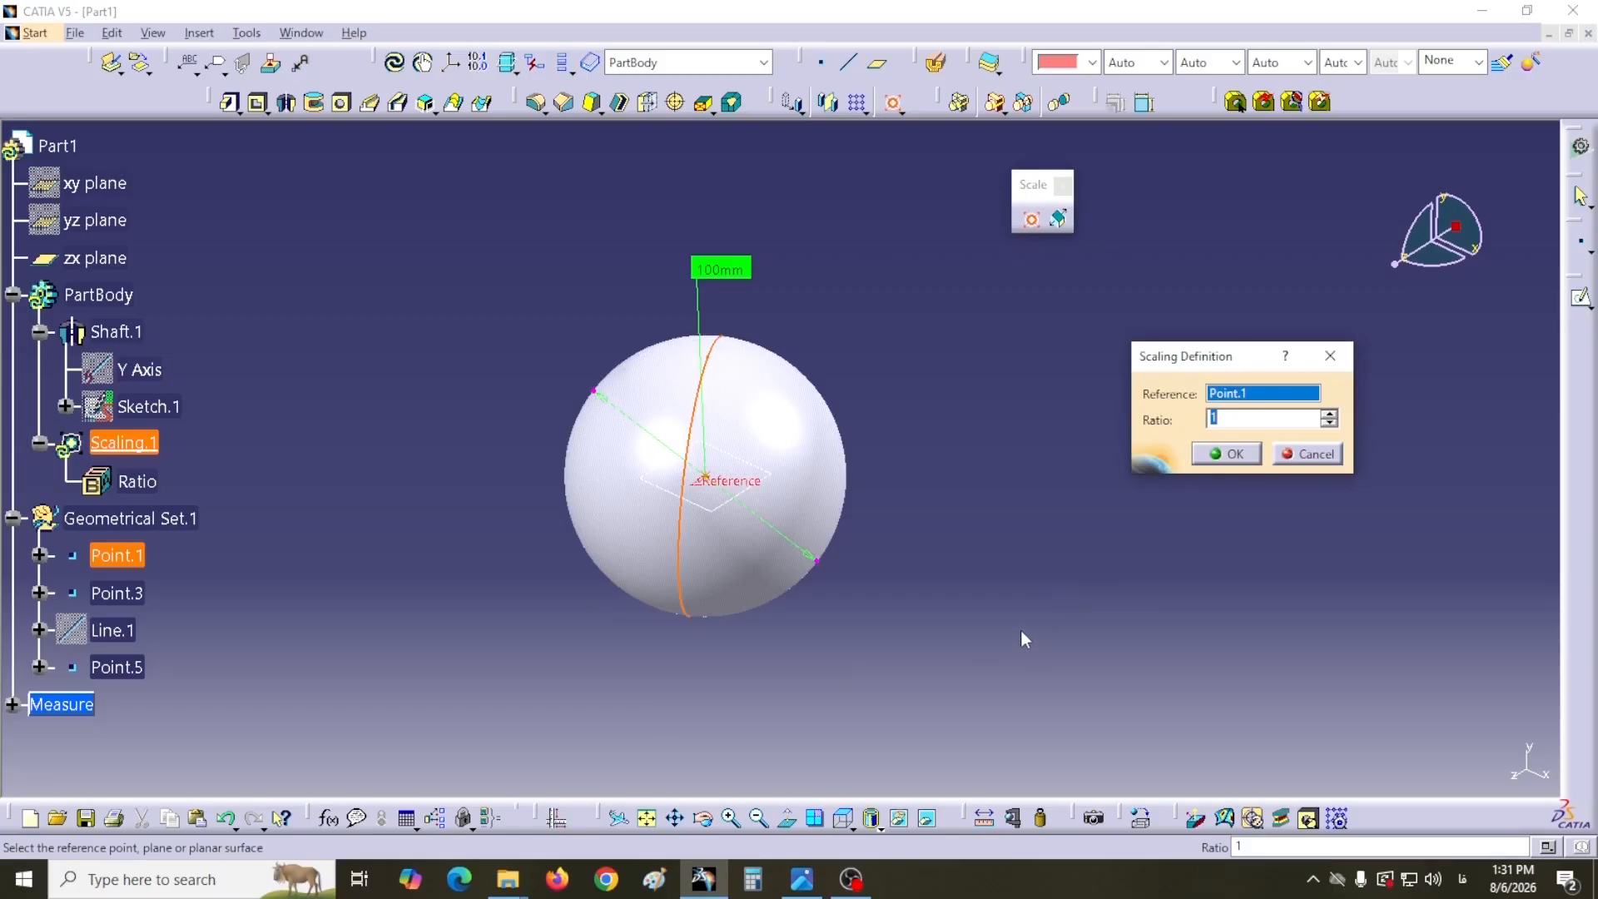
pyautogui.rightClick(1247, 396)
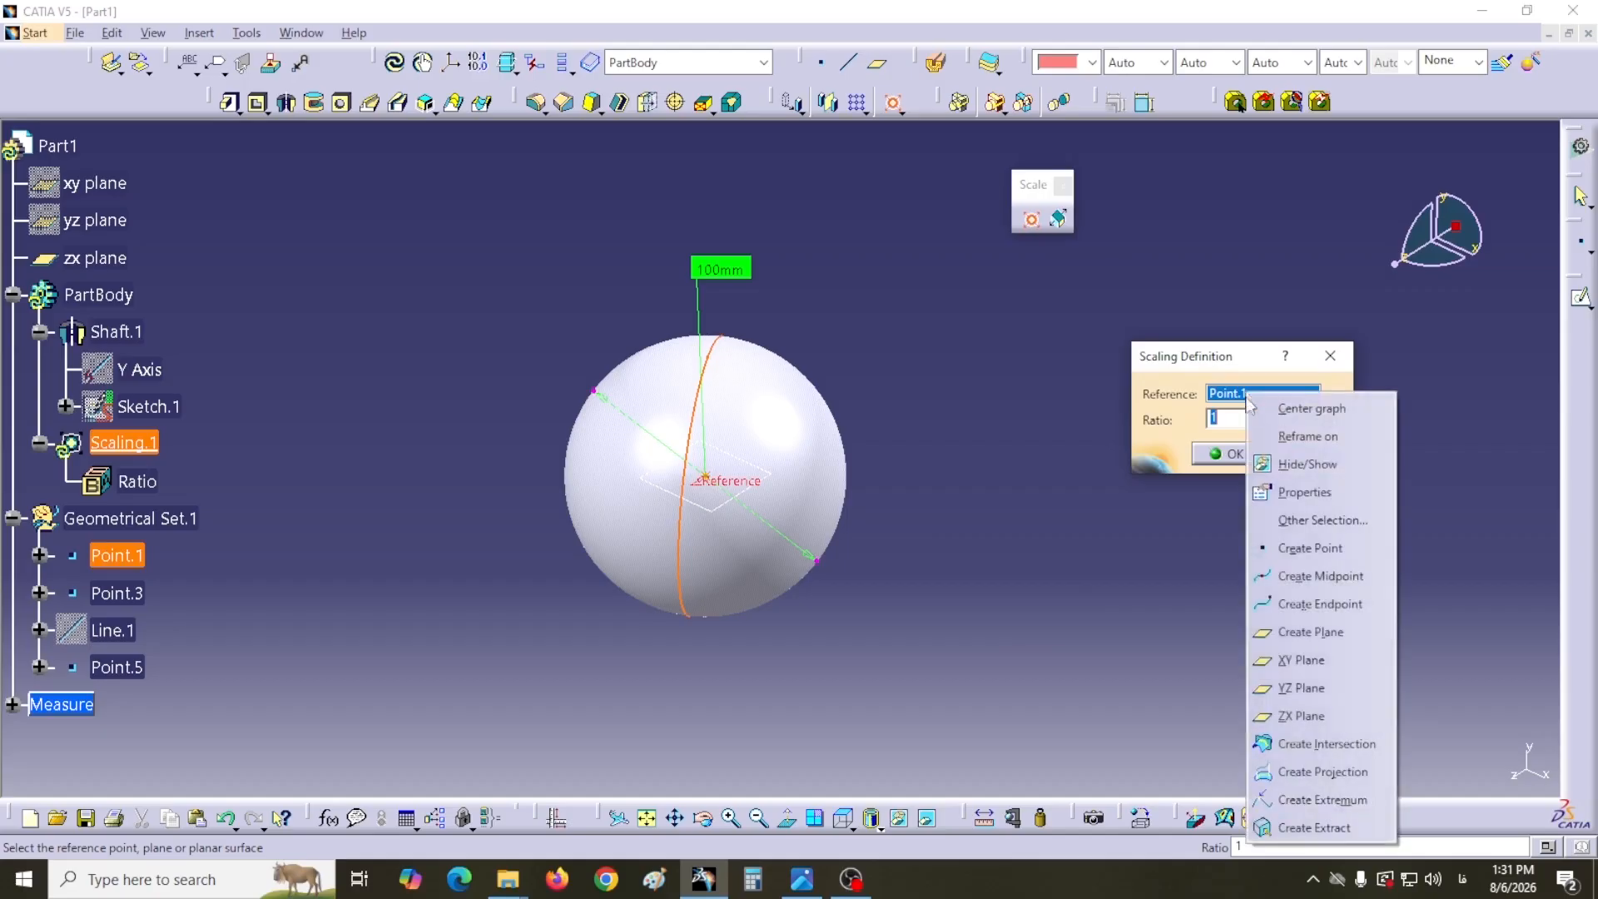
pyautogui.click(1304, 551)
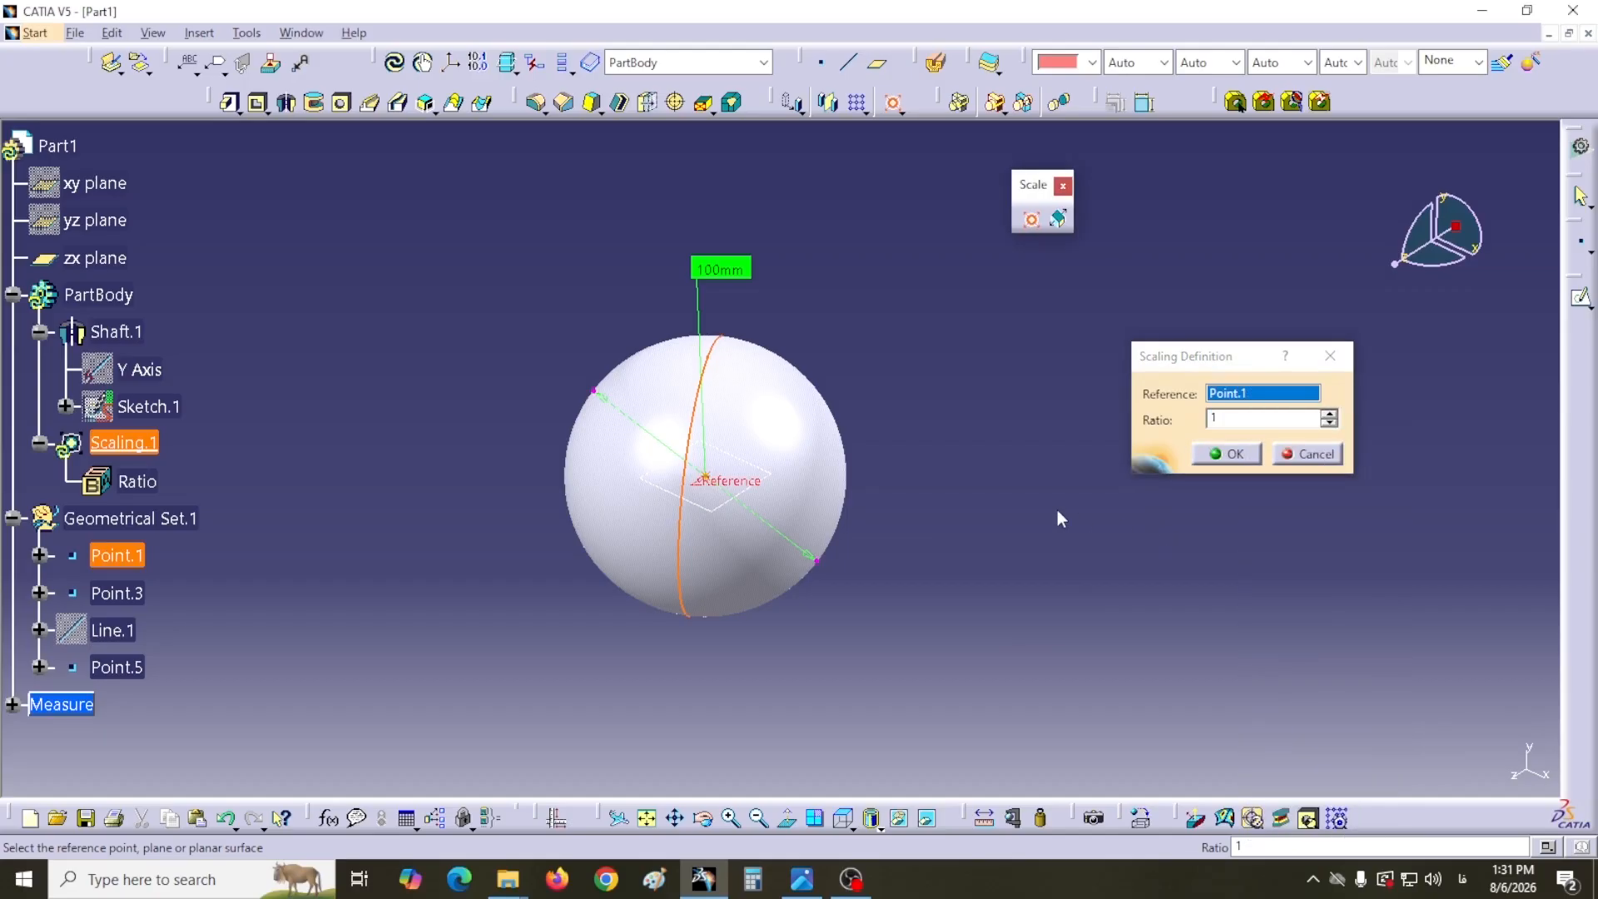
pyautogui.doubleClick(1221, 418)
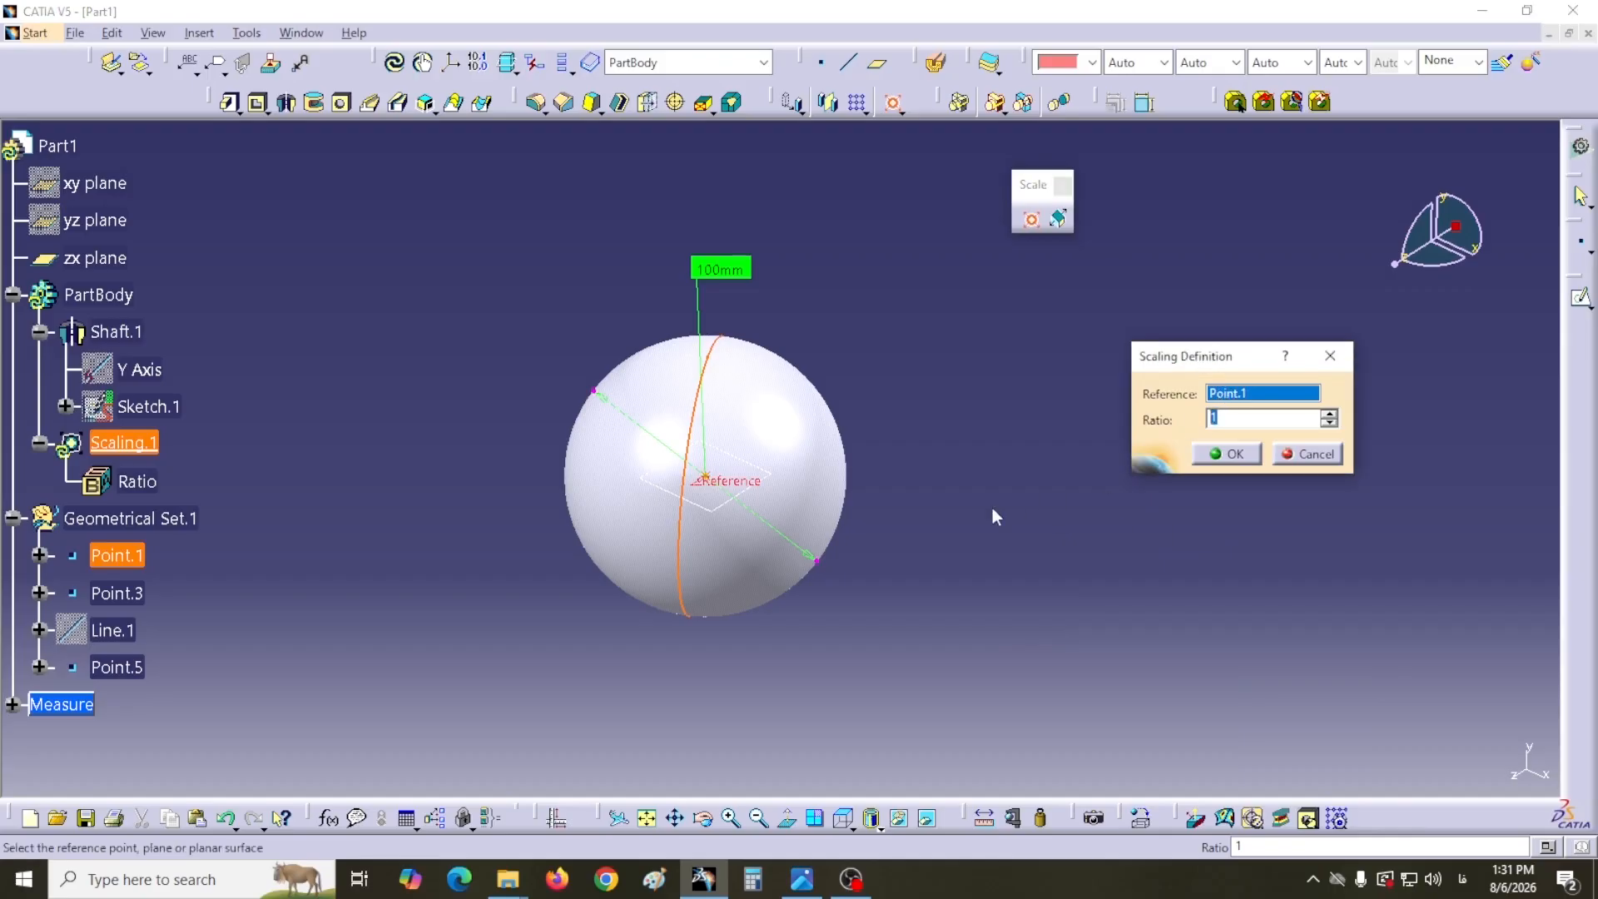
pyautogui.write('2')
pyautogui.click(1058, 589)
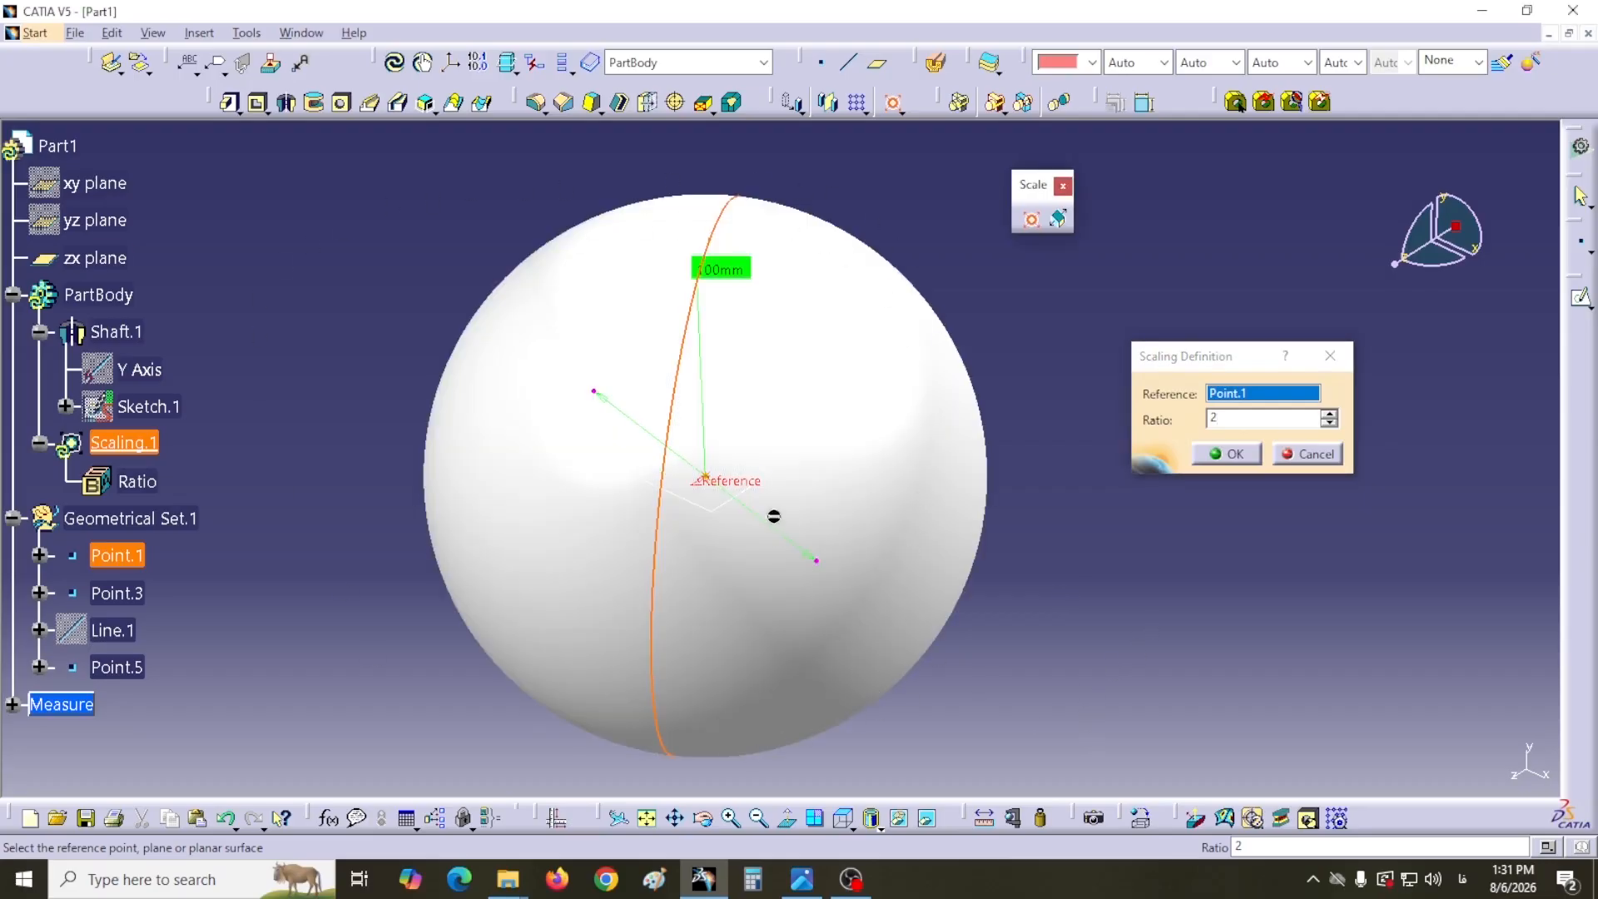
pyautogui.moveTo(1028, 401); pyautogui.dragTo(915, 447, button='middle')
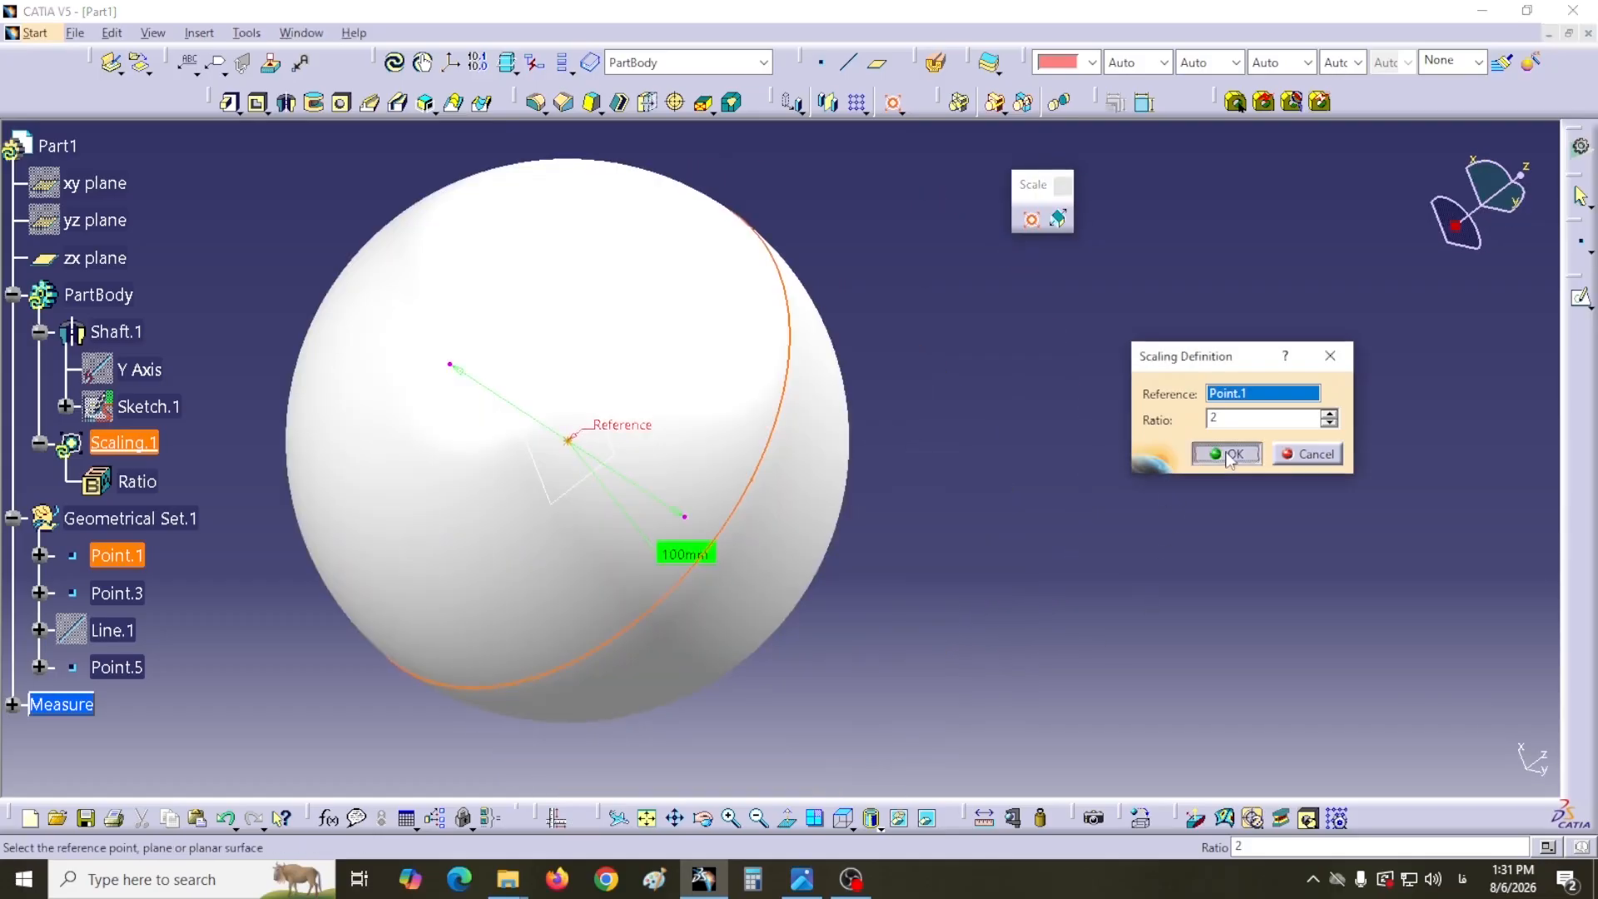
pyautogui.click(1226, 453)
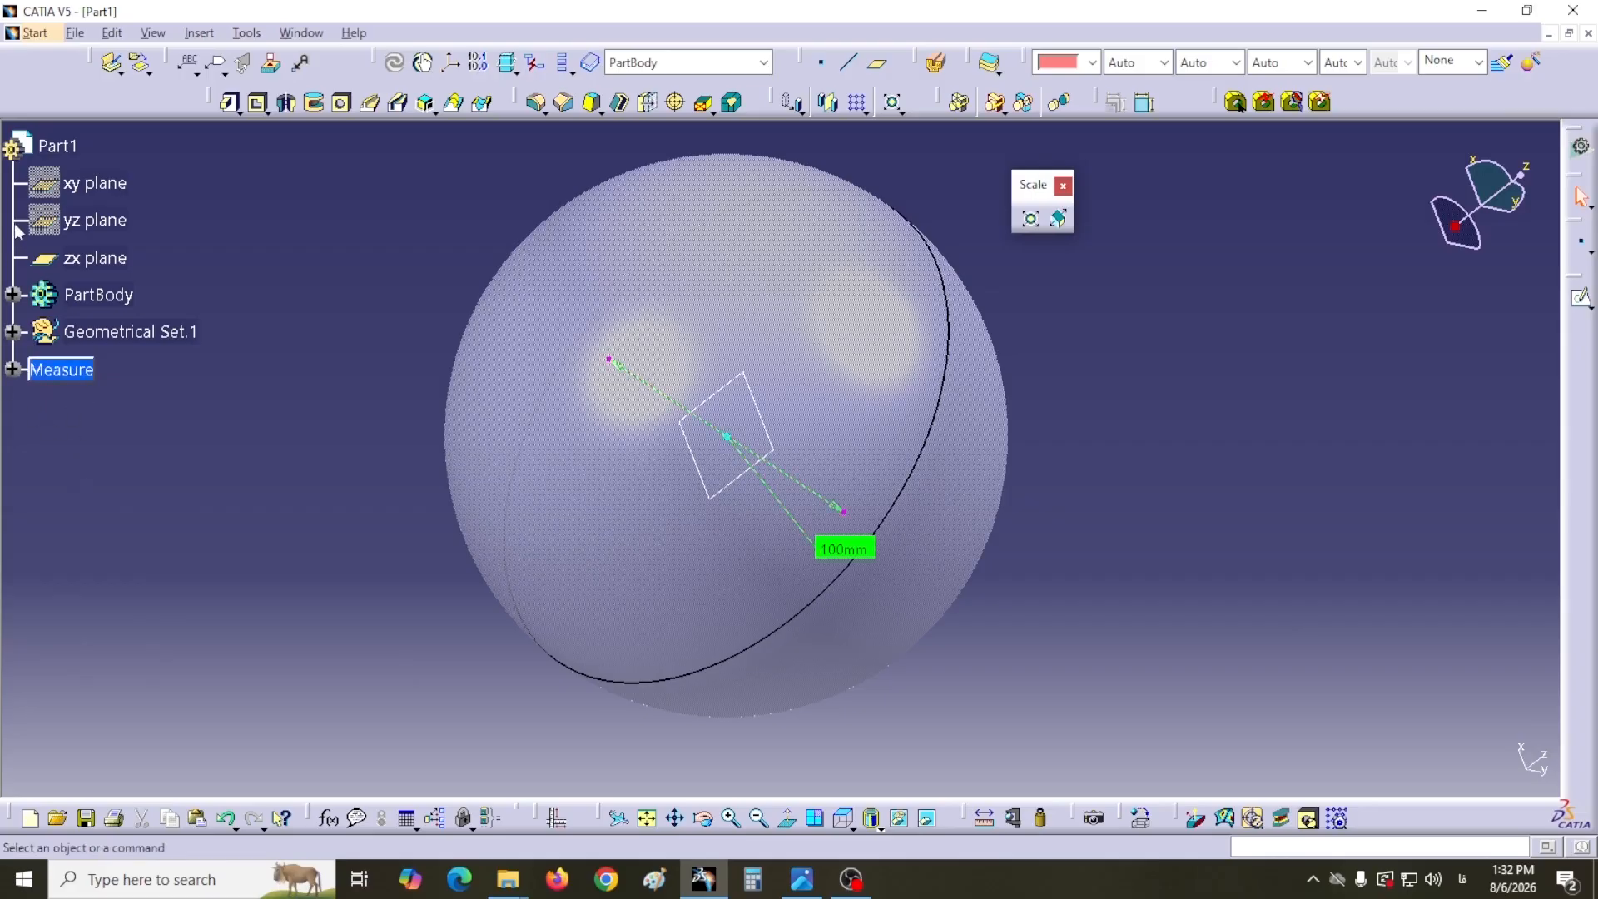
# - Edit the sphere's scaling feature and set its ratio to 0.5
pyautogui.click(12, 294)
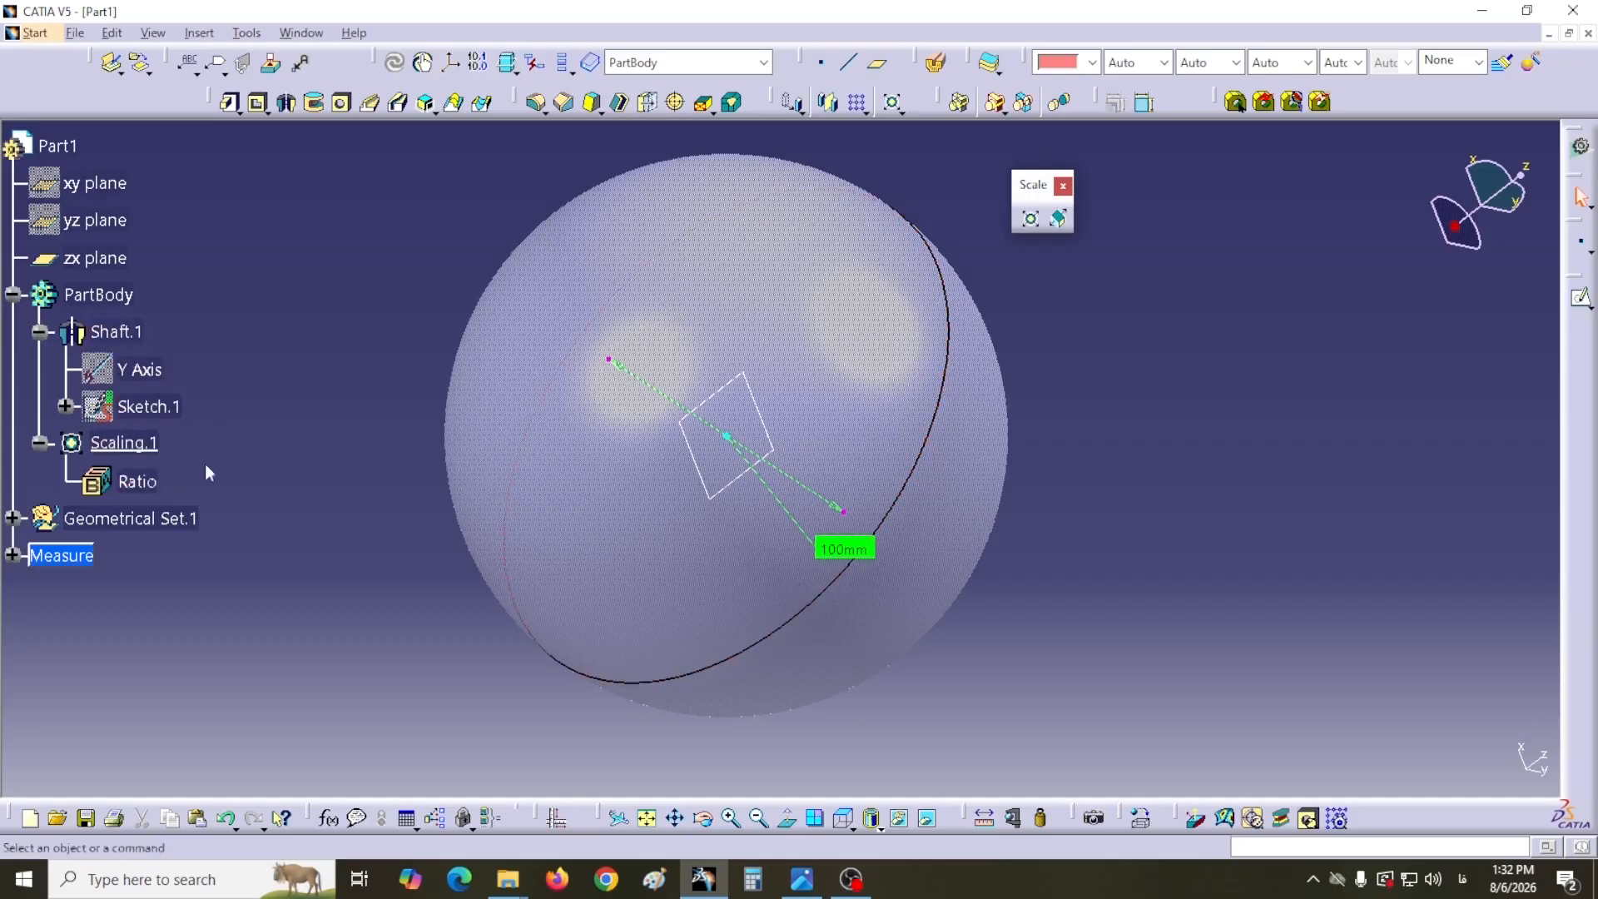
pyautogui.doubleClick(159, 409)
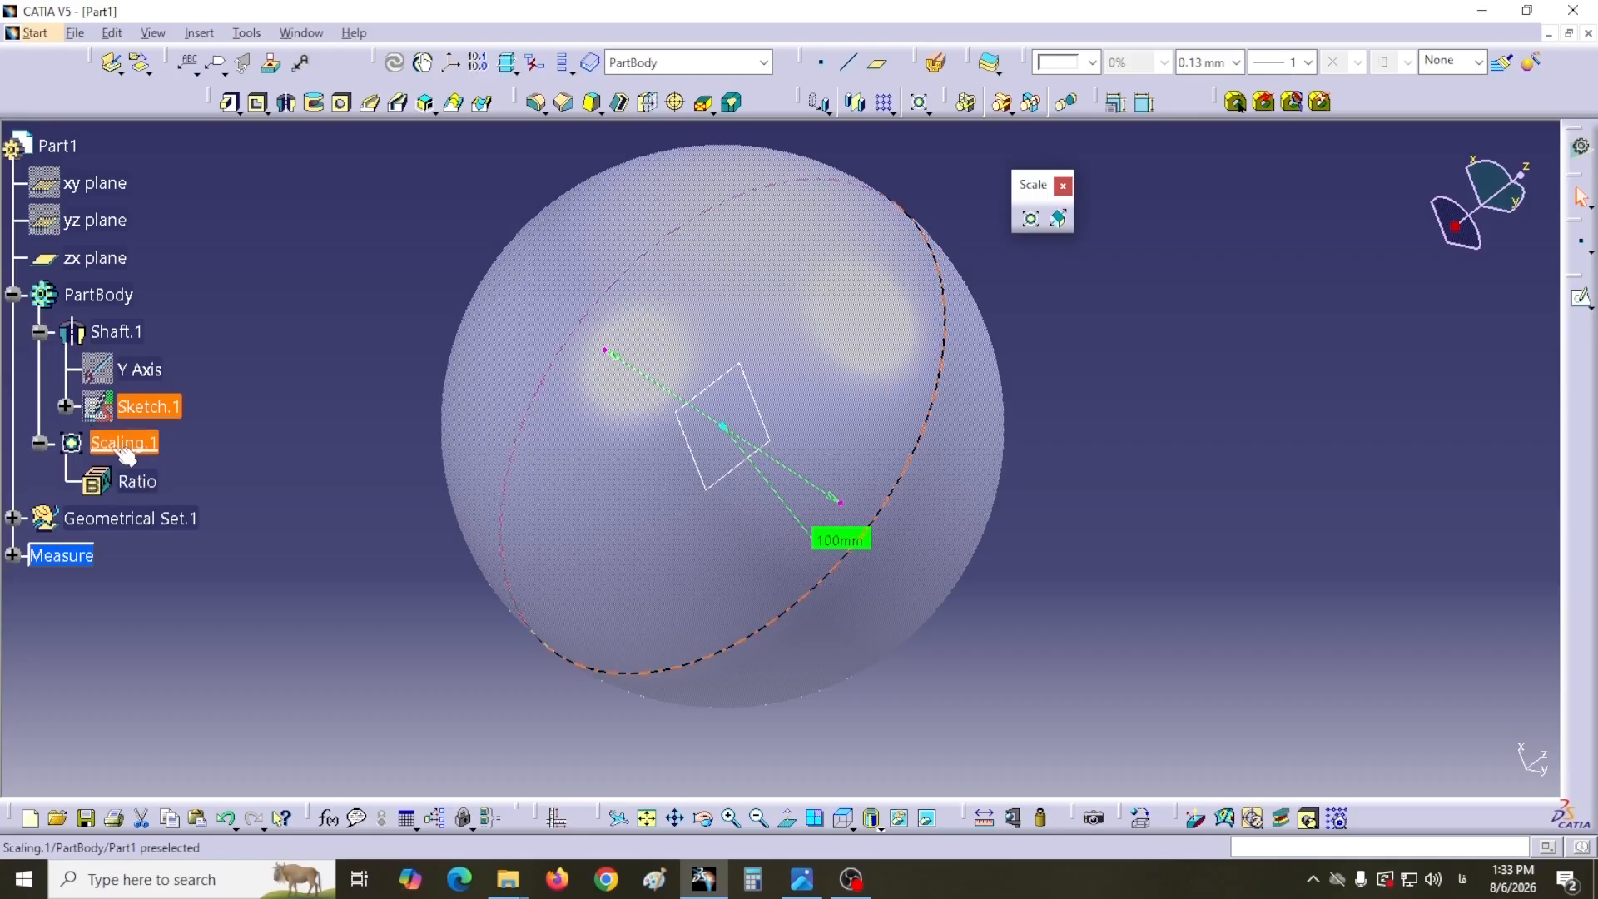
pyautogui.click(101, 444)
pyautogui.doubleClick(101, 444)
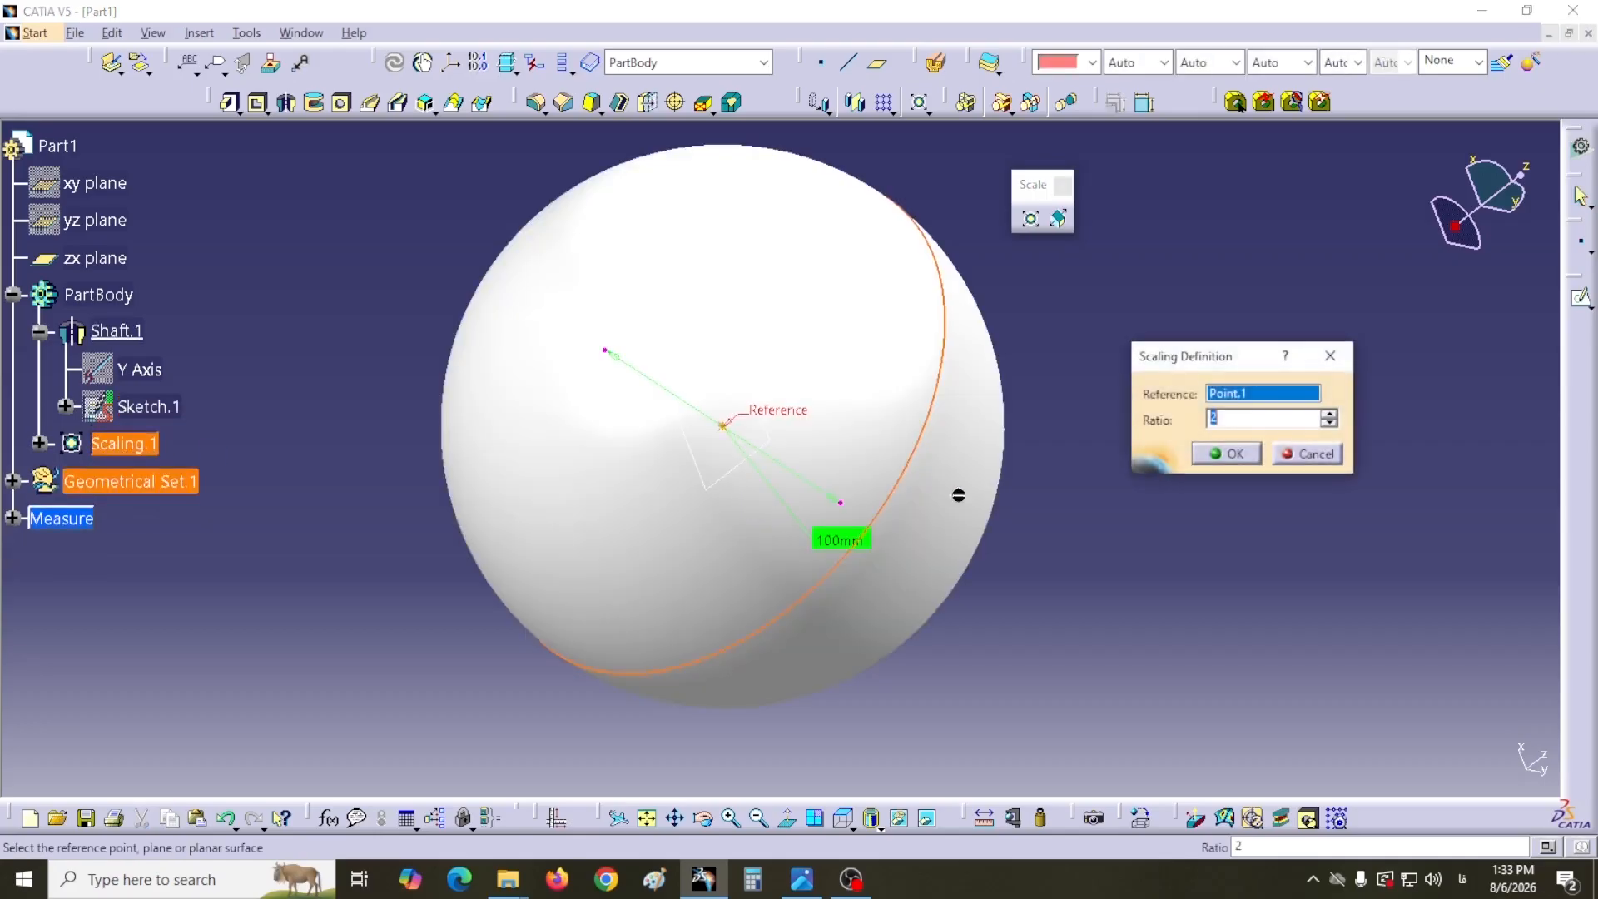
pyautogui.moveTo(1192, 359); pyautogui.dragTo(1152, 409)
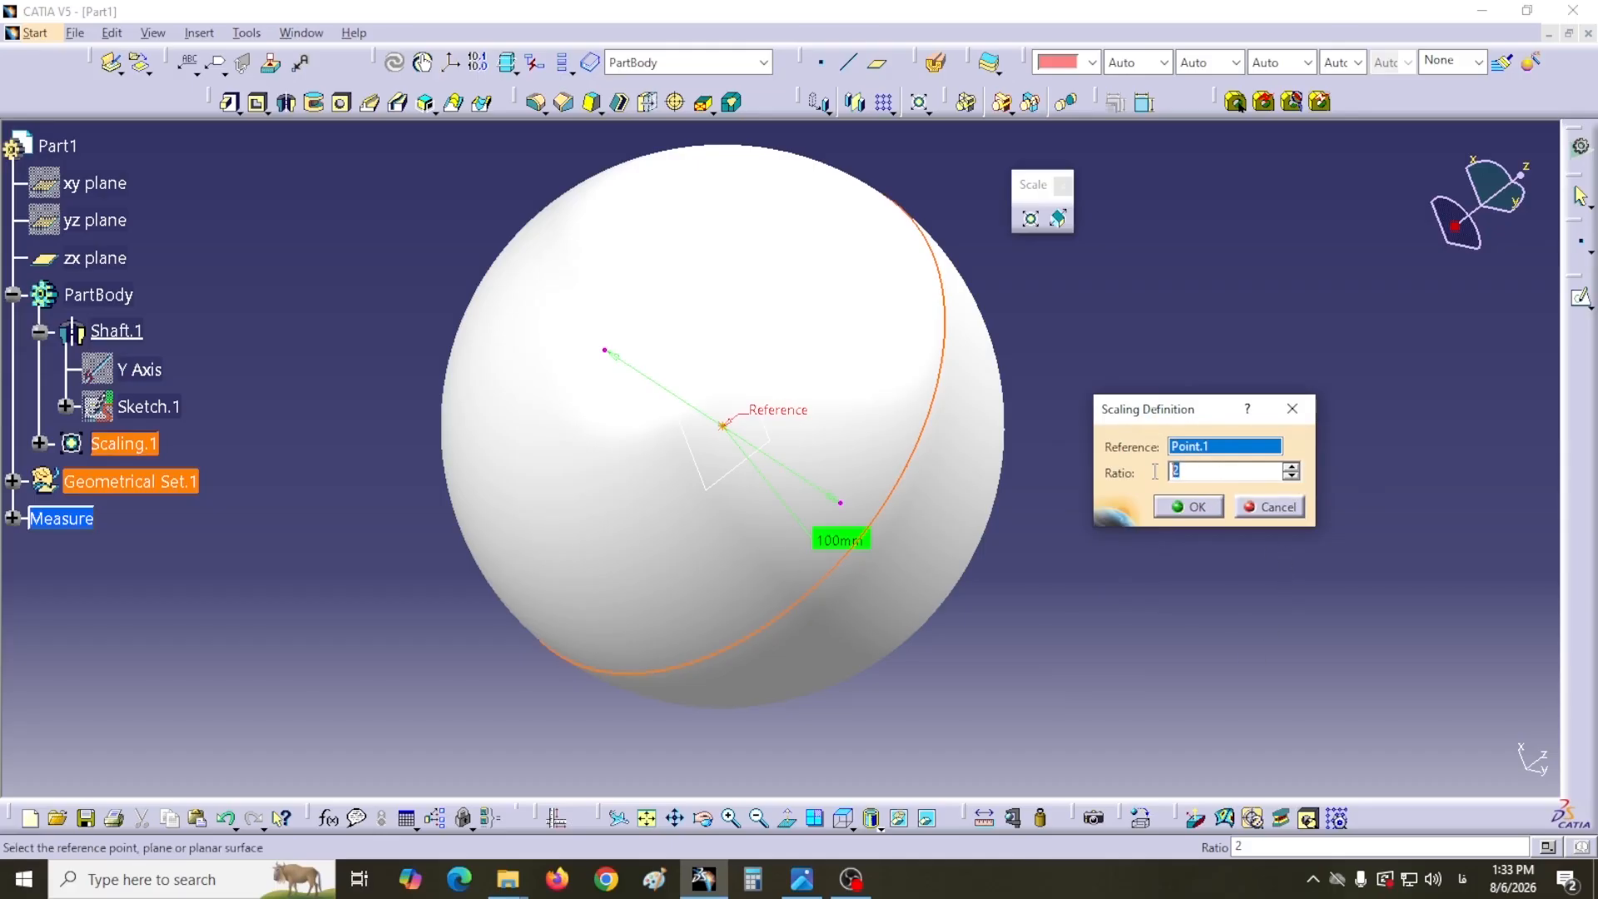
pyautogui.write('0.5')
pyautogui.click(1138, 615)
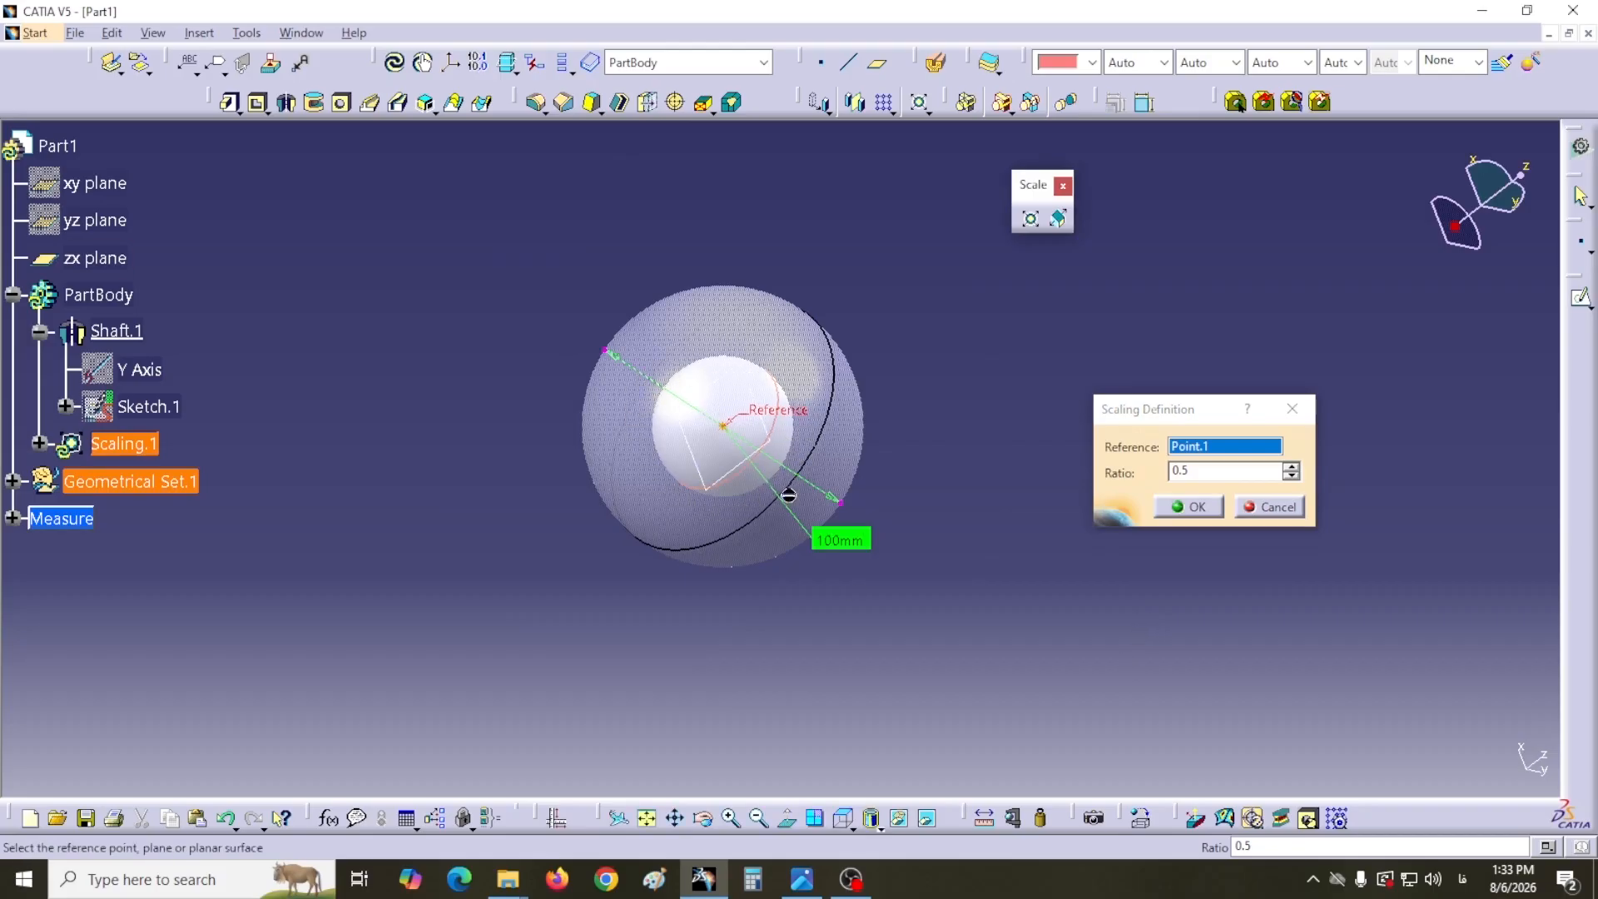
pyautogui.click(1190, 508)
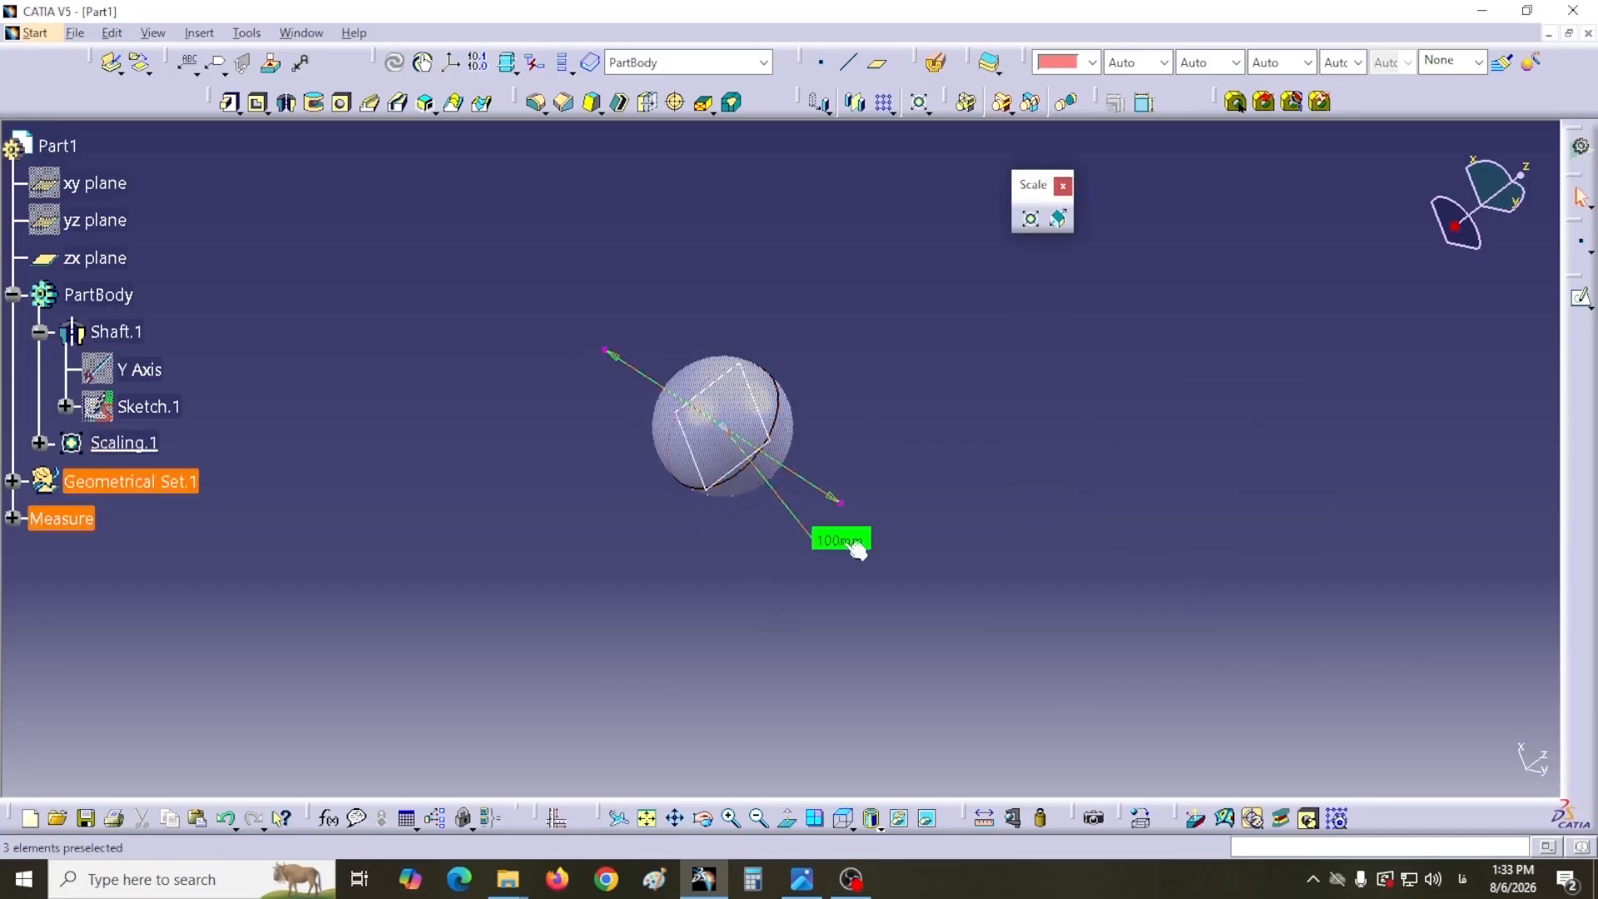
# - Open the sphere's profile sketch to check its diameter dimension after scaling, and return to the part
pyautogui.doubleClick(149, 406)
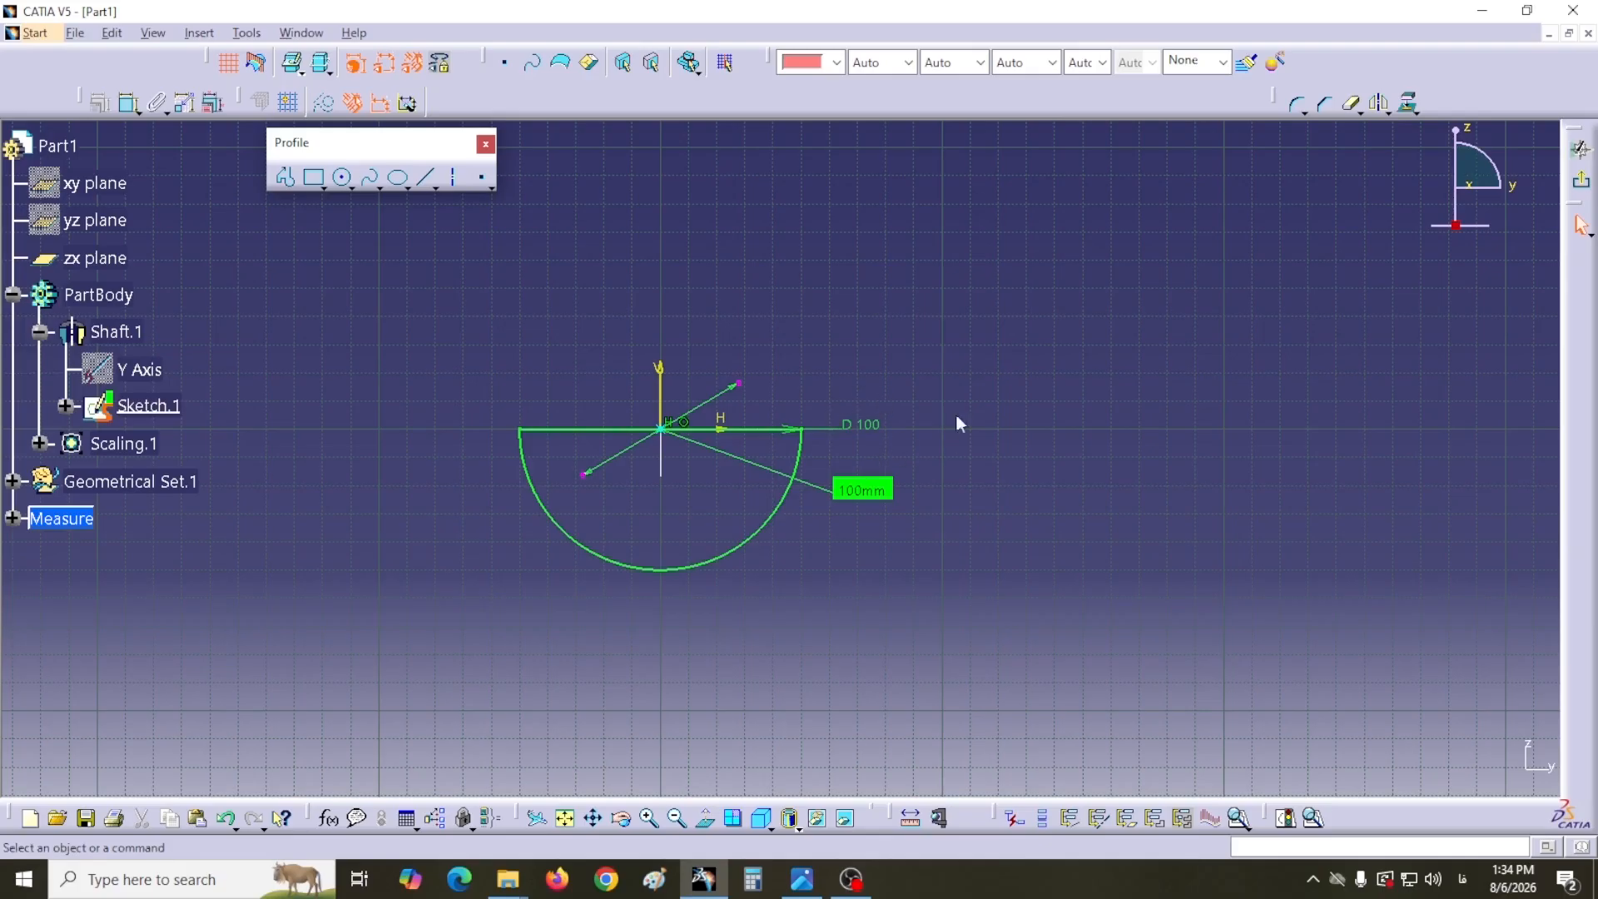
pyautogui.click(1581, 185)
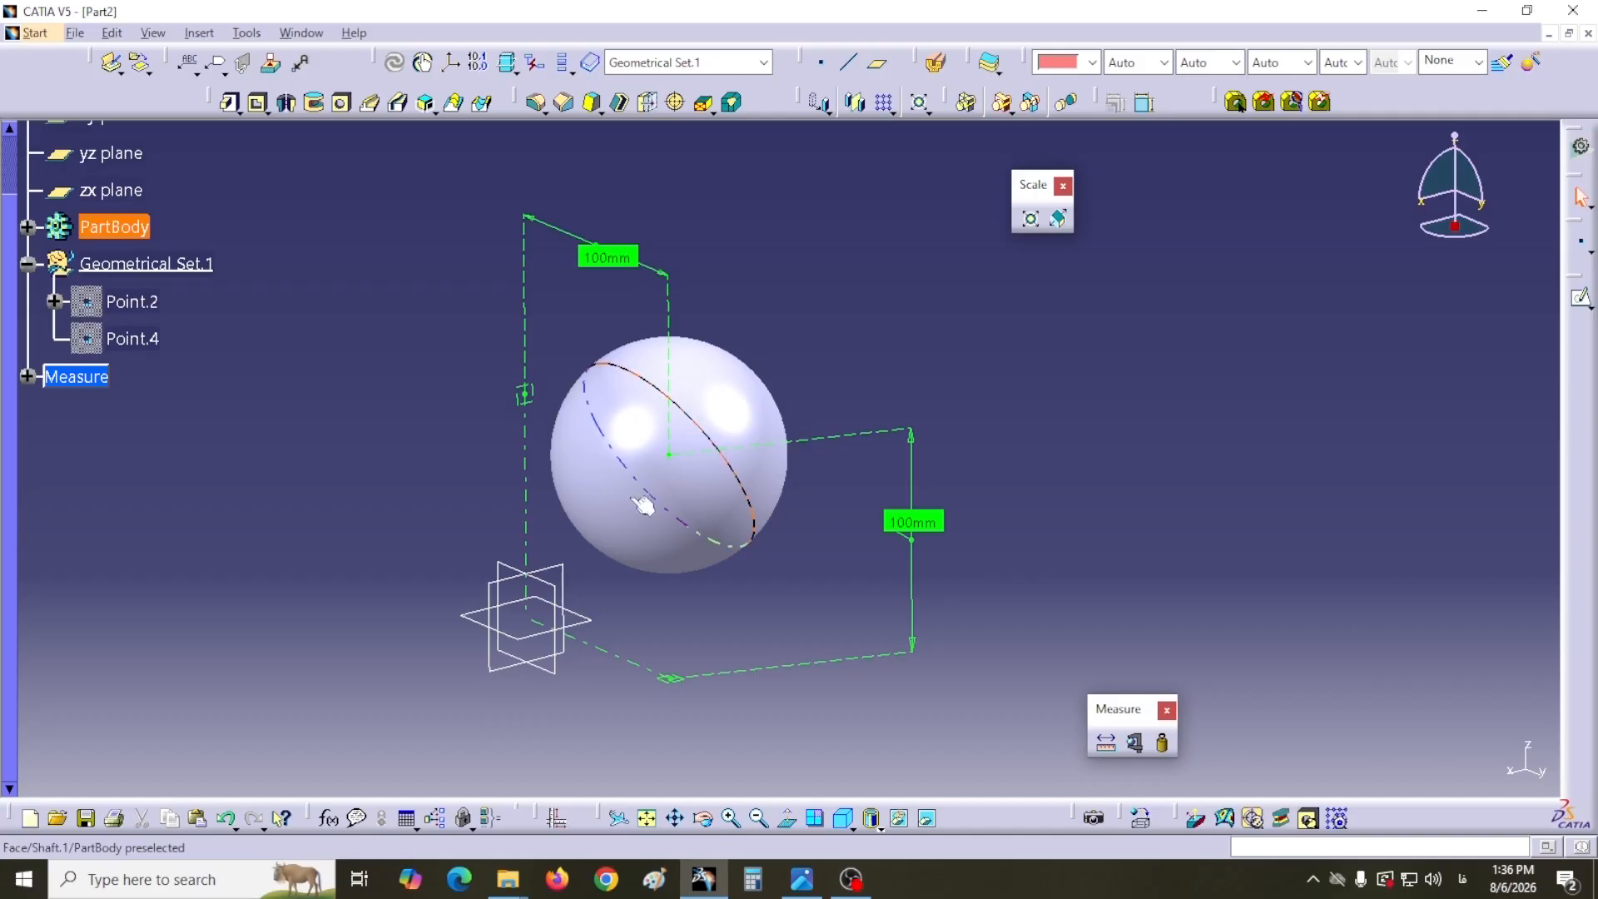
# - In Part2, measure the inertia of the sphere's face and create an associative point at its center of gravity, keeping the measure
pyautogui.click(587, 533)
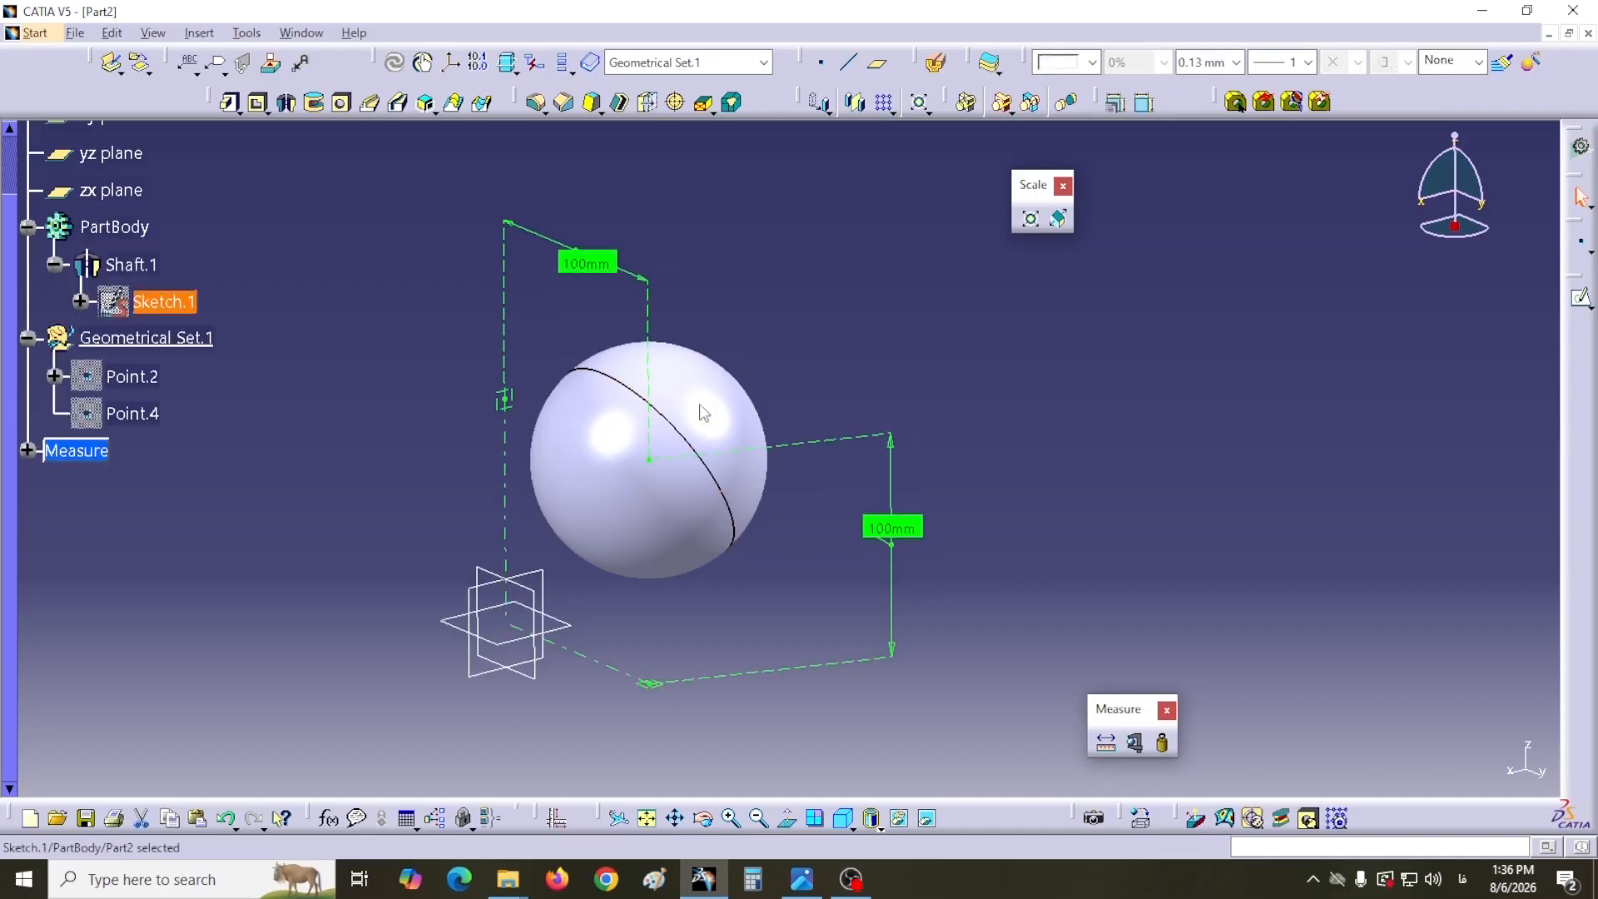
pyautogui.click(653, 462)
pyautogui.click(1162, 744)
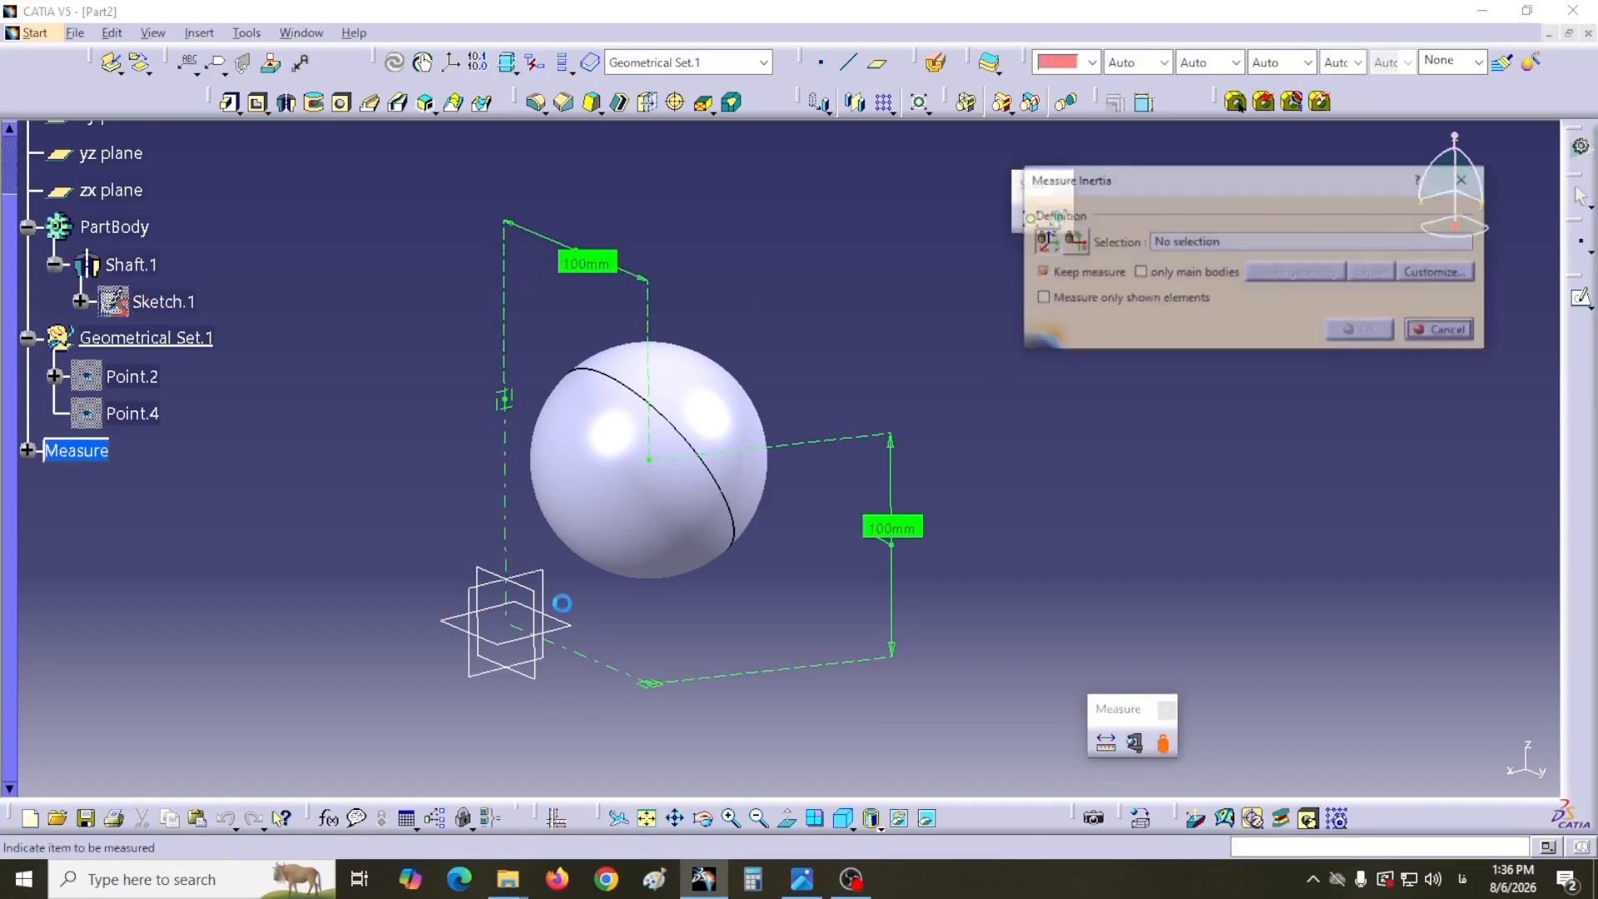
pyautogui.click(649, 520)
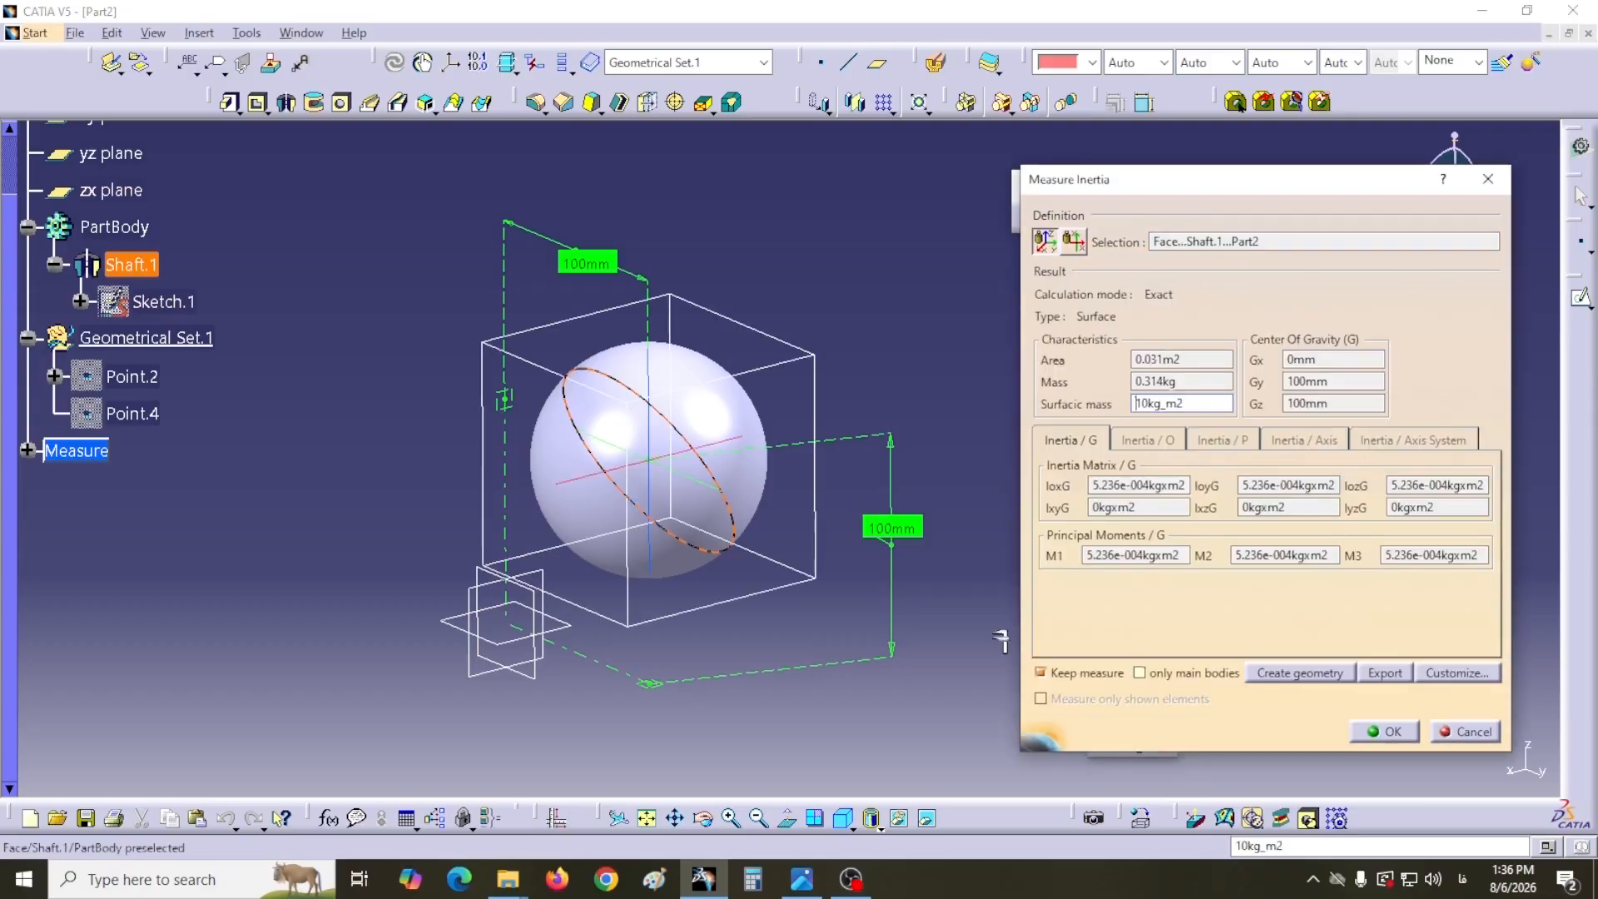
pyautogui.click(1296, 675)
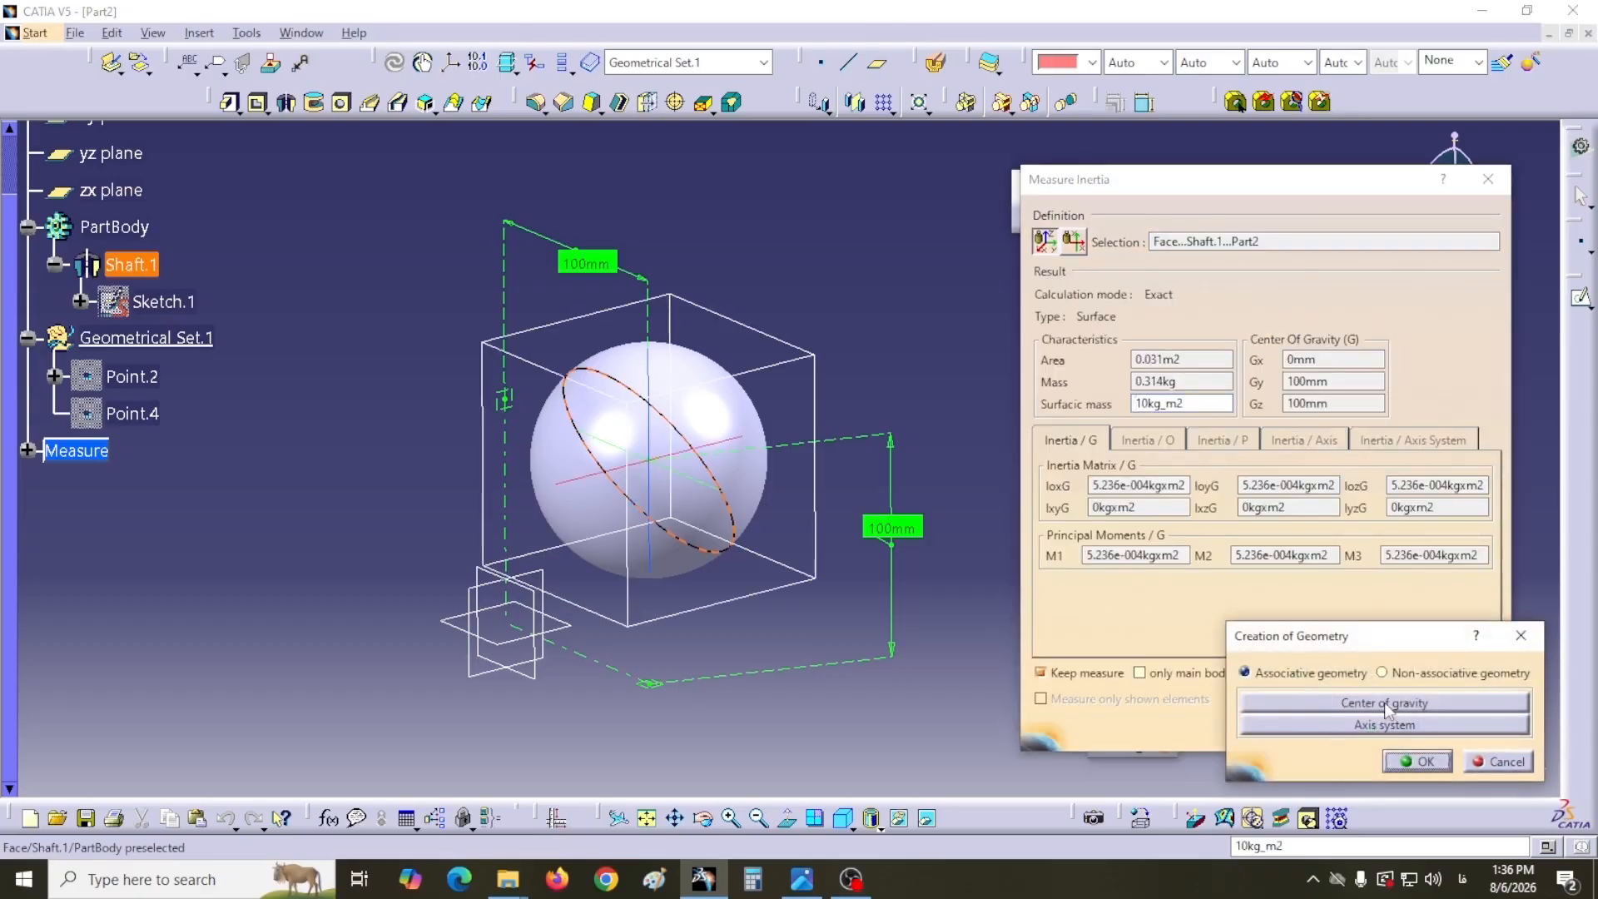
pyautogui.click(1386, 704)
pyautogui.click(1415, 762)
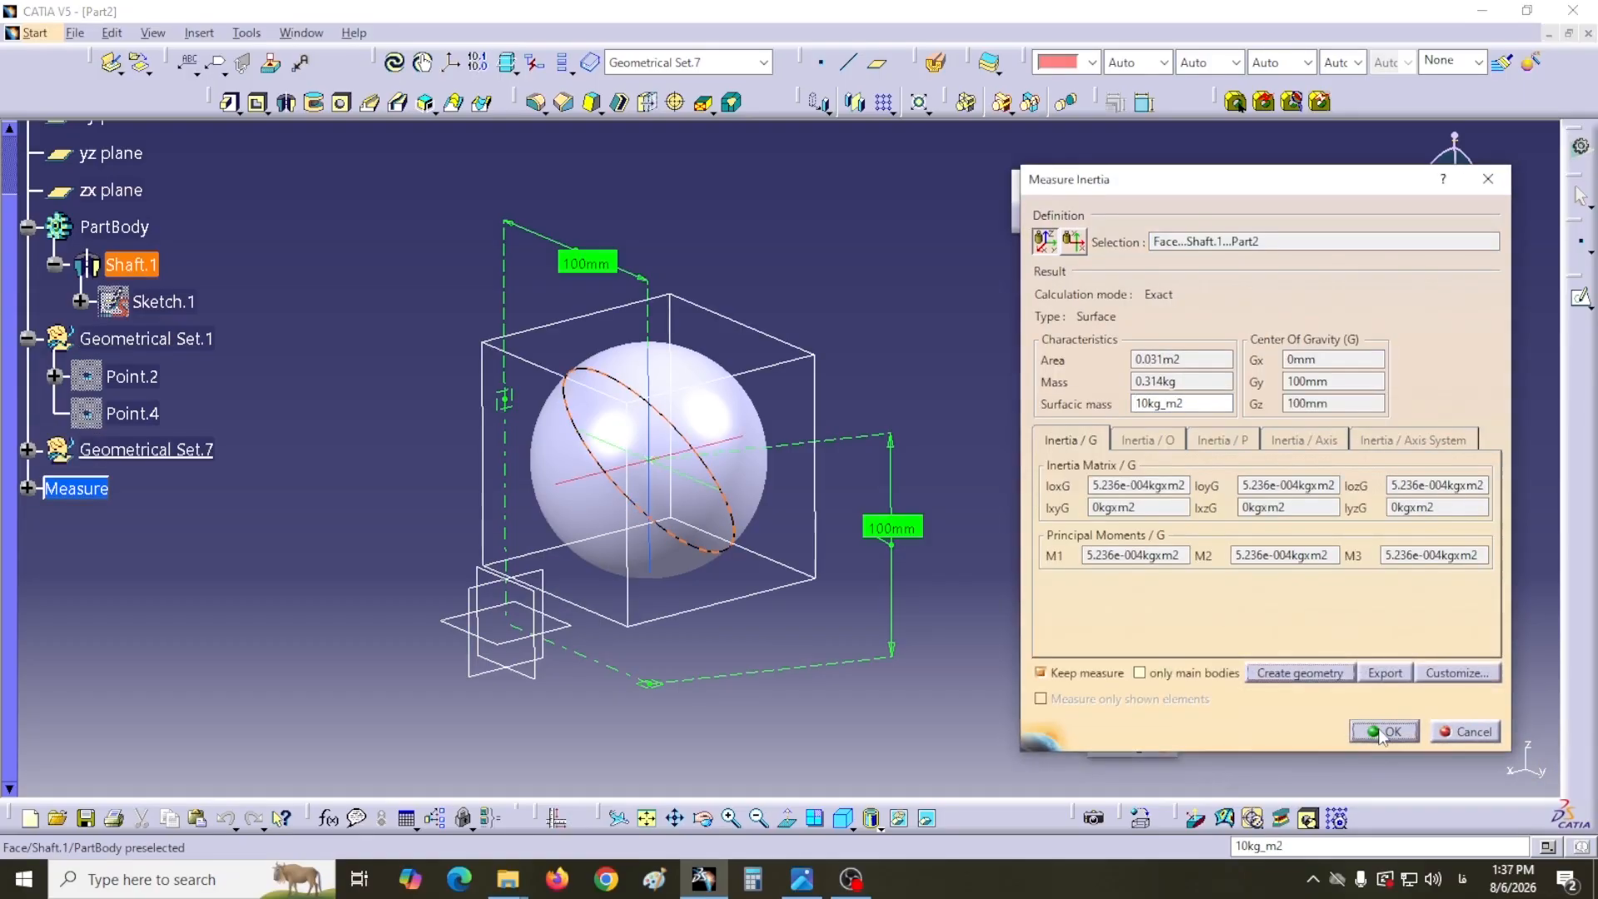
pyautogui.click(1383, 737)
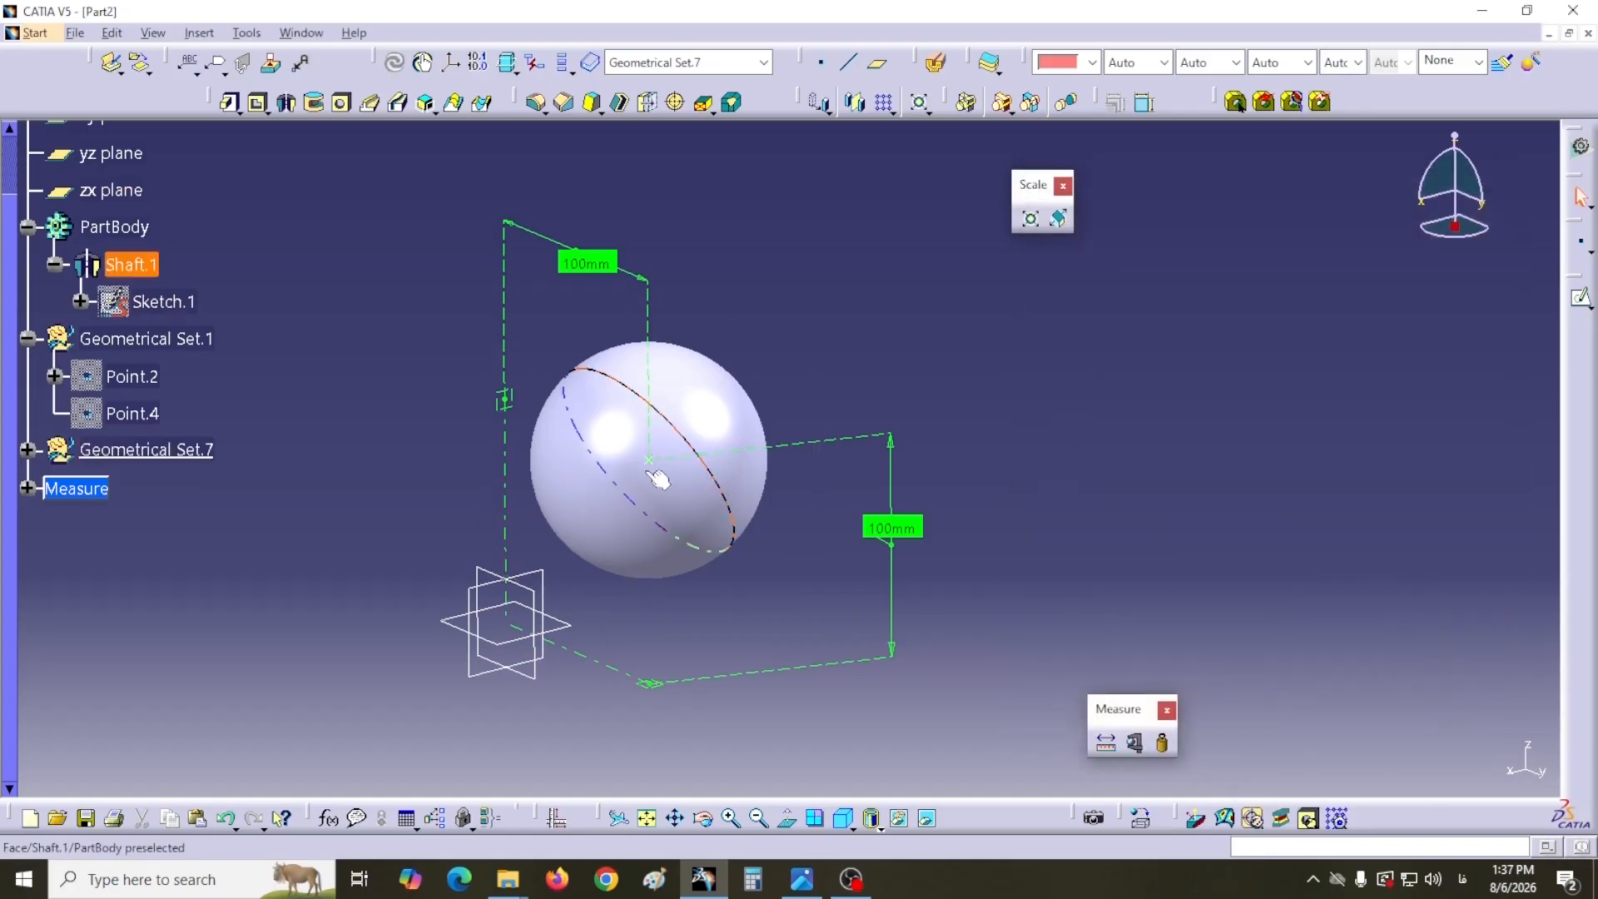
# - Display the sphere's center of gravity point in cyan with the filled dot symbol
pyautogui.click(693, 464)
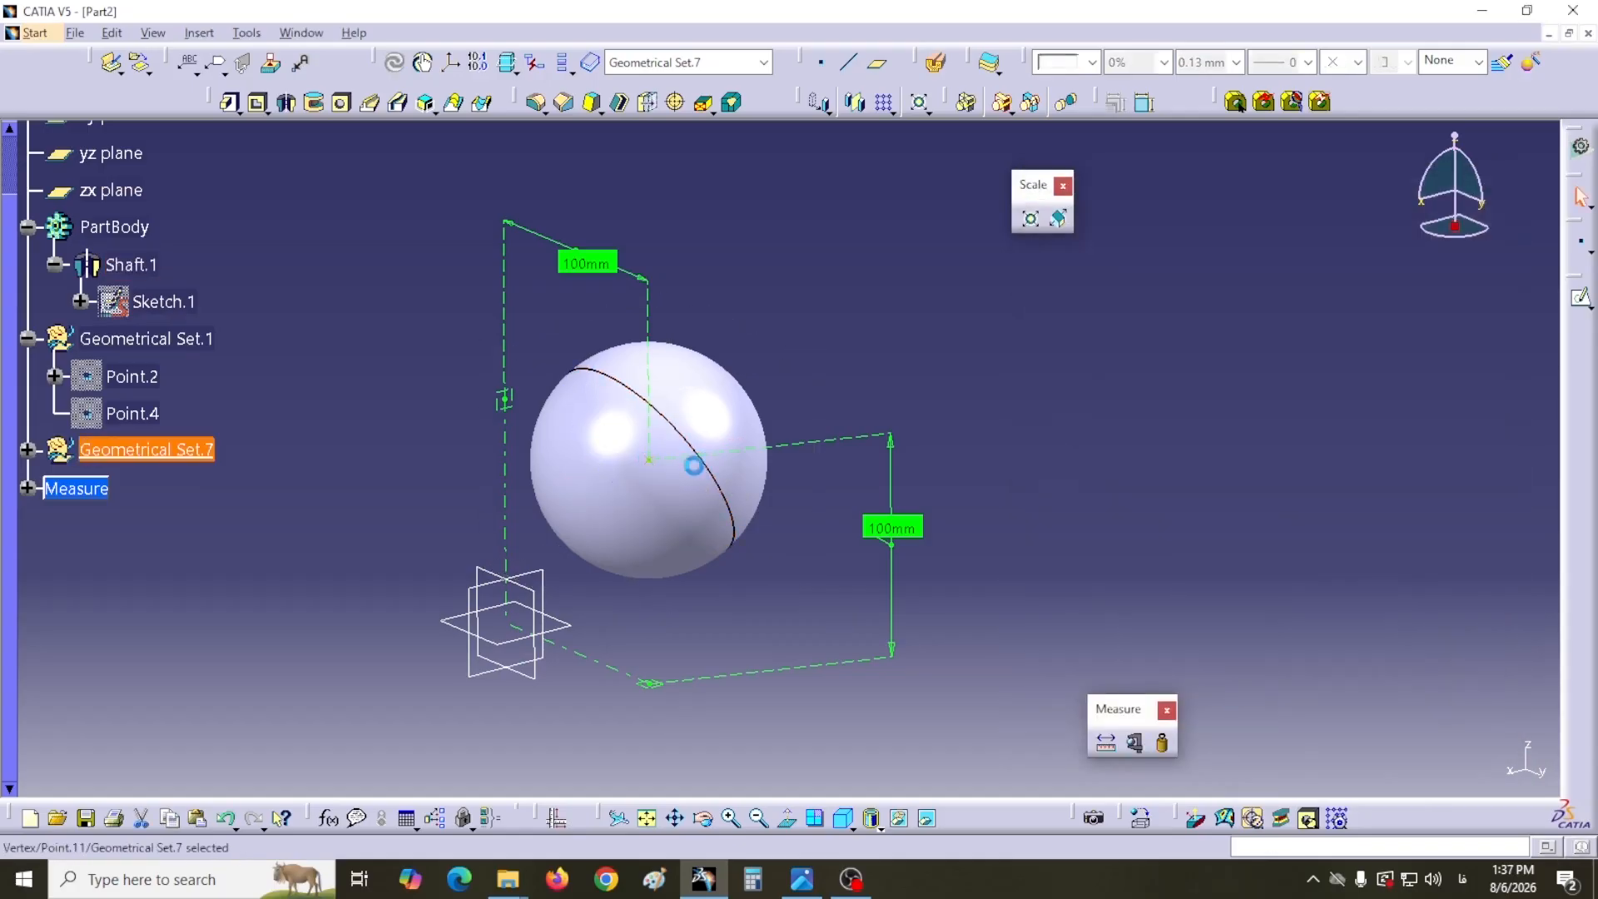
pyautogui.click(1092, 62)
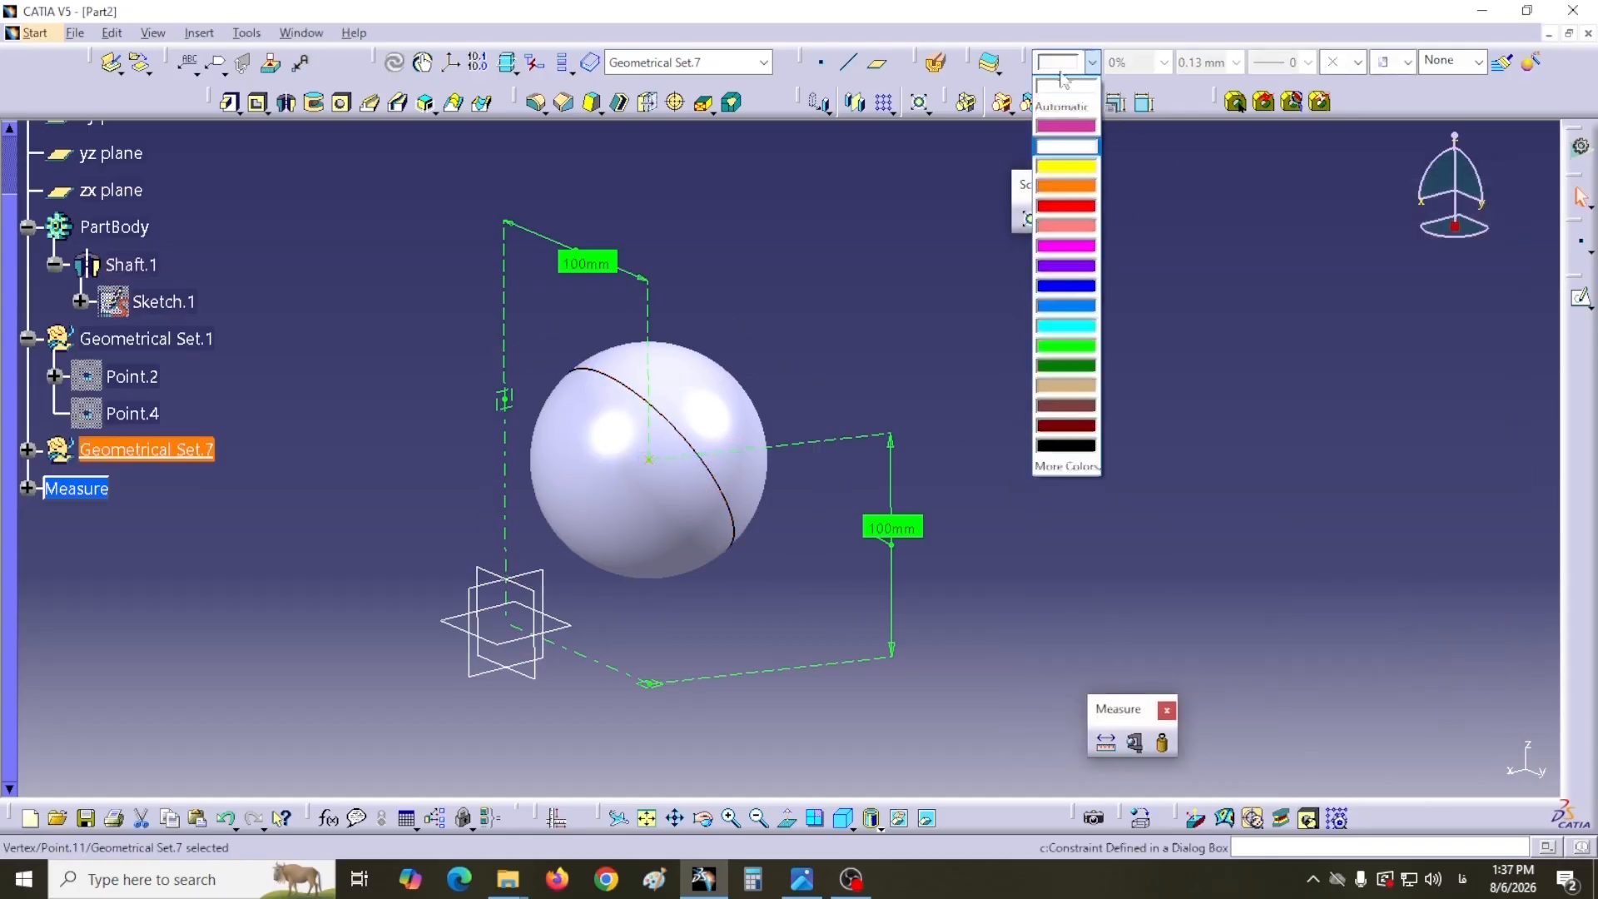
pyautogui.click(1065, 325)
pyautogui.click(1358, 62)
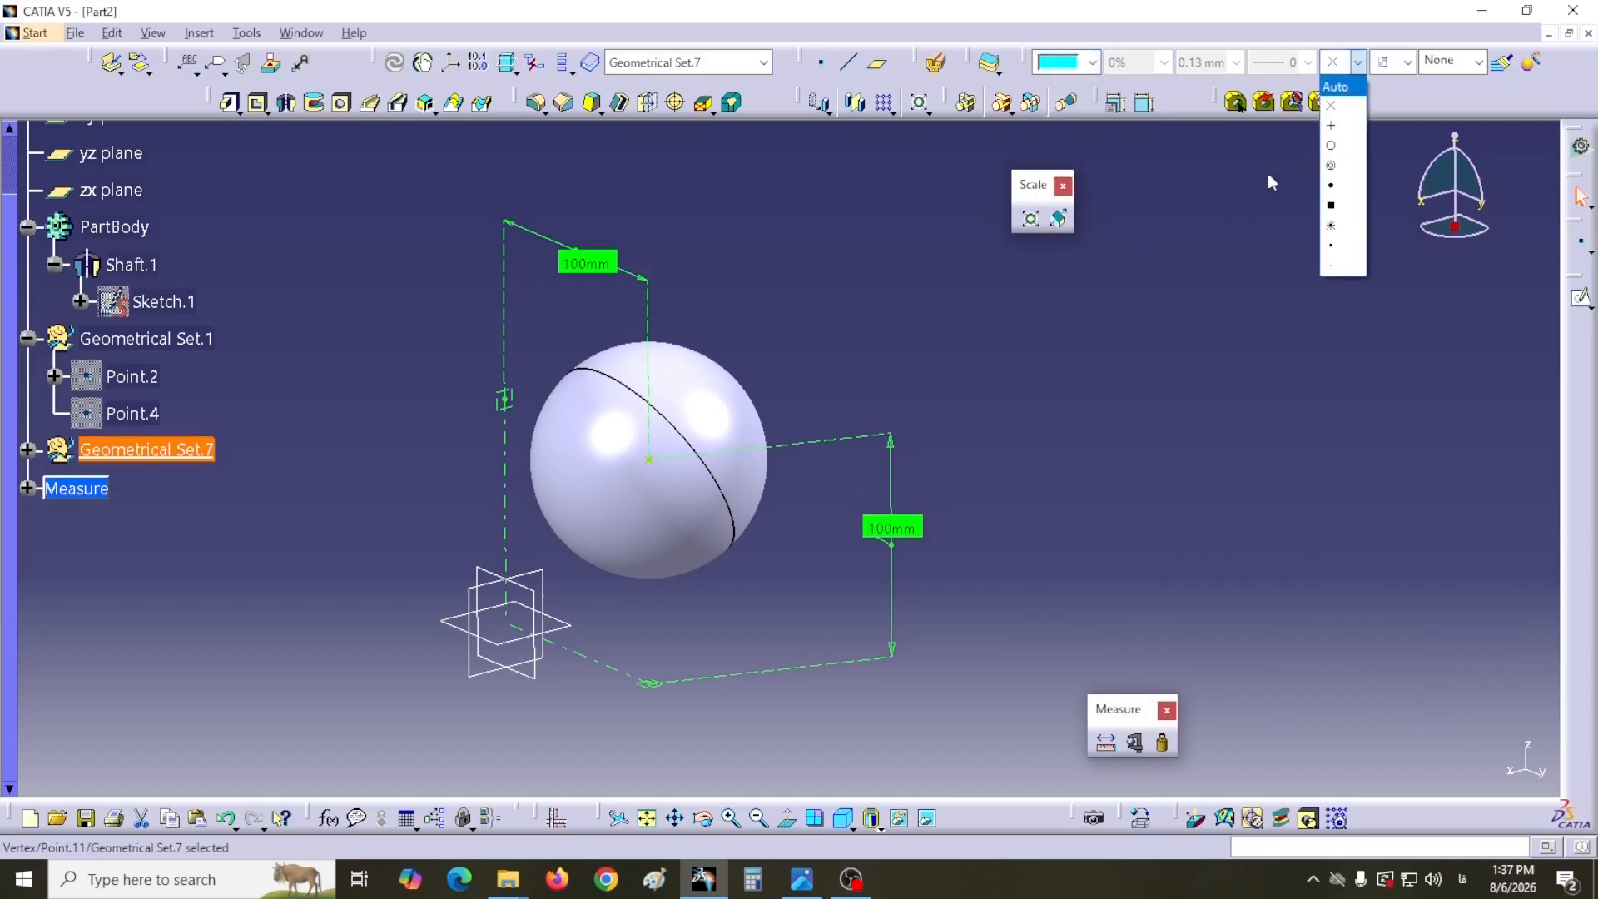
pyautogui.click(1330, 178)
pyautogui.click(1200, 416)
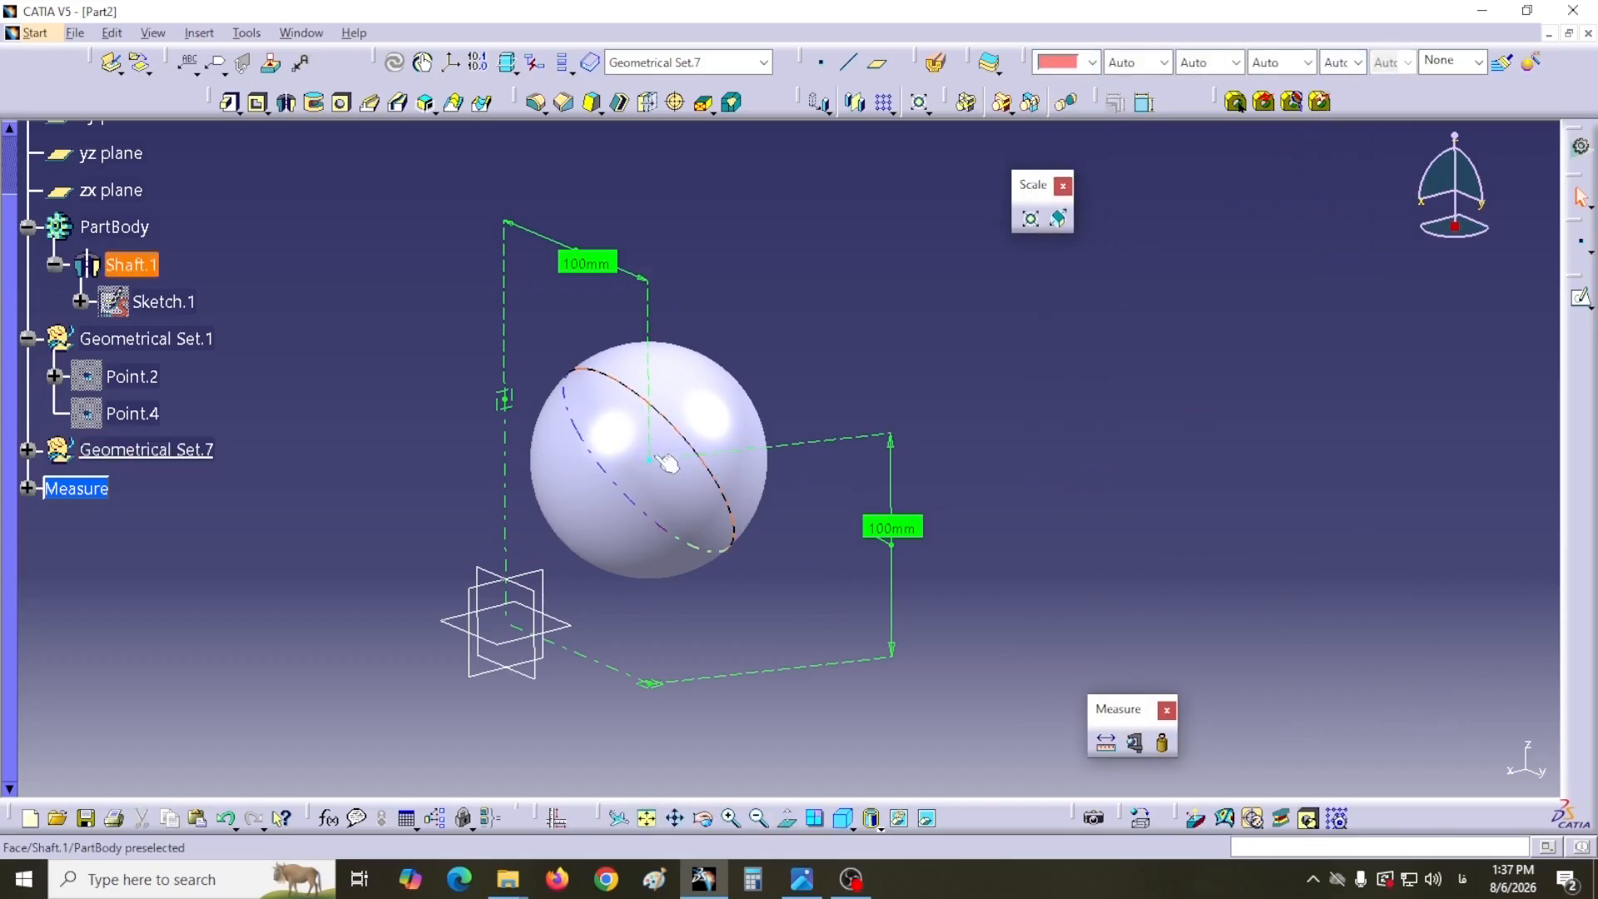
# - Create a point at the origin with coordinates 0, 0, 0 mm and display it as a magenta filled square
pyautogui.click(823, 64)
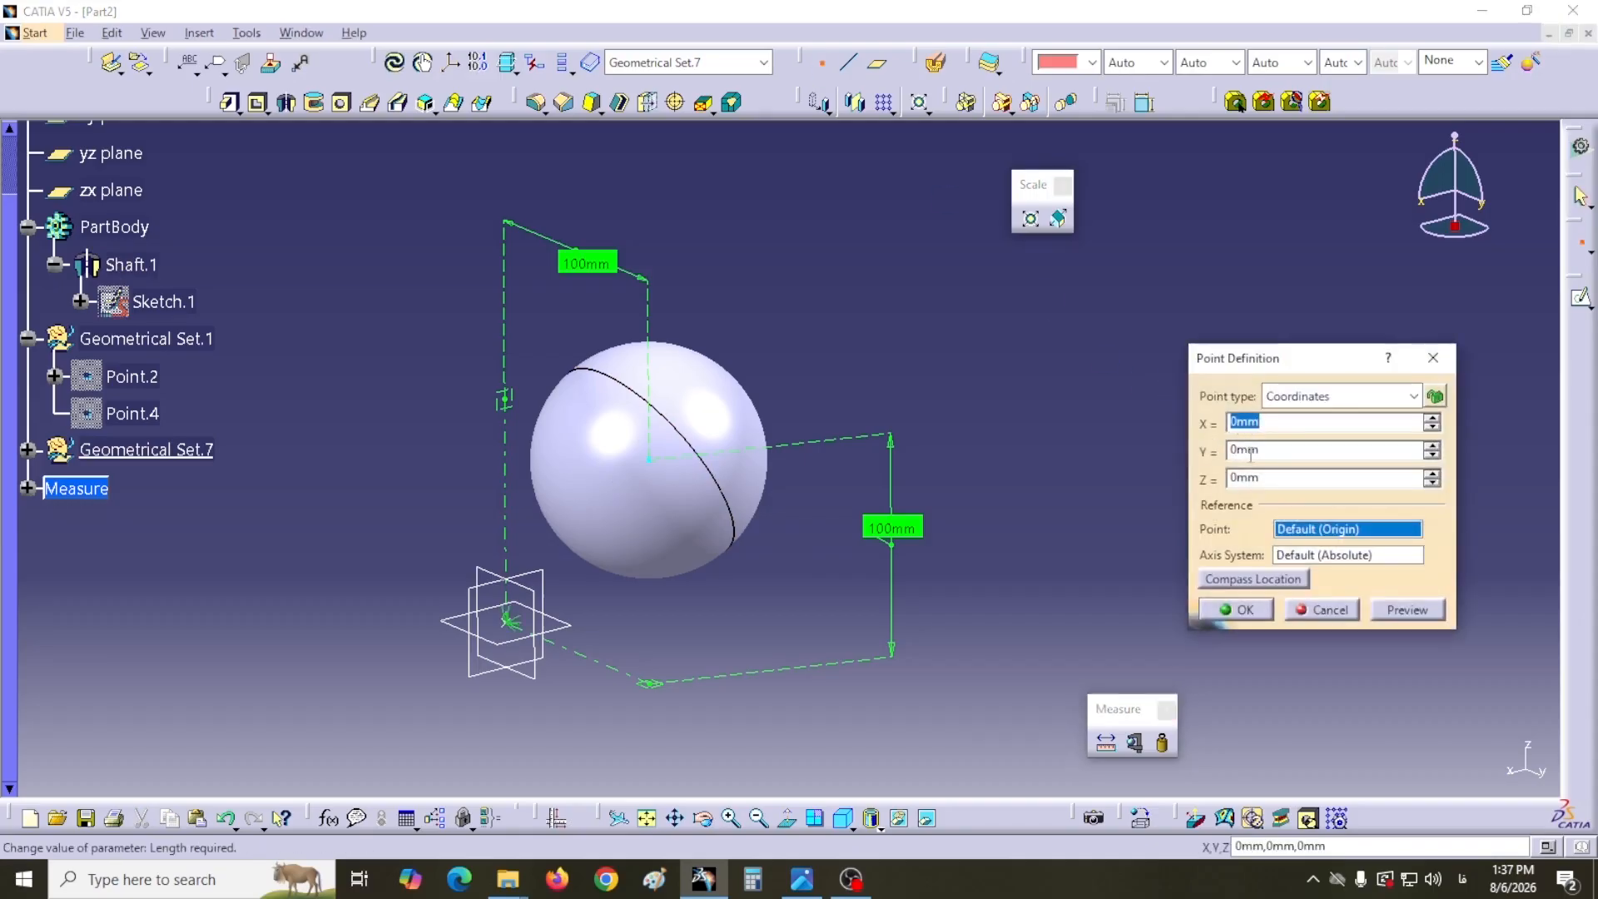
pyautogui.click(1238, 611)
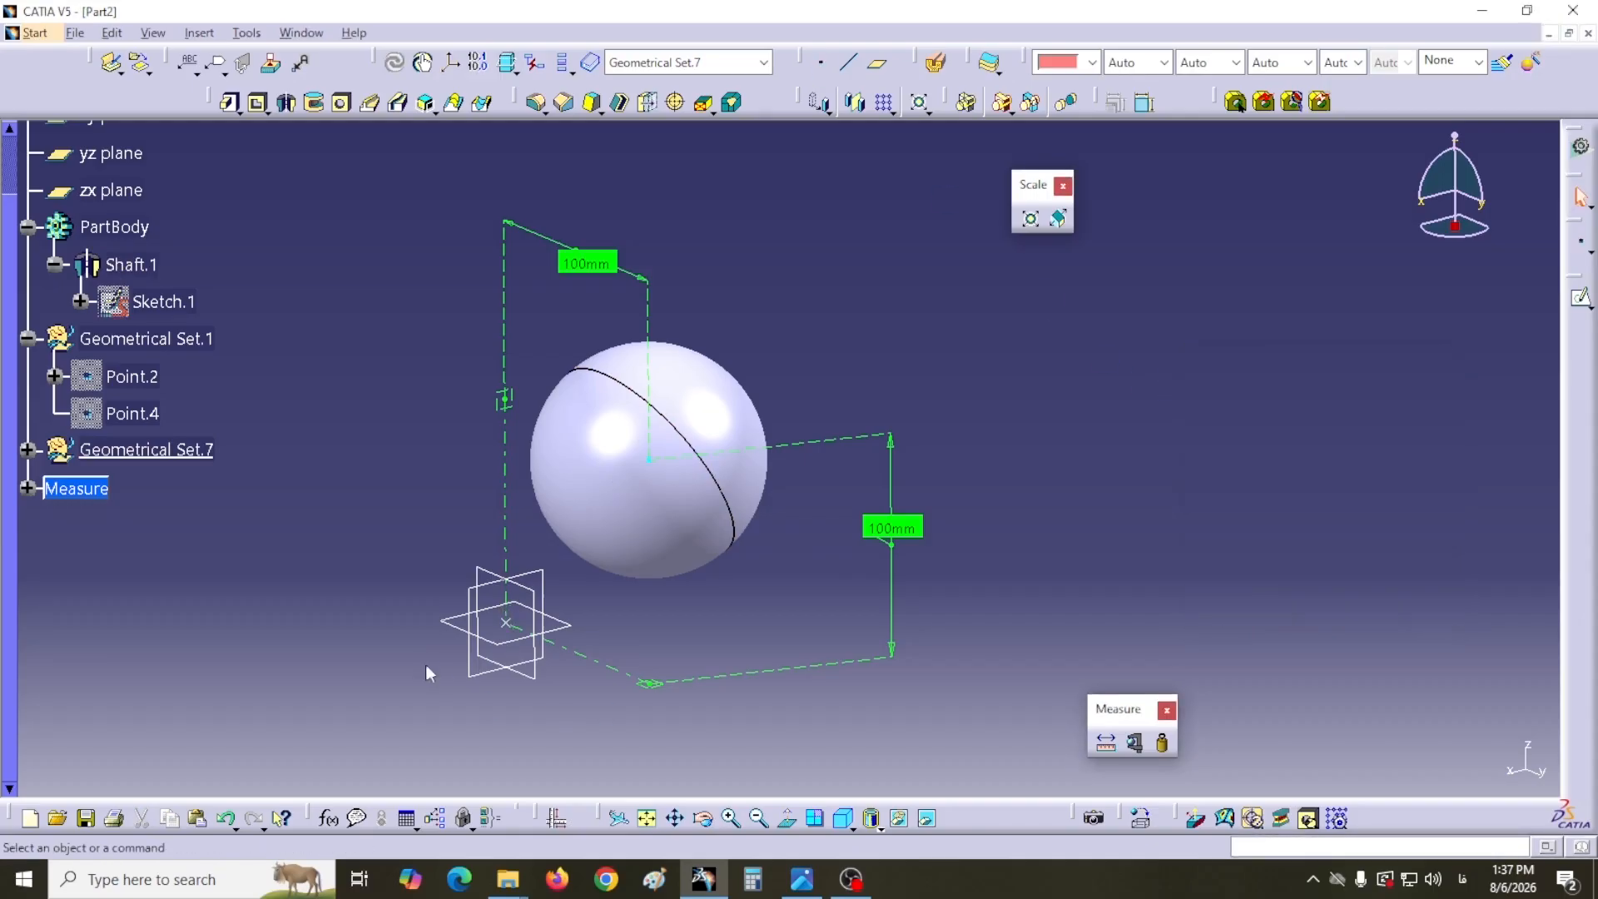
pyautogui.click(535, 624)
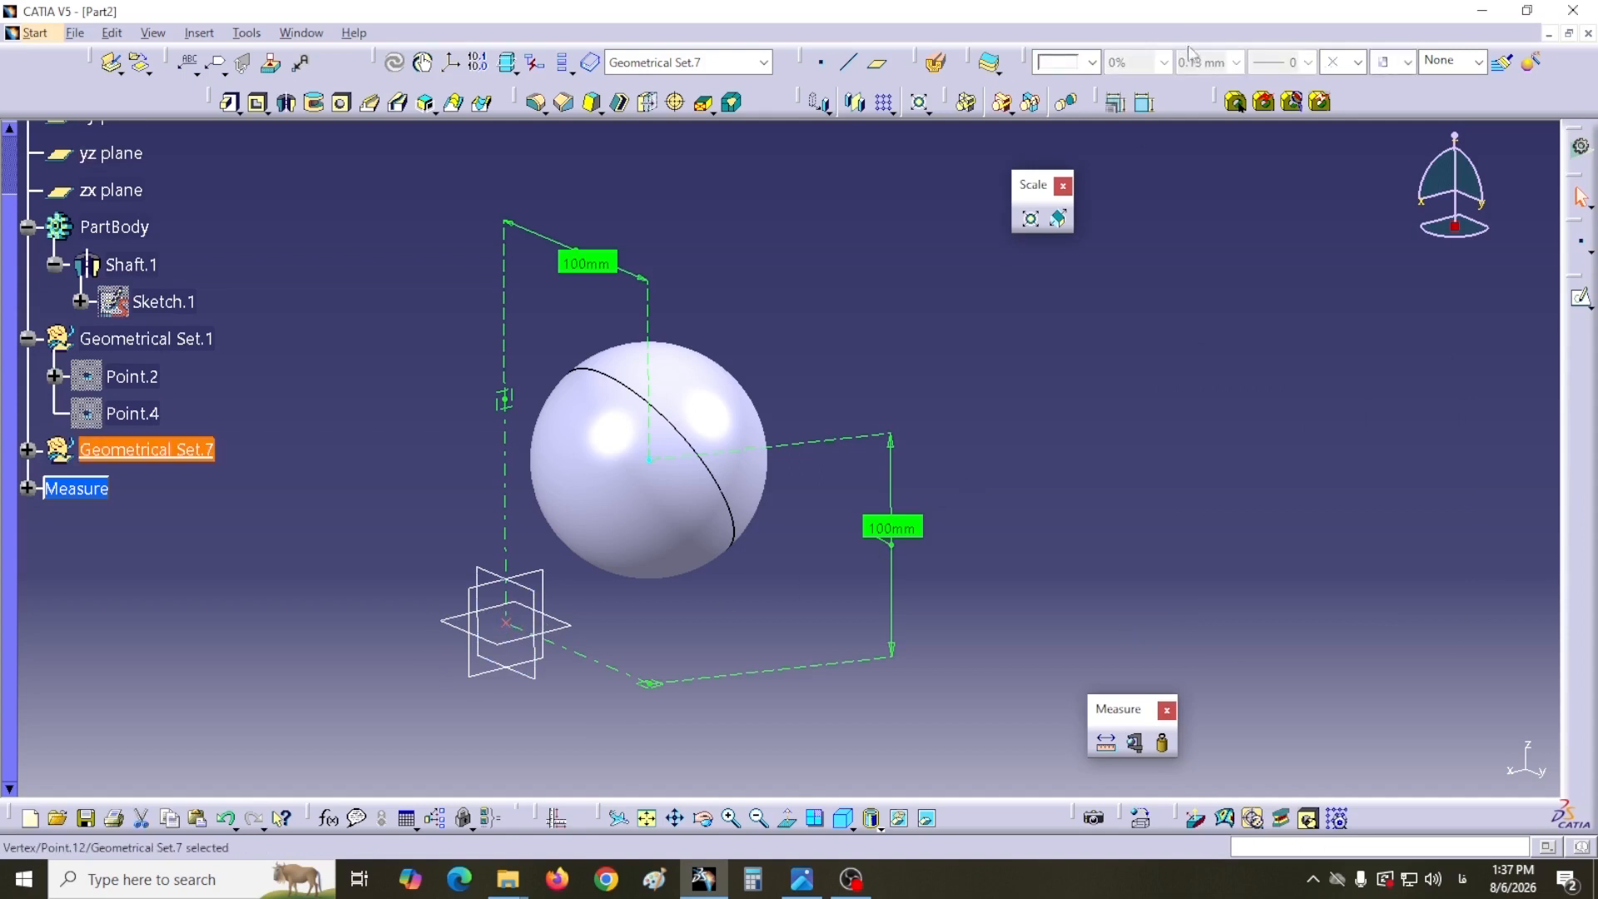
pyautogui.click(1092, 62)
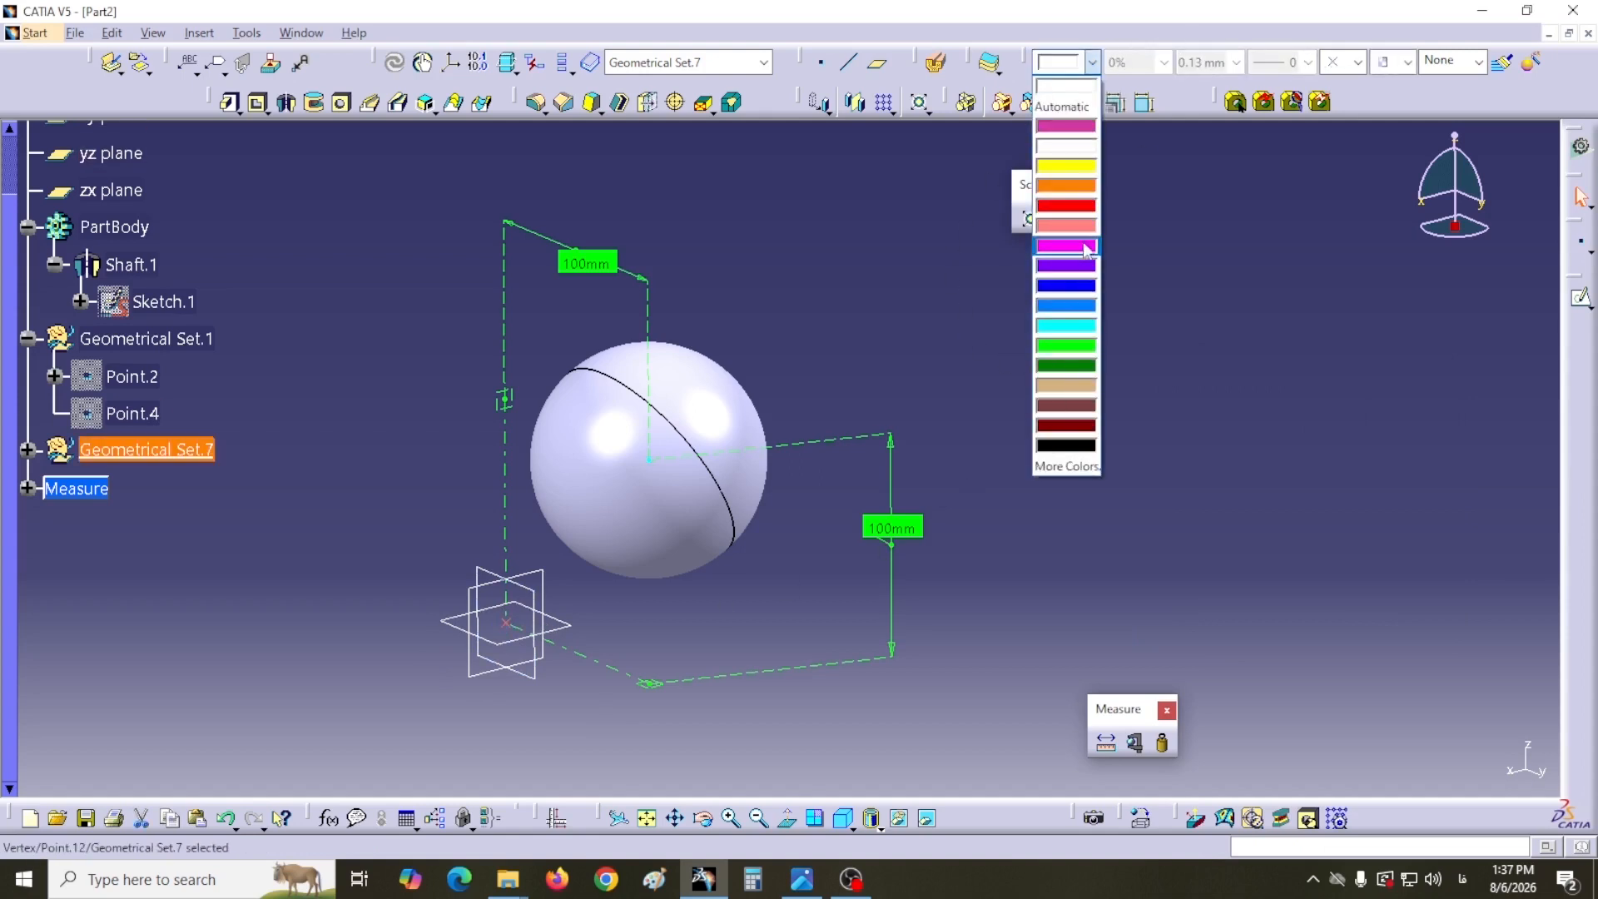
pyautogui.click(1065, 250)
pyautogui.click(1357, 63)
pyautogui.click(1344, 212)
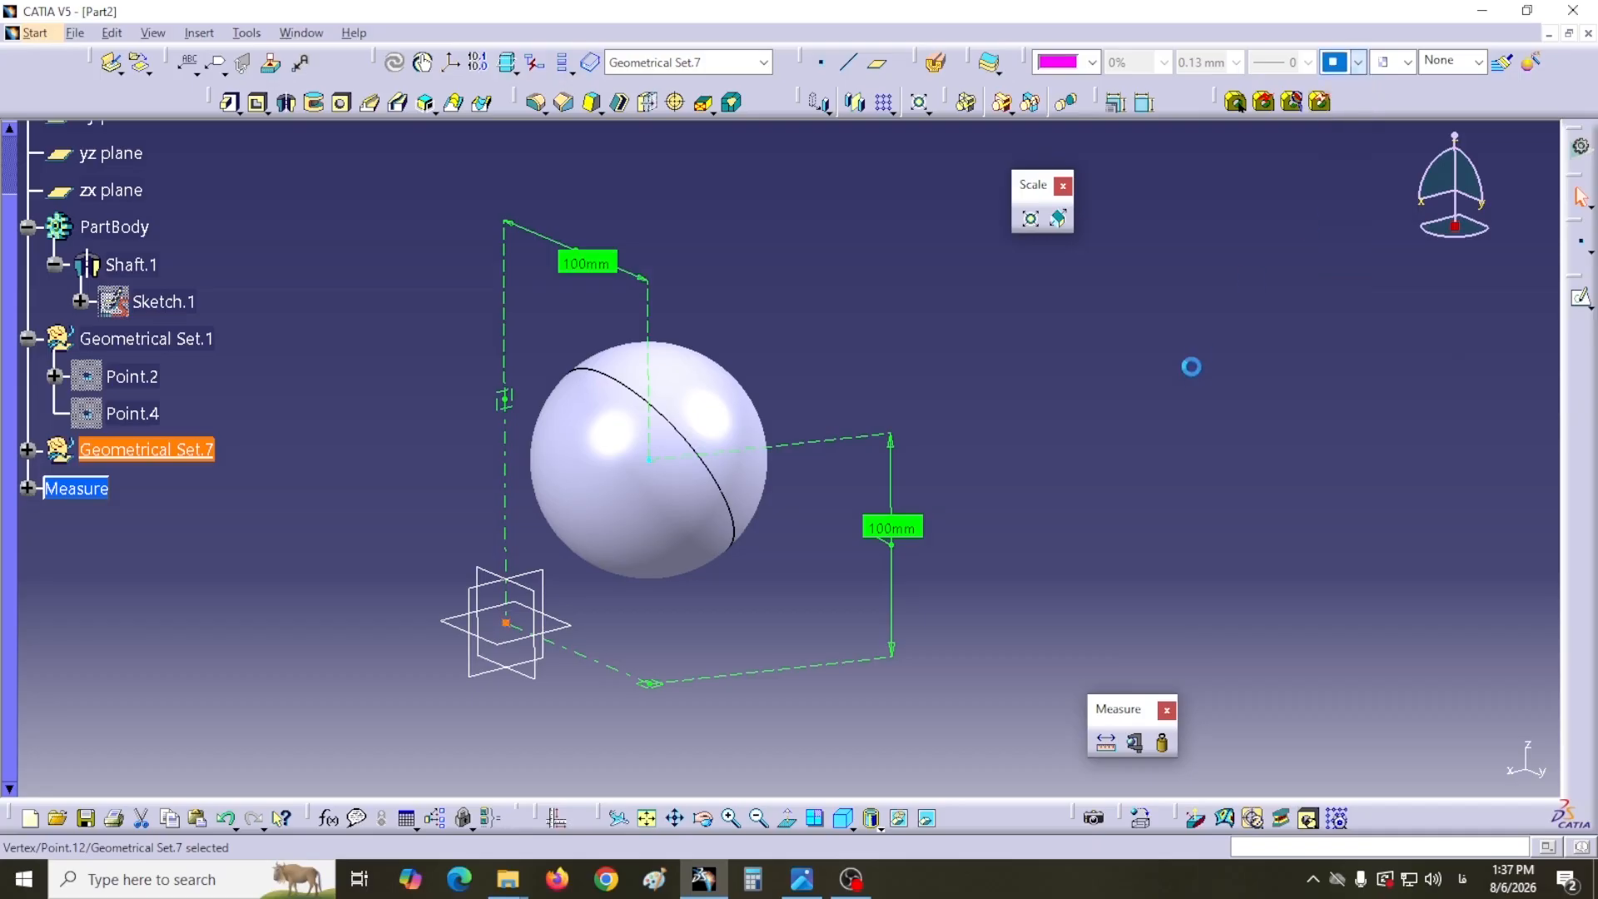
pyautogui.click(604, 672)
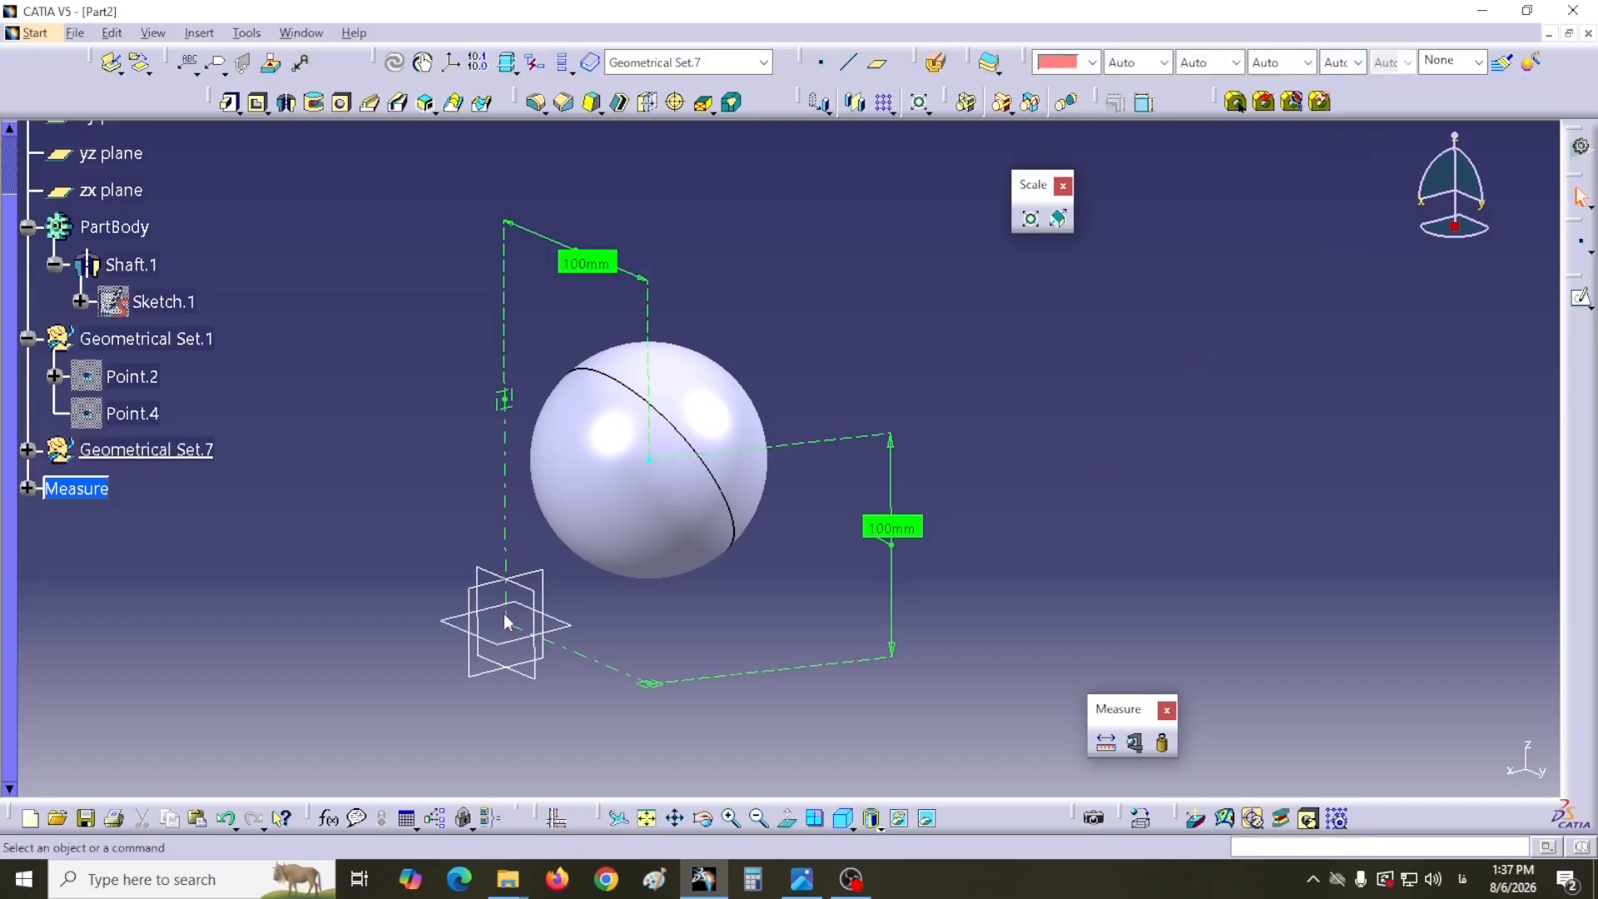
# - Scale the sphere by a ratio of 2, using the magenta point at the origin as the reference
pyautogui.click(1030, 218)
pyautogui.moveTo(1210, 396); pyautogui.dragTo(1295, 350)
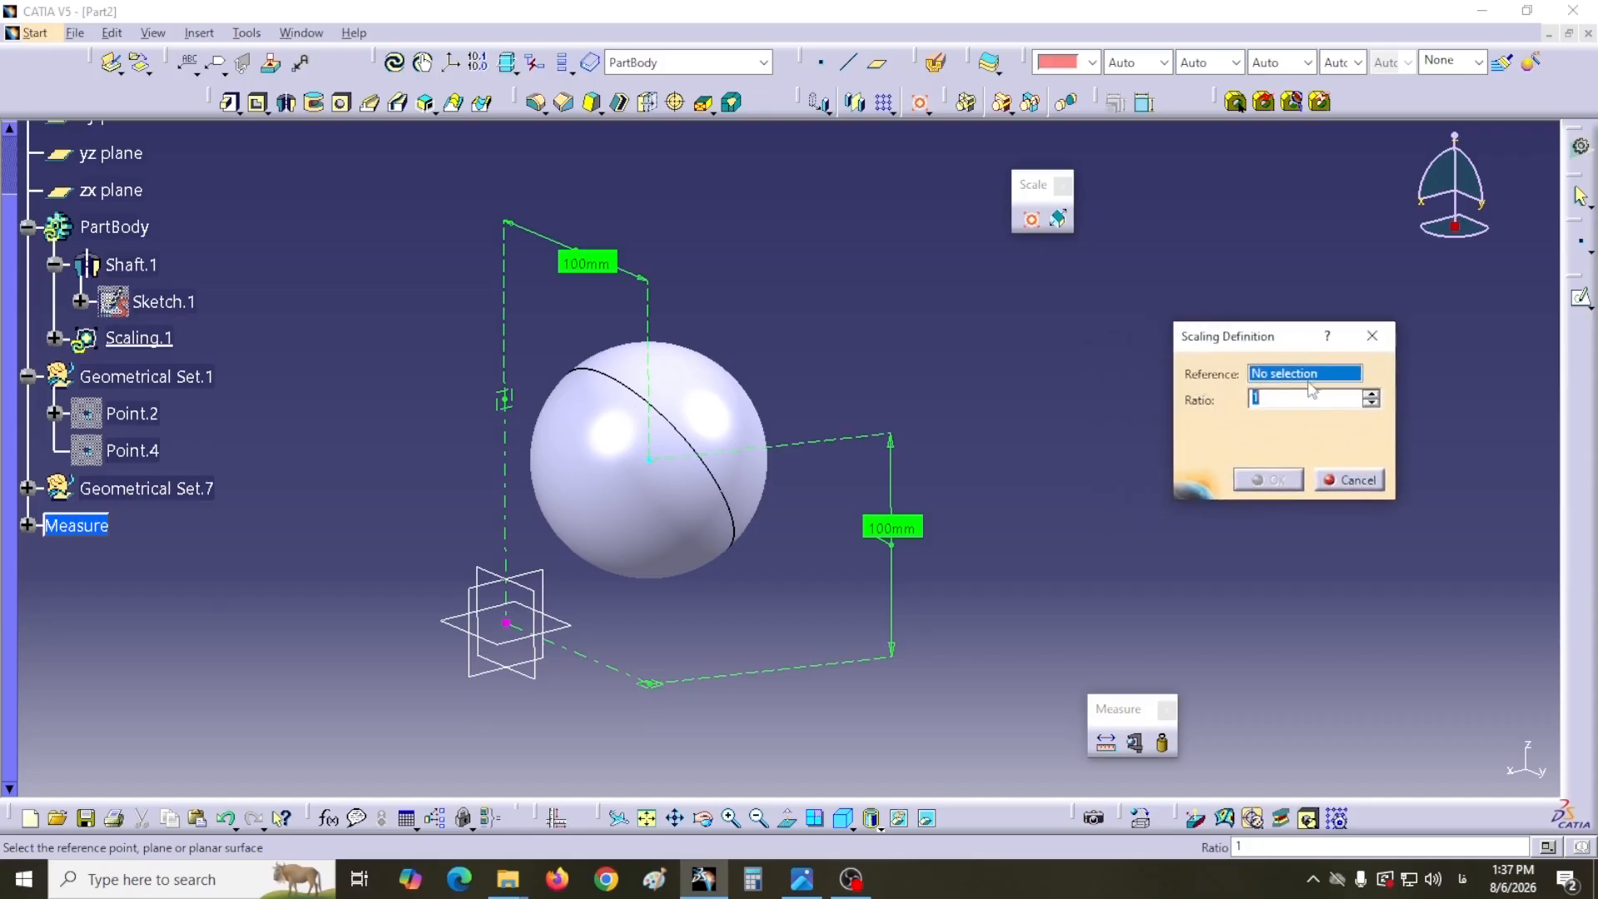
pyautogui.click(511, 624)
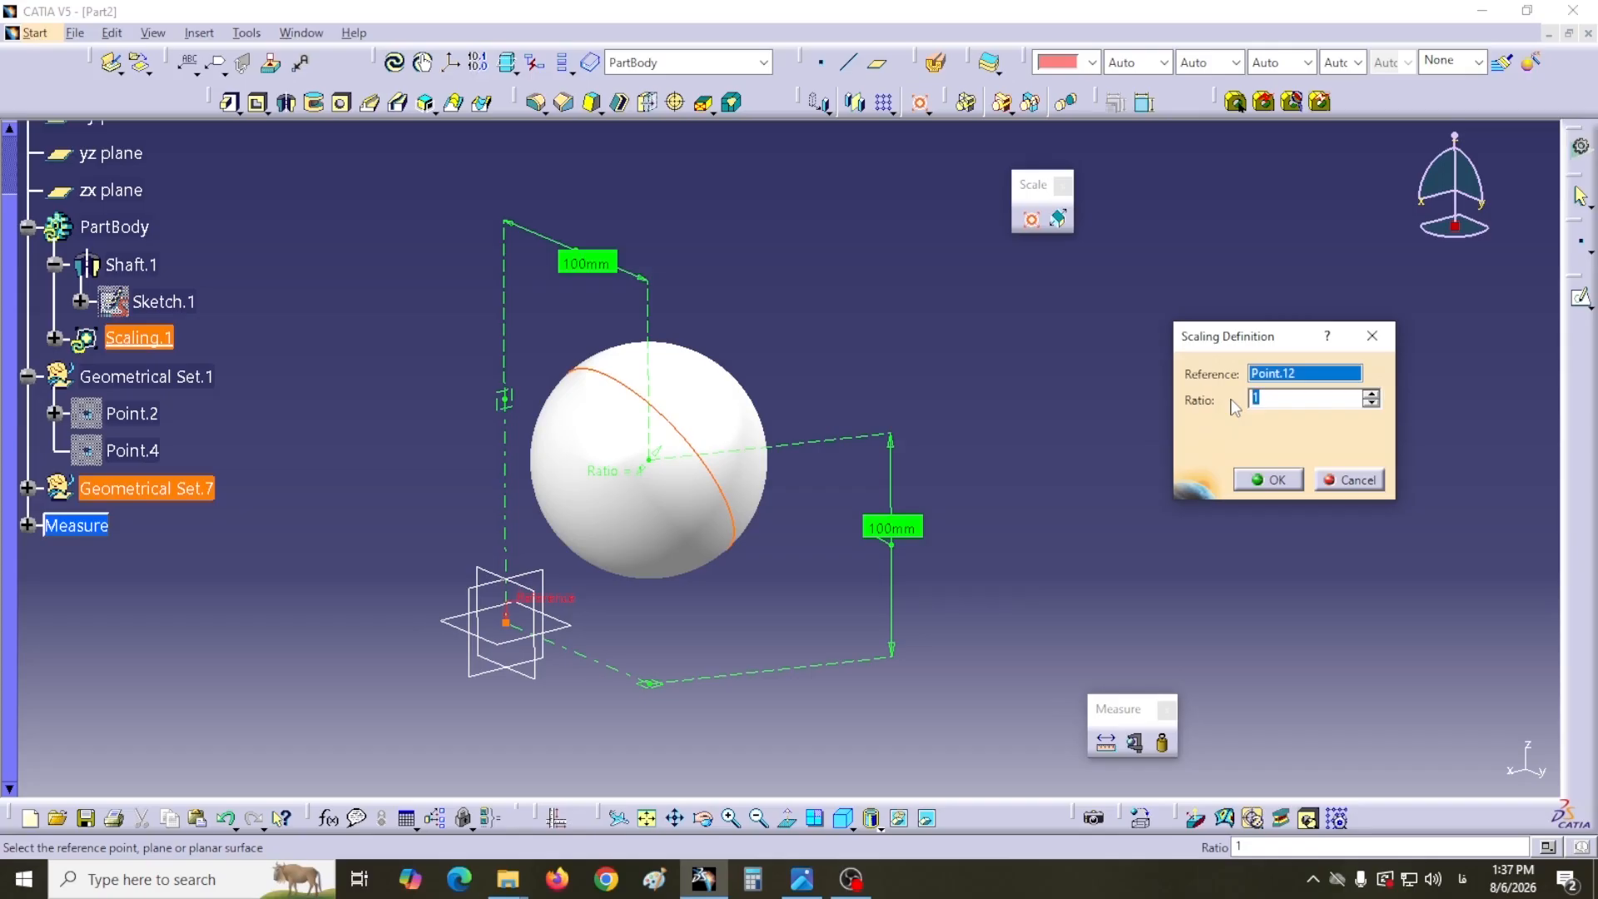
pyautogui.click(1048, 554)
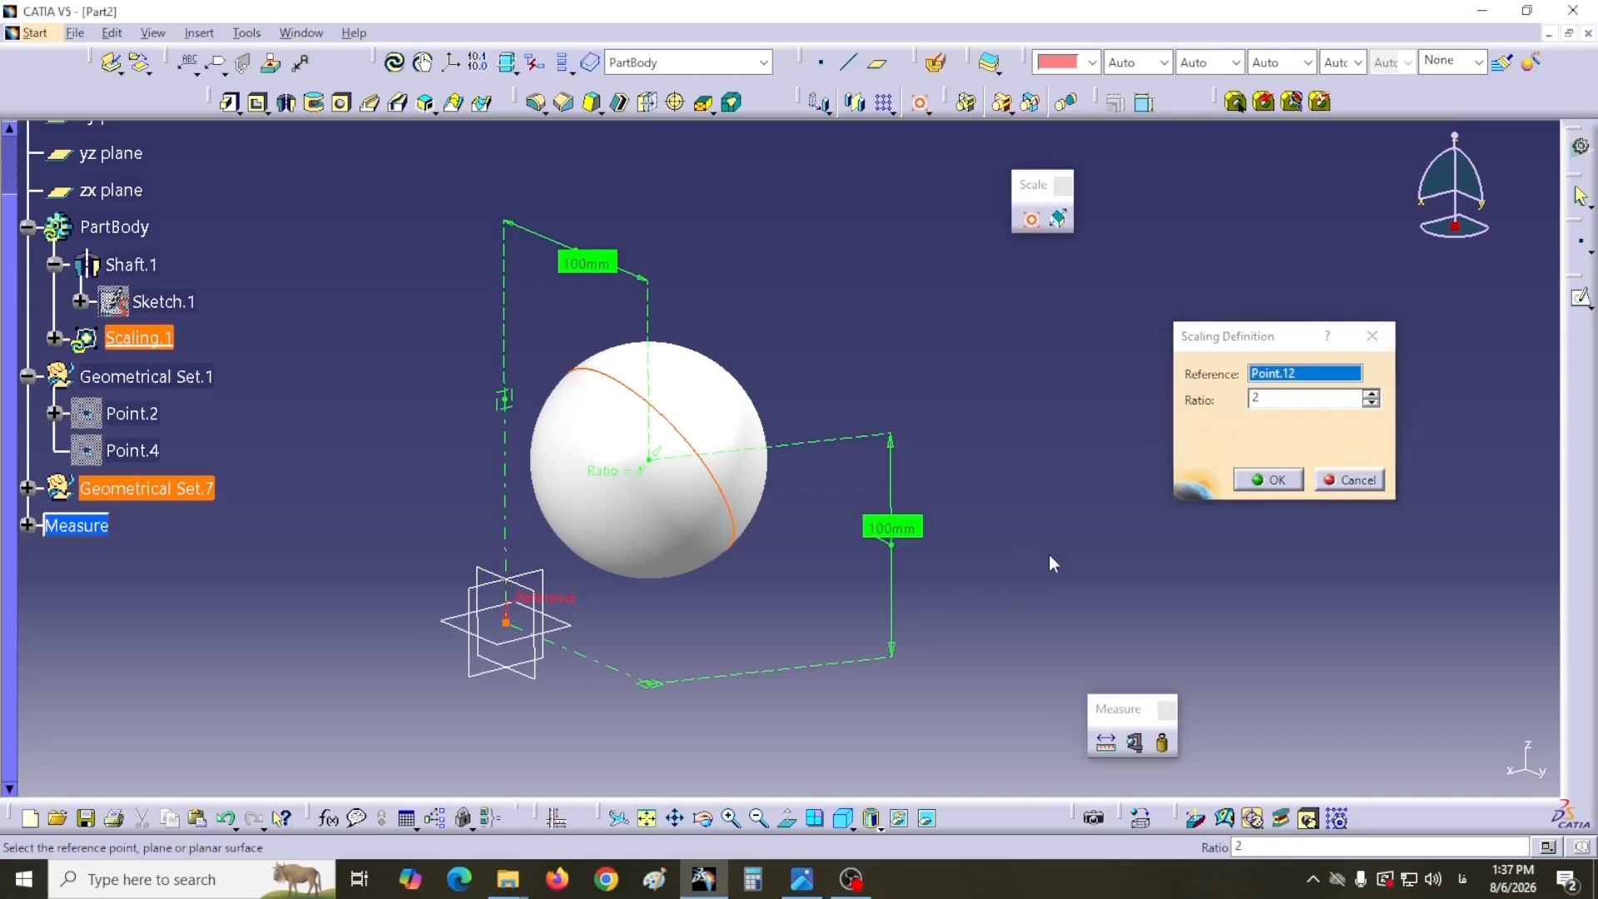
pyautogui.moveTo(1069, 494); pyautogui.dragTo(1044, 616, button='middle')
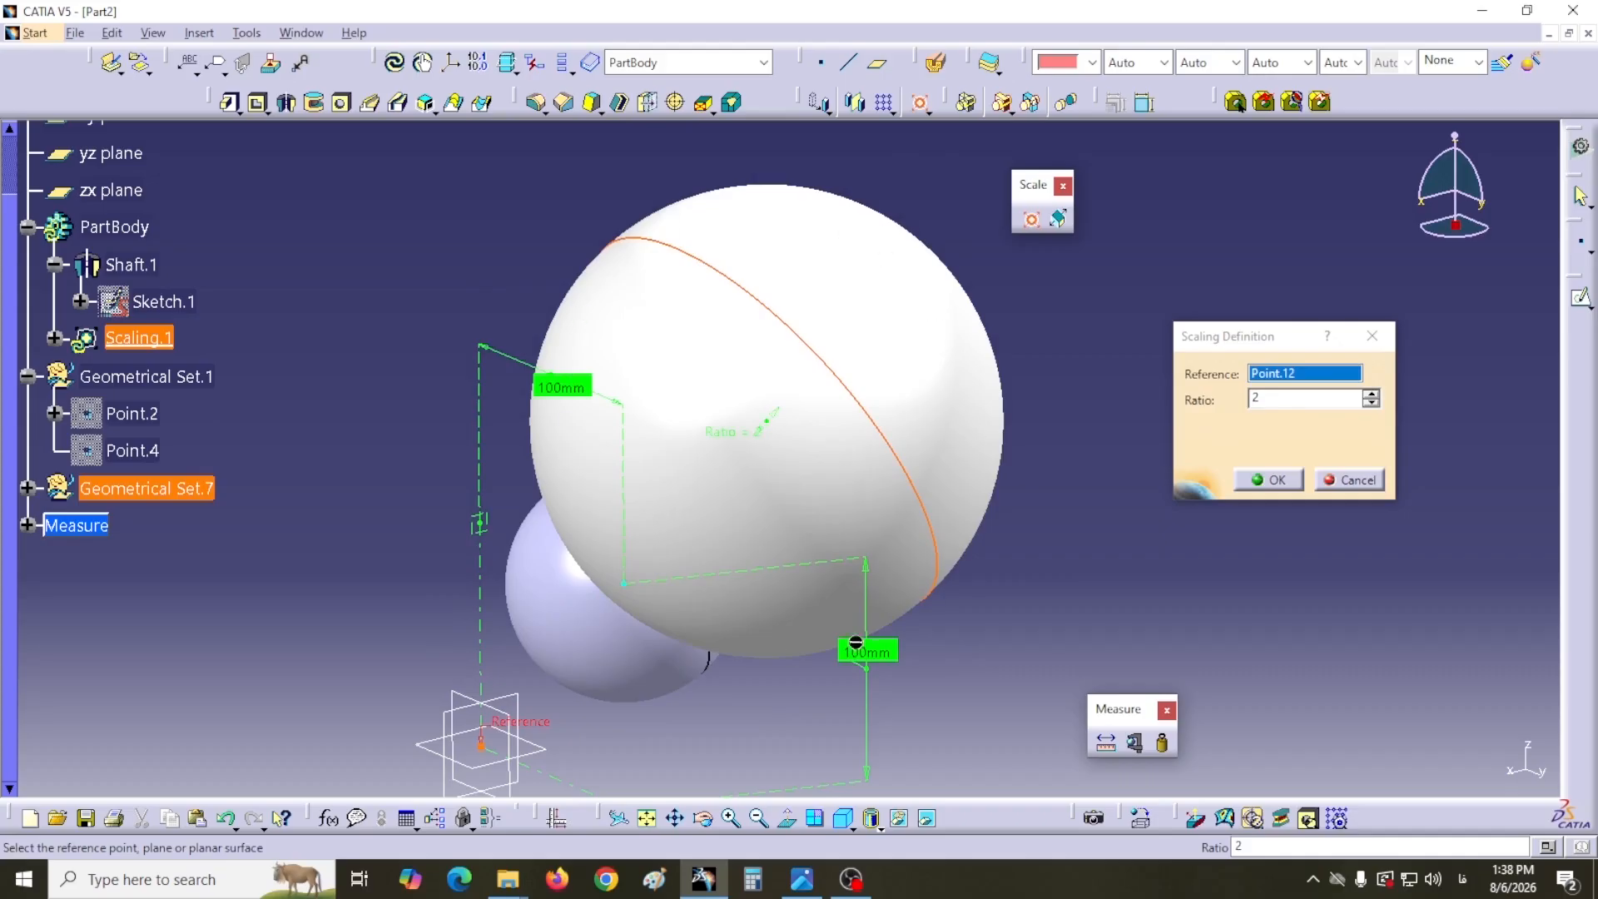
pyautogui.moveTo(403, 447); pyautogui.dragTo(786, 385, button='middle')
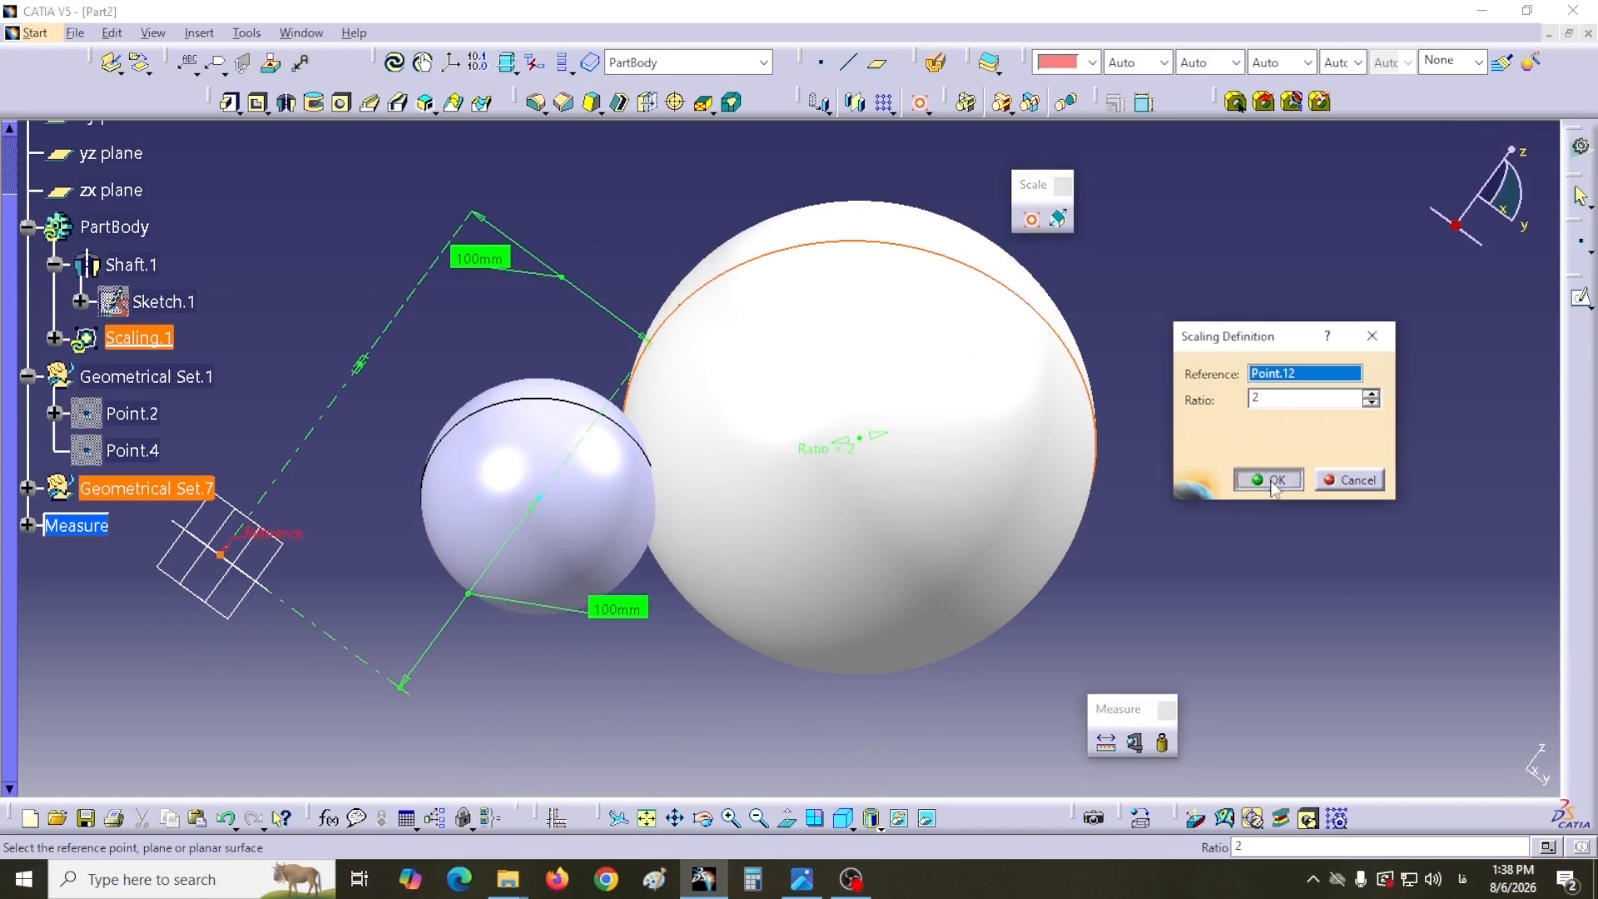
pyautogui.click(1273, 482)
# - Set the scaled sphere's transparency to 50% and view the part along the z axis
pyautogui.click(1164, 64)
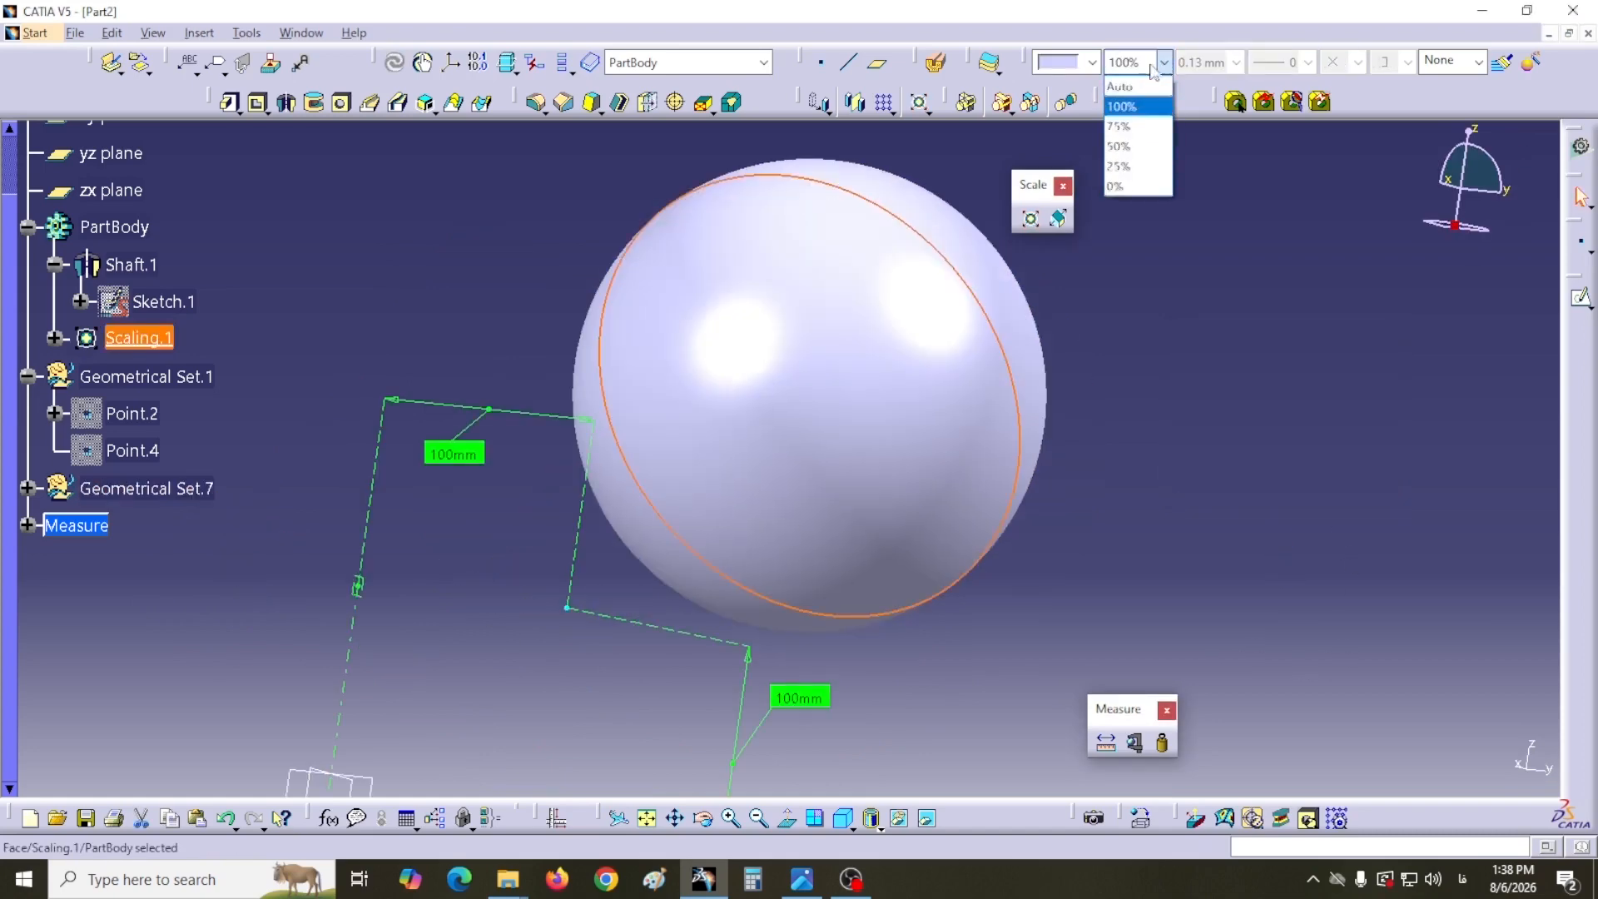
pyautogui.click(1123, 146)
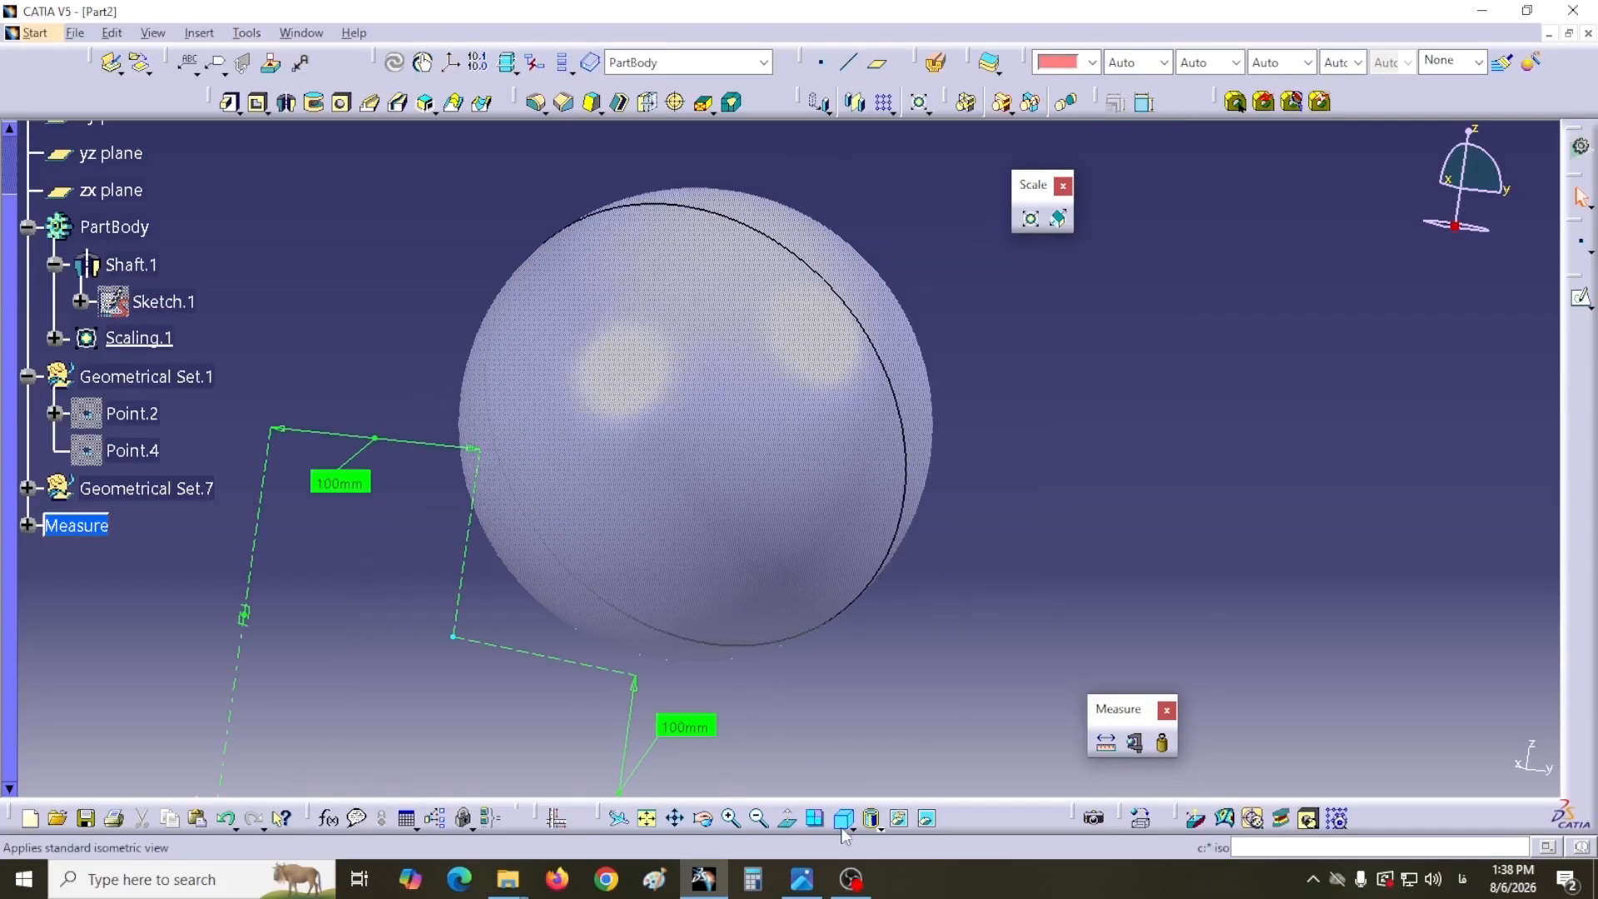
pyautogui.click(843, 820)
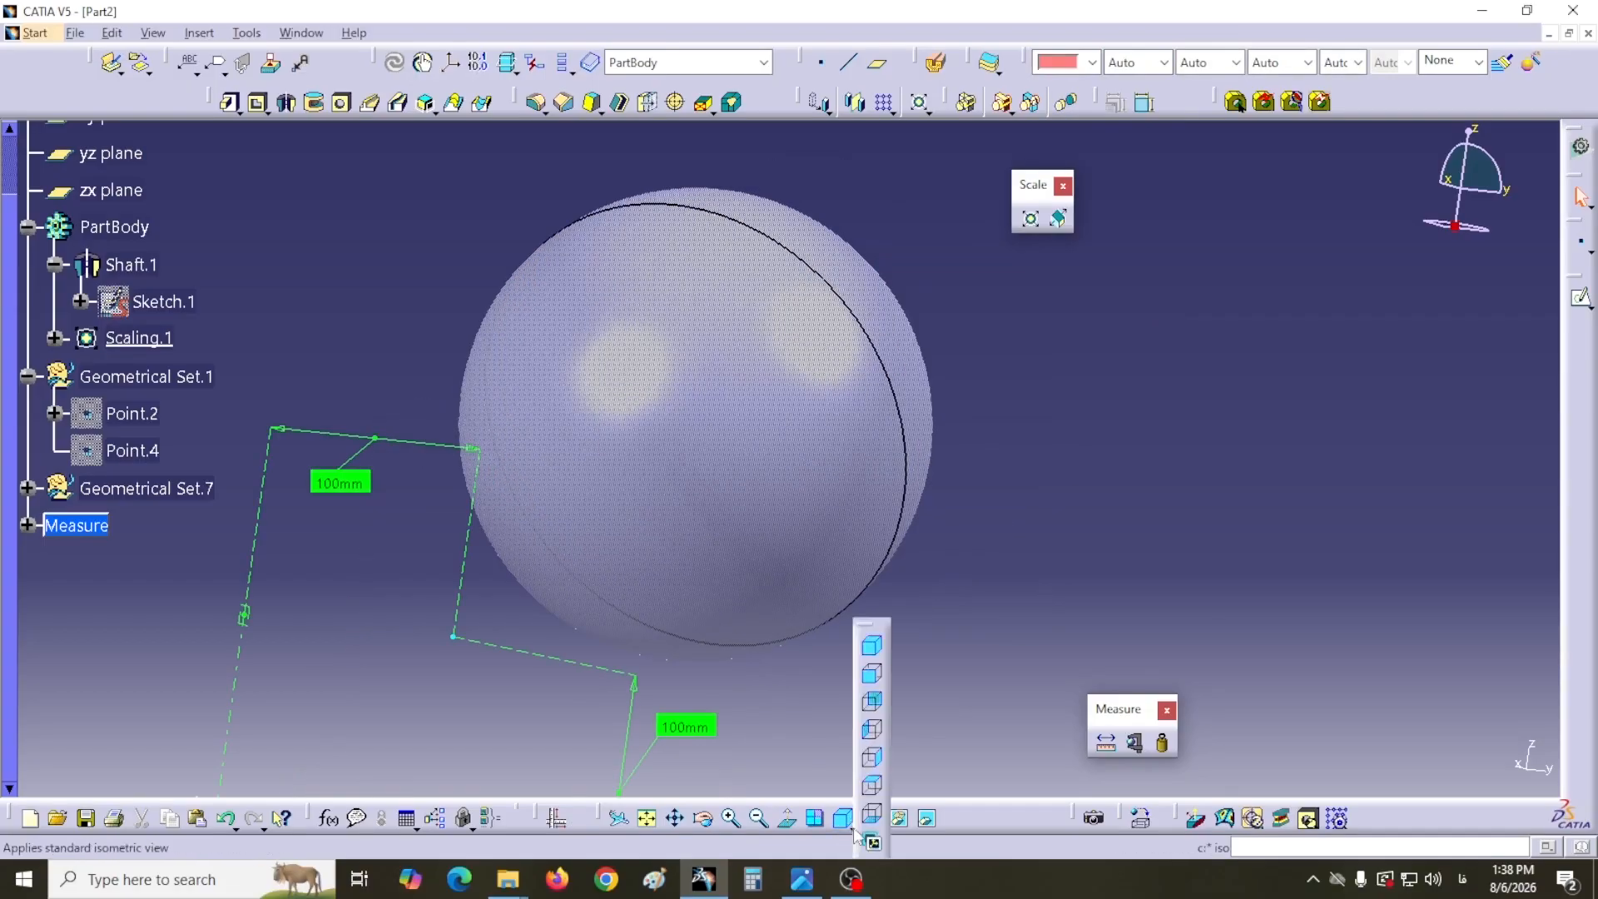
pyautogui.click(872, 786)
pyautogui.moveTo(580, 425)
pyautogui.mouseDown(button='middle')
pyautogui.moveTo(560, 382)
pyautogui.moveTo(591, 432)
pyautogui.mouseUp(button='middle')
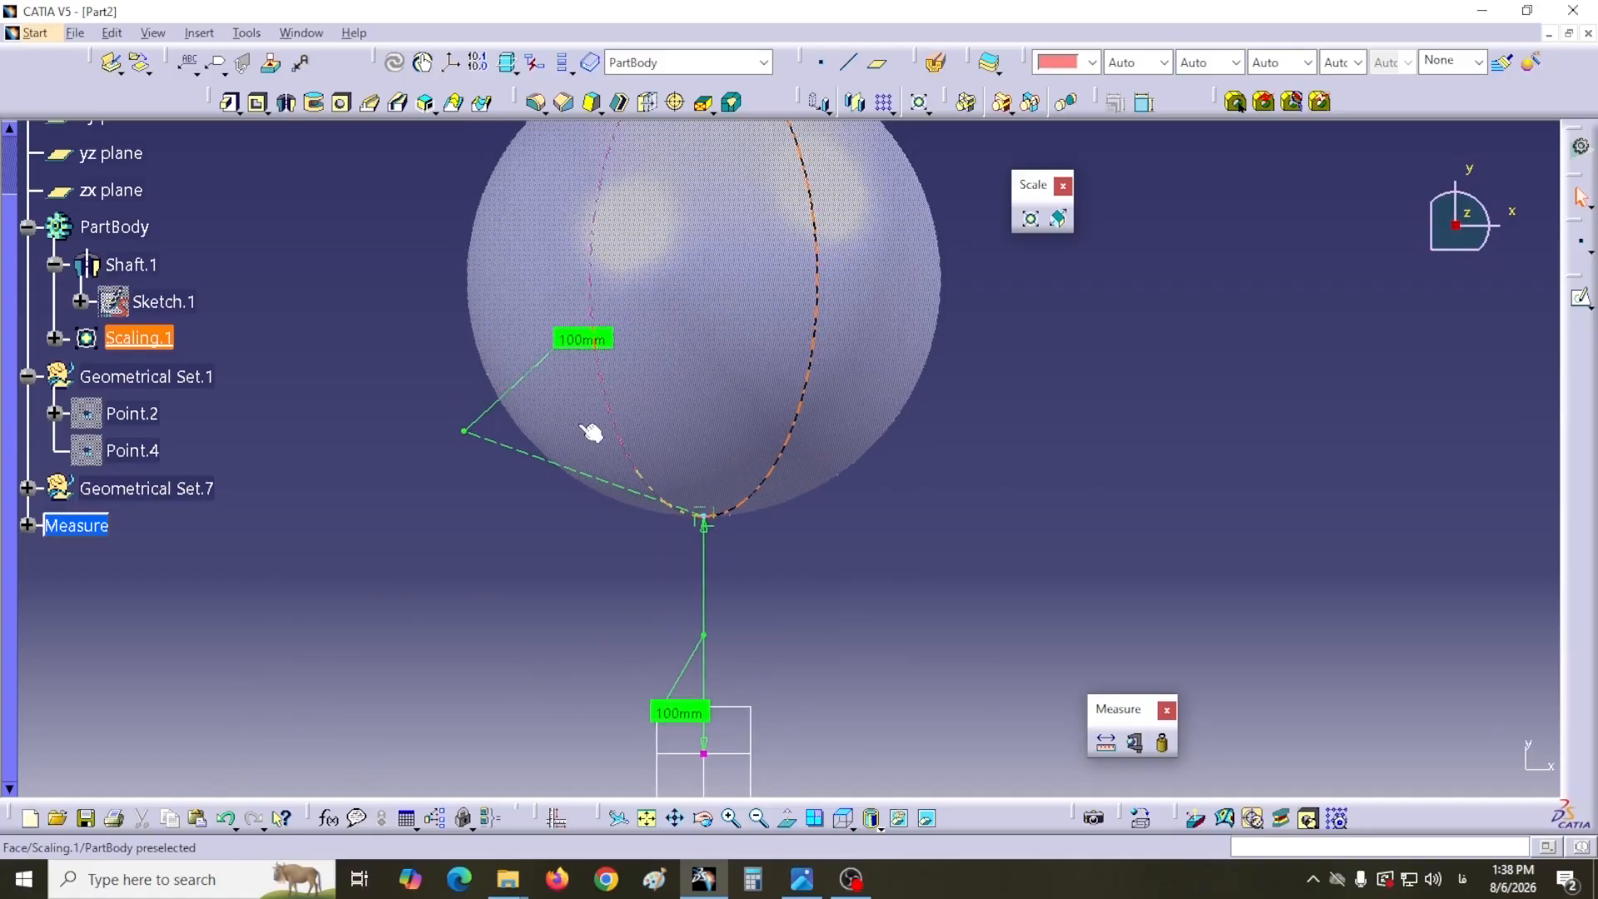
# - Measure the inertia of the scaled sphere's face and create an associative point at its center of gravity, keeping the measure
pyautogui.click(1164, 743)
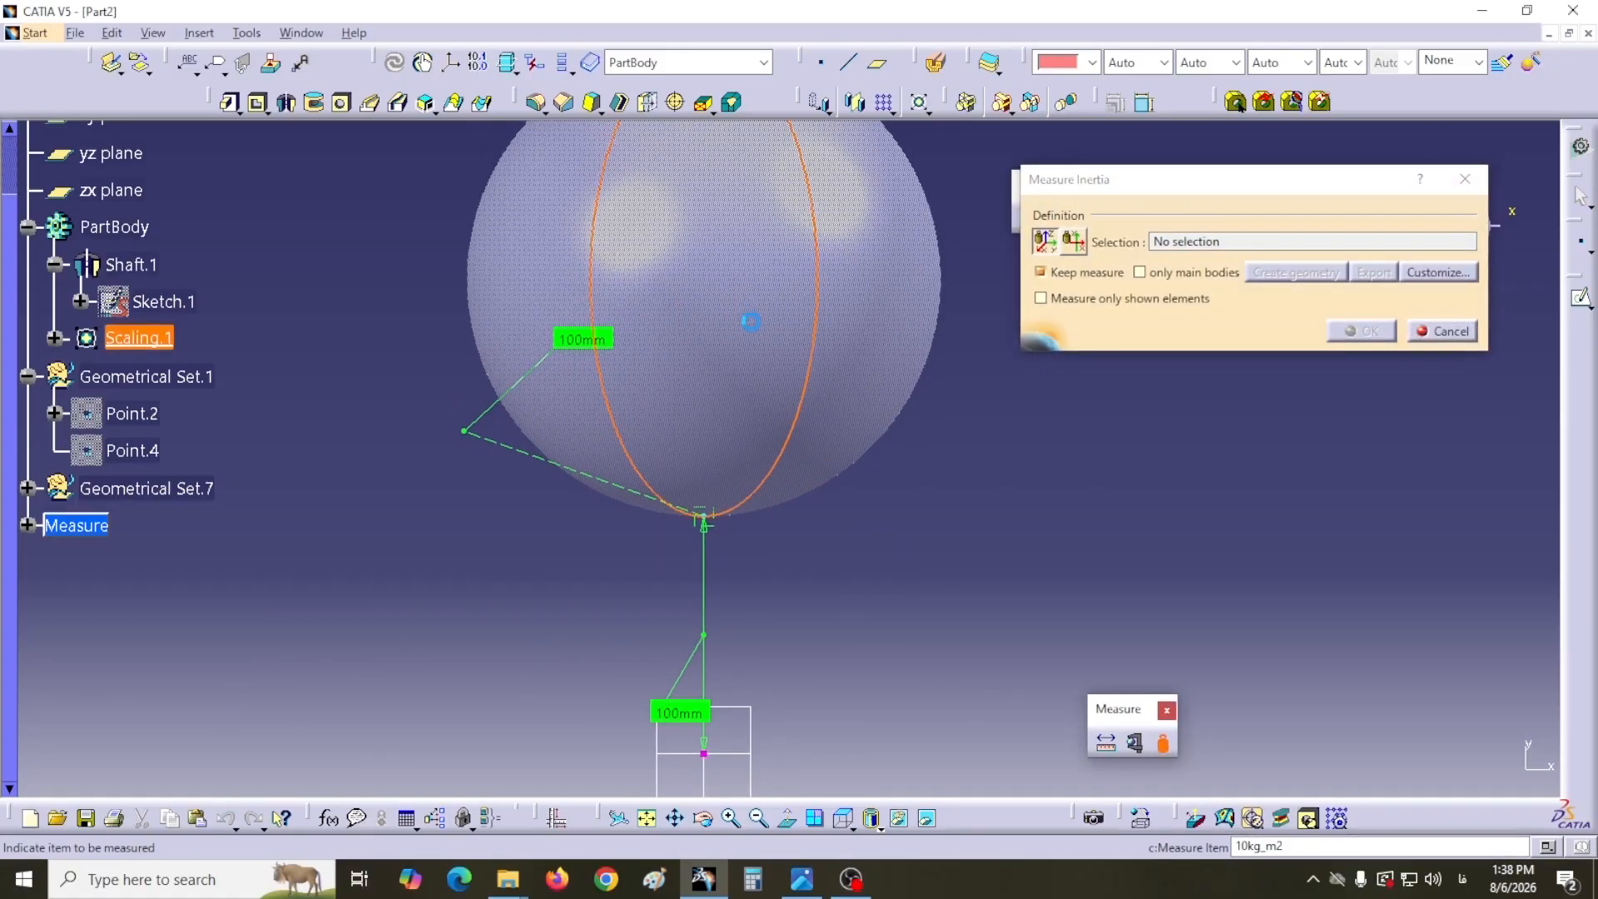
pyautogui.click(750, 321)
pyautogui.click(1315, 682)
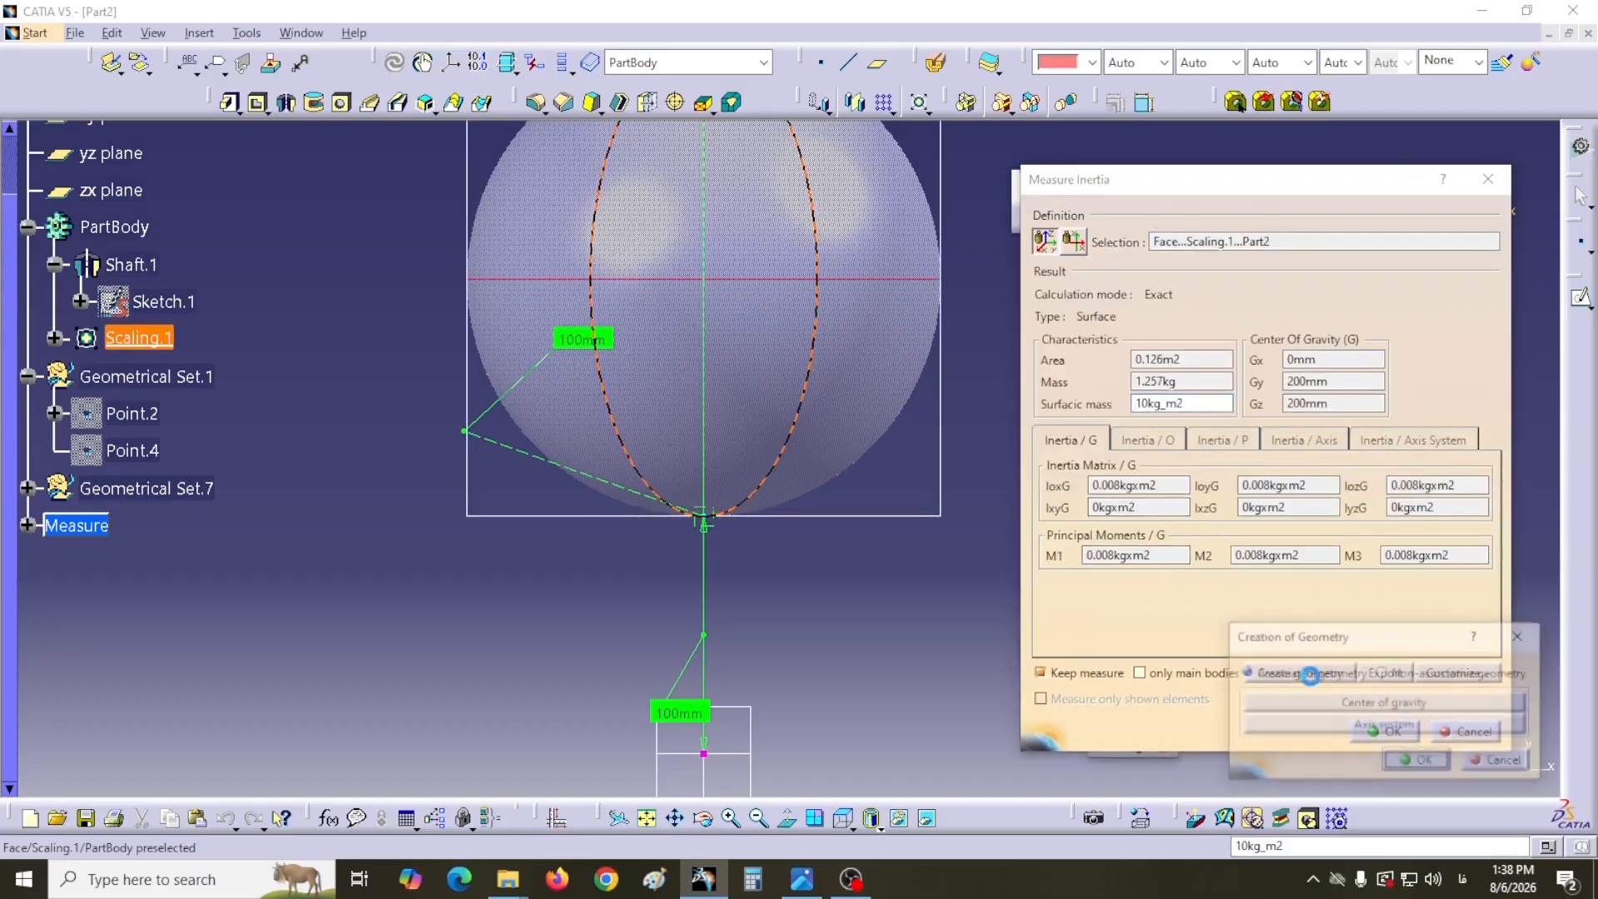
pyautogui.click(1373, 703)
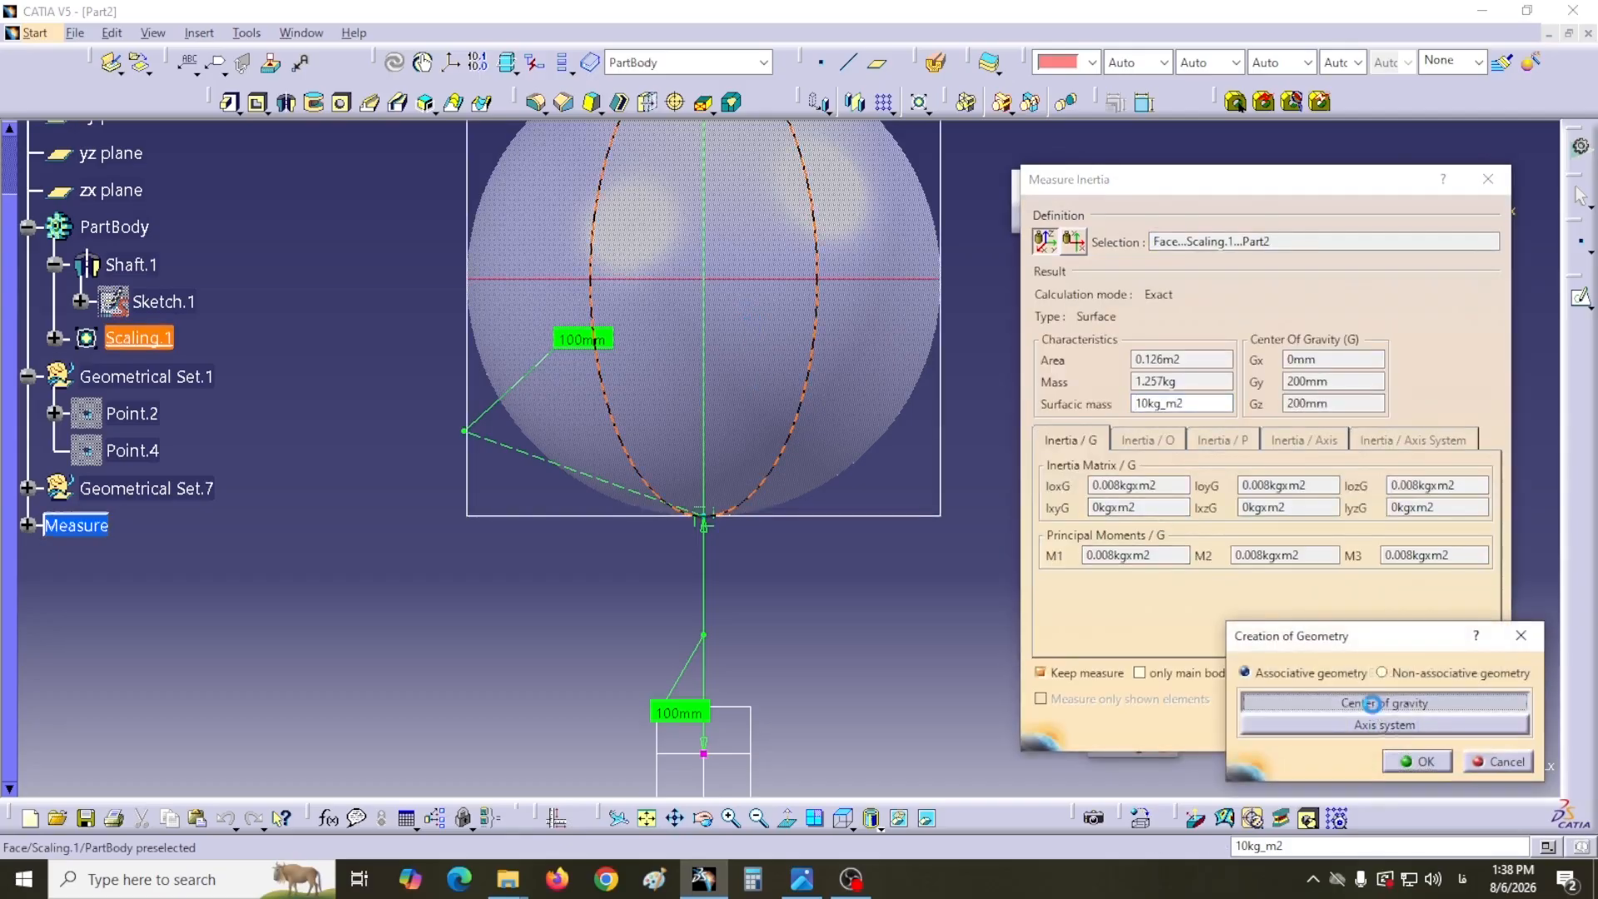
pyautogui.click(1417, 761)
pyautogui.click(1384, 732)
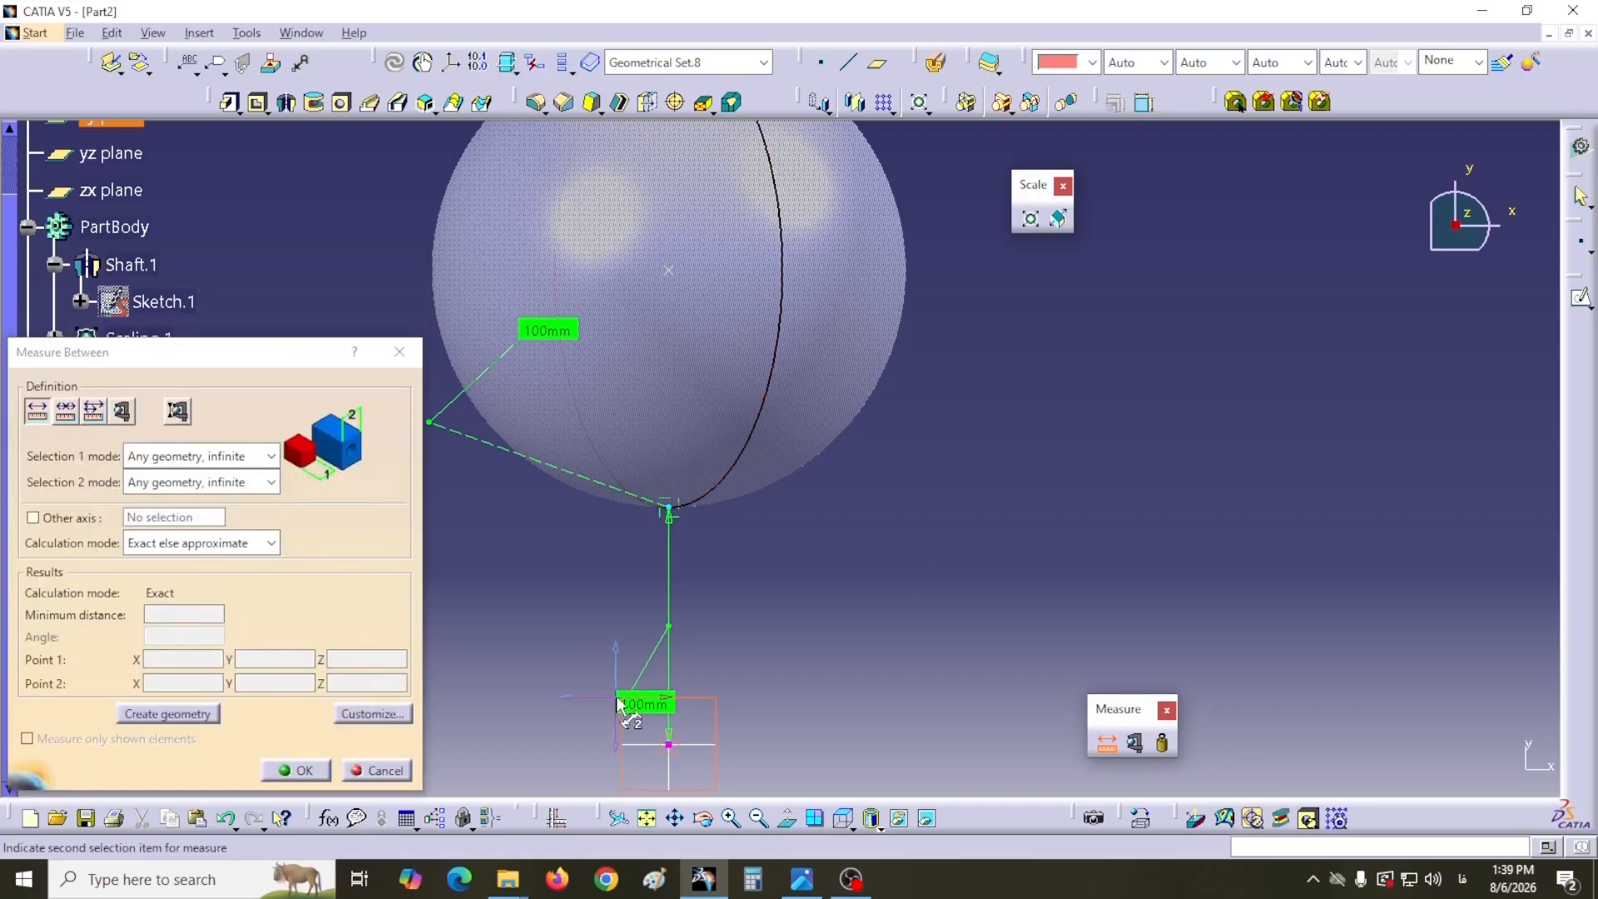
# - Measure the distance from the original sphere's cyan center point to the magenta origin point, keeping the measure and placing its label near the line
pyautogui.moveTo(792, 582); pyautogui.dragTo(724, 588, button='middle')
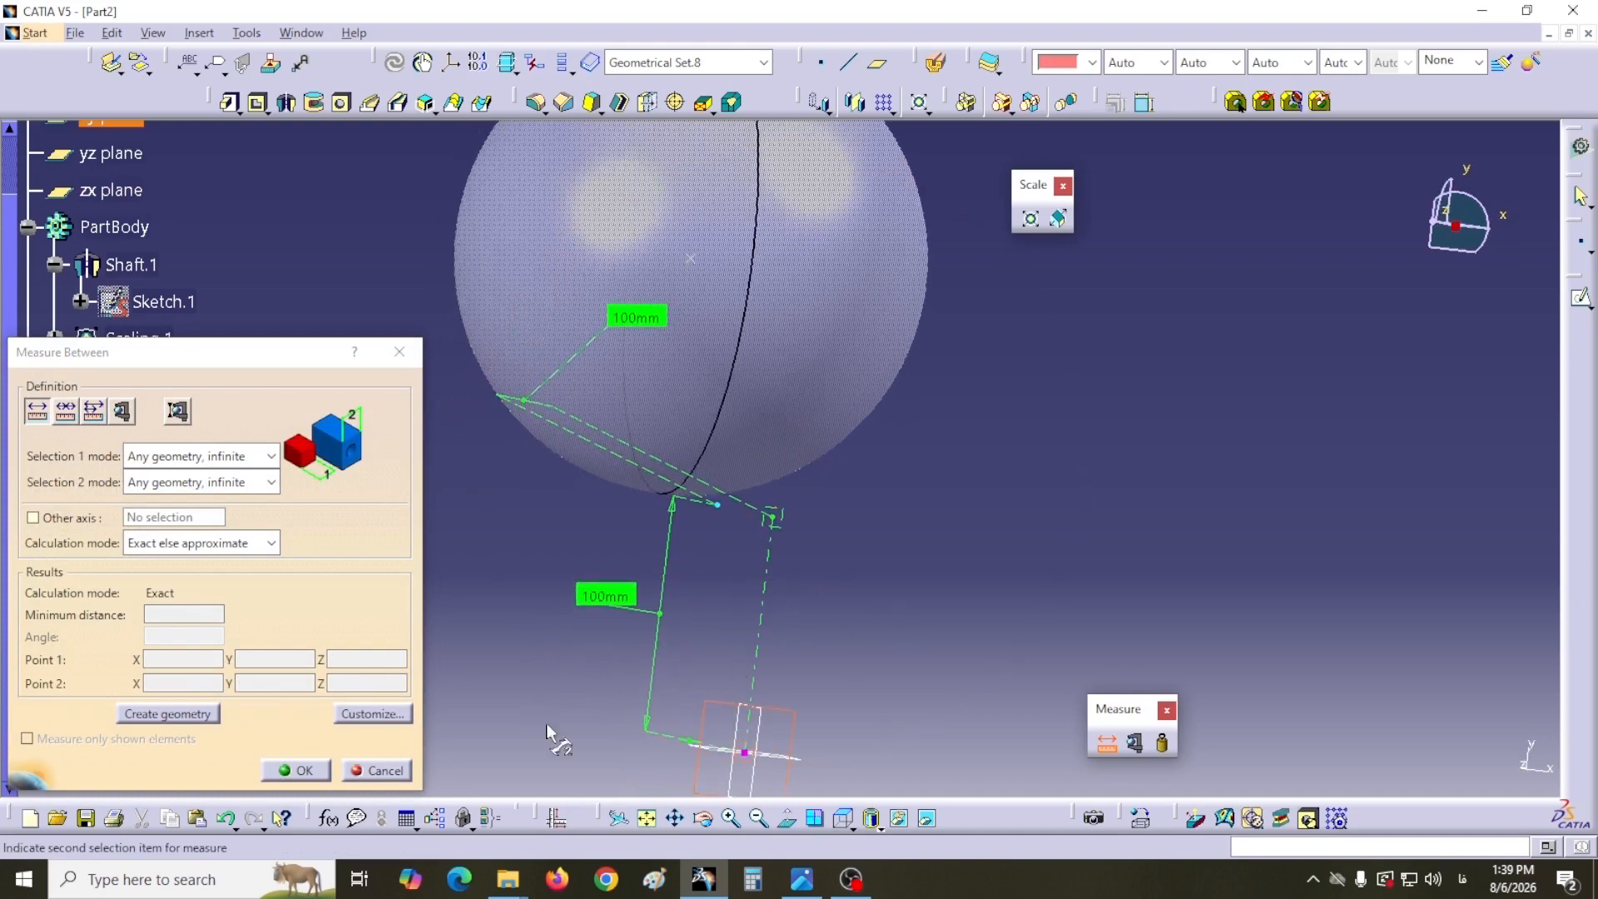
pyautogui.click(298, 770)
pyautogui.moveTo(882, 613)
pyautogui.mouseDown(button='middle')
pyautogui.moveTo(824, 485)
pyautogui.moveTo(820, 521)
pyautogui.moveTo(786, 549)
pyautogui.moveTo(809, 545)
pyautogui.mouseUp(button='middle')
pyautogui.moveTo(934, 541); pyautogui.dragTo(906, 577, button='middle')
pyautogui.click(1104, 745)
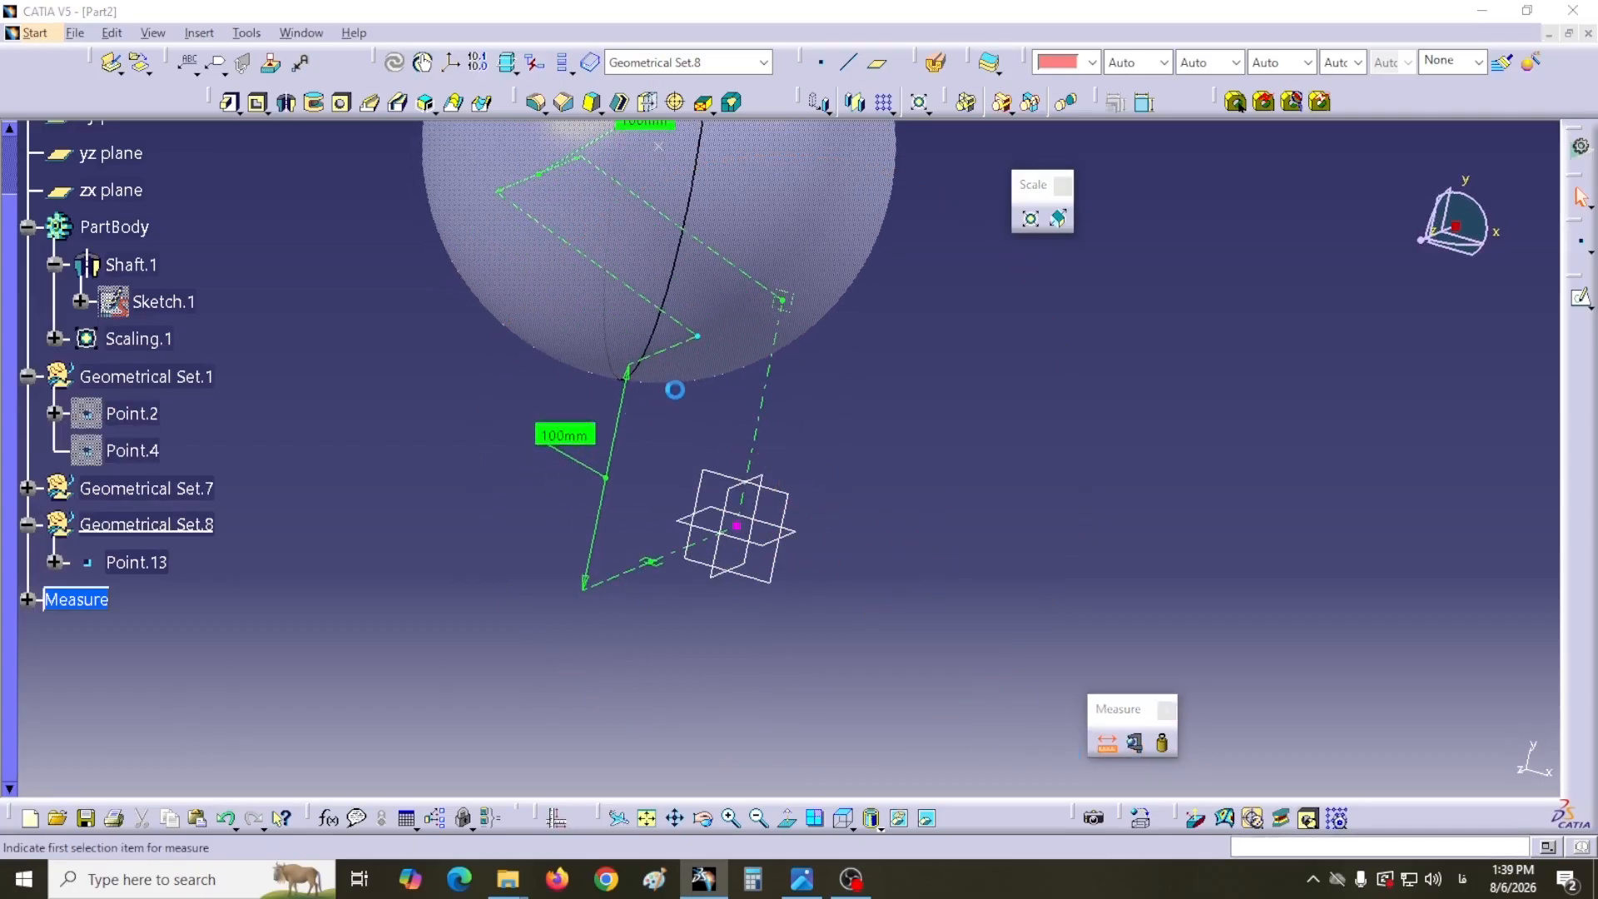
pyautogui.click(737, 525)
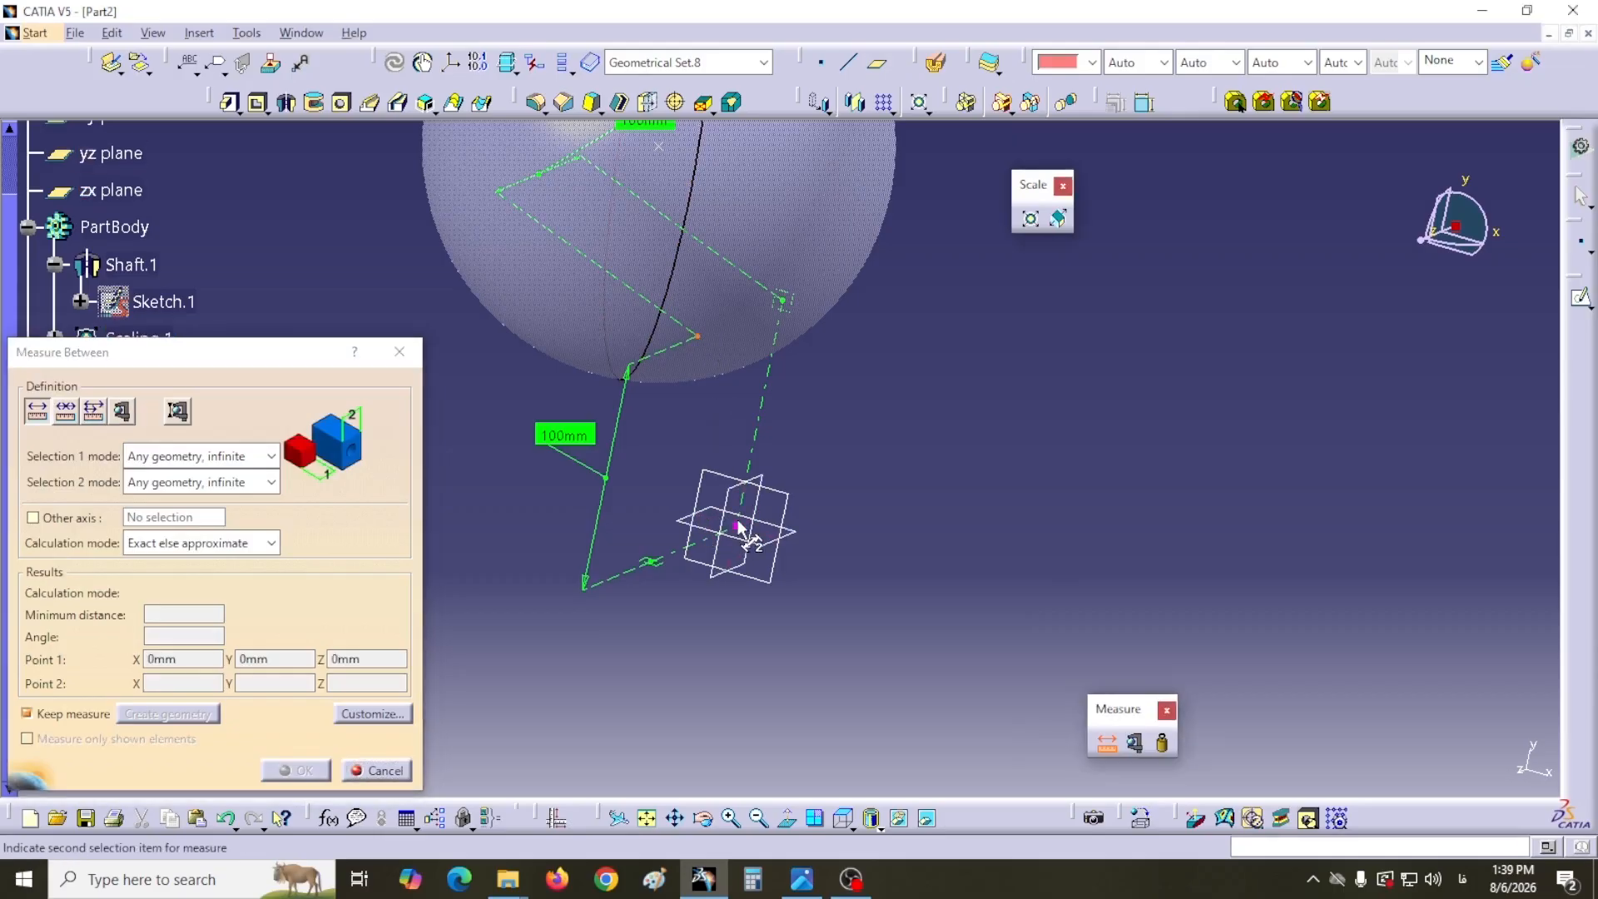
pyautogui.click(737, 526)
pyautogui.moveTo(902, 169); pyautogui.dragTo(714, 436)
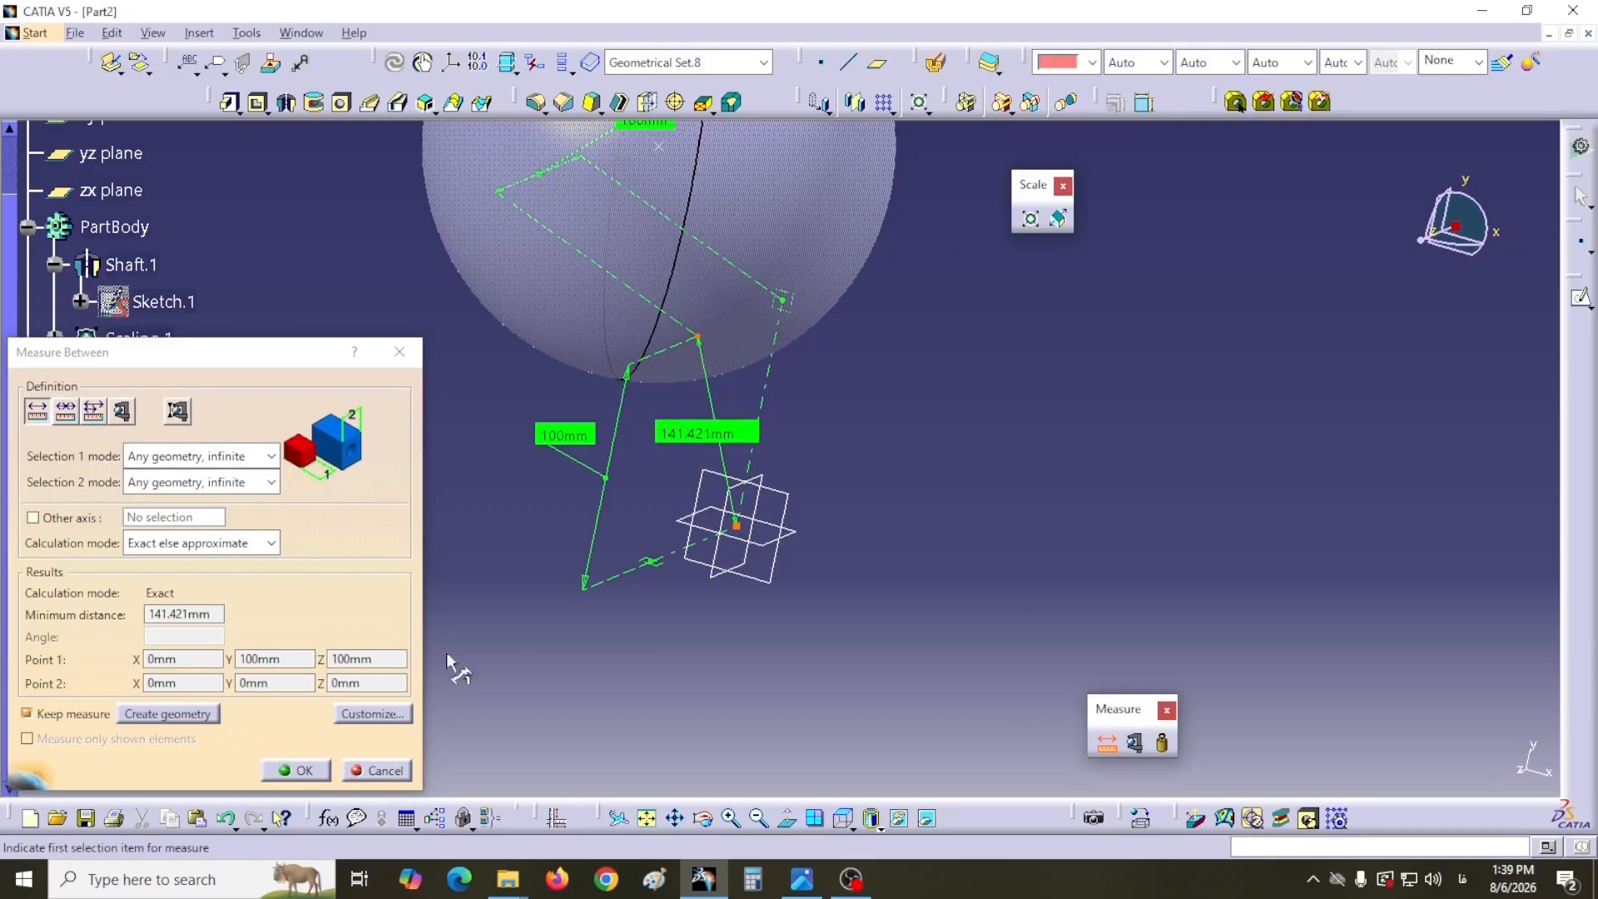
pyautogui.click(302, 770)
pyautogui.moveTo(683, 442); pyautogui.dragTo(704, 530, button='middle')
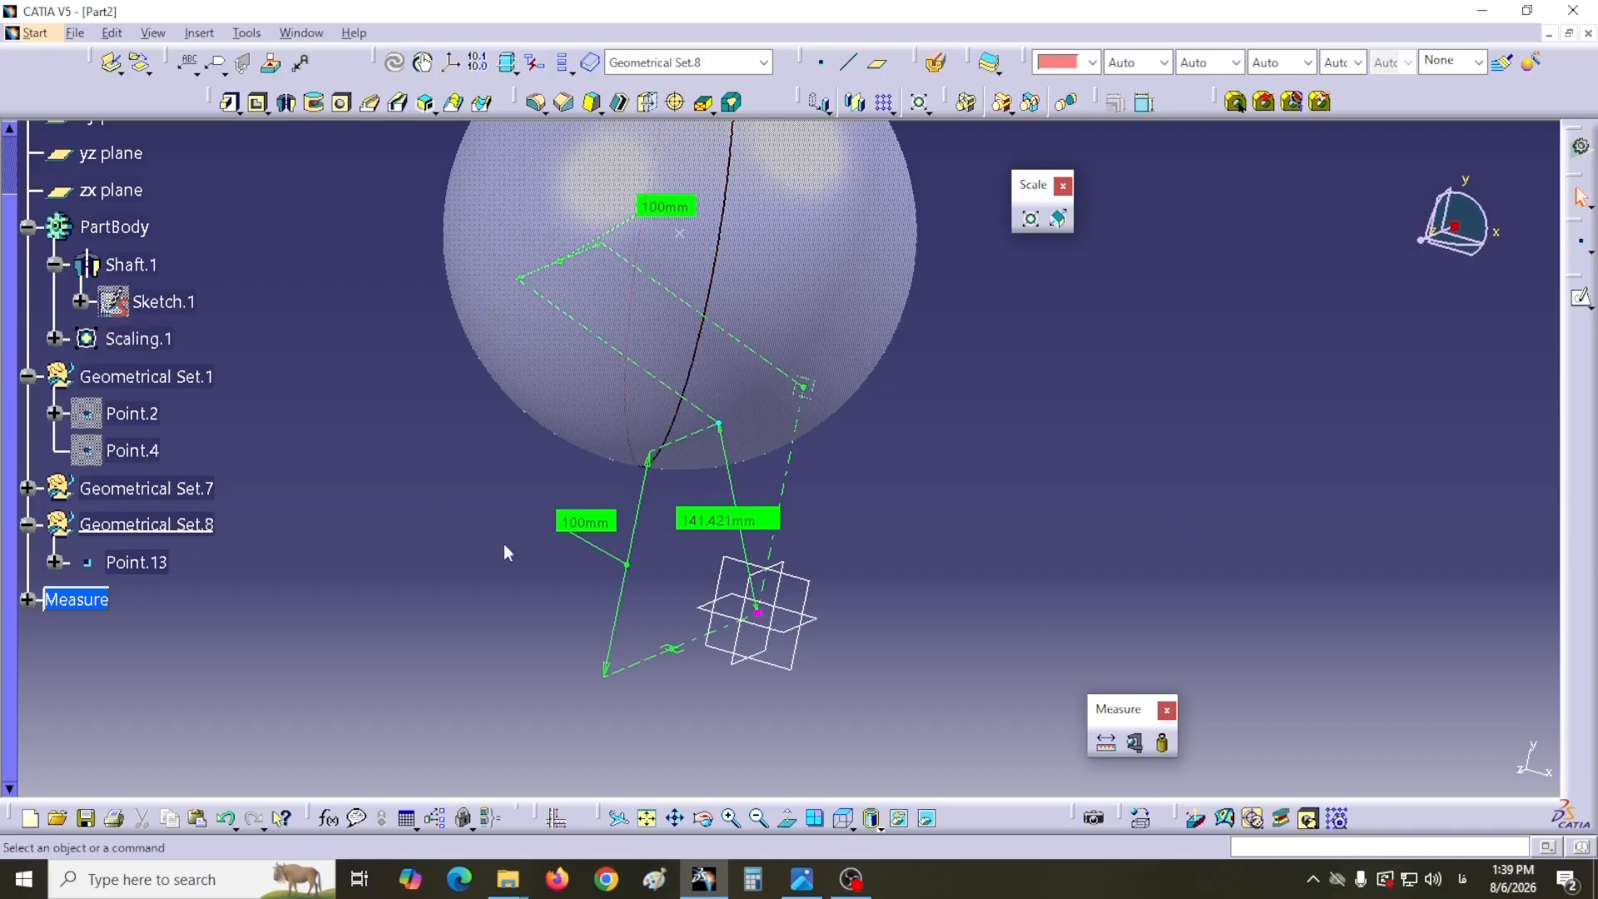
# - Measure the distance from the scaled sphere's center of gravity point to the origin point, keeping the measure and placing its label near the line
pyautogui.click(1106, 741)
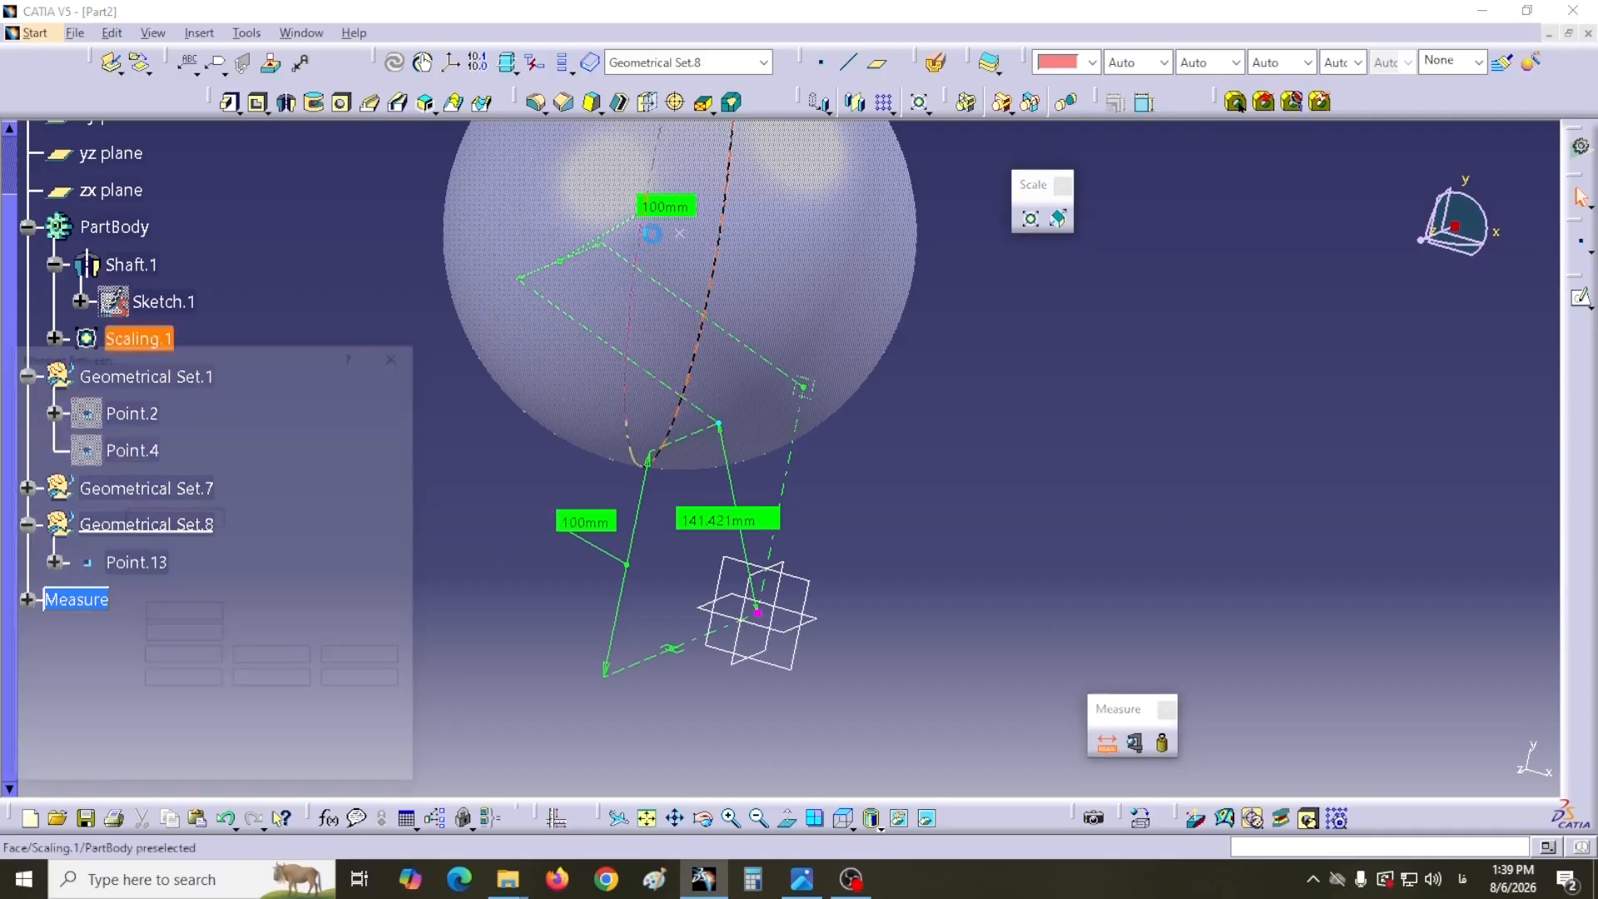
pyautogui.click(680, 234)
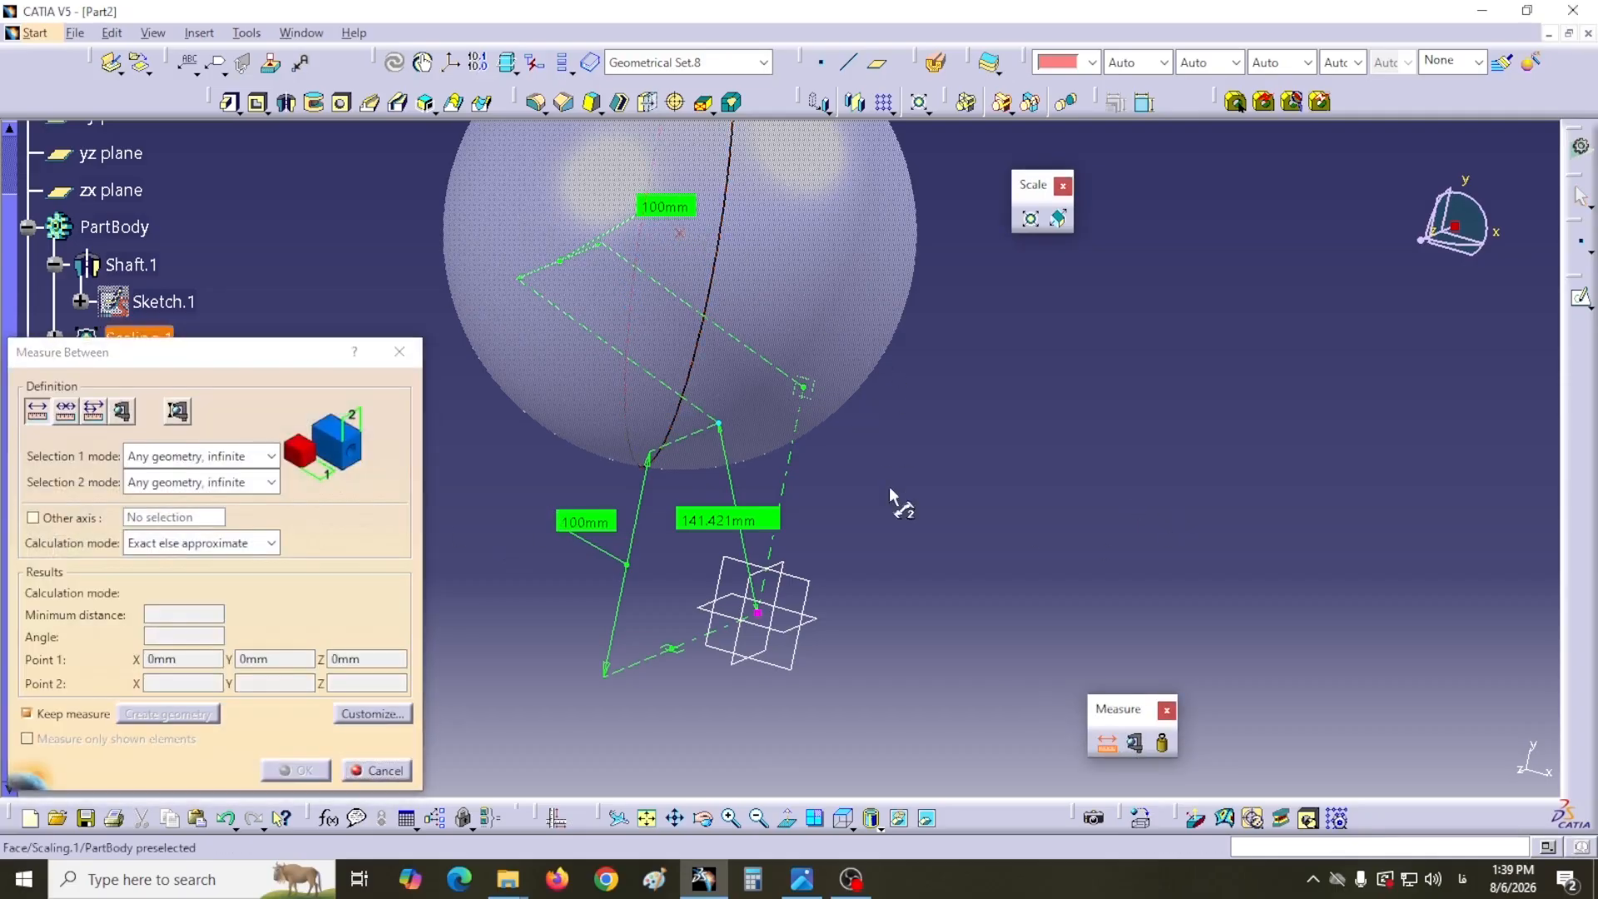
pyautogui.click(759, 614)
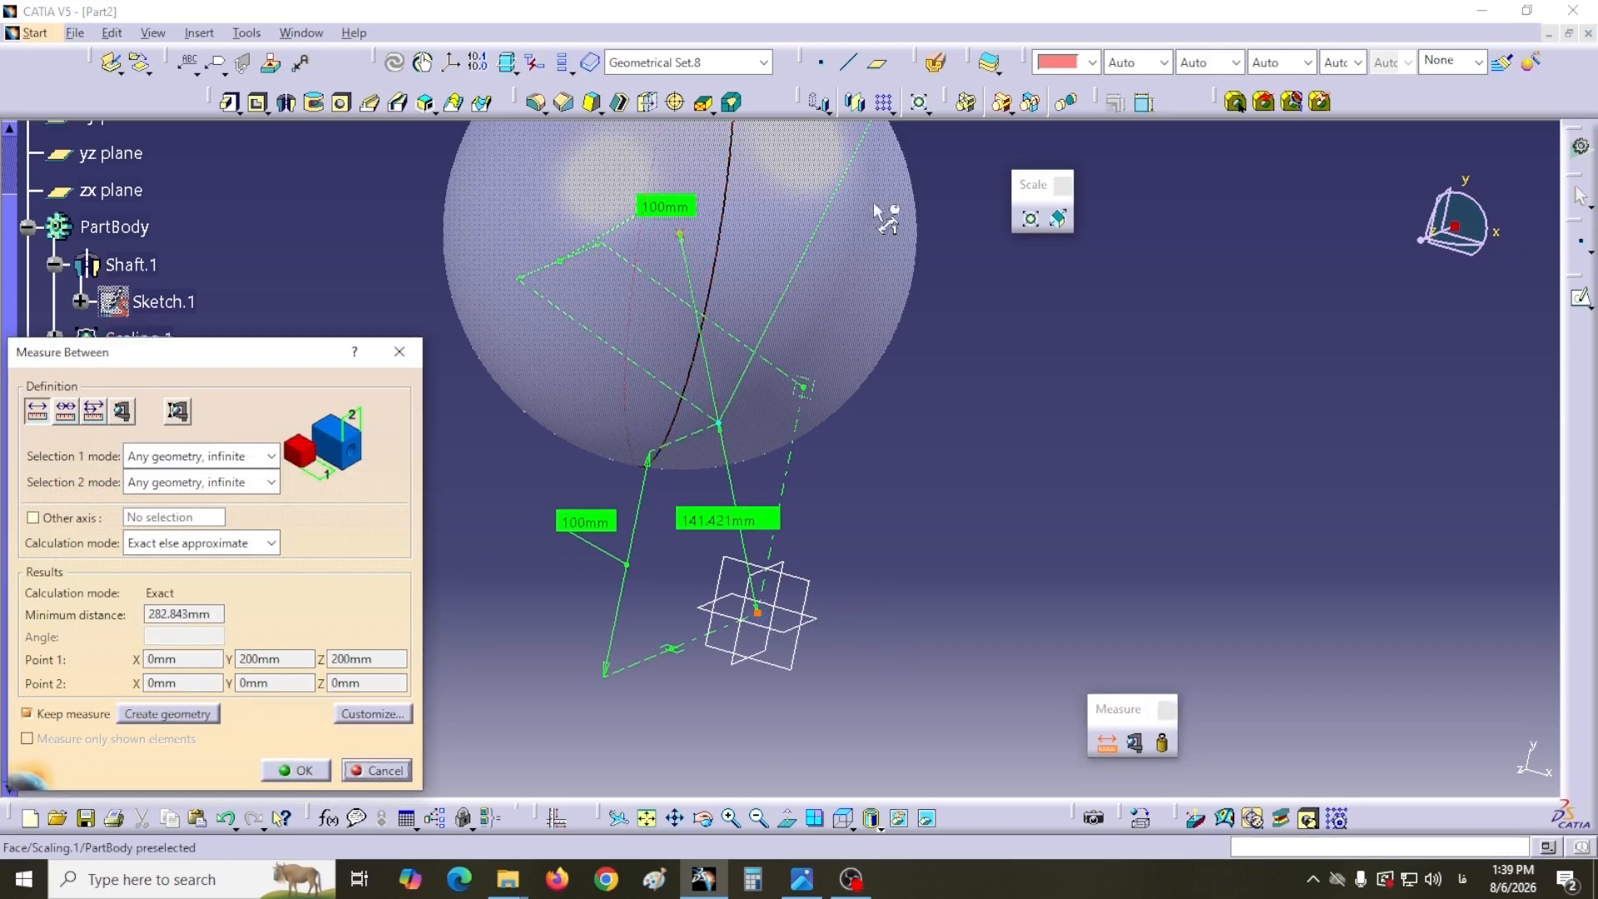
pyautogui.moveTo(928, 353); pyautogui.dragTo(905, 661, button='middle')
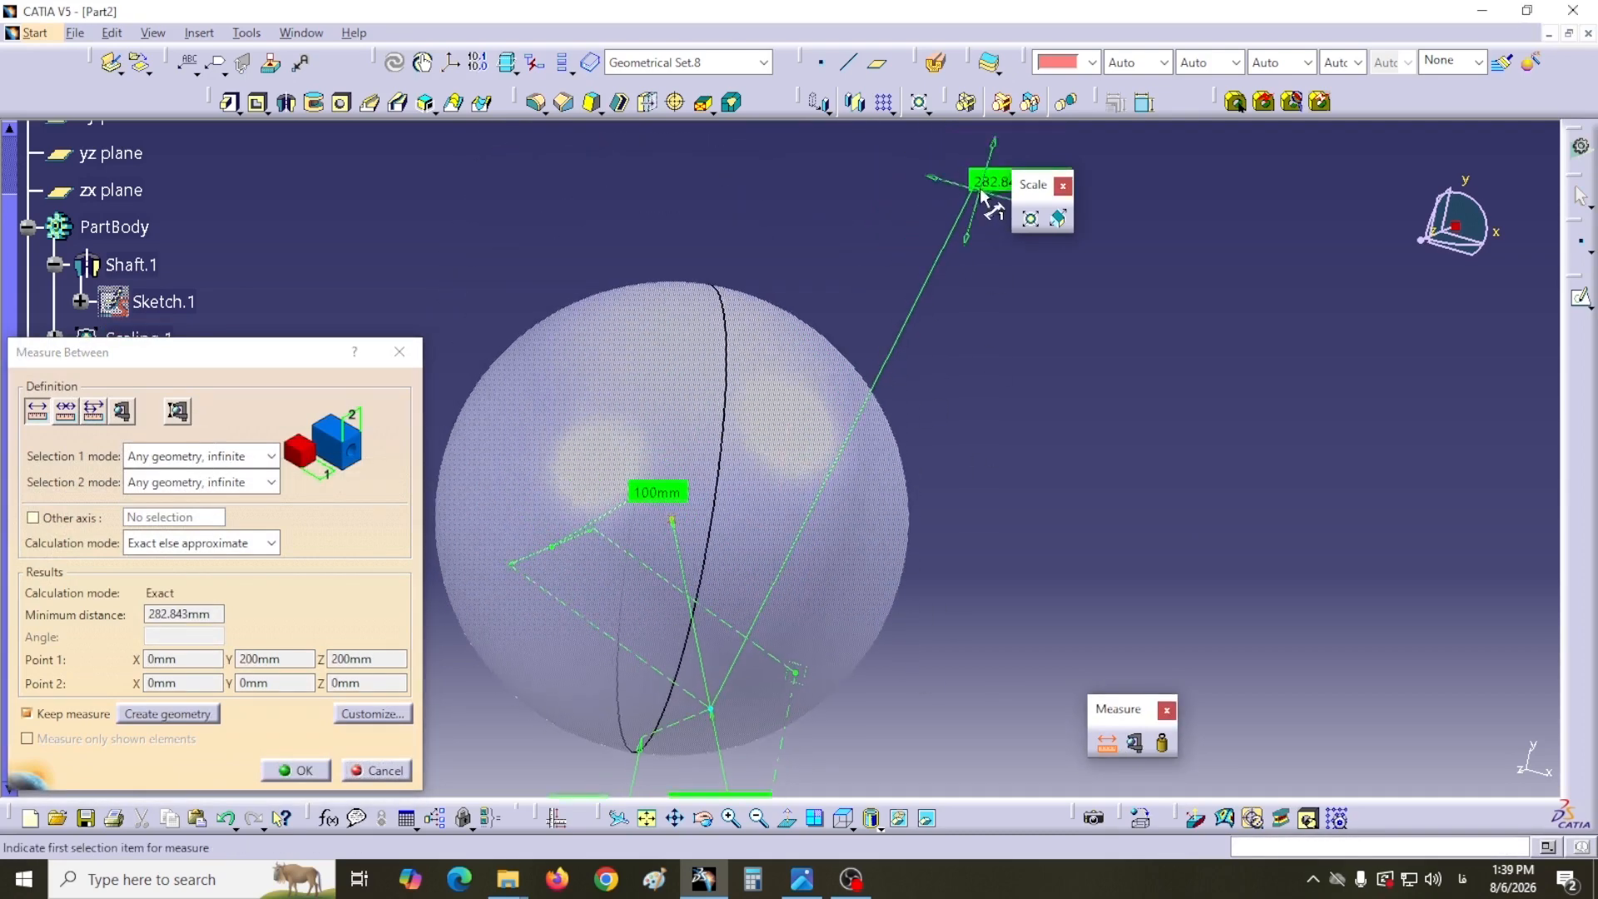
pyautogui.moveTo(919, 296); pyautogui.dragTo(695, 637)
pyautogui.click(297, 769)
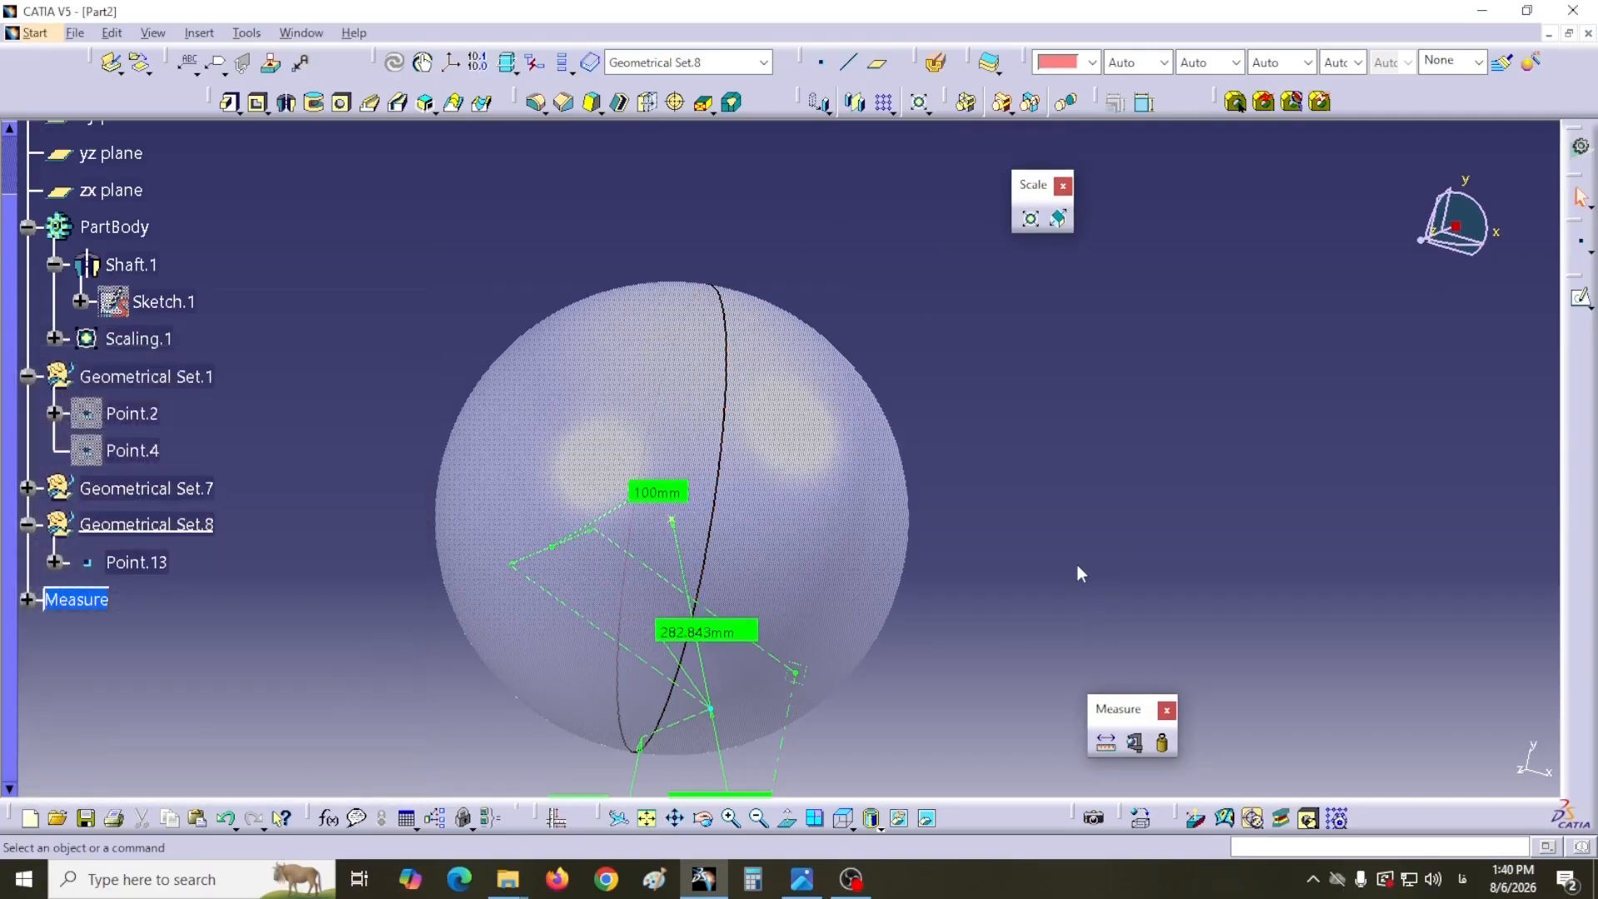
pyautogui.moveTo(1116, 564); pyautogui.dragTo(1159, 427, button='middle')
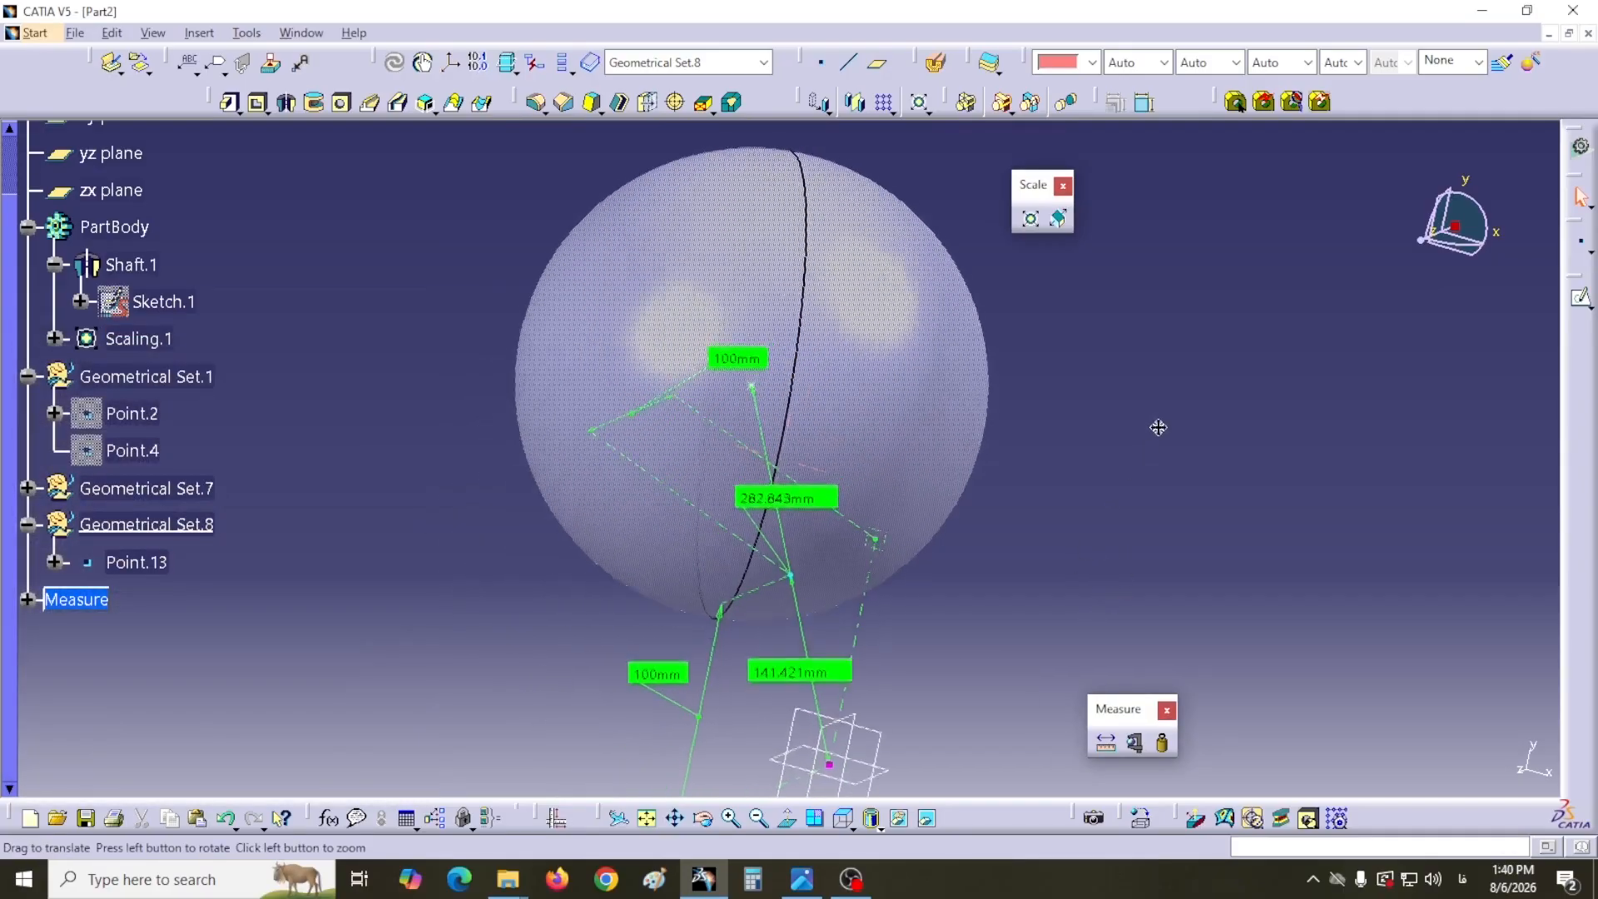
pyautogui.click(751, 505)
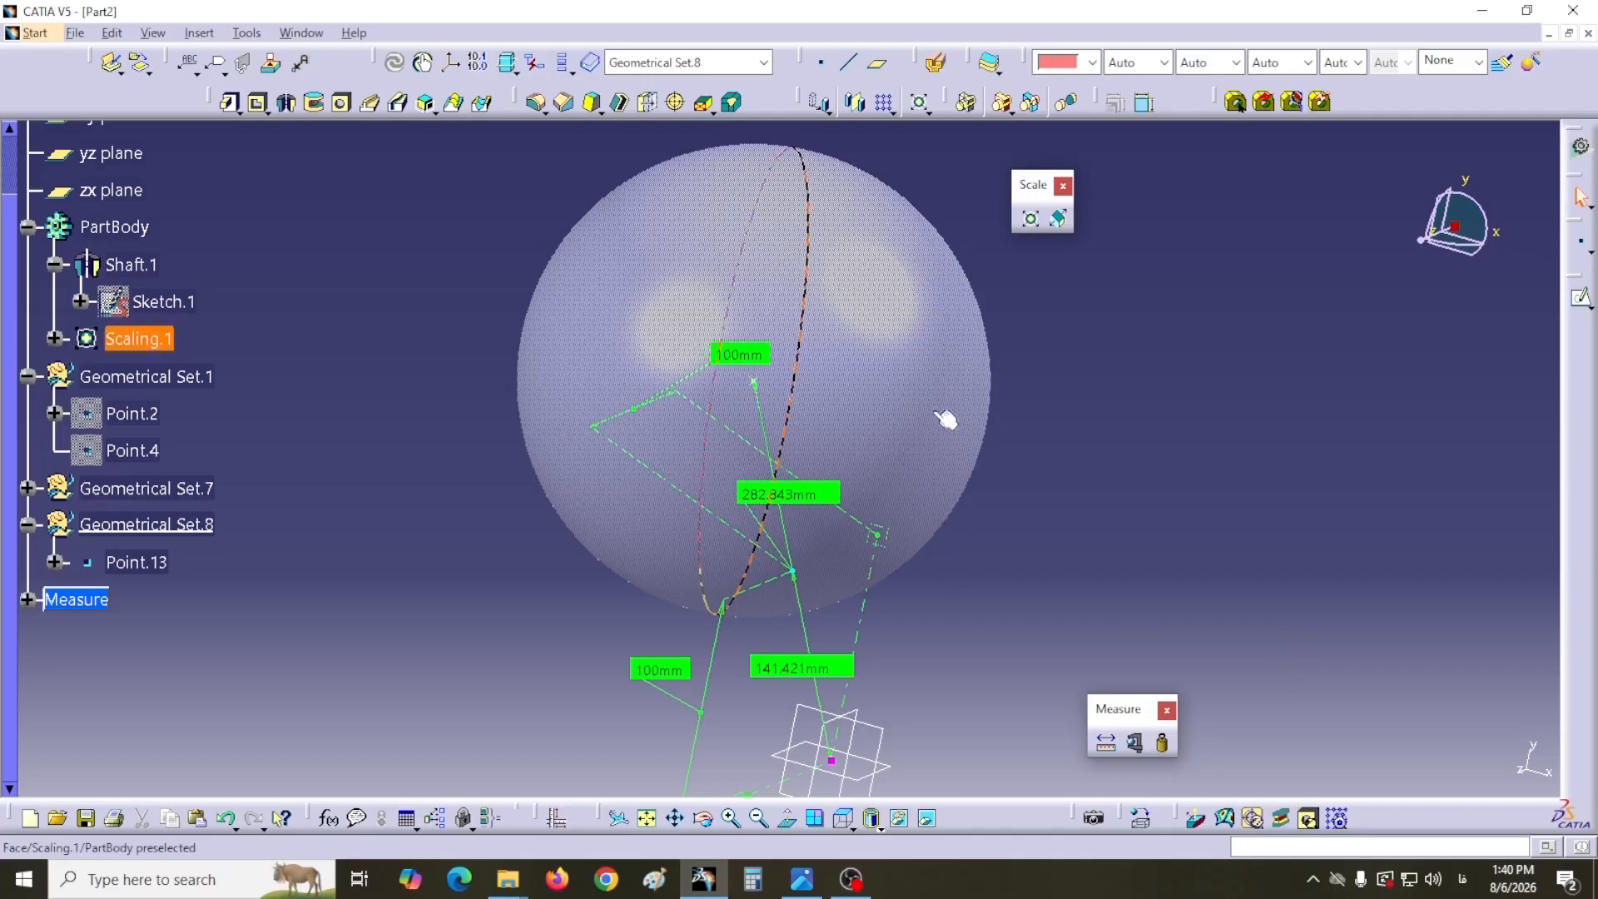
pyautogui.moveTo(1111, 634); pyautogui.dragTo(1052, 499, button='middle')
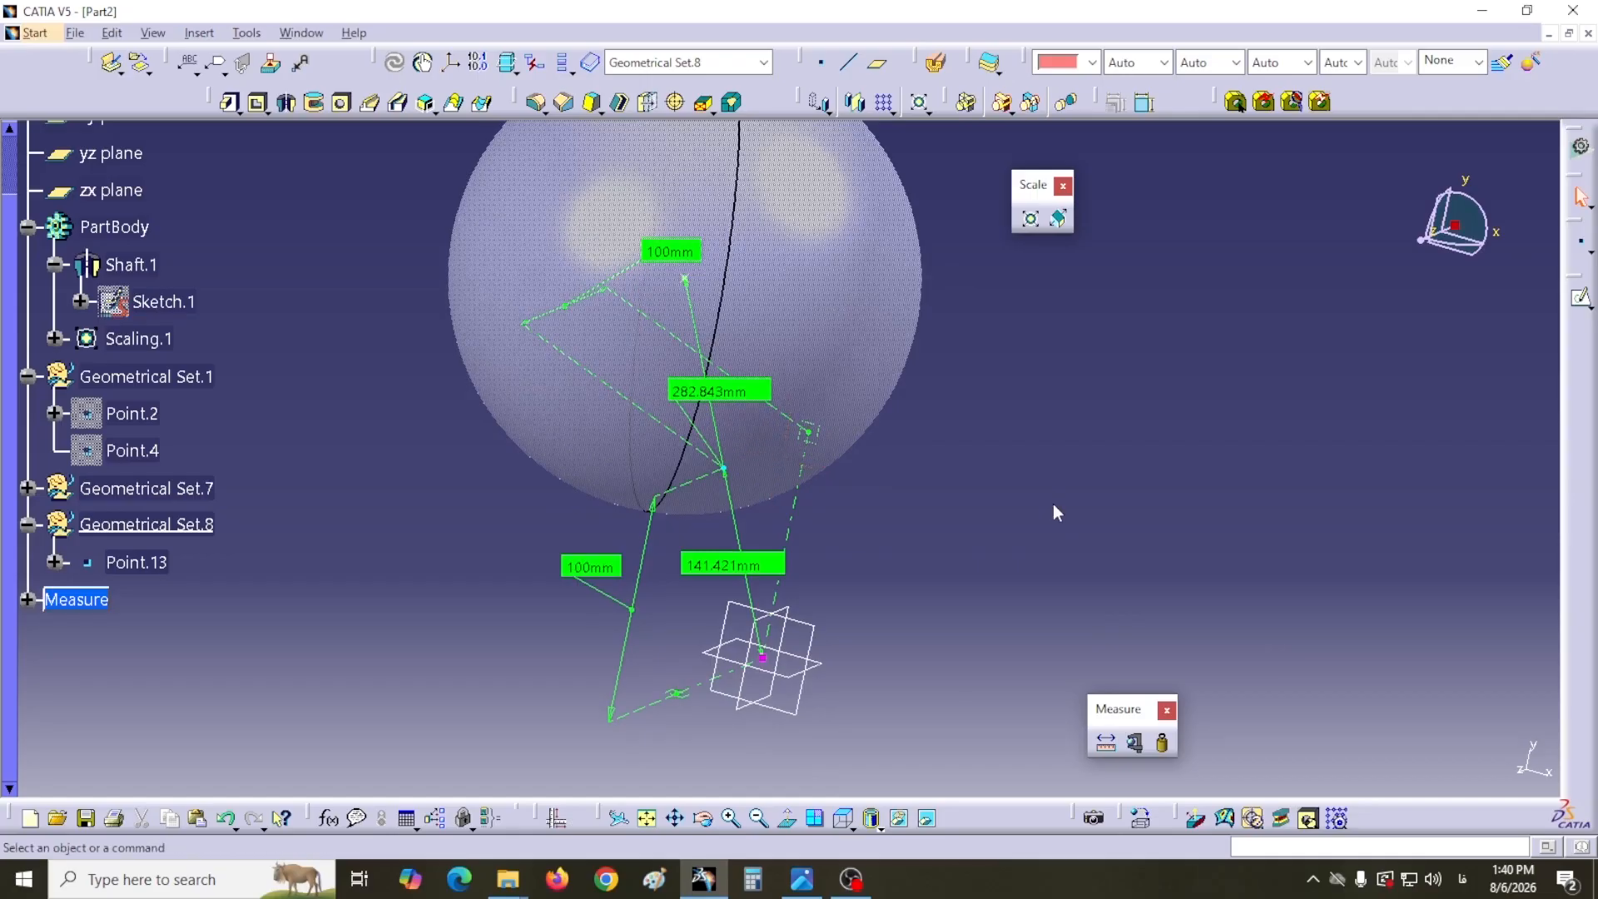
# - Switch to Part3 and scale the cube by a ratio of 2, using its upper face as the reference
pyautogui.hotkey('ctrl', 'Tab')
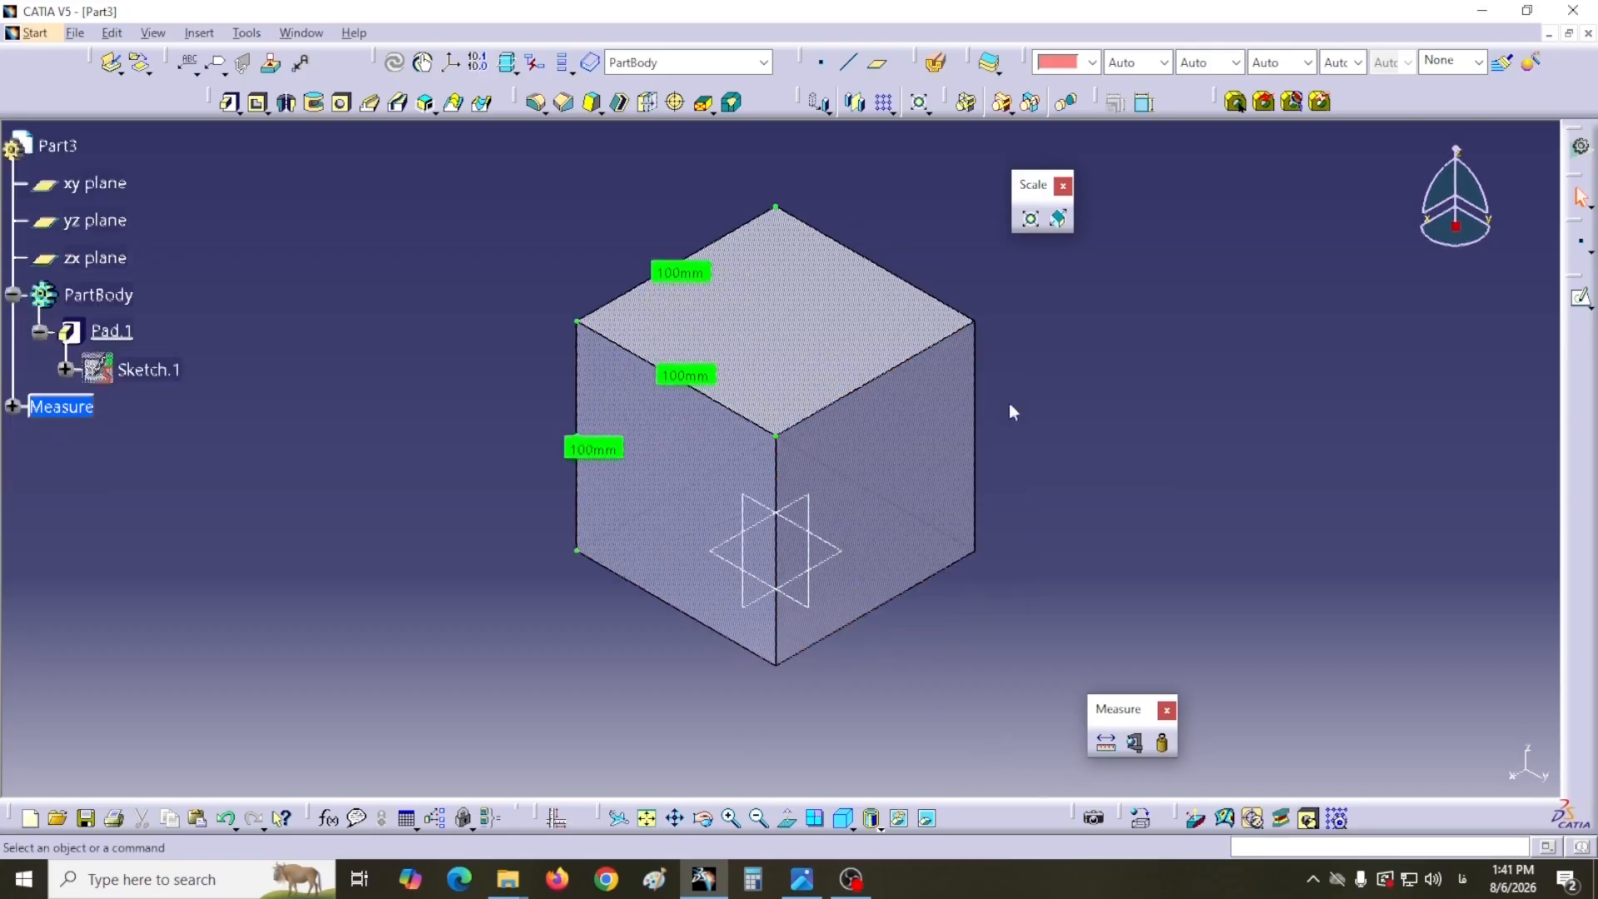
pyautogui.click(1030, 218)
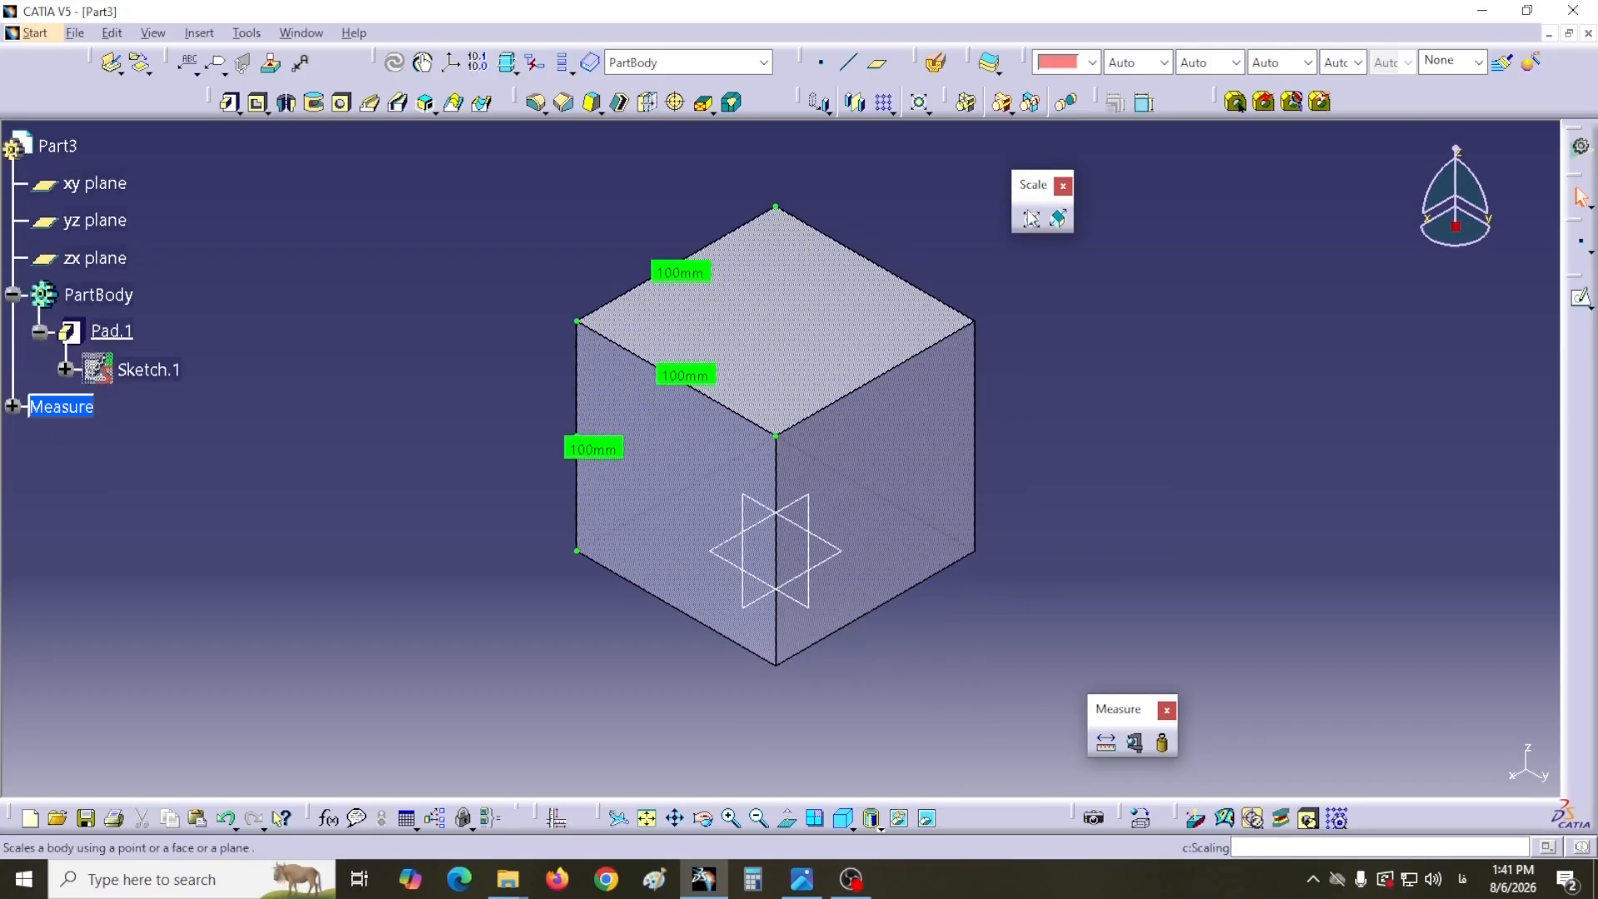
pyautogui.moveTo(1280, 336); pyautogui.dragTo(1230, 315)
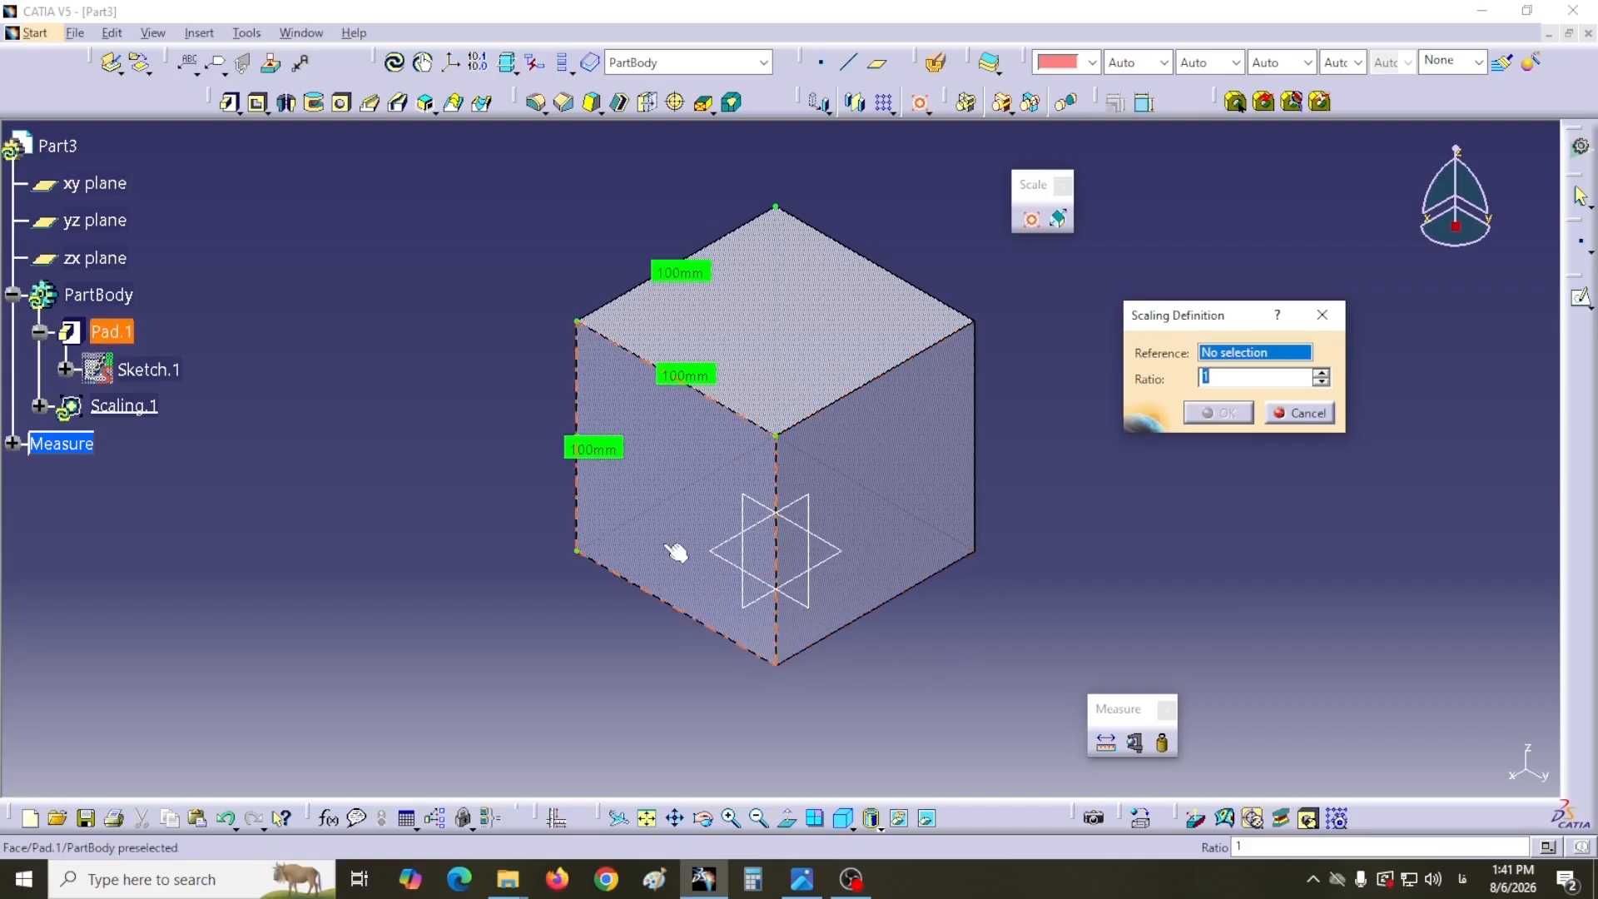
pyautogui.click(785, 320)
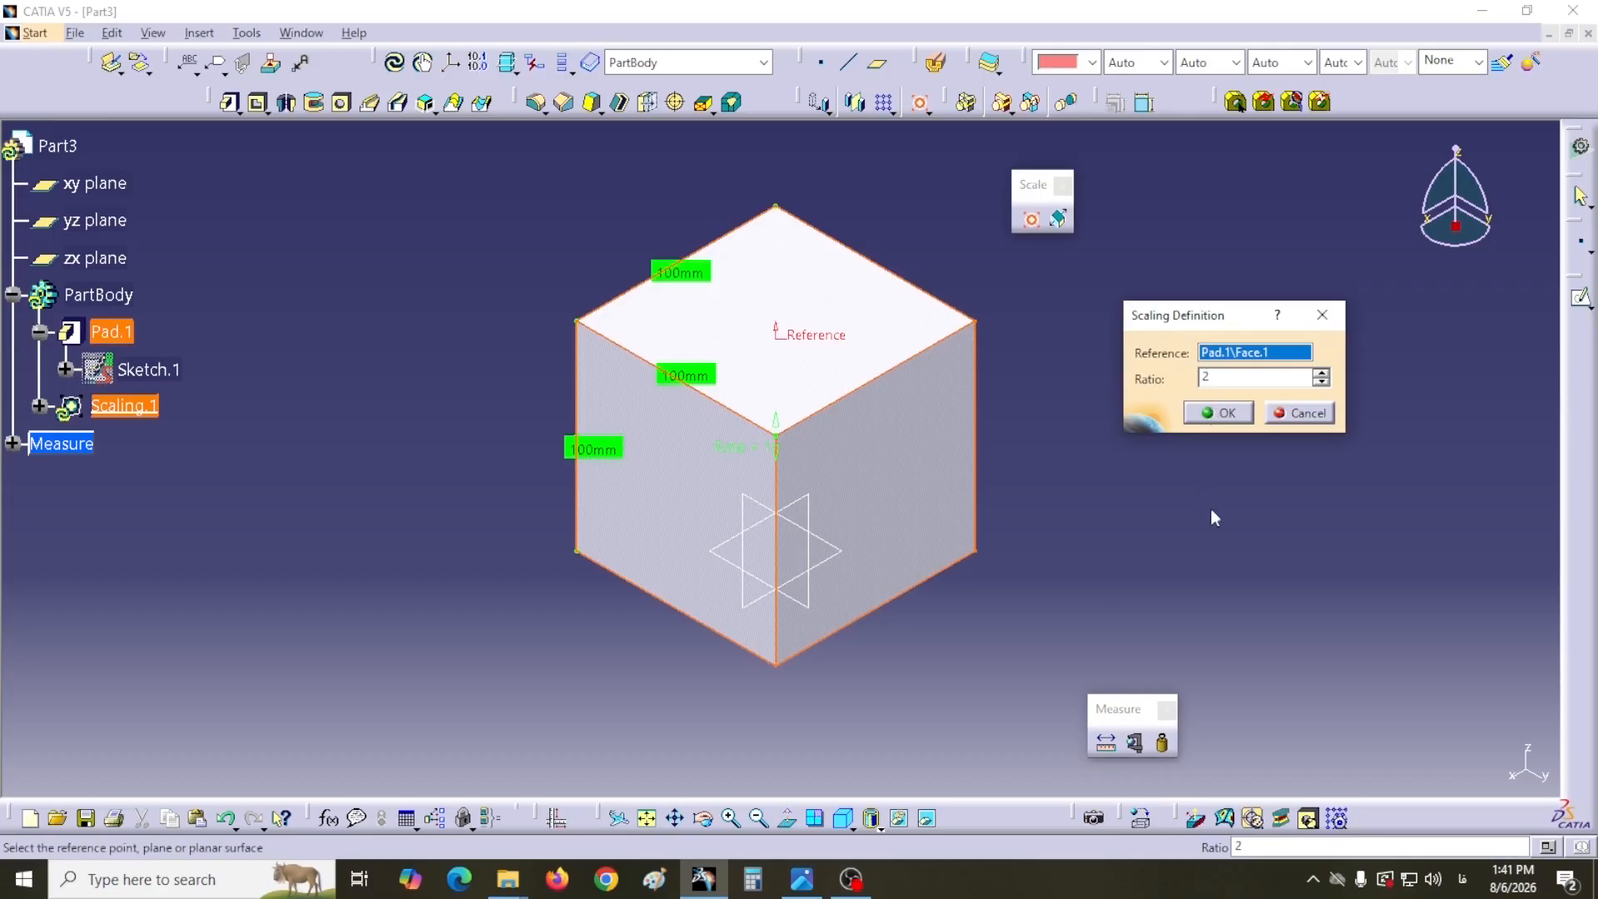
pyautogui.moveTo(1175, 537); pyautogui.dragTo(895, 435, button='middle')
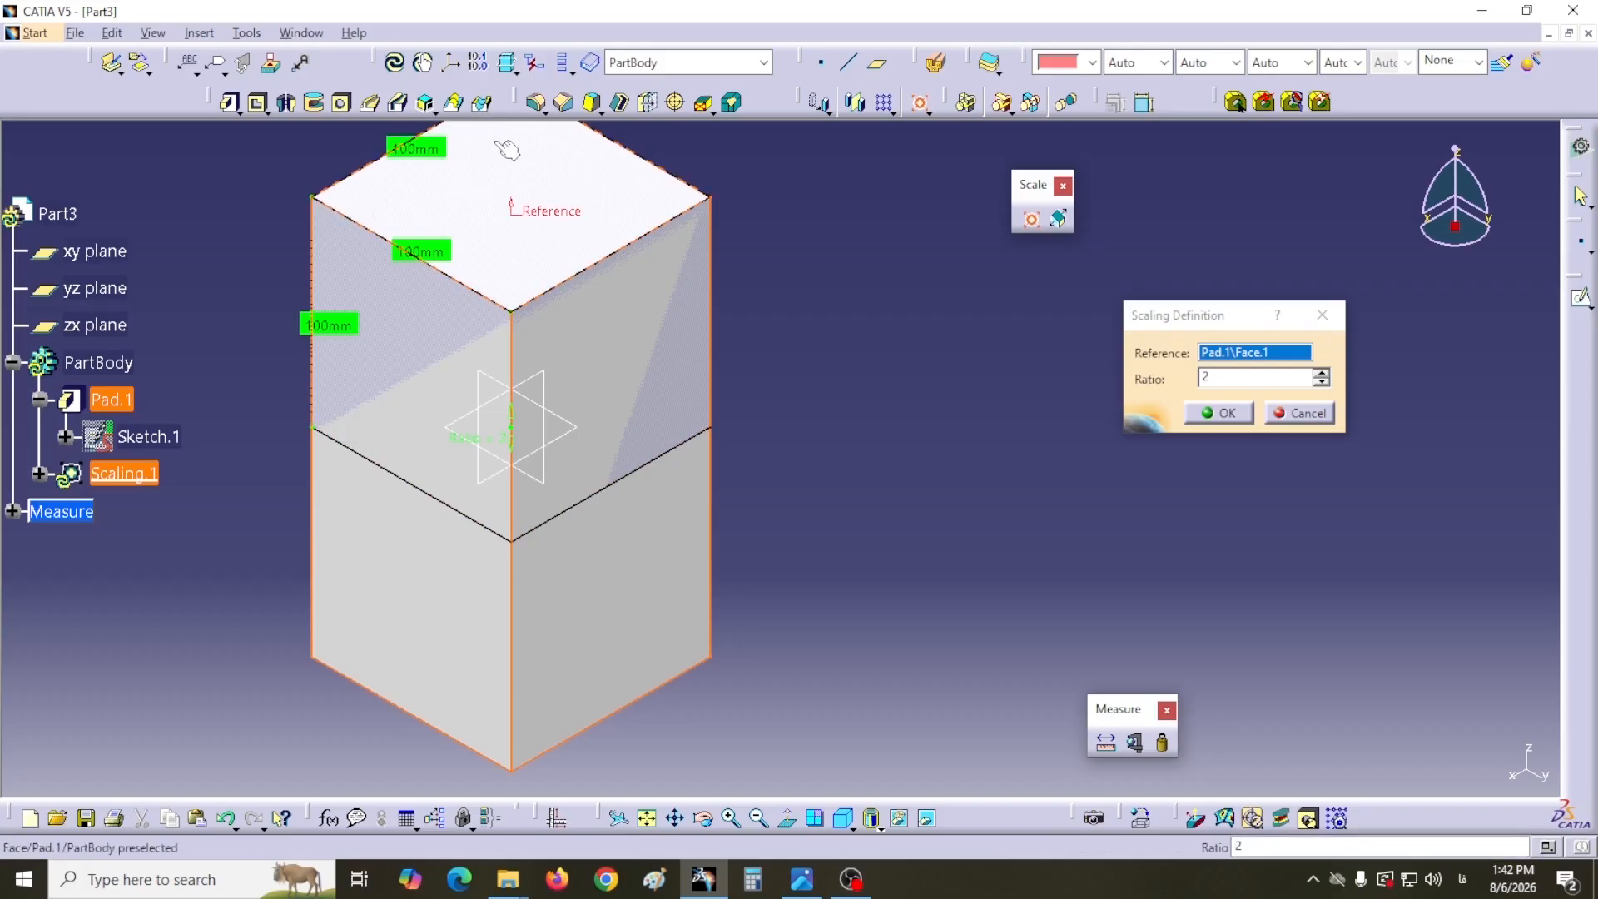
pyautogui.scroll(-2, 932, 499)
pyautogui.moveTo(934, 501); pyautogui.dragTo(999, 618, button='middle')
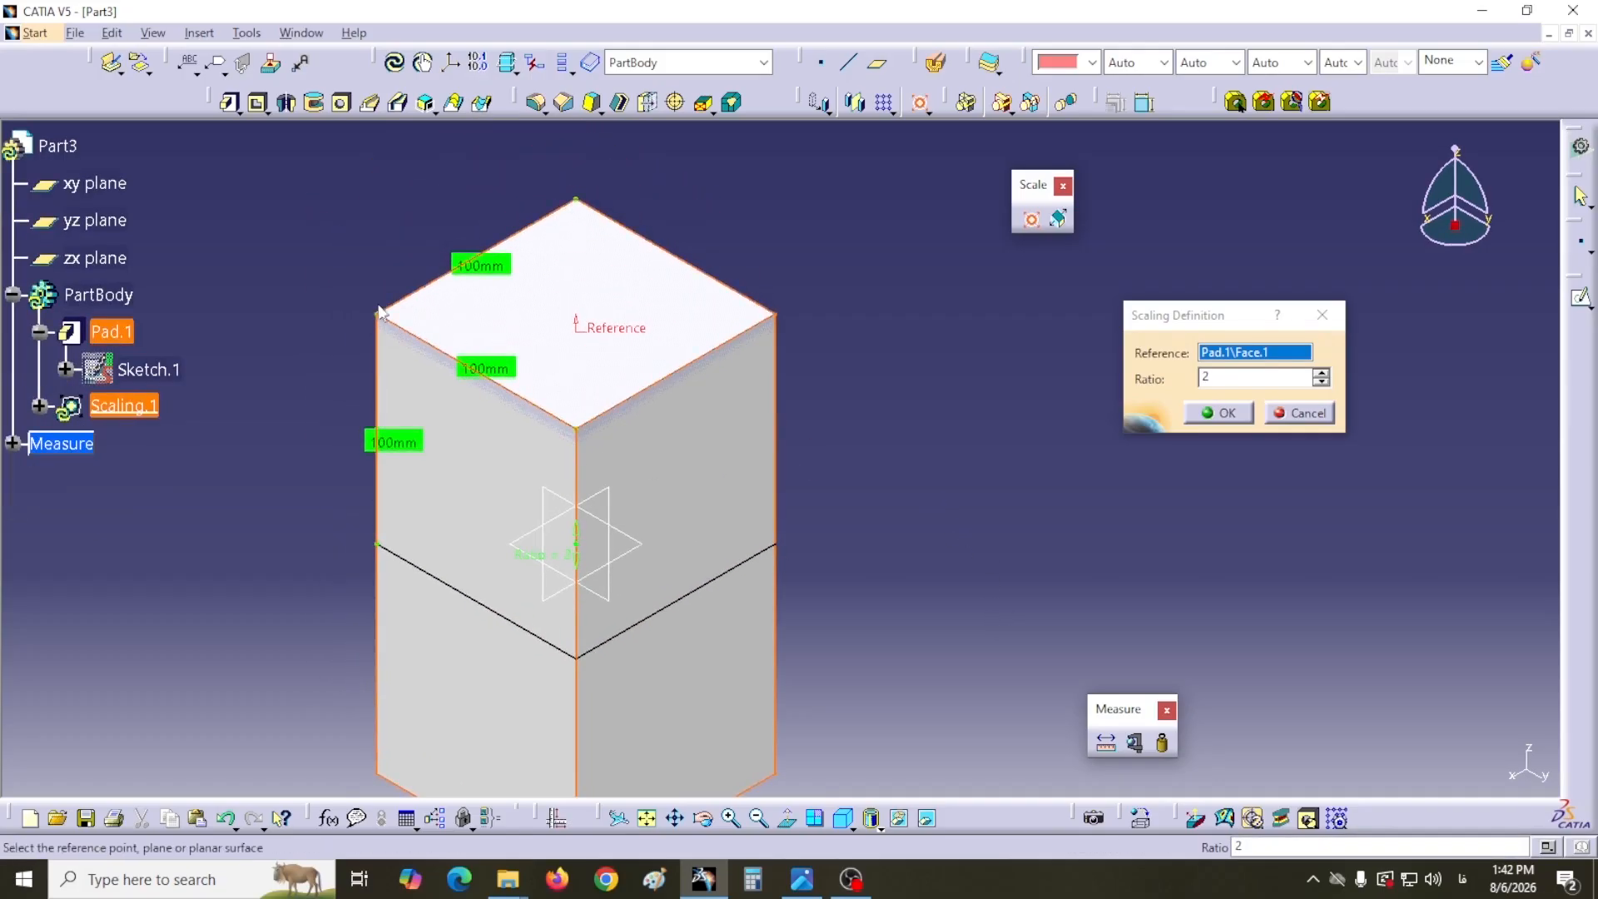
pyautogui.click(1216, 412)
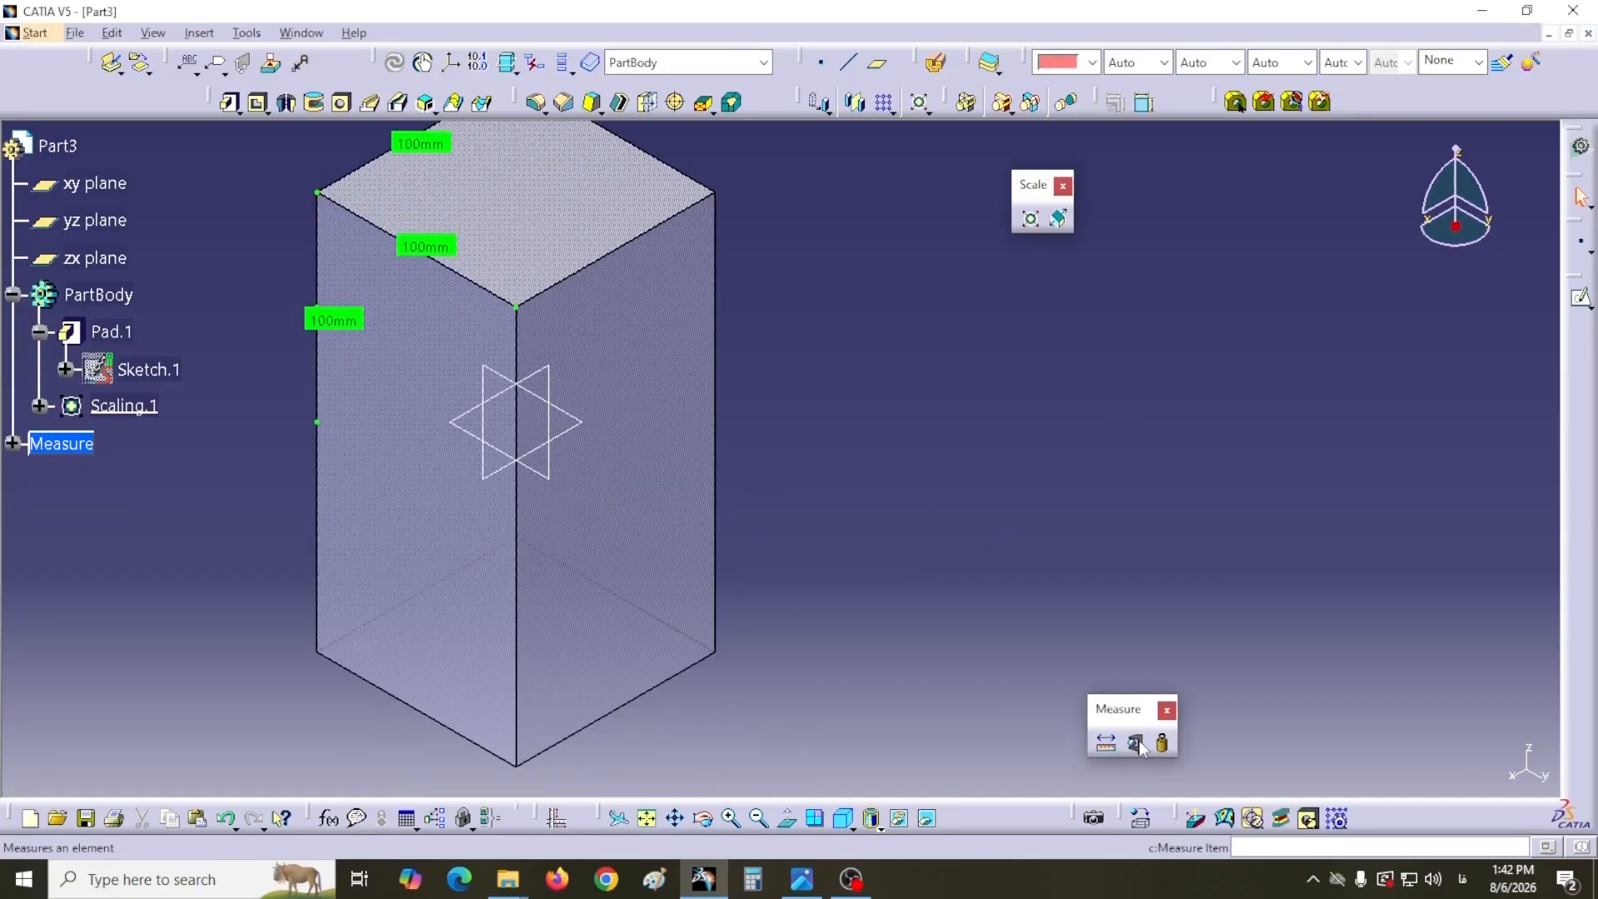
# - Measure the length of the scaled cube's front vertical edge with Measure Item, keeping the measure
pyautogui.click(1136, 743)
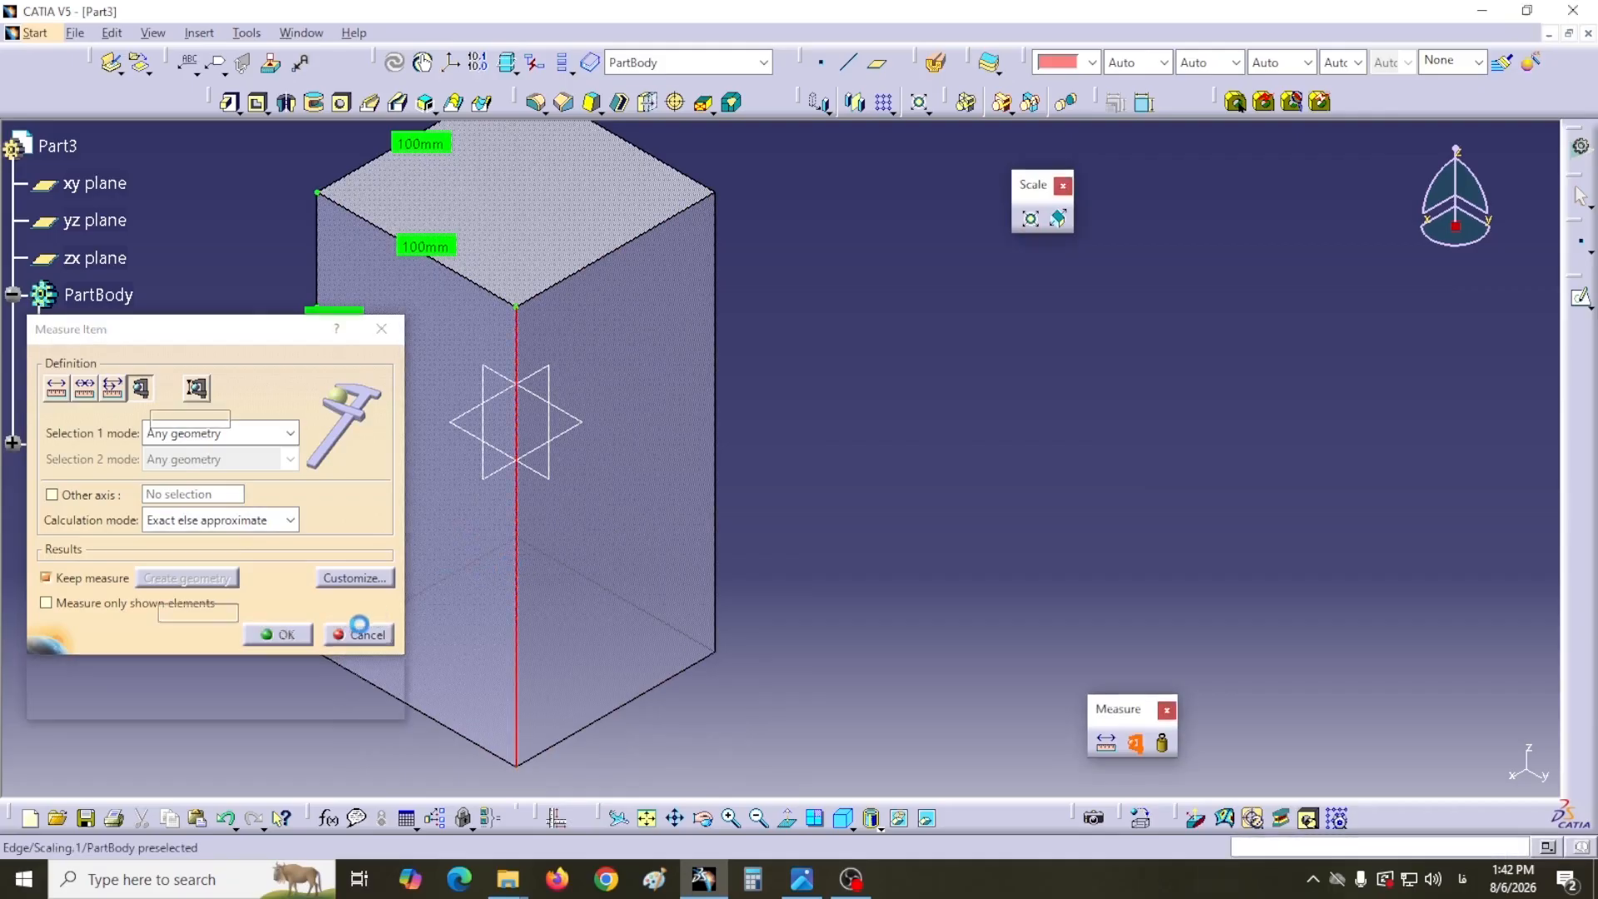
pyautogui.click(516, 574)
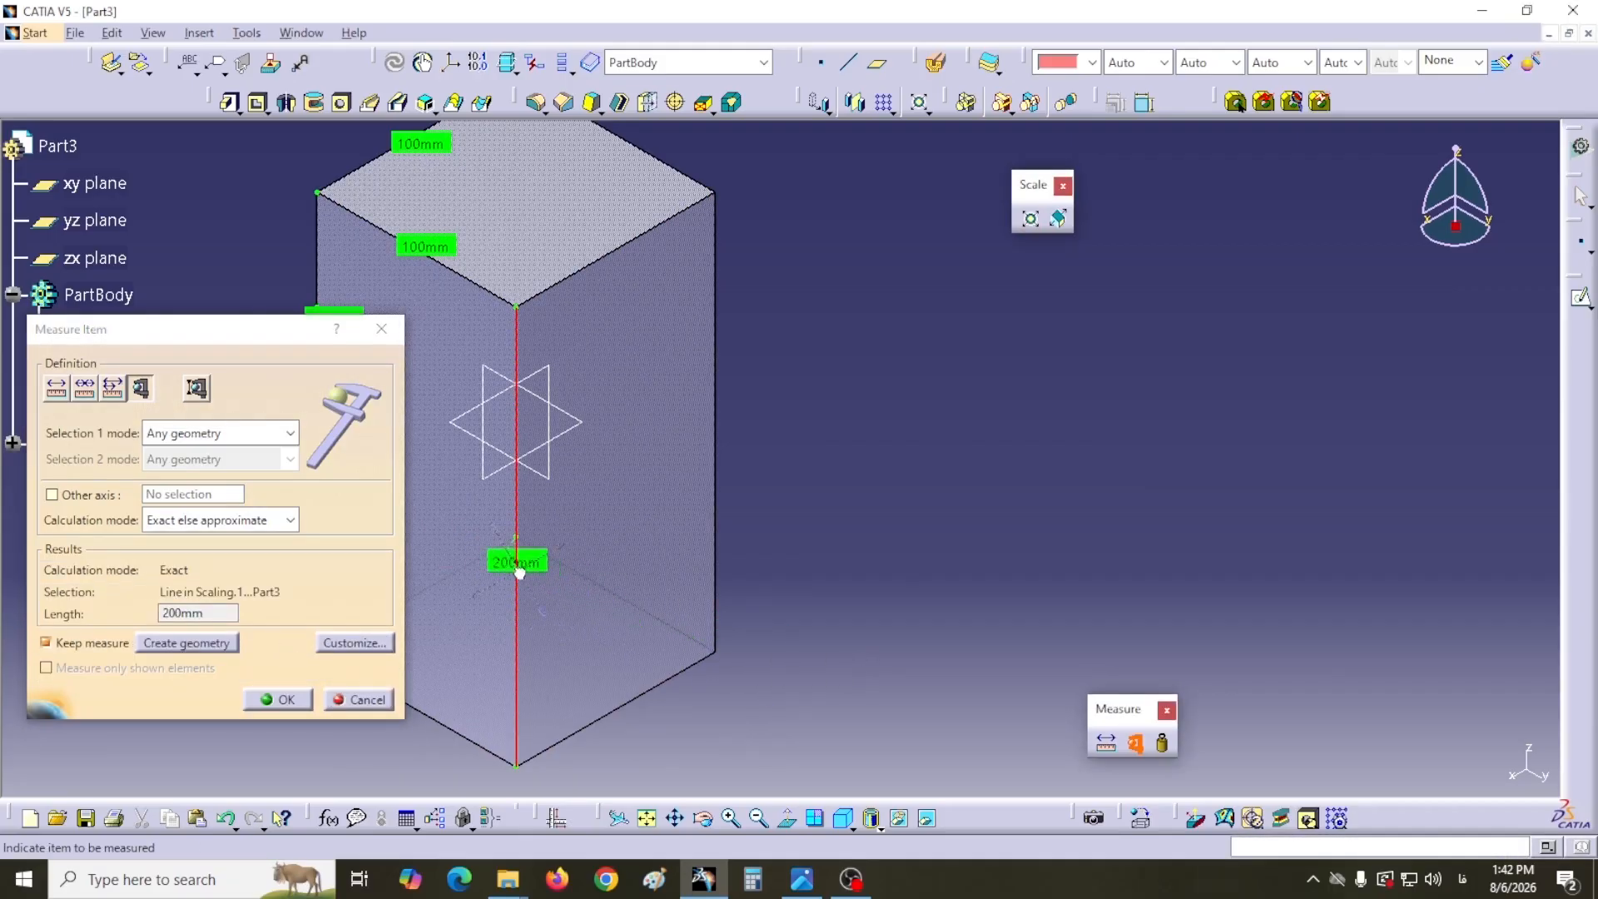
pyautogui.click(278, 699)
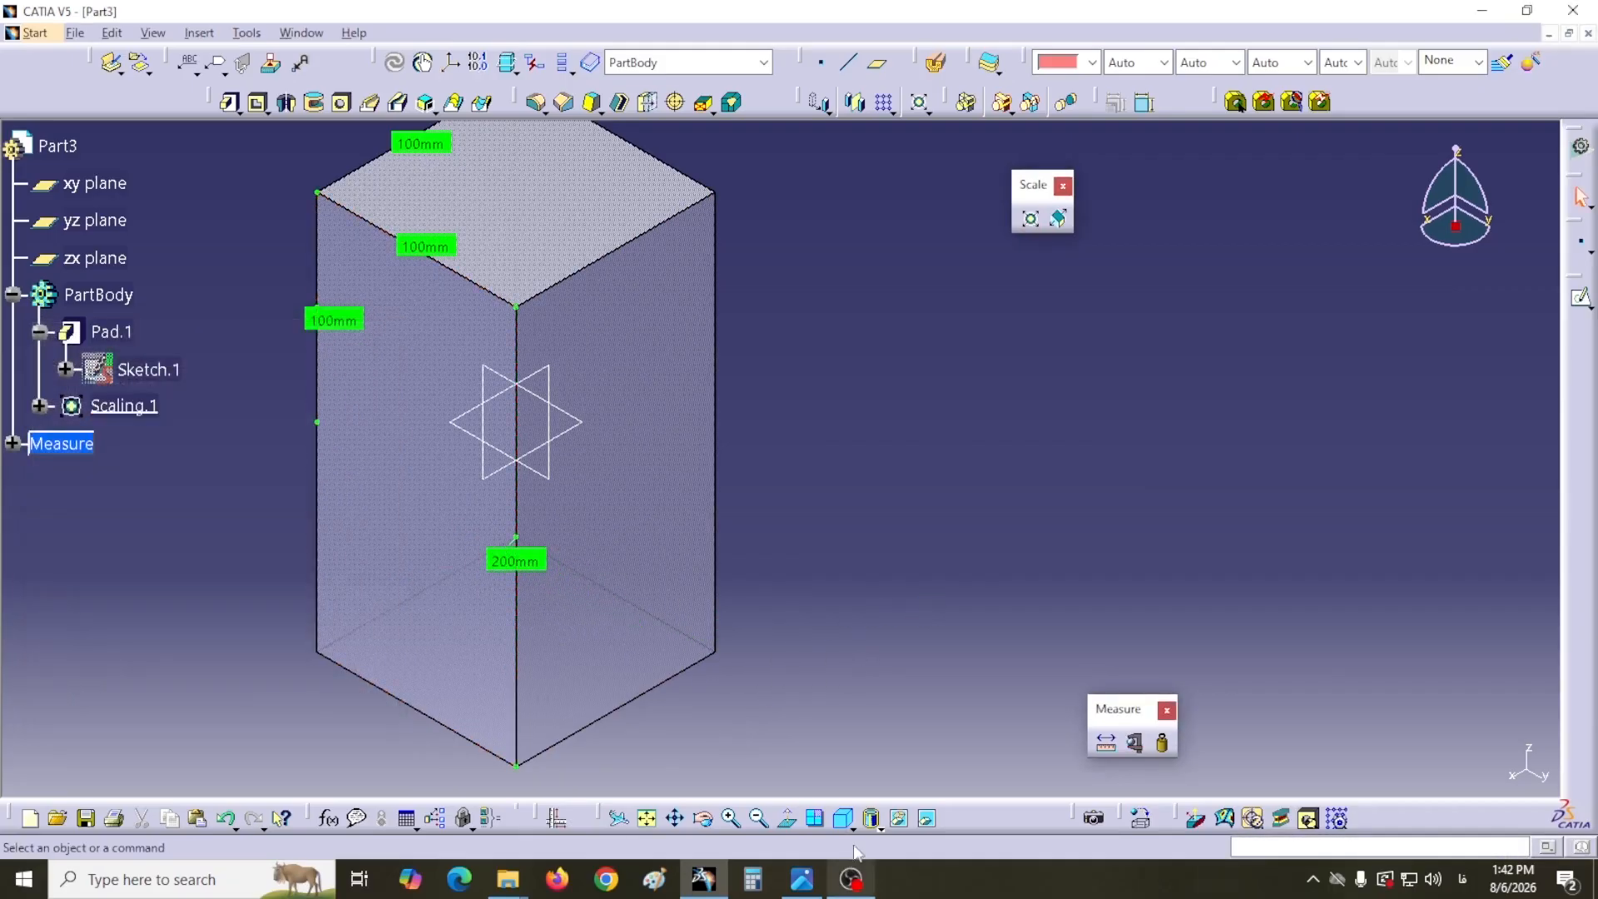
pyautogui.moveTo(884, 770); pyautogui.dragTo(1046, 671, button='middle')
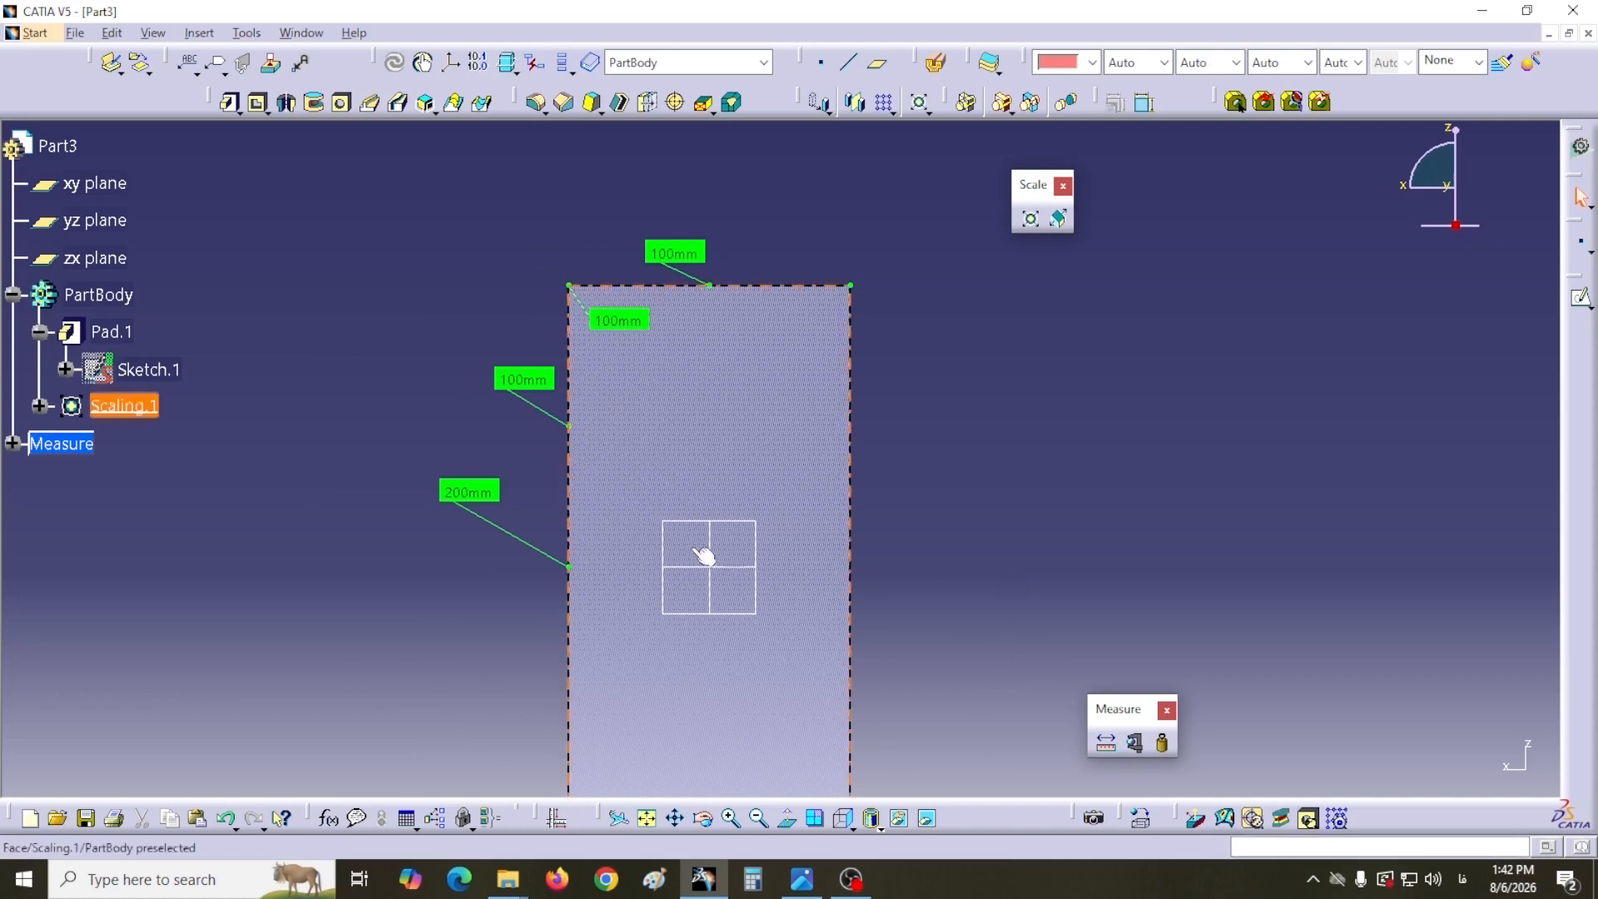
pyautogui.moveTo(1125, 552); pyautogui.dragTo(1093, 449, button='middle')
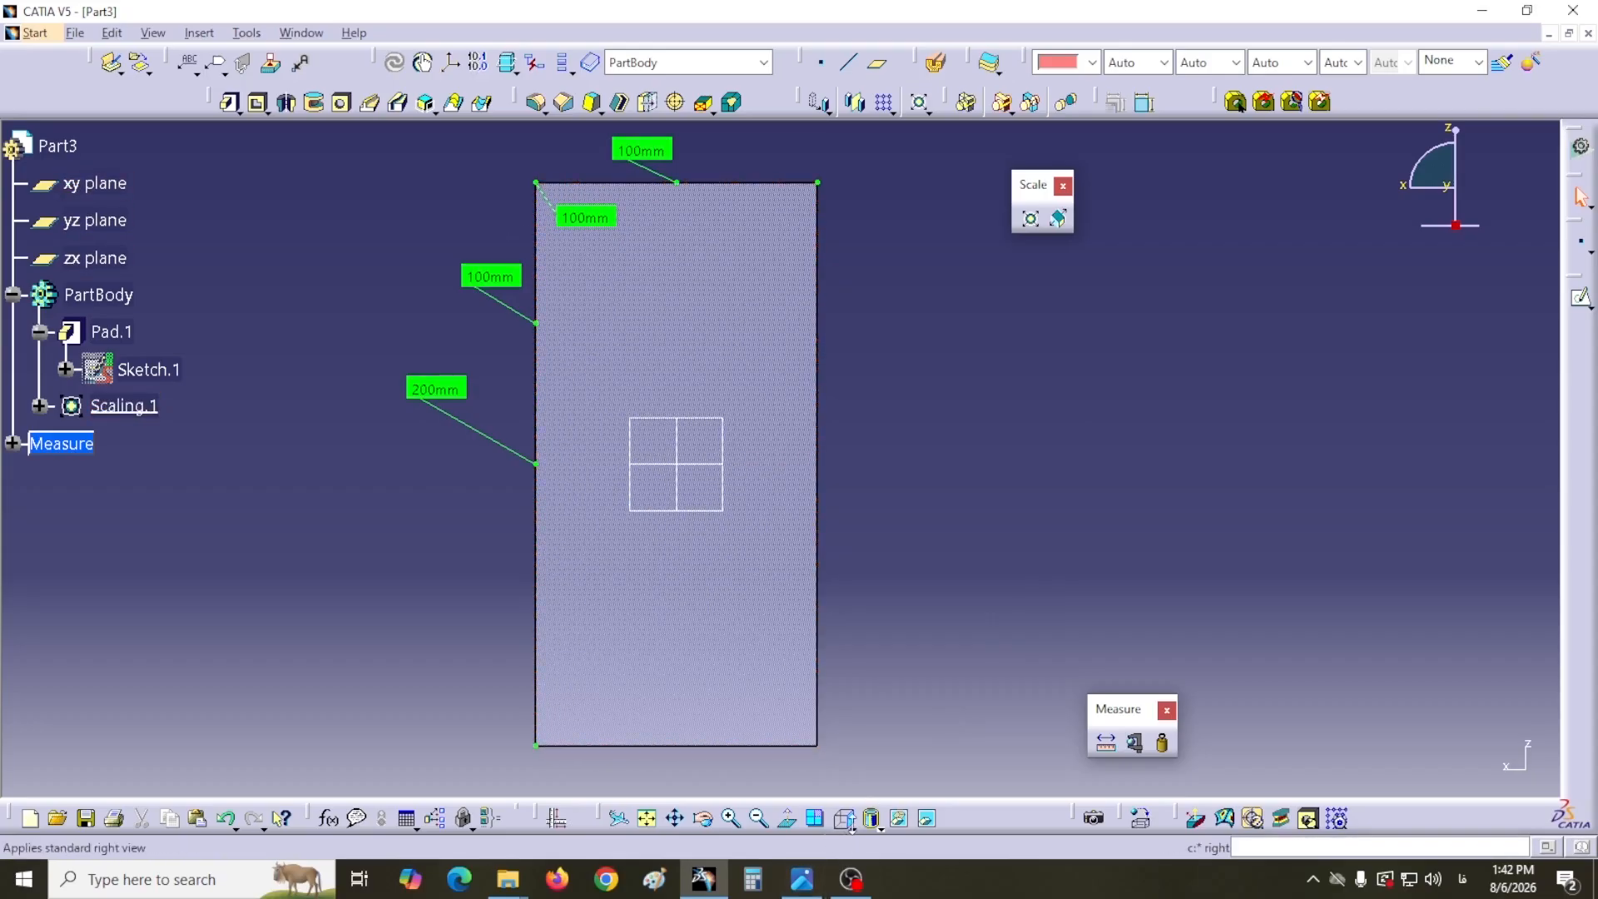
pyautogui.click(847, 821)
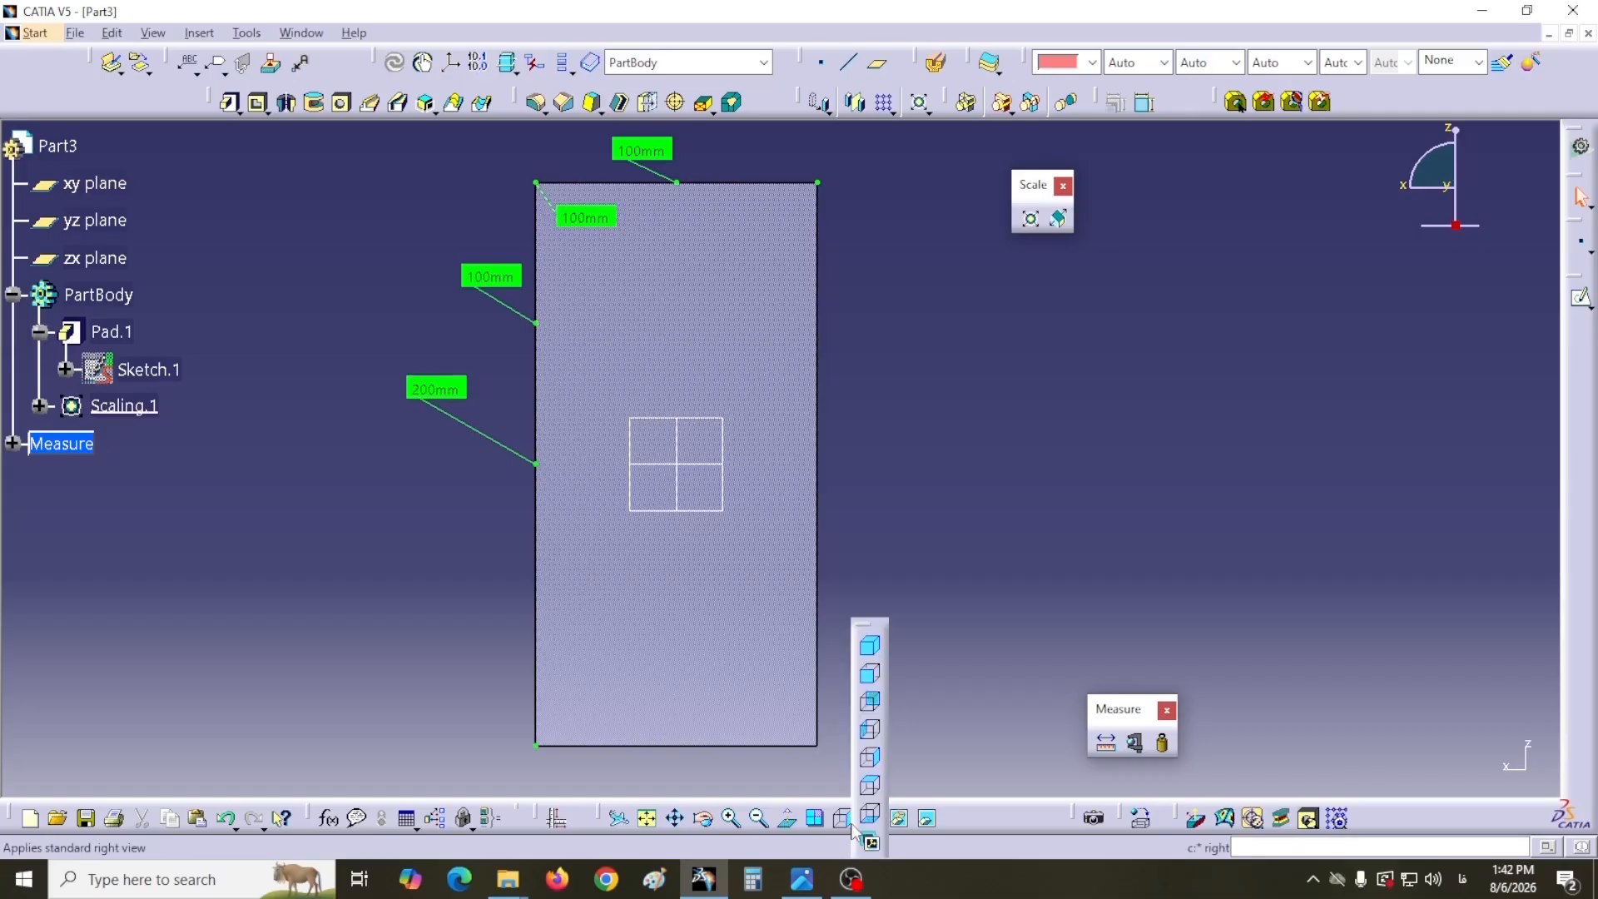
pyautogui.click(870, 645)
pyautogui.moveTo(955, 616); pyautogui.dragTo(988, 631, button='middle')
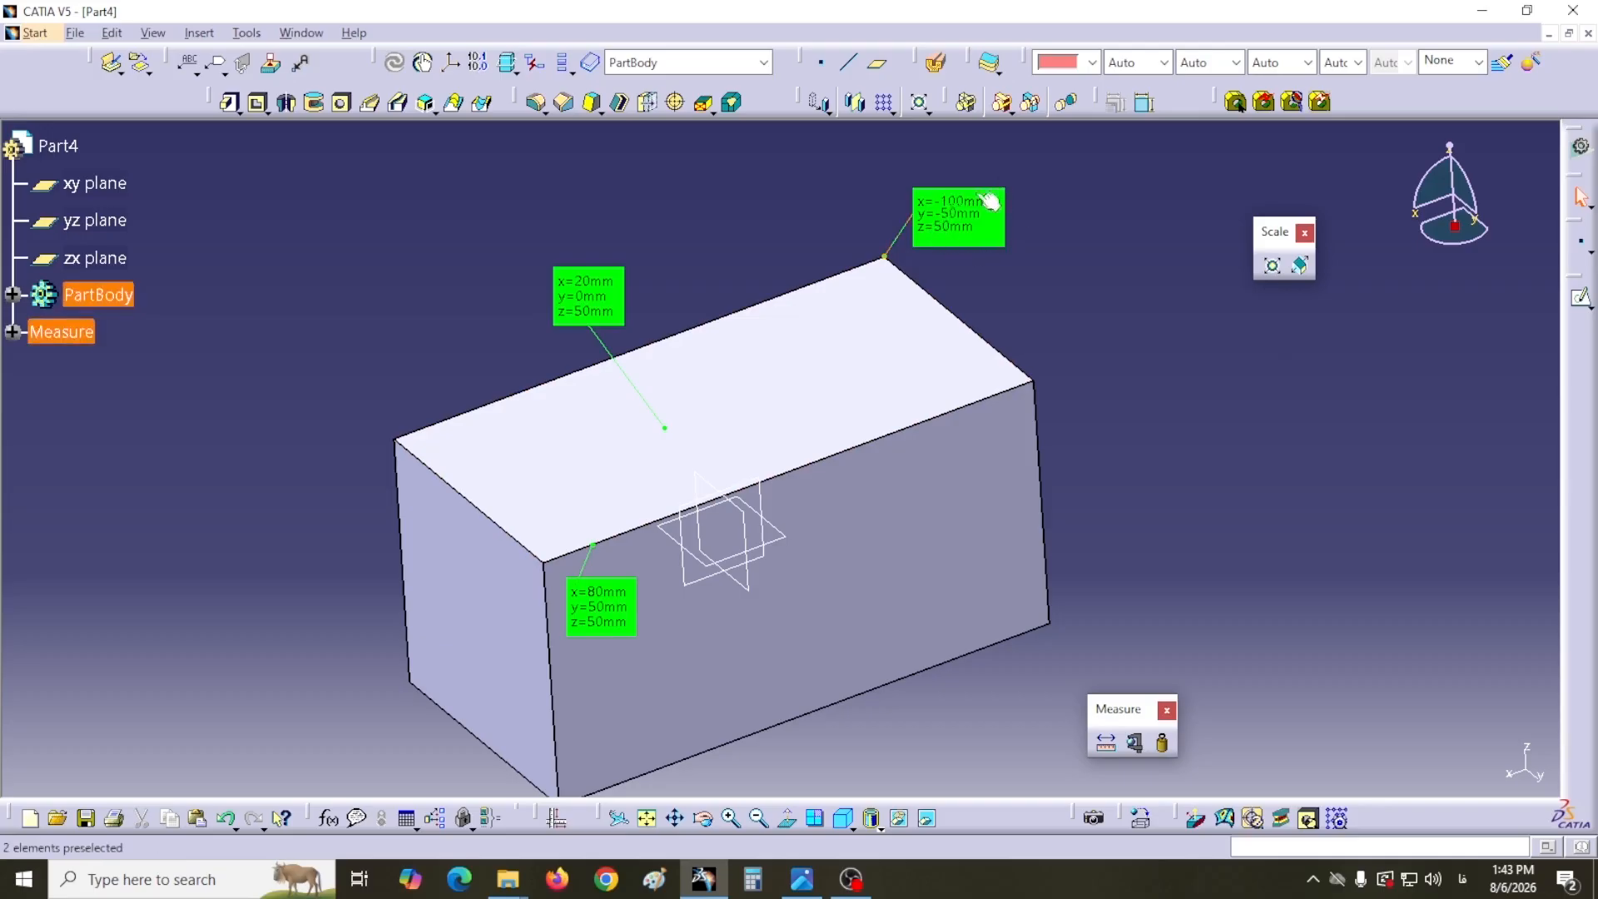
pyautogui.click(1272, 265)
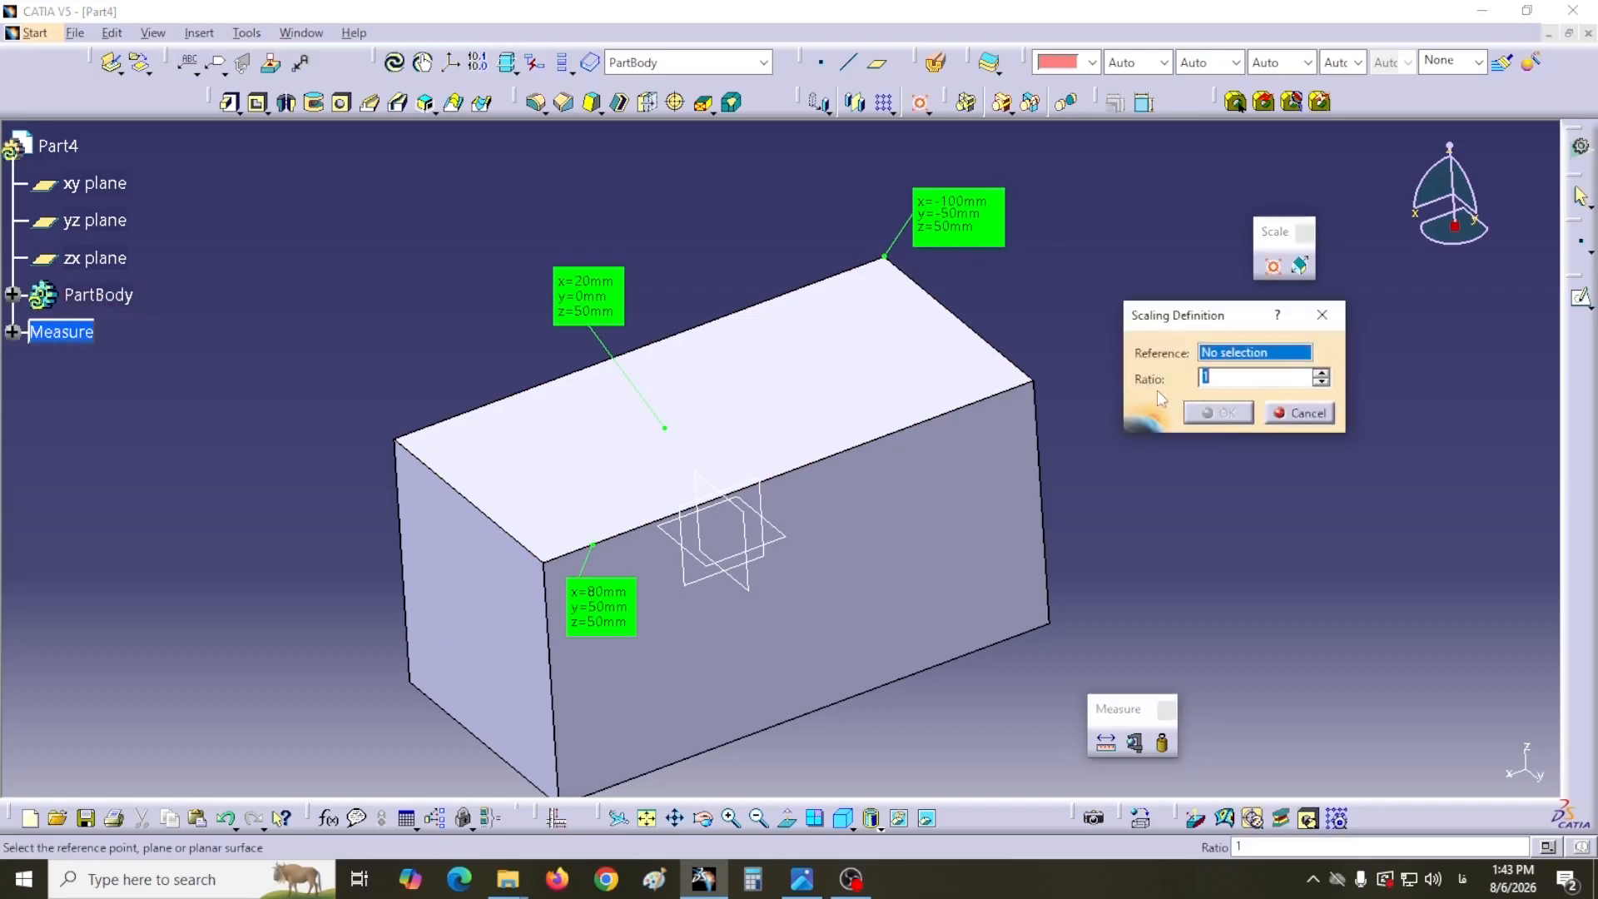
pyautogui.click(1289, 422)
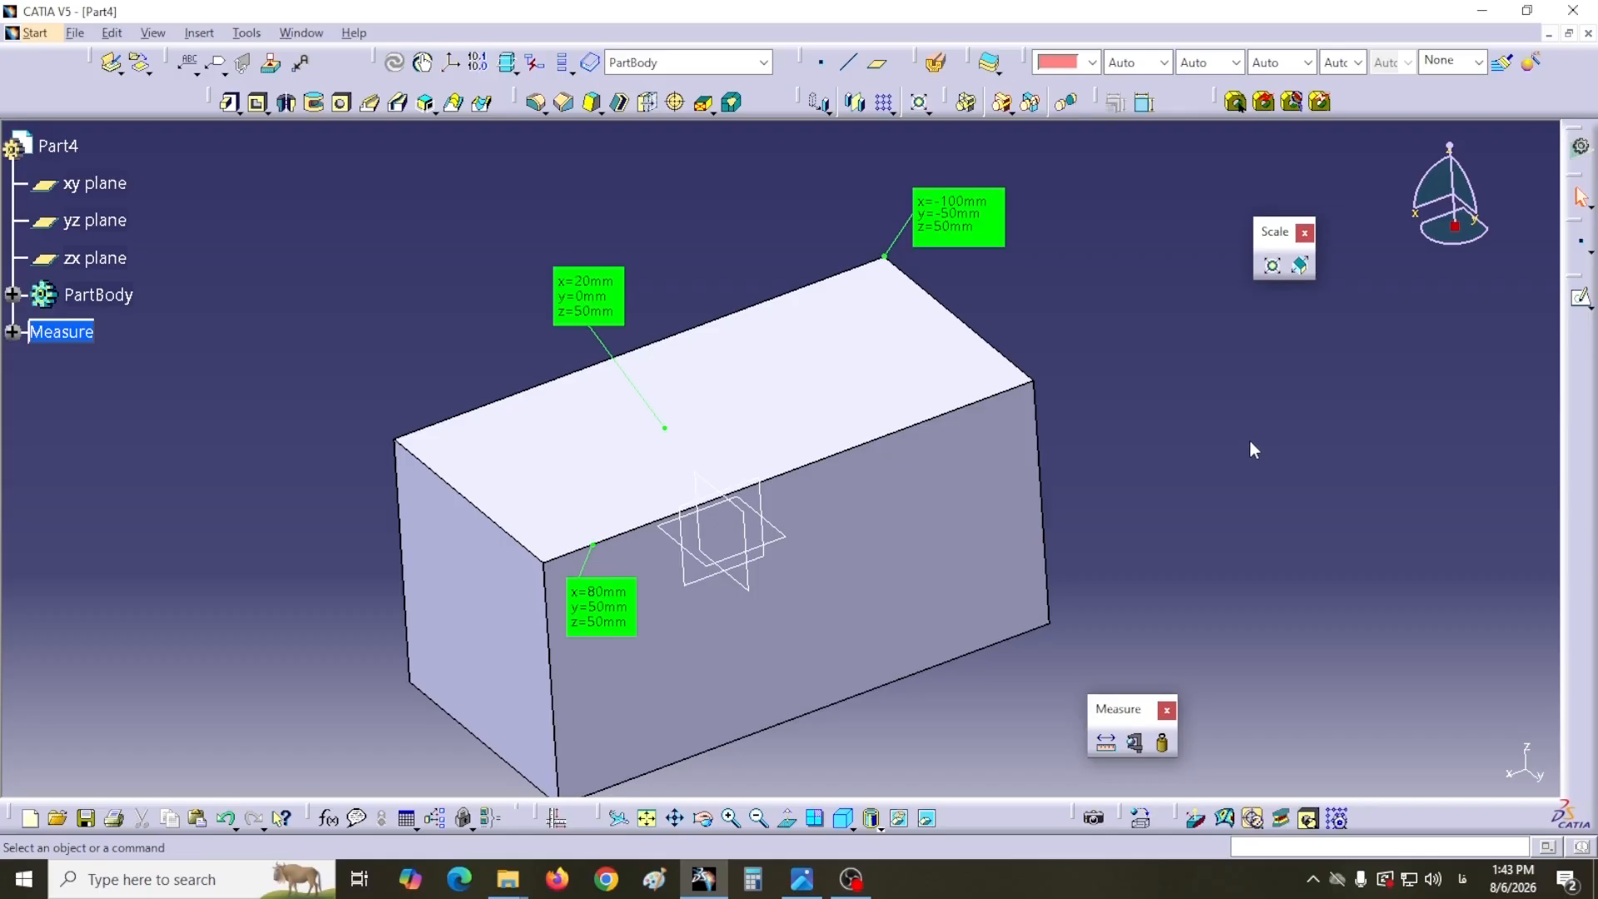
pyautogui.click(1299, 266)
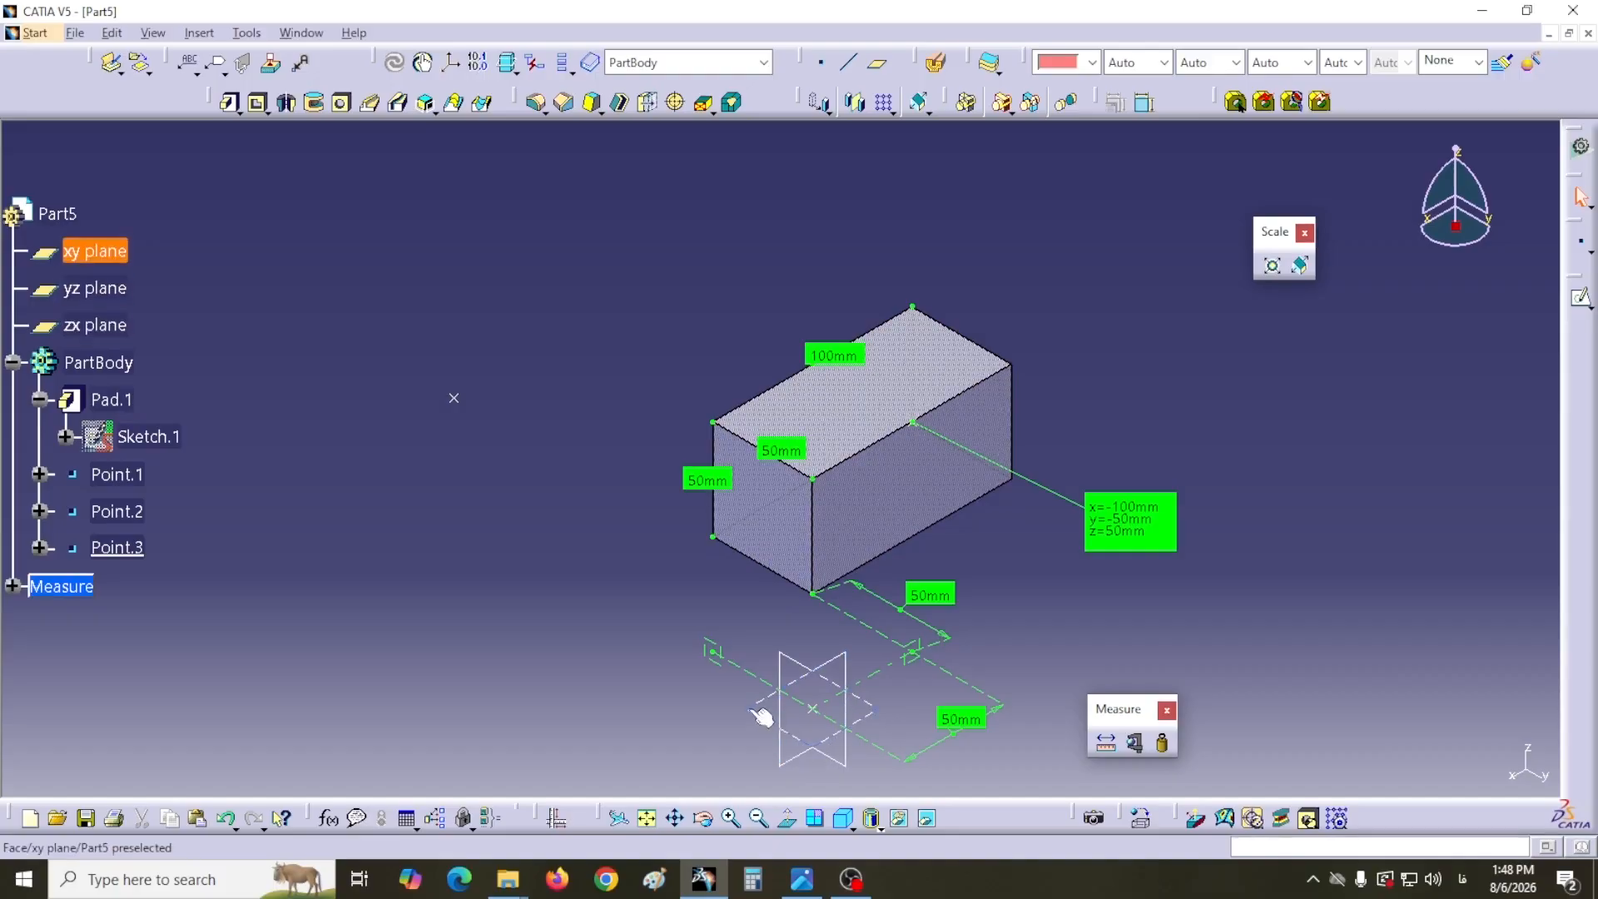
# - Examine the Part5 block's position relative to the origin planes, and review the origin, XY plane and X axis references of its affinity definition
pyautogui.click(855, 827)
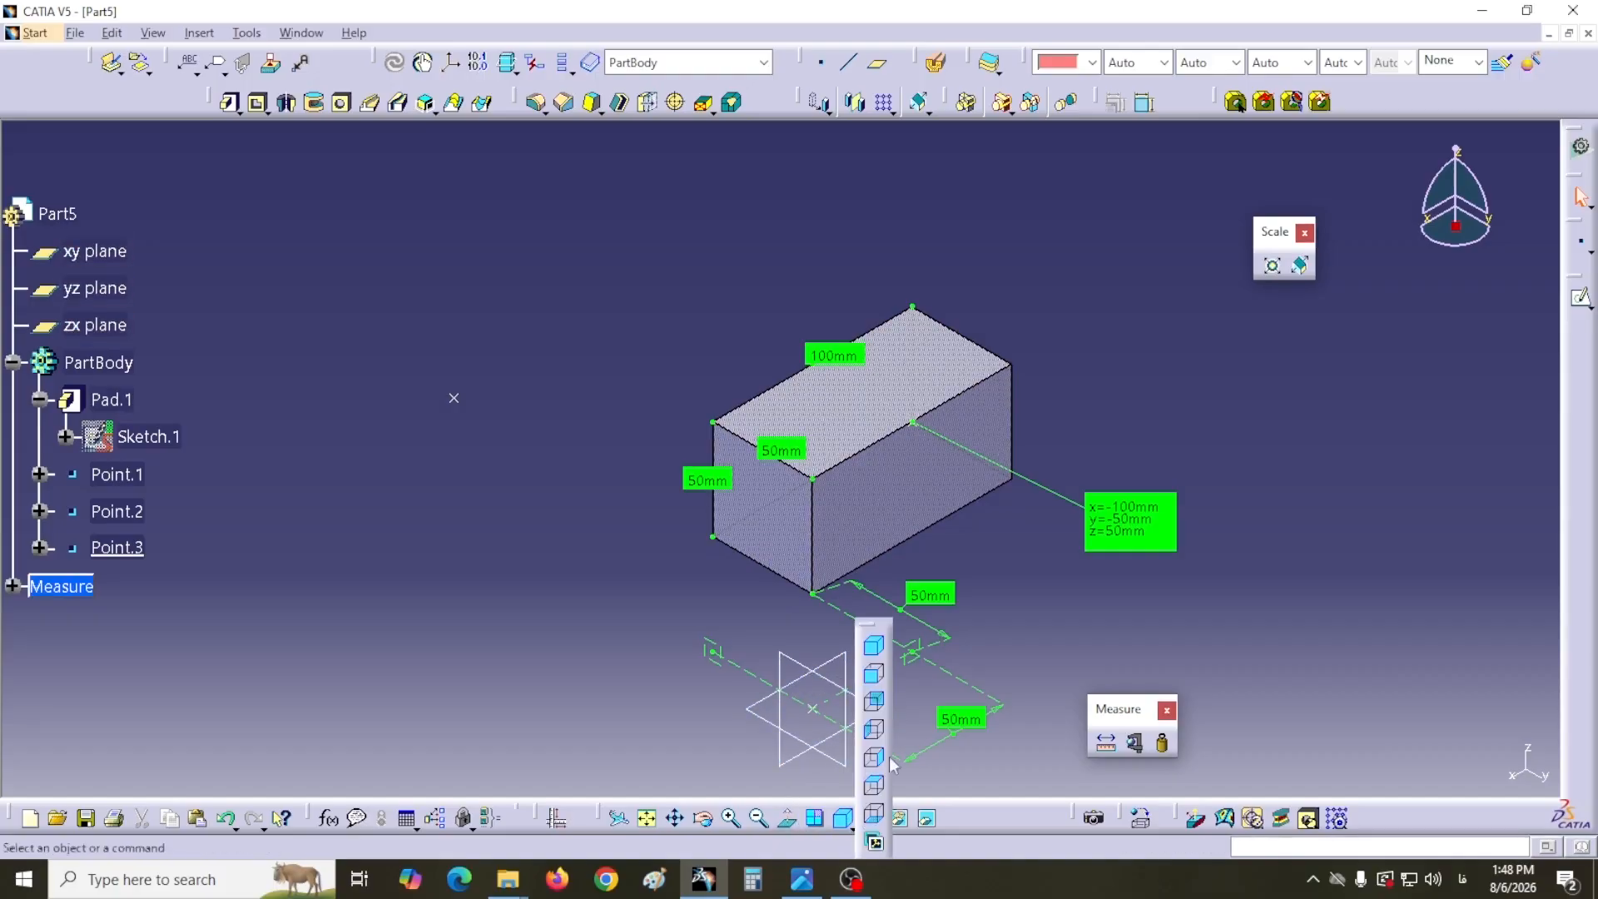
pyautogui.click(870, 678)
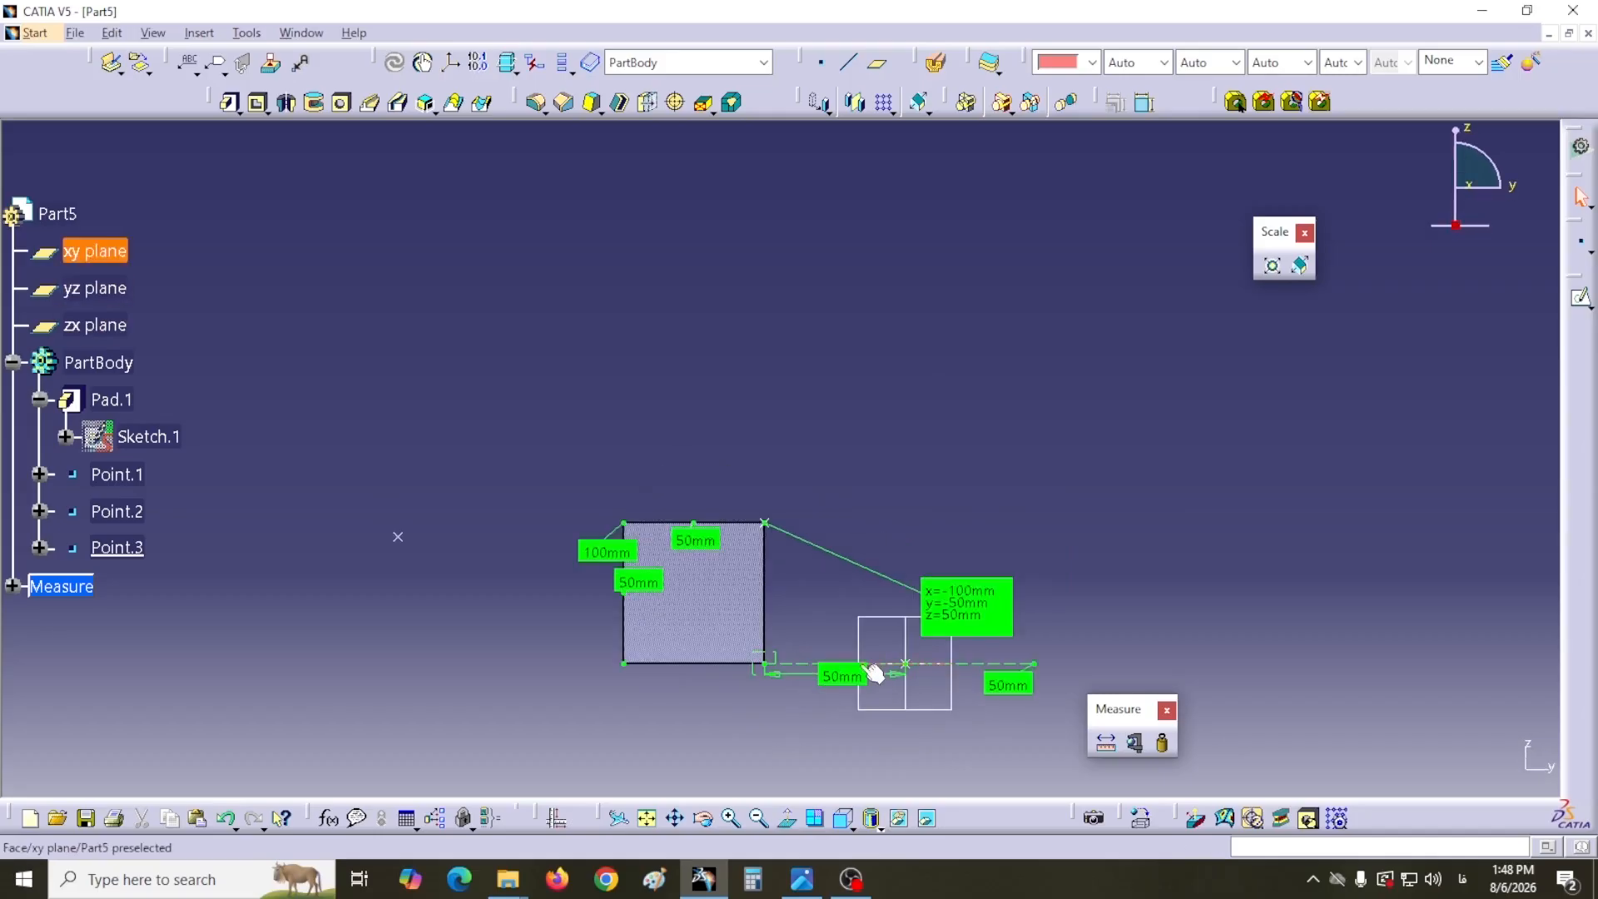
pyautogui.click(849, 824)
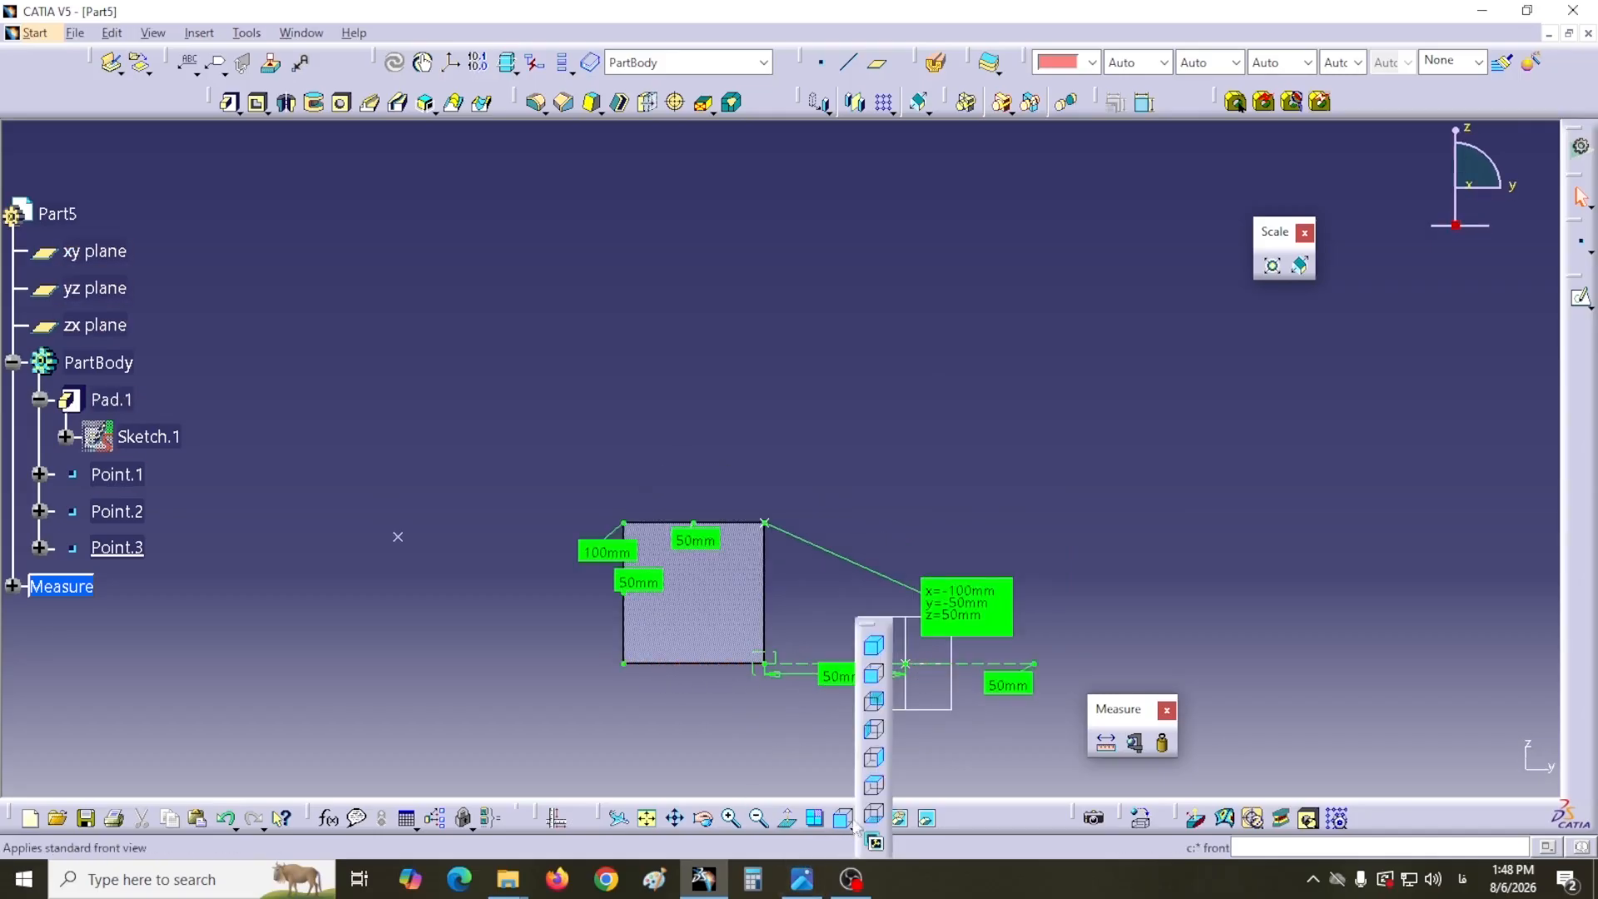
pyautogui.click(873, 657)
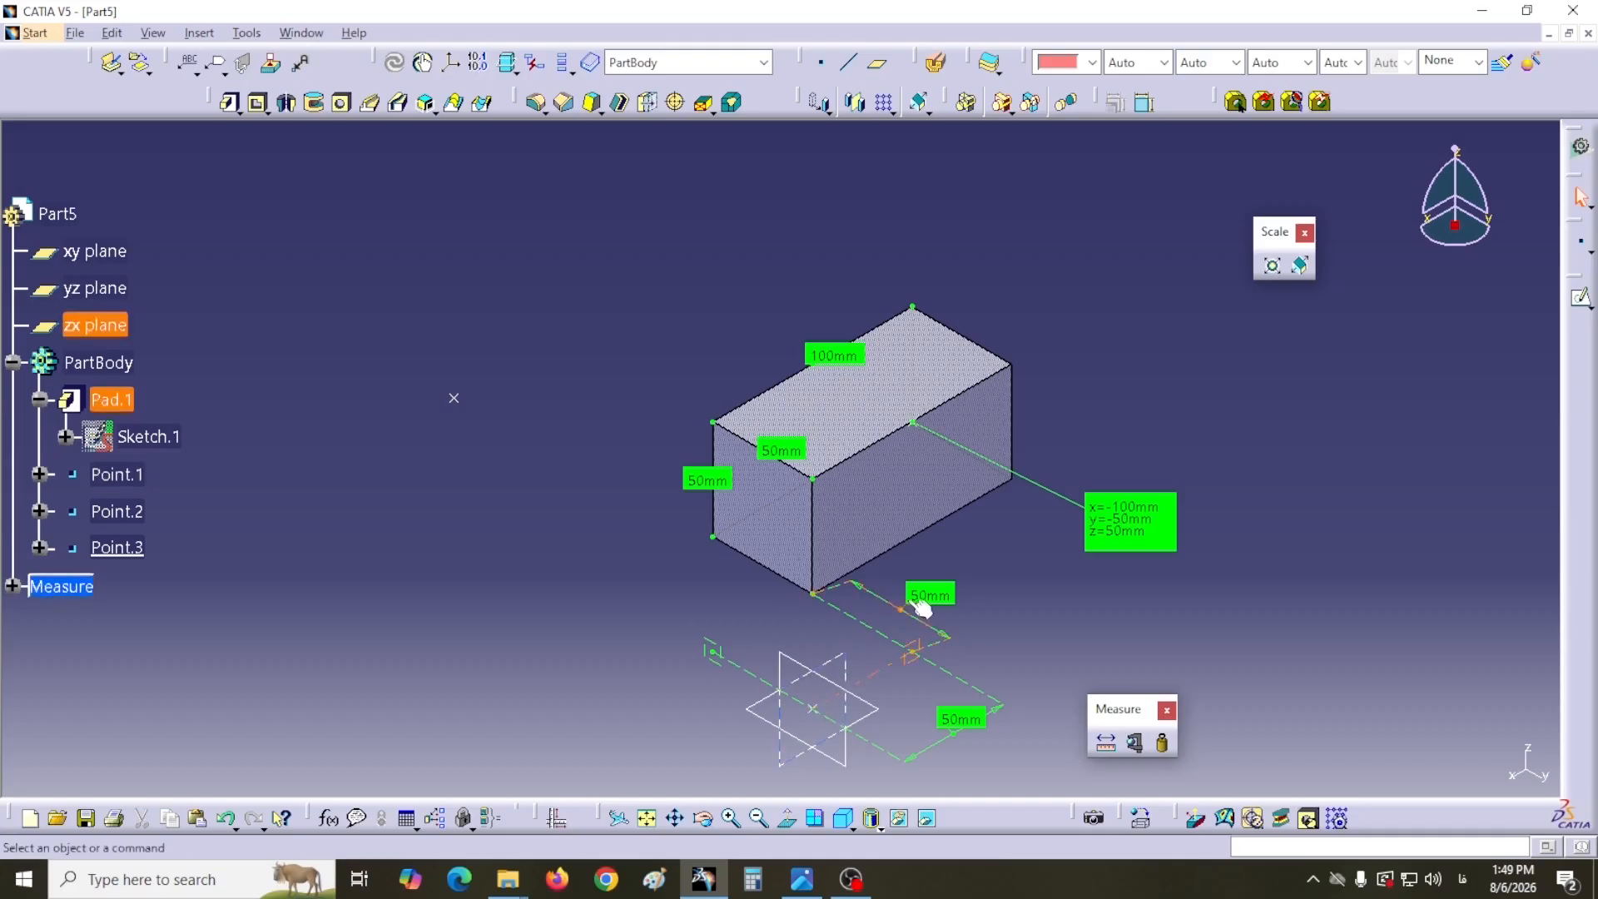
pyautogui.click(957, 689)
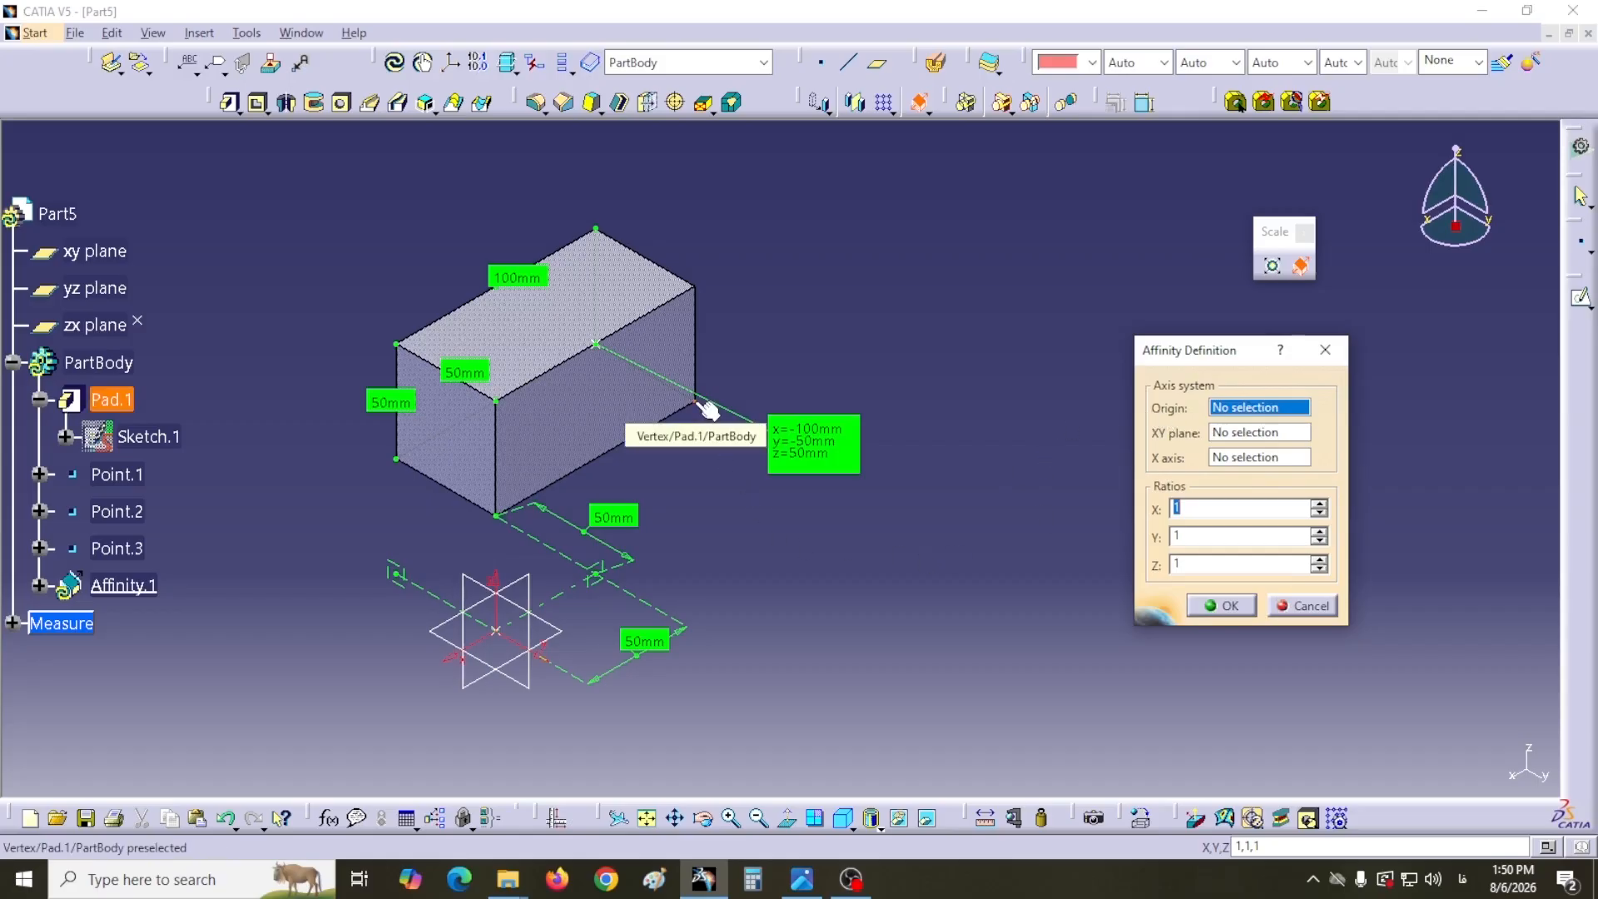
pyautogui.moveTo(781, 358); pyautogui.dragTo(894, 486, button='middle')
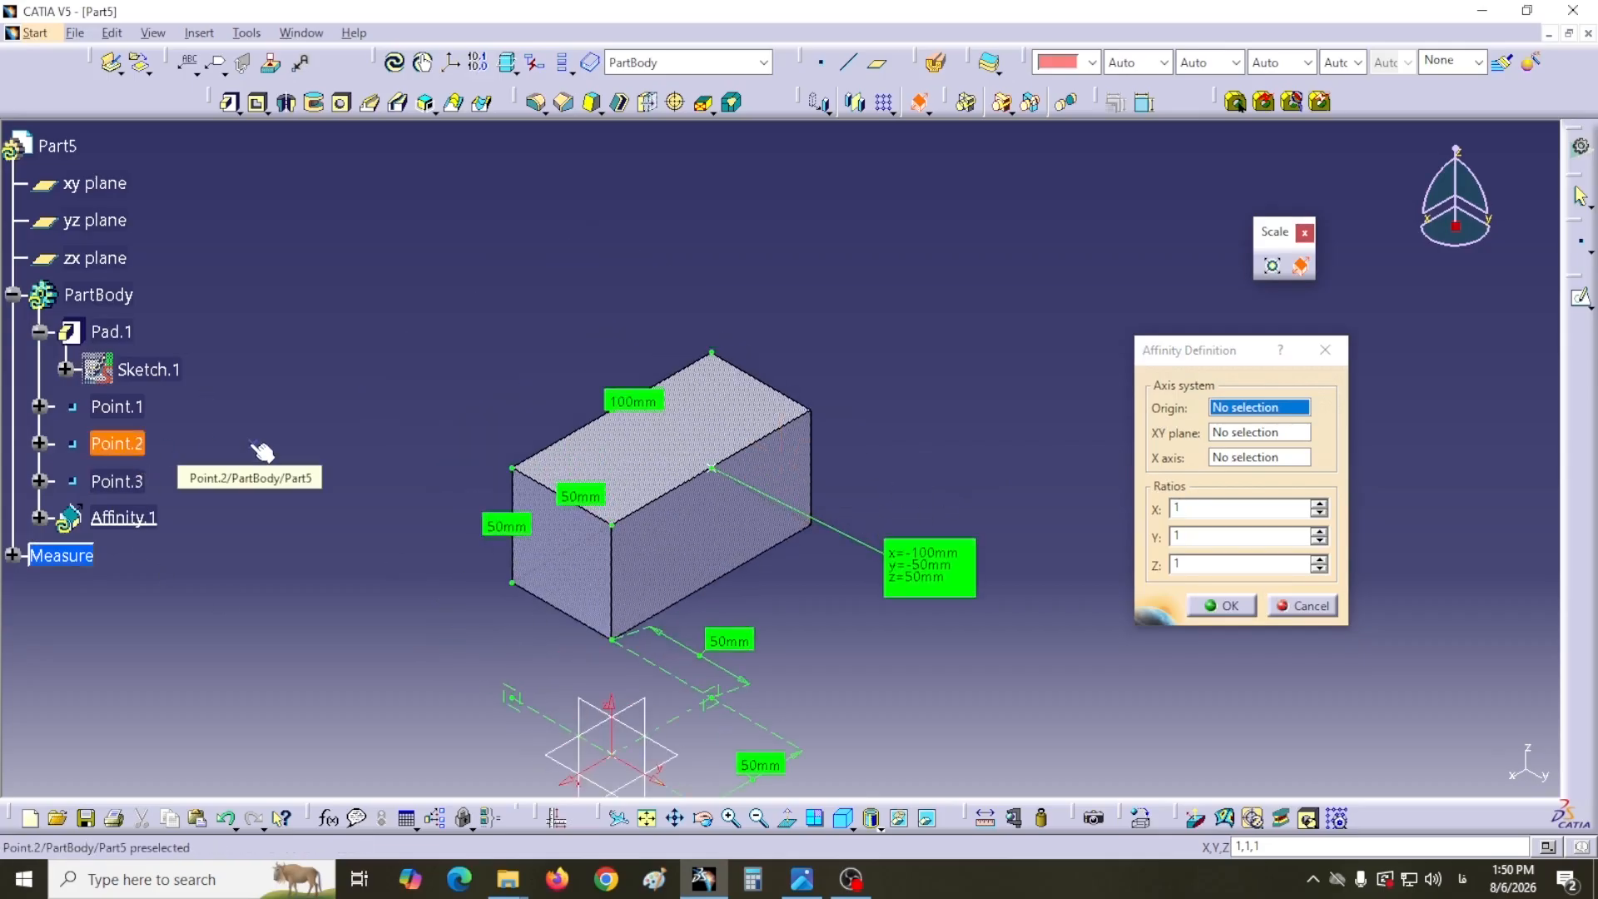
pyautogui.moveTo(252, 444); pyautogui.dragTo(214, 369, button='middle')
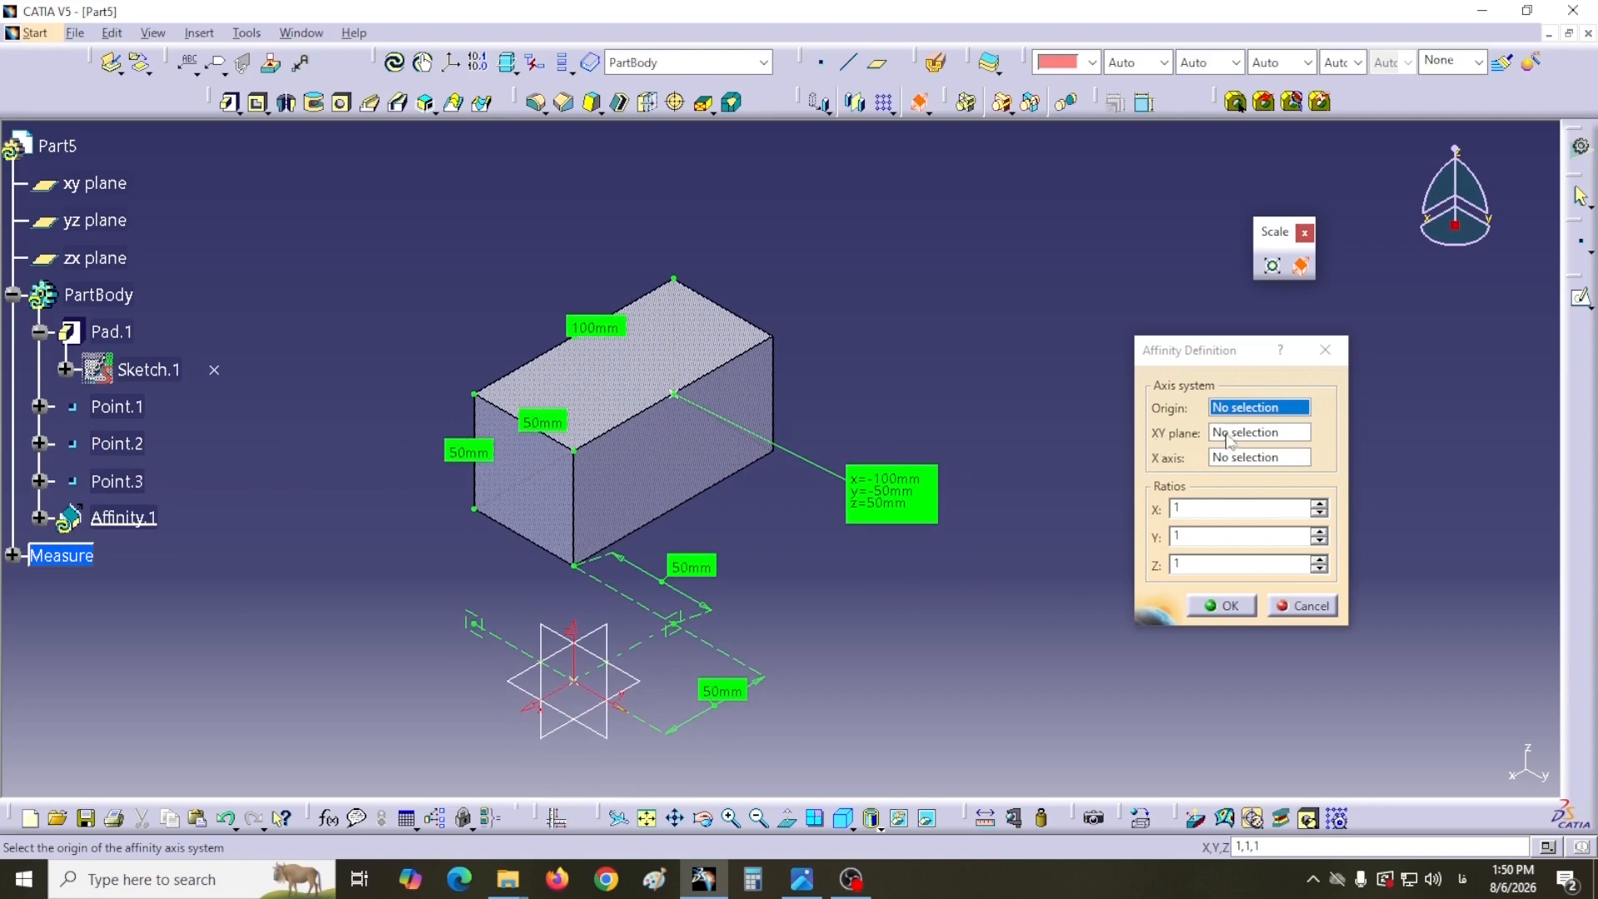
pyautogui.click(1253, 433)
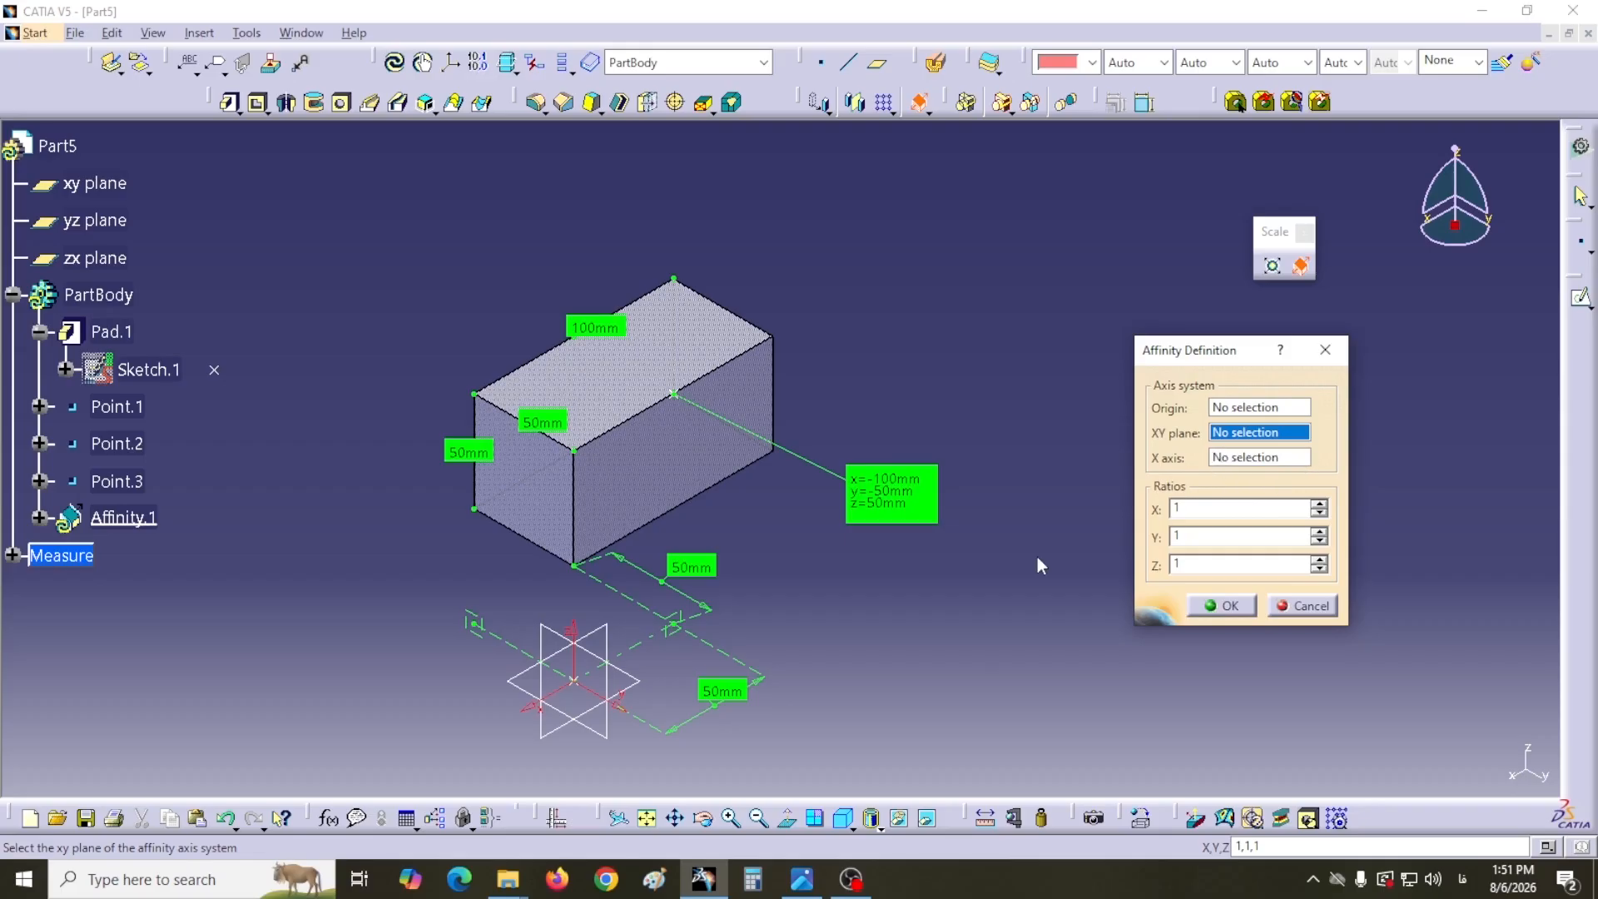
pyautogui.click(1234, 415)
pyautogui.click(1243, 434)
pyautogui.click(1239, 458)
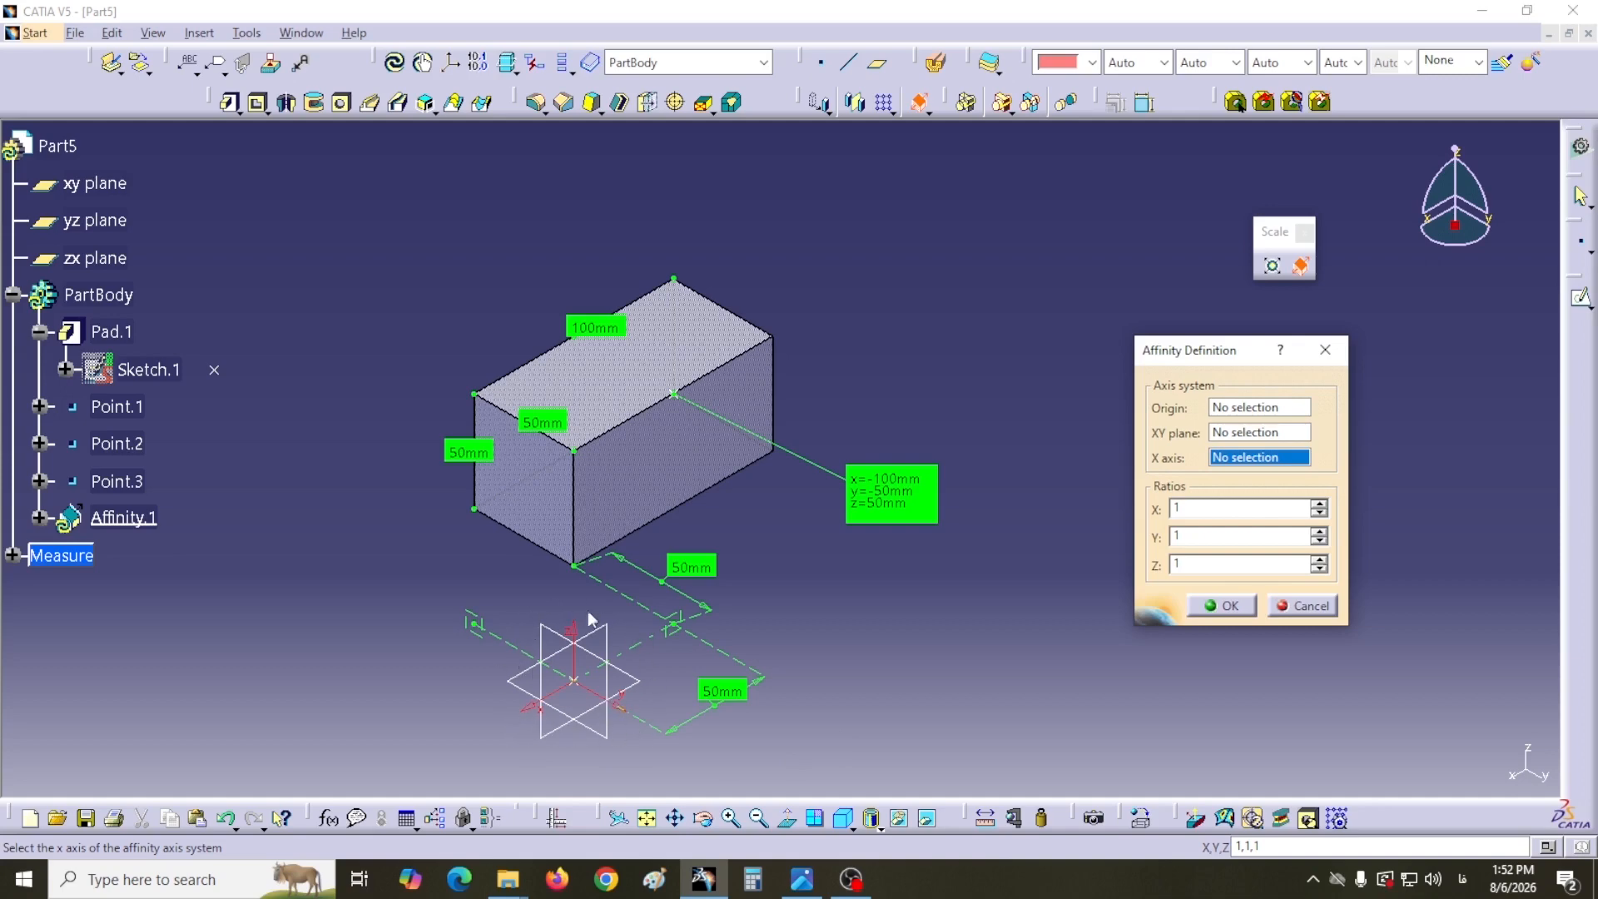
# - Set the affinity's X ratio to 2 to stretch the block along the X axis
pyautogui.scroll(1, 912, 684)
pyautogui.moveTo(912, 685); pyautogui.dragTo(943, 656, button='middle')
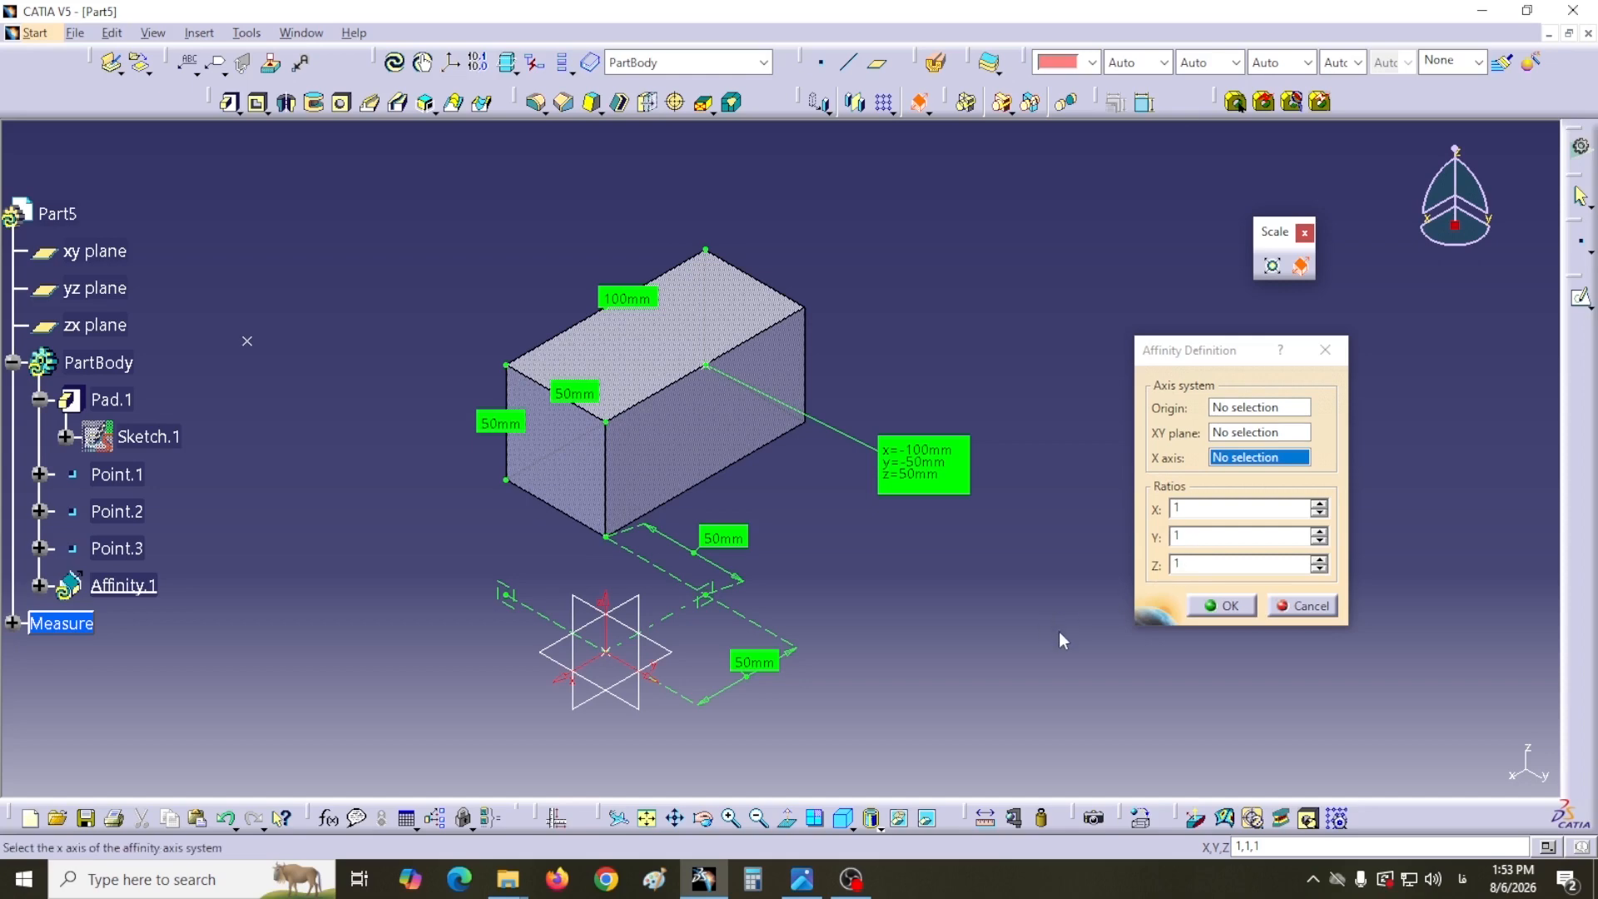
pyautogui.doubleClick(1186, 508)
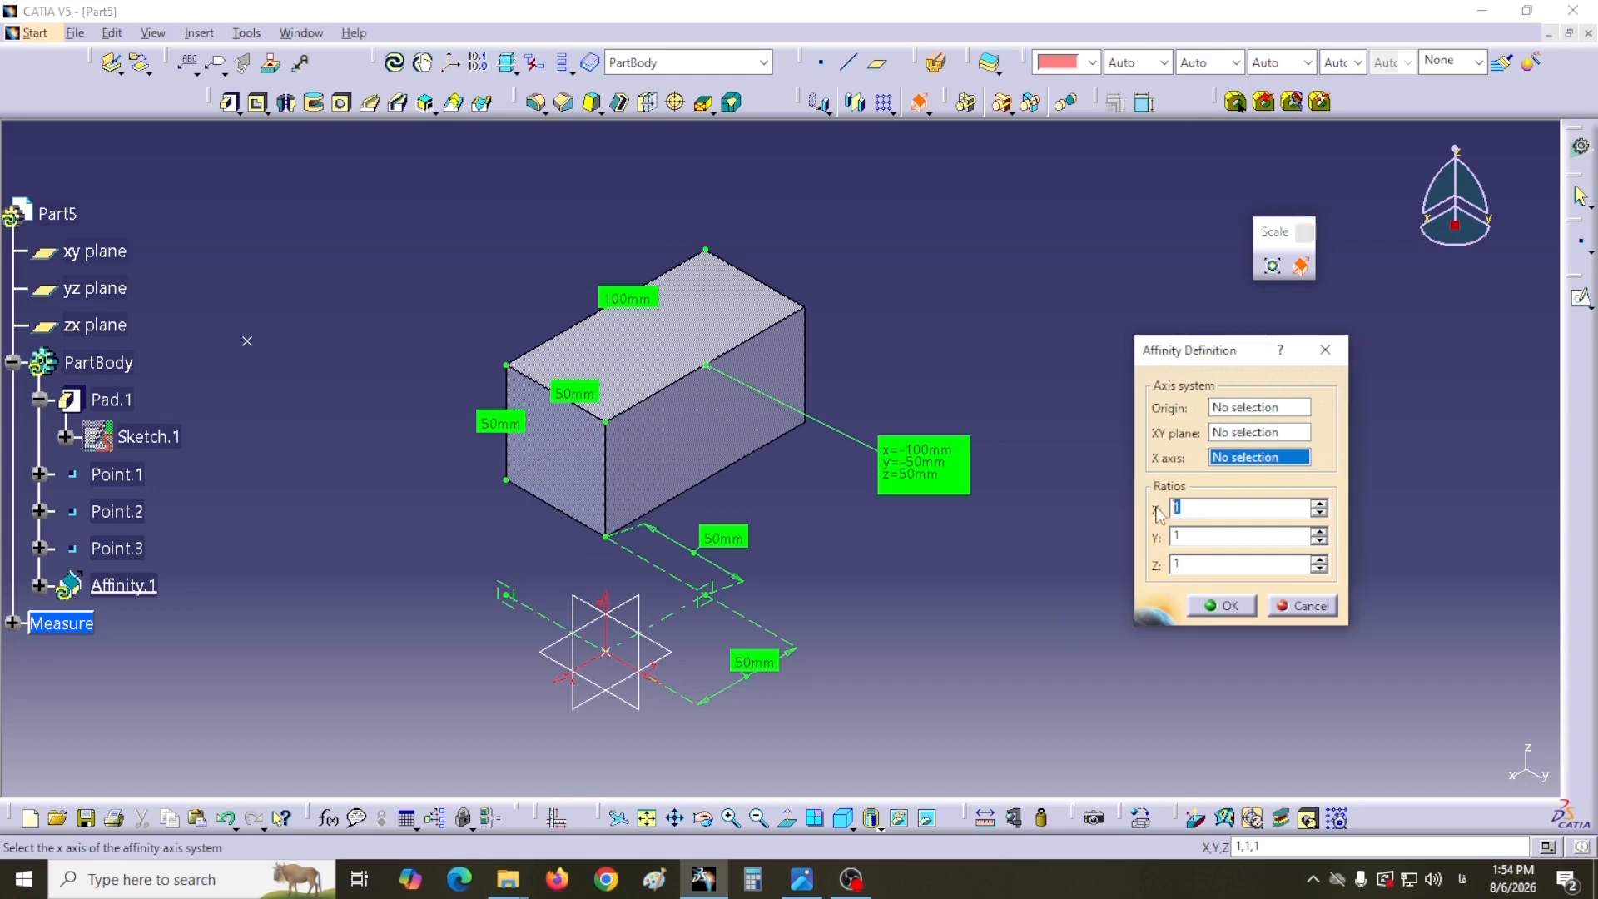
pyautogui.write('2')
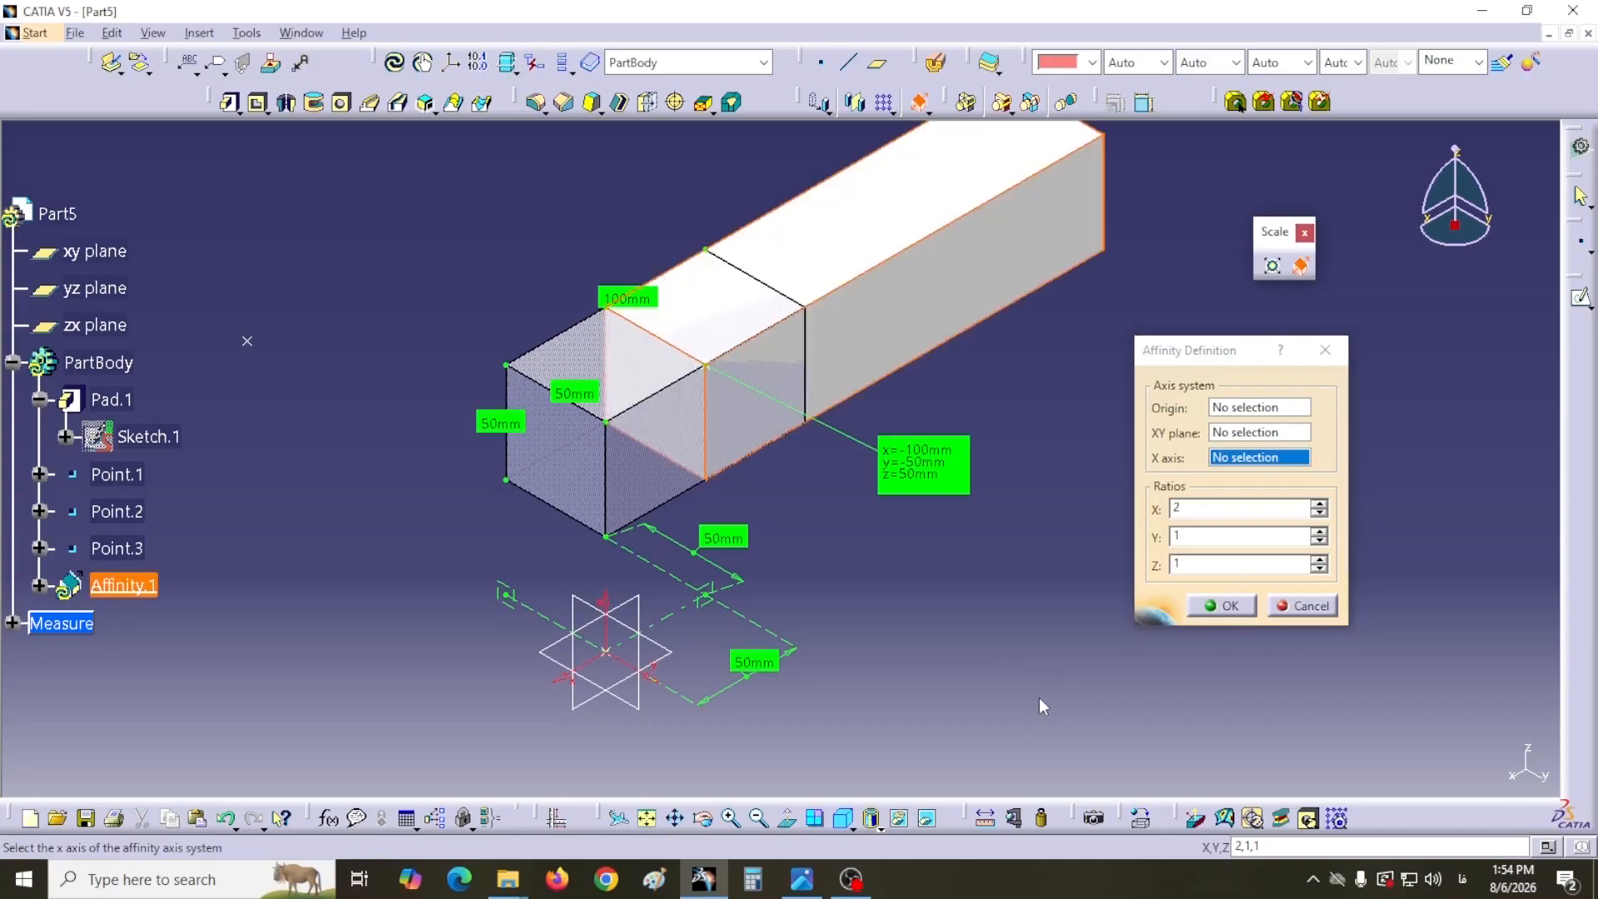
# - Measure the distance from the near vertical edge of the stretched block to the yz plane, placing the label beside the block
pyautogui.moveTo(959, 433); pyautogui.dragTo(874, 509, button='middle')
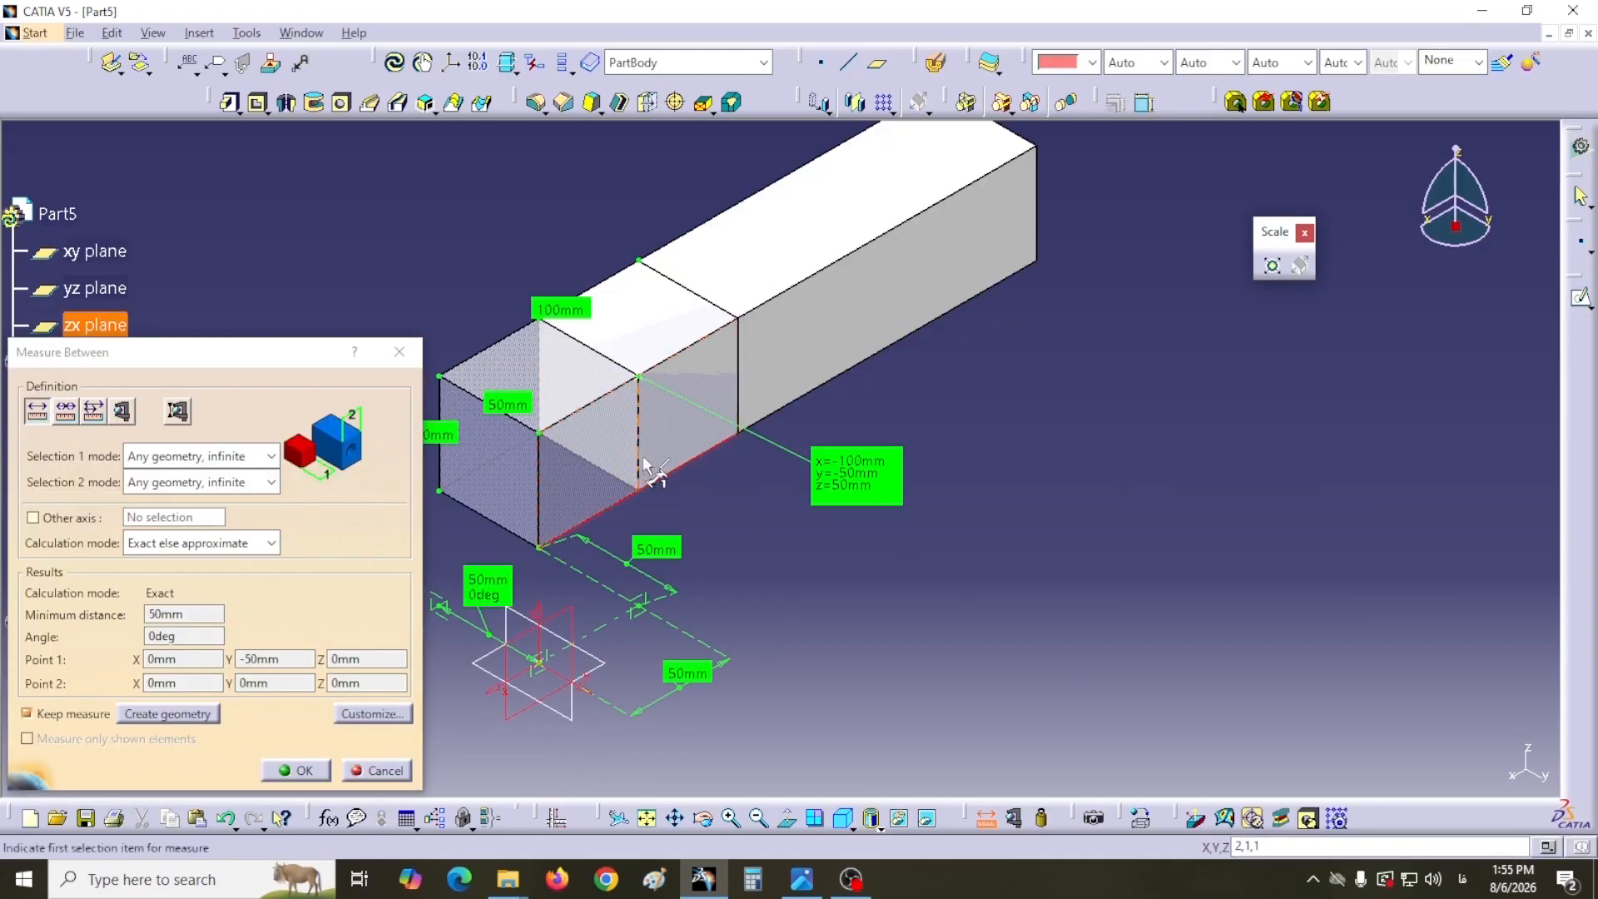
pyautogui.click(639, 474)
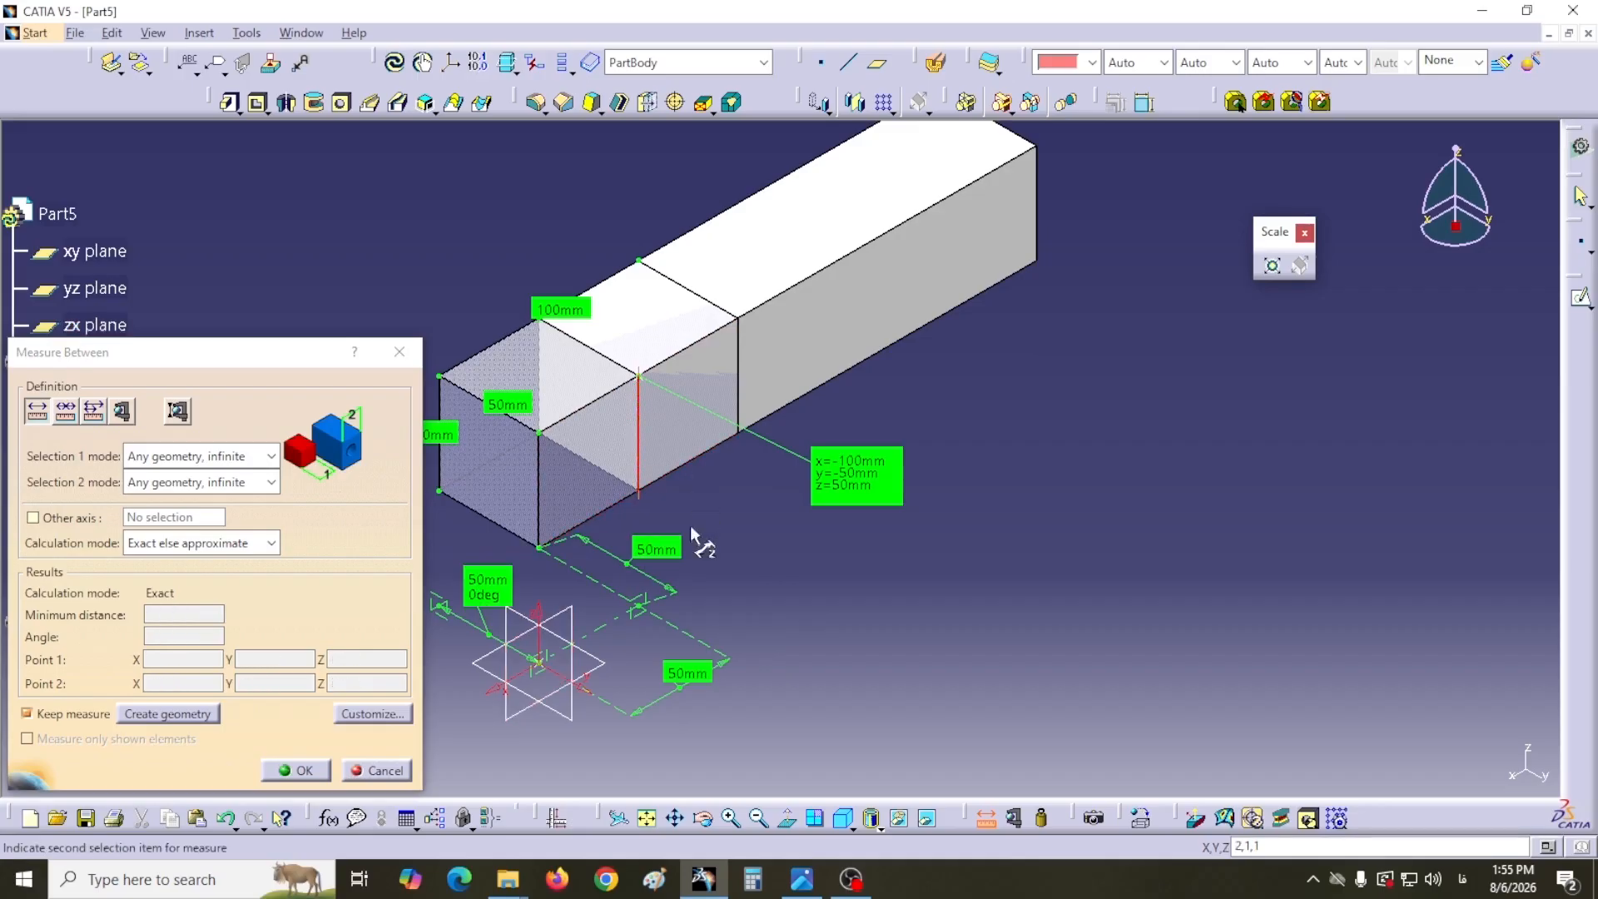
pyautogui.click(526, 624)
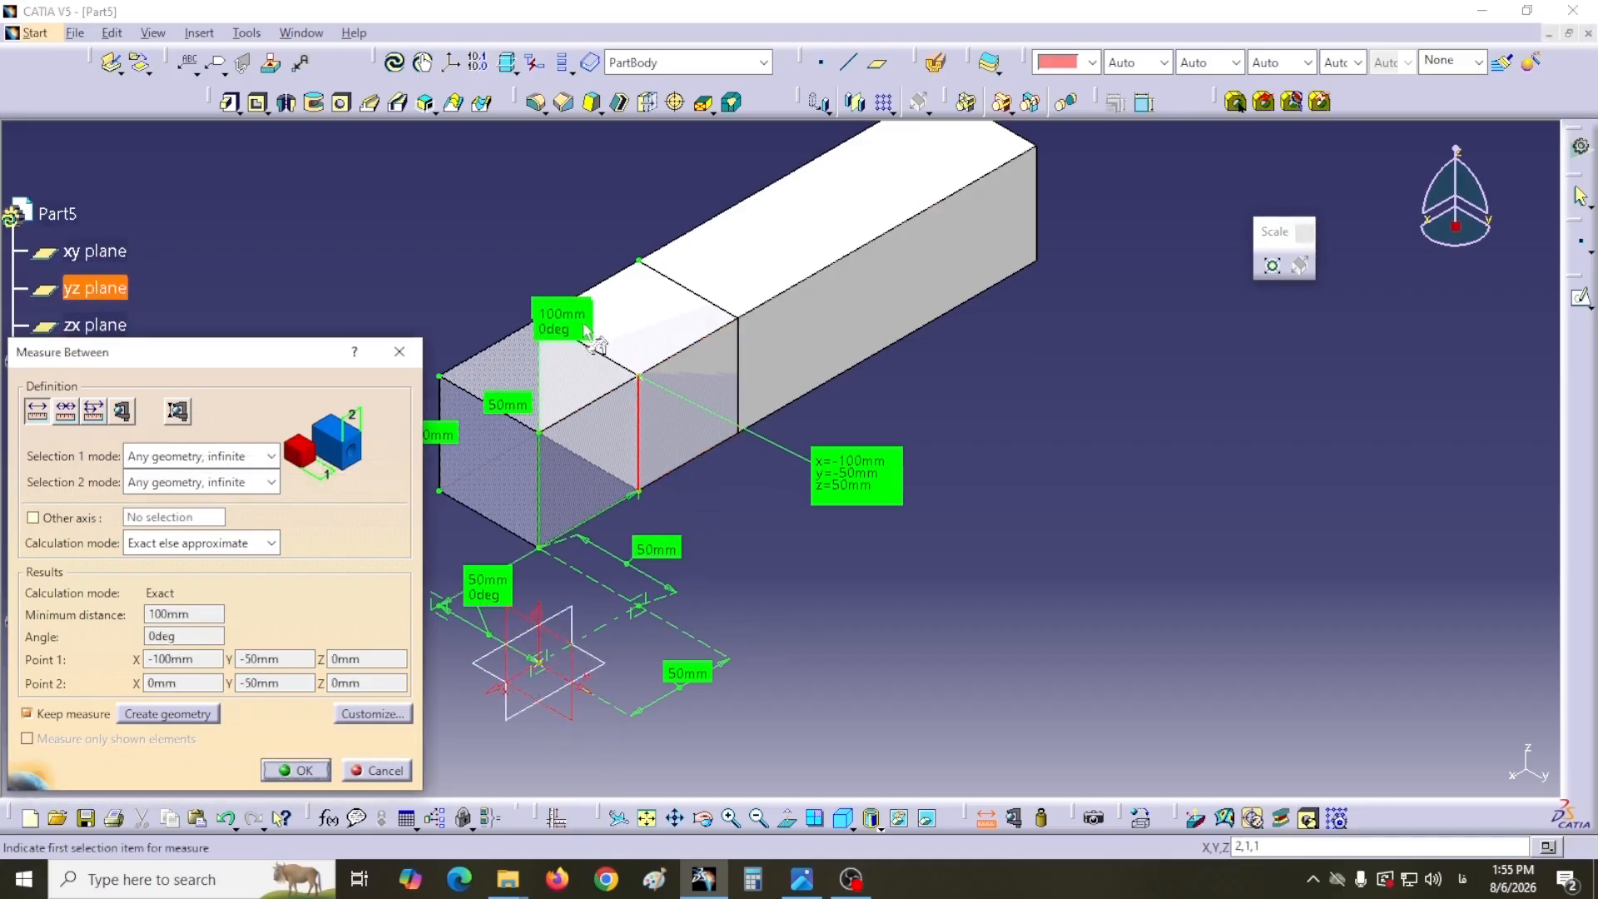
pyautogui.moveTo(564, 315); pyautogui.dragTo(722, 481)
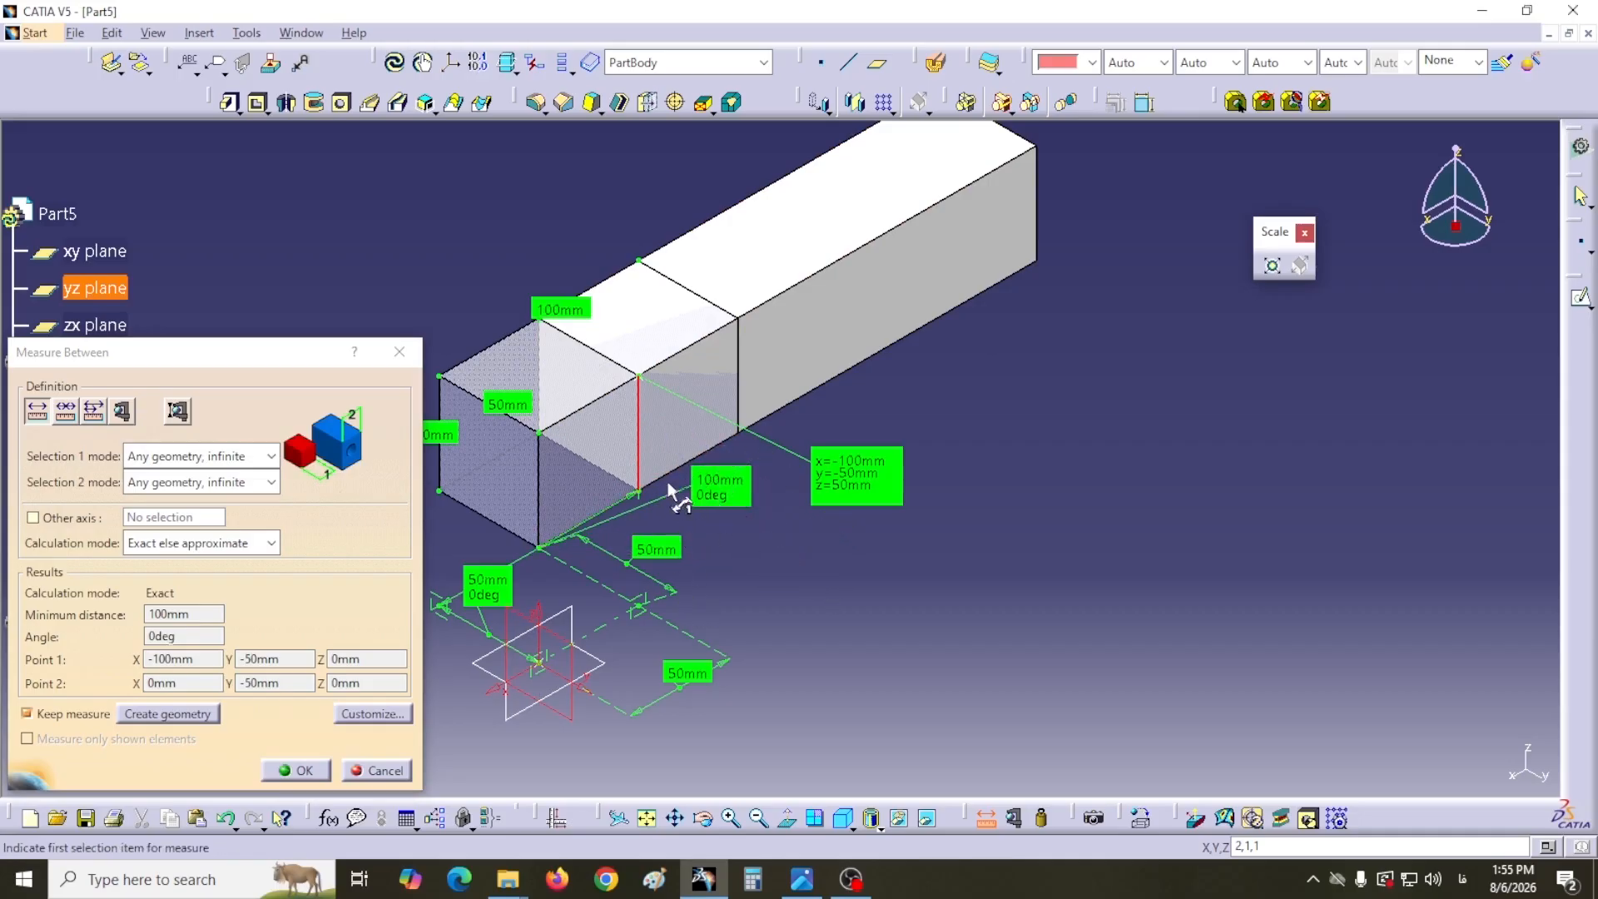
pyautogui.moveTo(737, 469); pyautogui.dragTo(733, 588, button='middle')
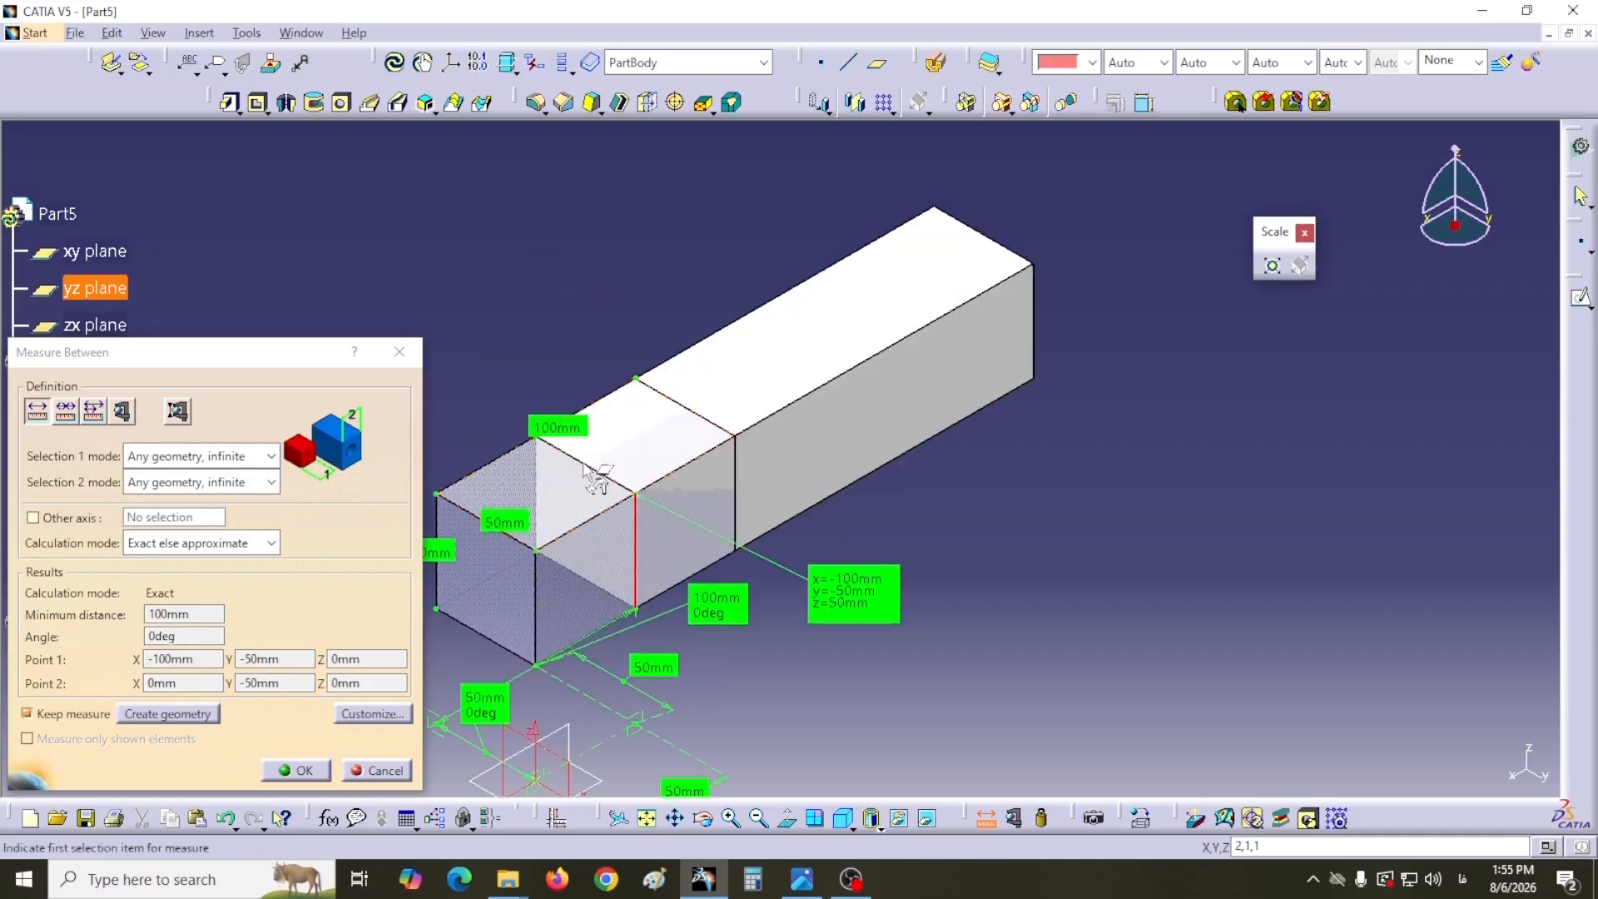
# - Measure the distance between the stretched block's near and far upper edges, place the label beside it, and discard the measurement
pyautogui.click(620, 491)
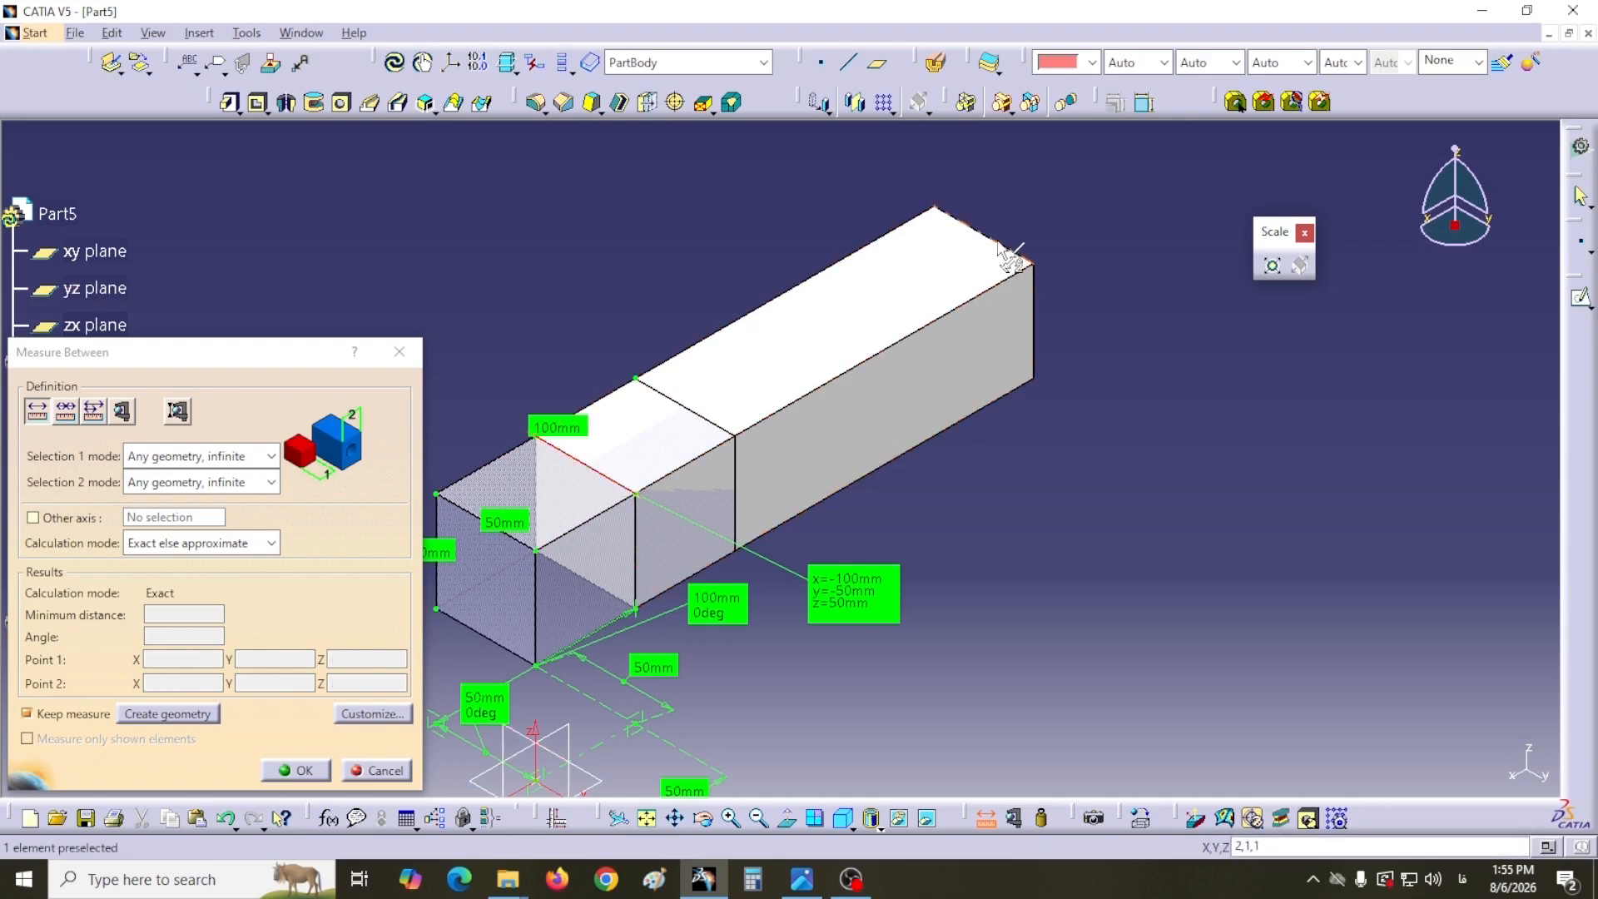
pyautogui.click(855, 266)
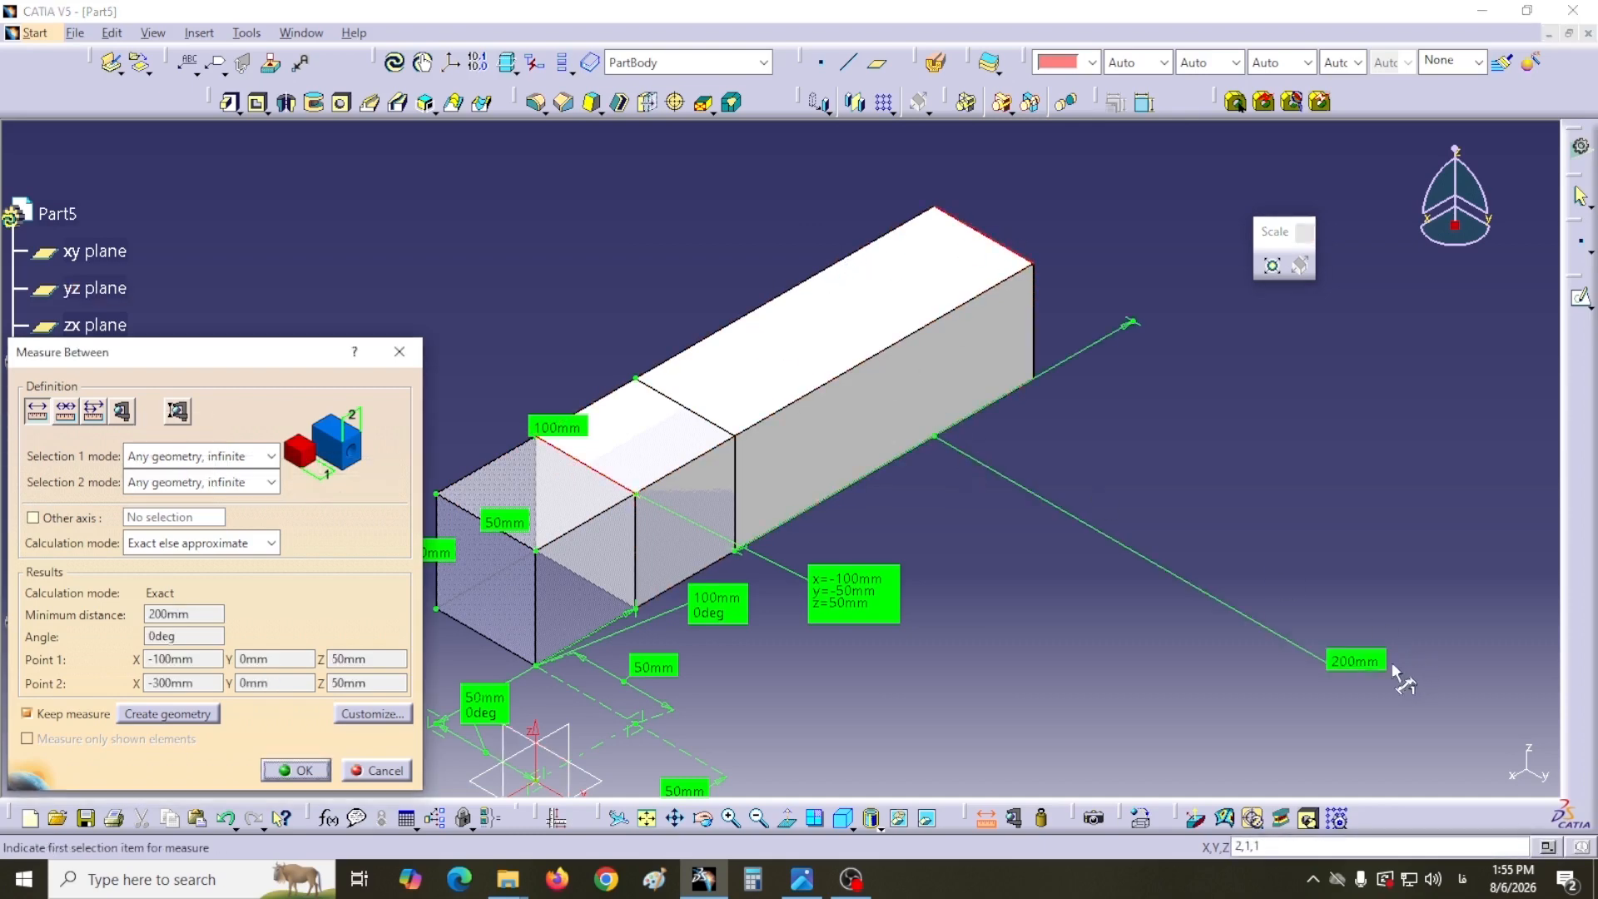
pyautogui.moveTo(1342, 662); pyautogui.dragTo(1002, 449)
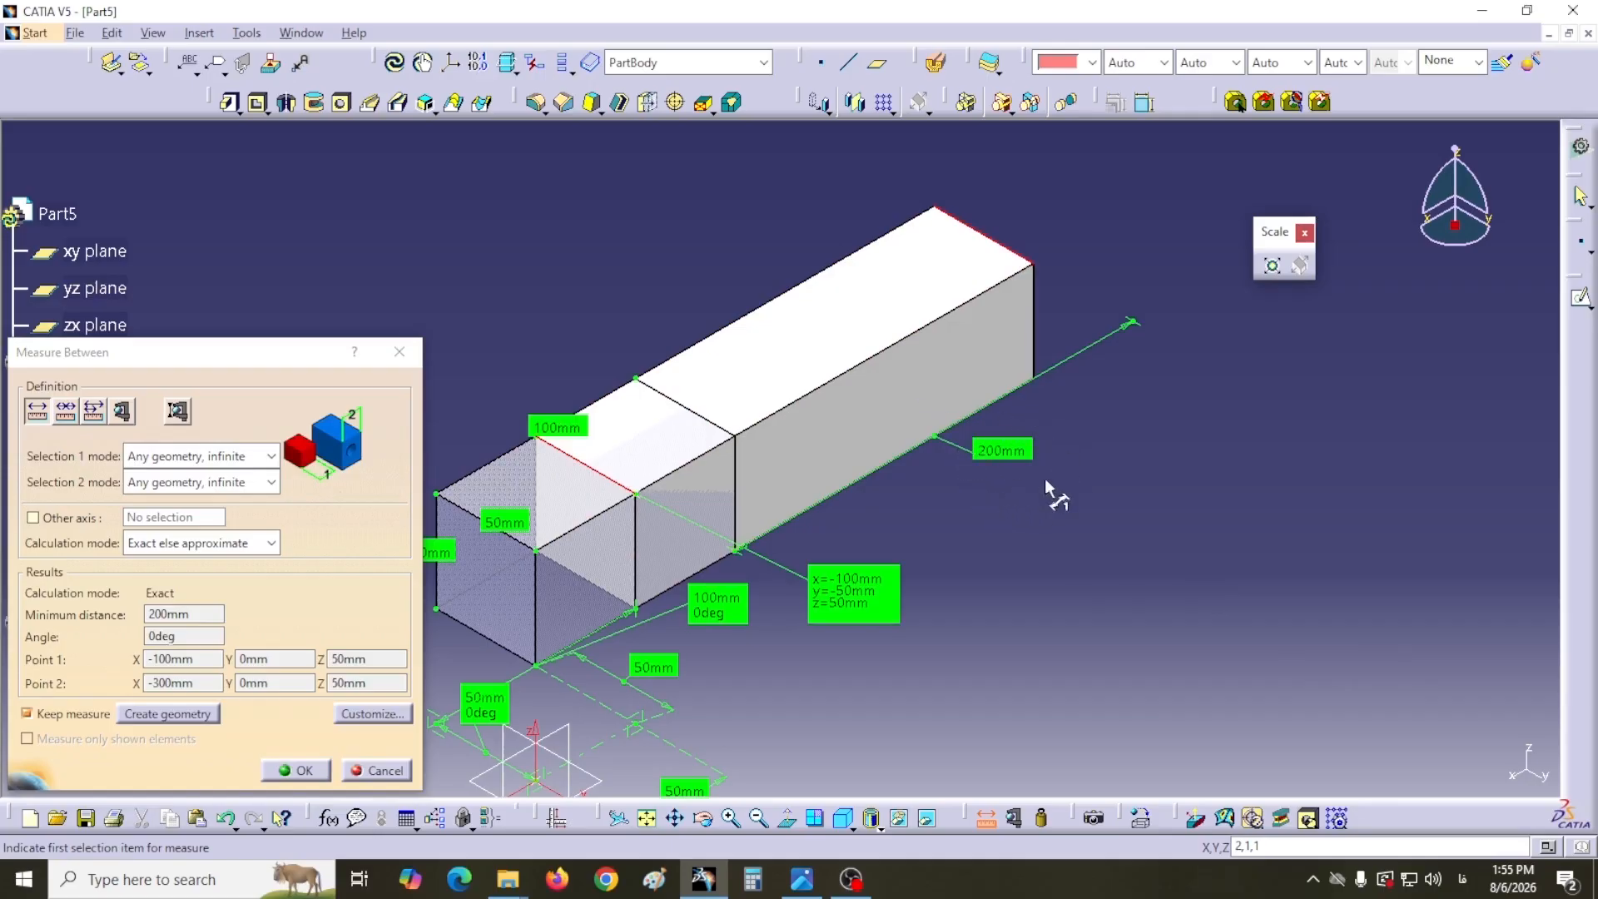
pyautogui.click(387, 770)
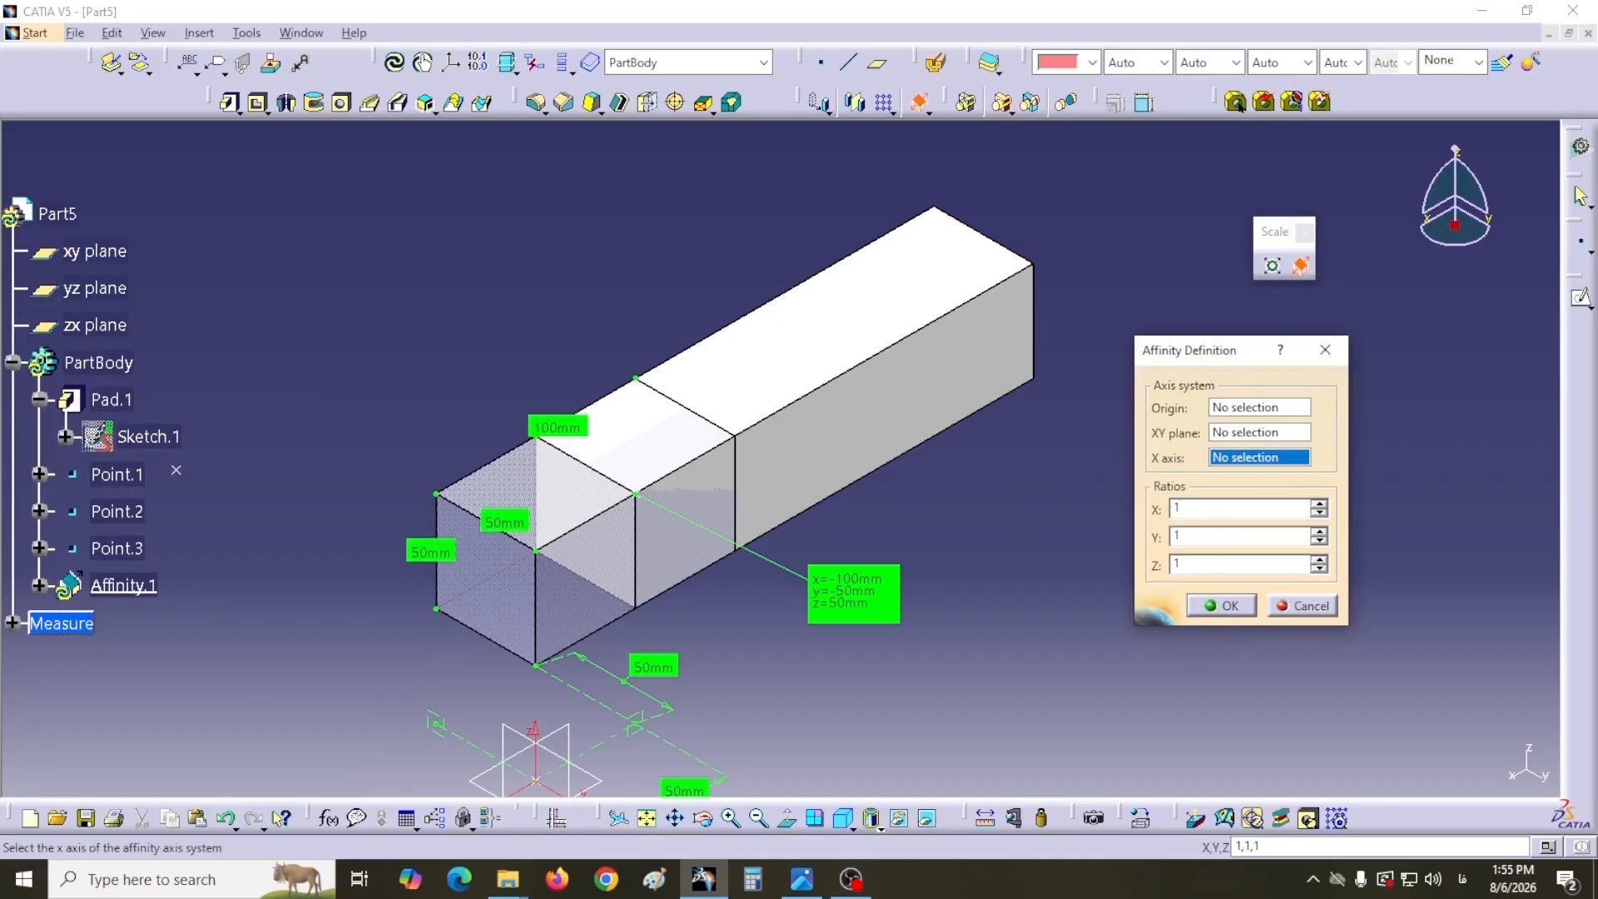
# - Set the affinity's Y ratio to 2 and preview the block stretched along the Y axis
pyautogui.click(1183, 536)
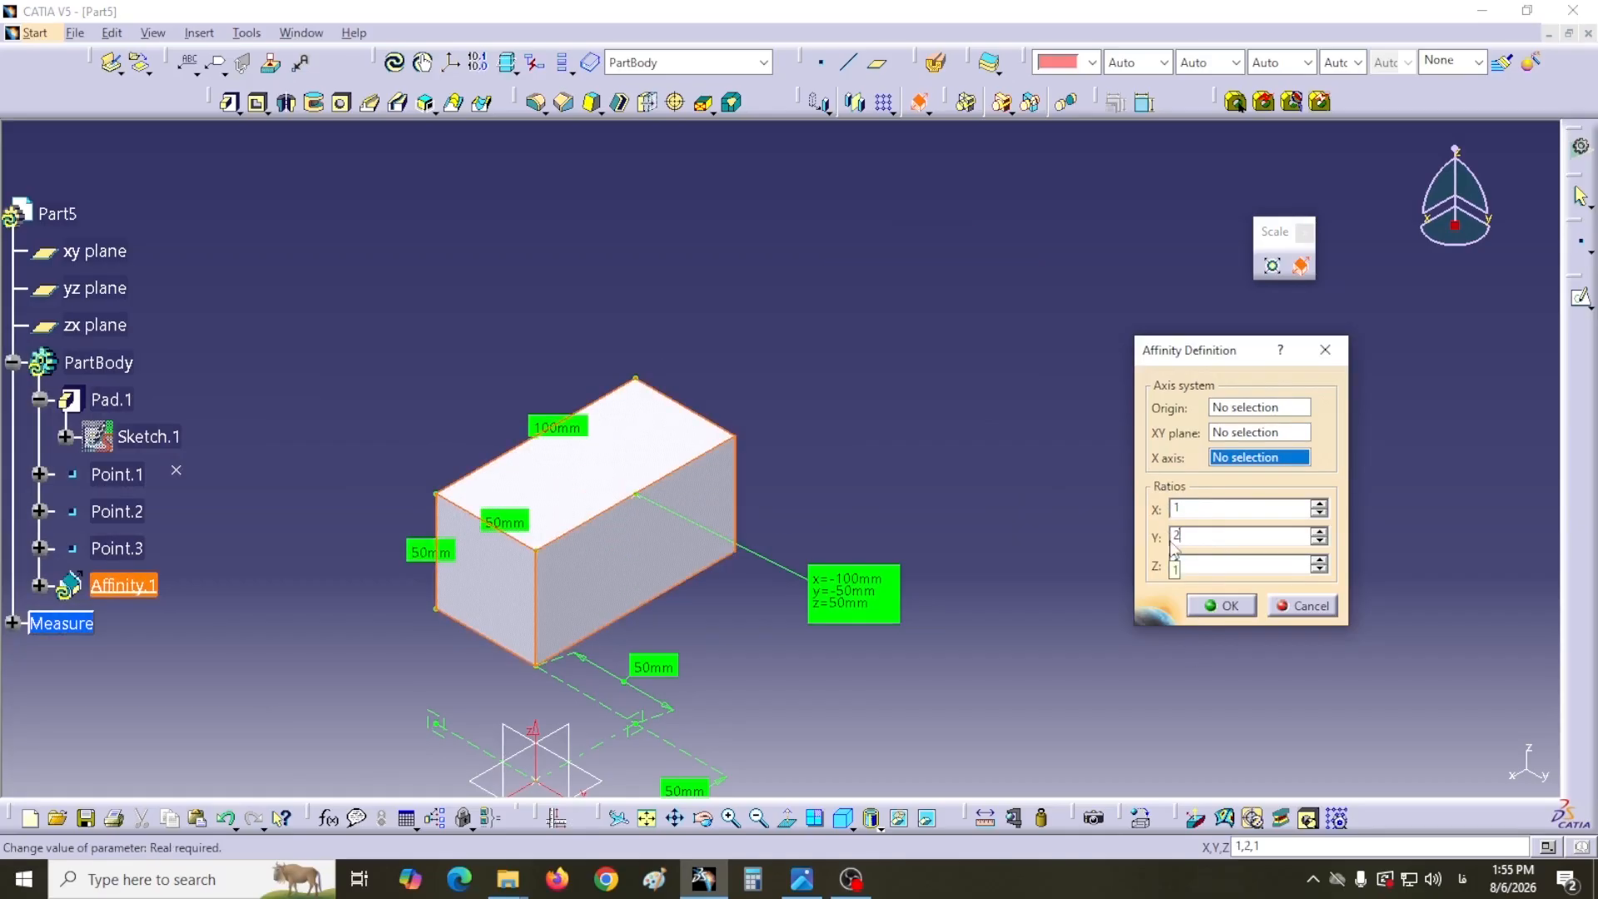
pyautogui.click(1112, 717)
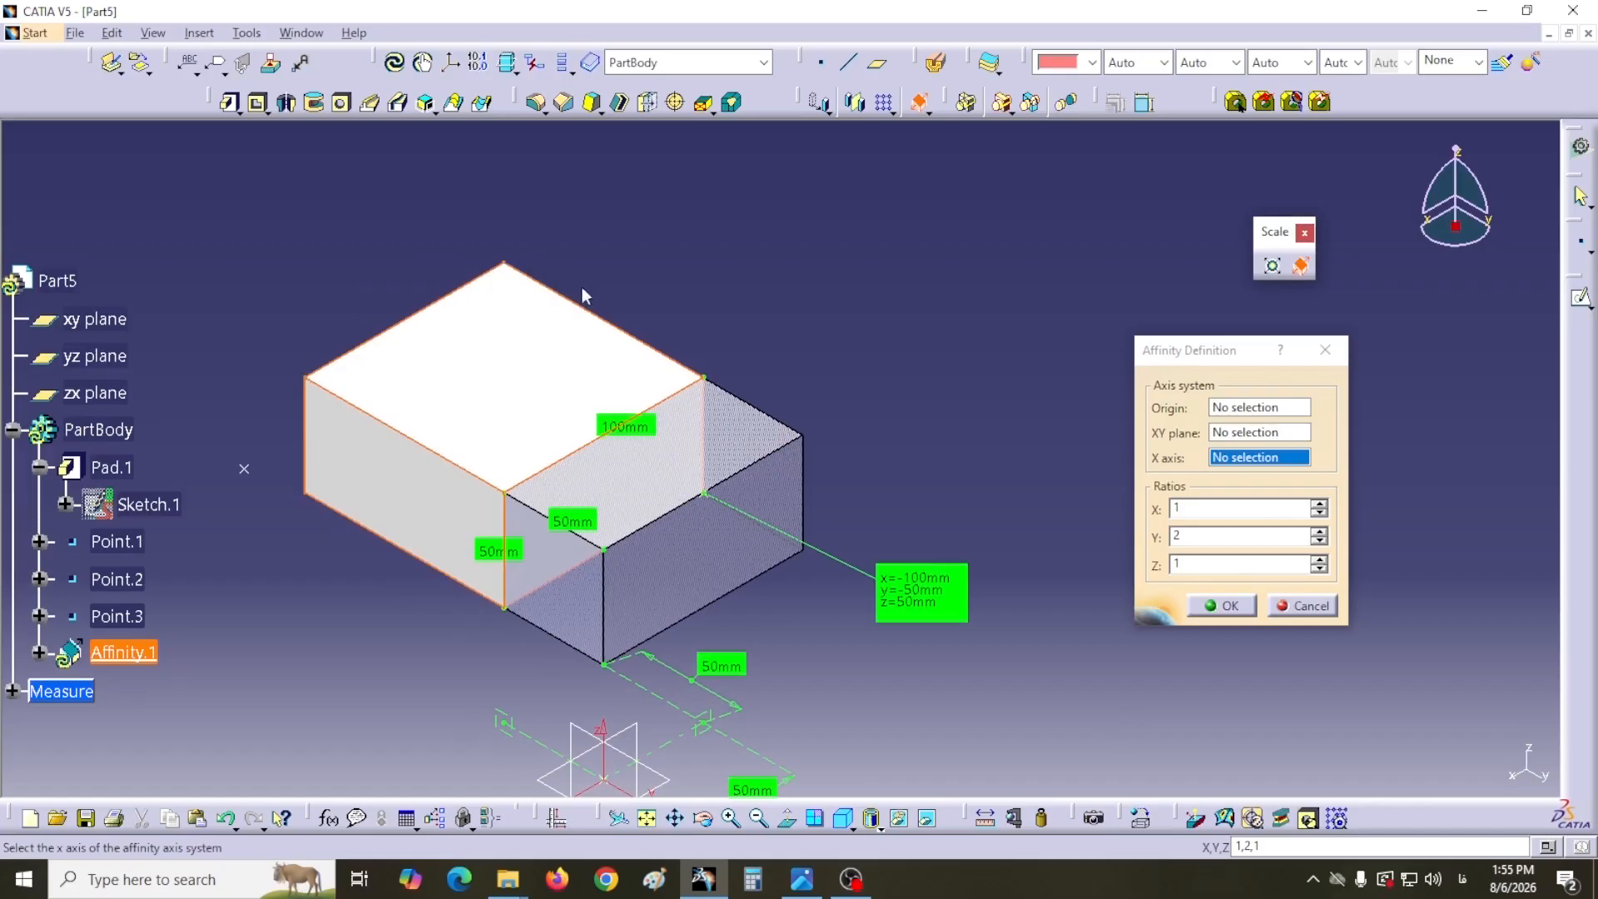
pyautogui.moveTo(488, 599); pyautogui.dragTo(563, 586, button='middle')
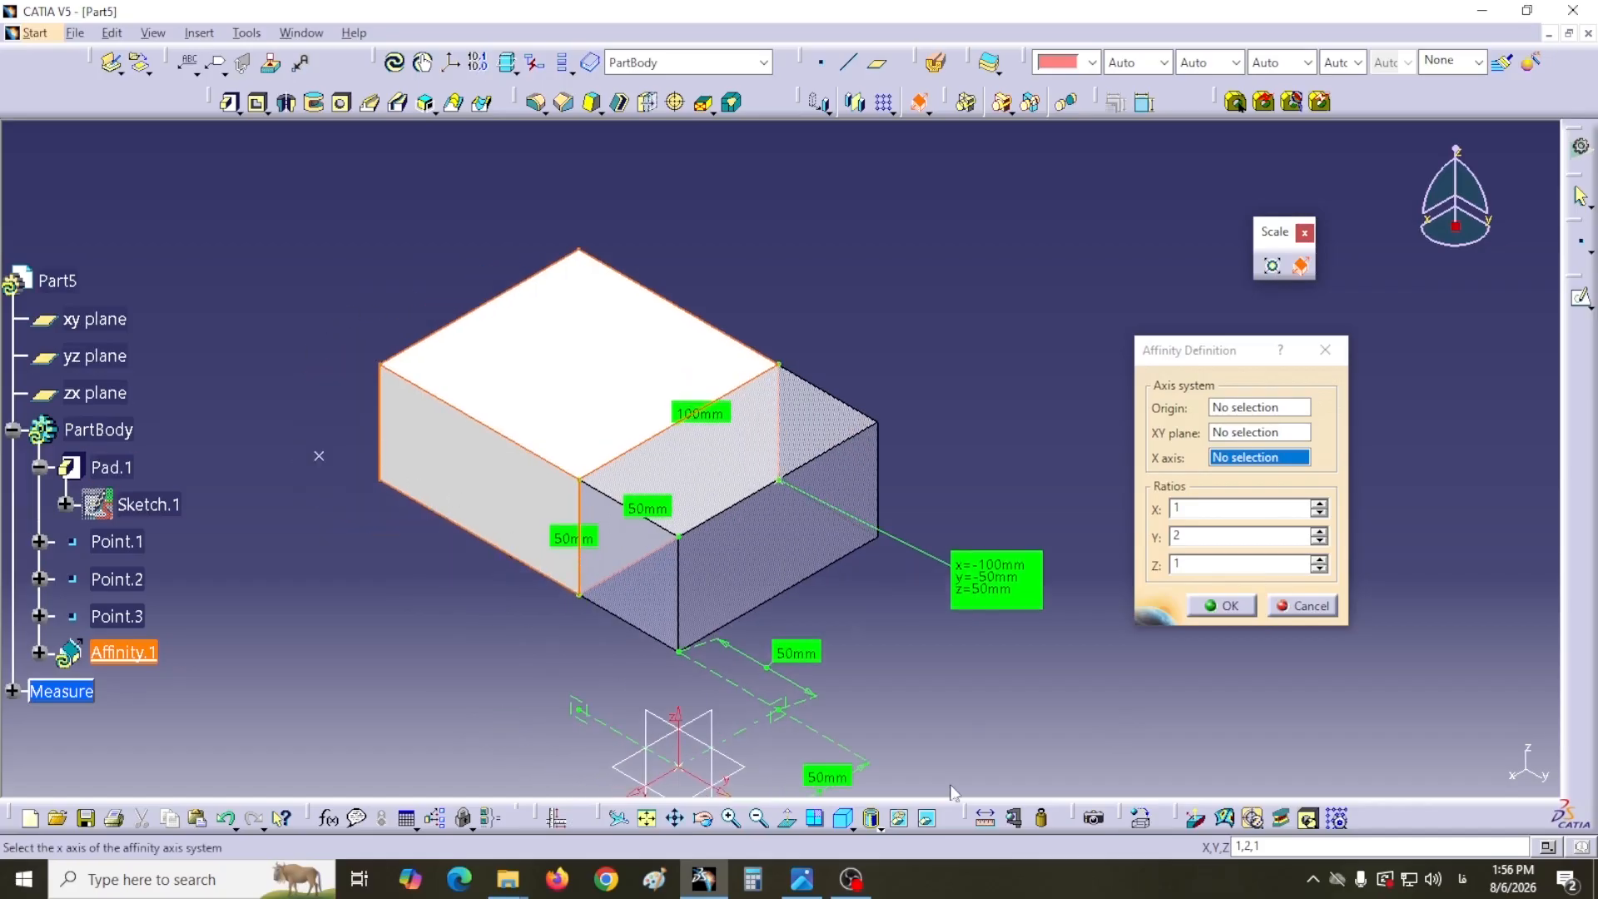
# - Measure the distance between the two long upper edges of the Y-stretched block and place the label beside it
pyautogui.click(985, 819)
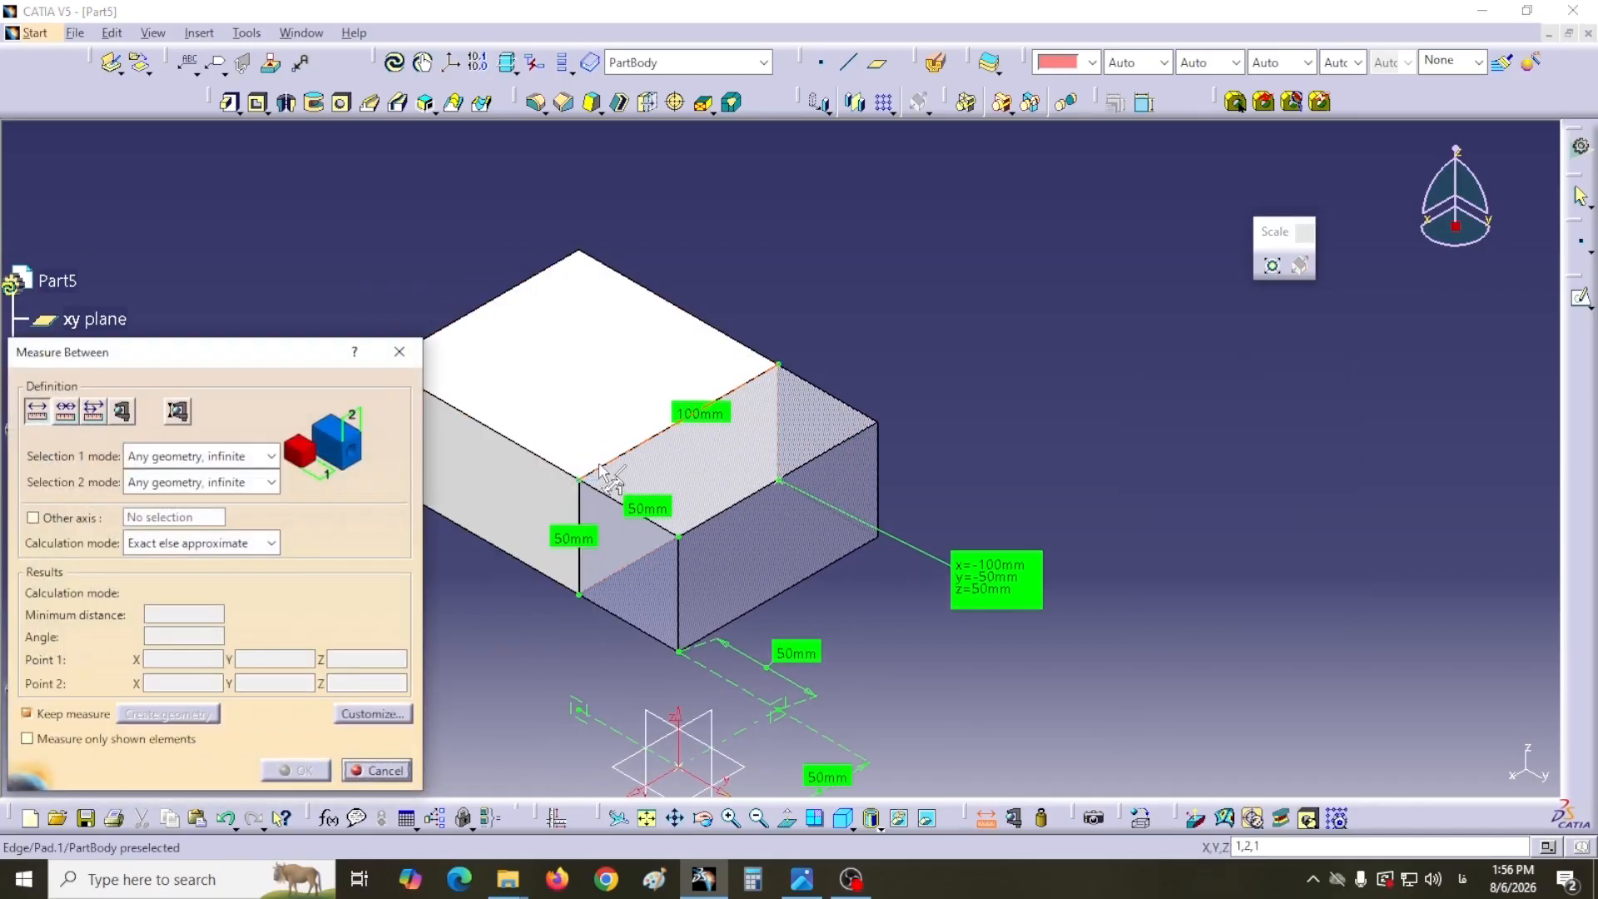
pyautogui.click(602, 468)
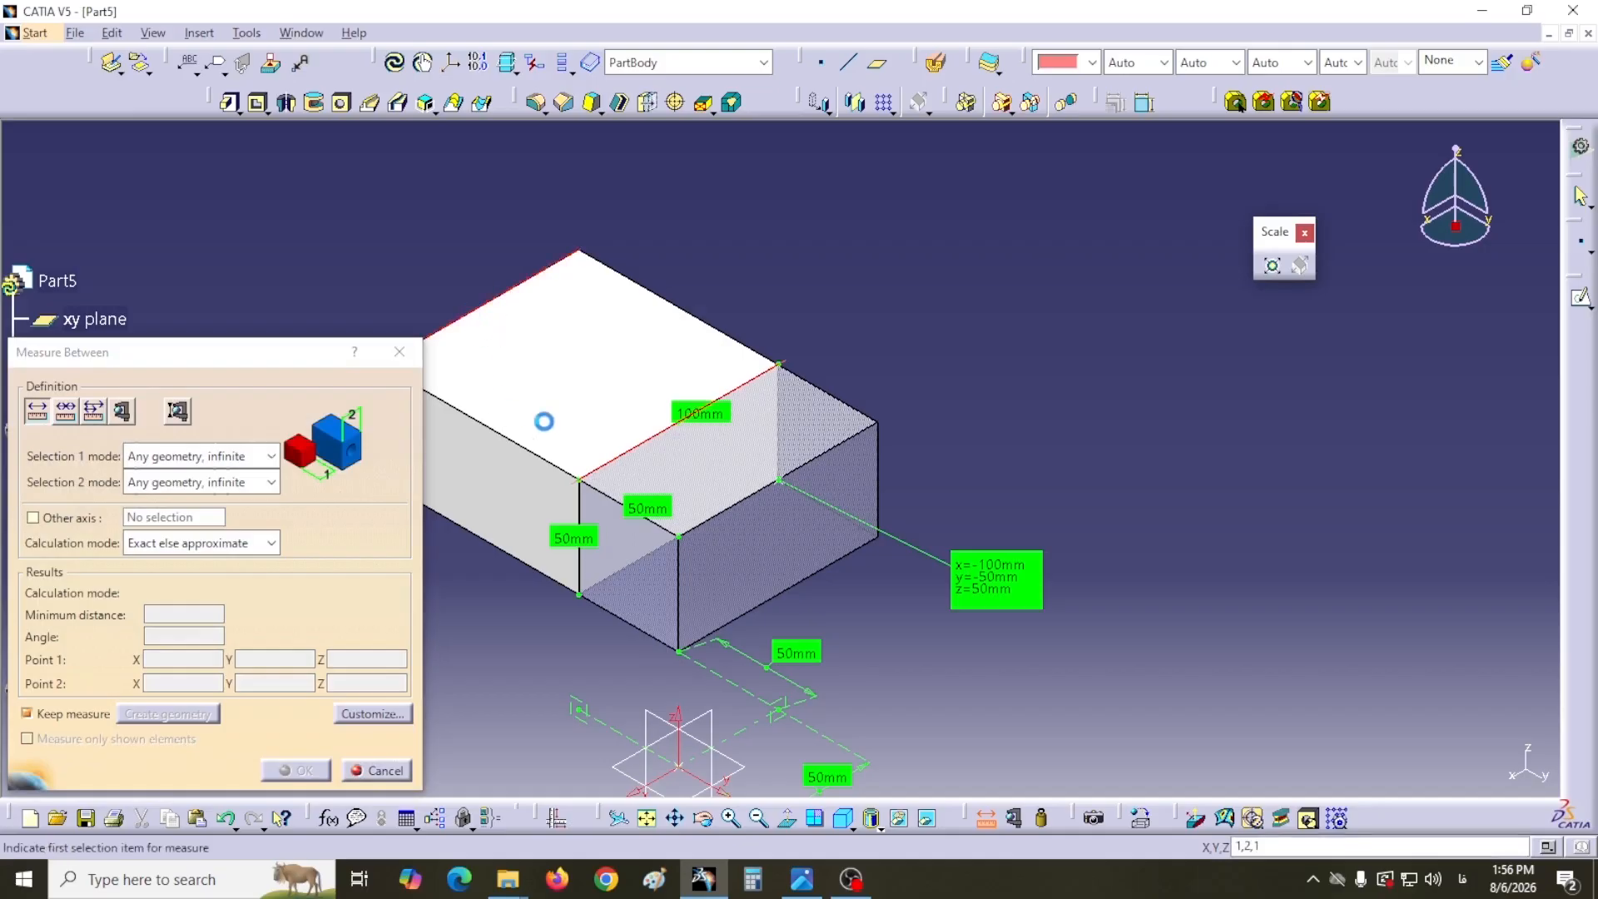
pyautogui.click(574, 431)
pyautogui.moveTo(574, 431); pyautogui.dragTo(786, 512, button='middle')
pyautogui.moveTo(646, 506); pyautogui.dragTo(832, 449)
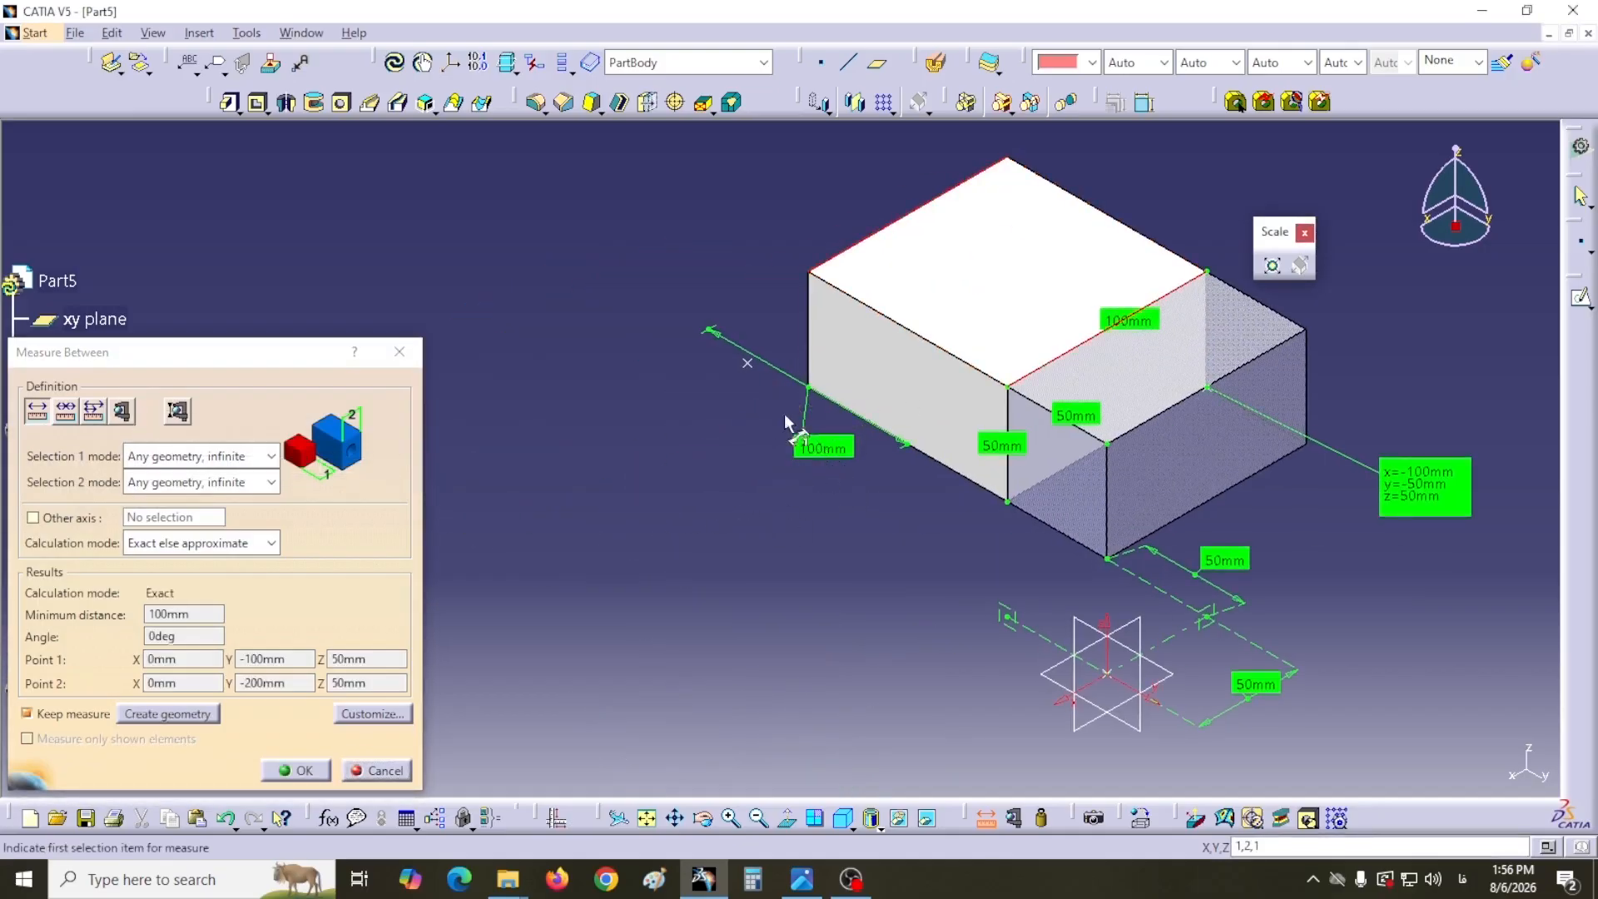
# - Measure the distance from the stretched block's lower corner nearest the origin to the zx plane, and discard the measurements and the affinity
pyautogui.moveTo(845, 619); pyautogui.dragTo(775, 661, button='middle')
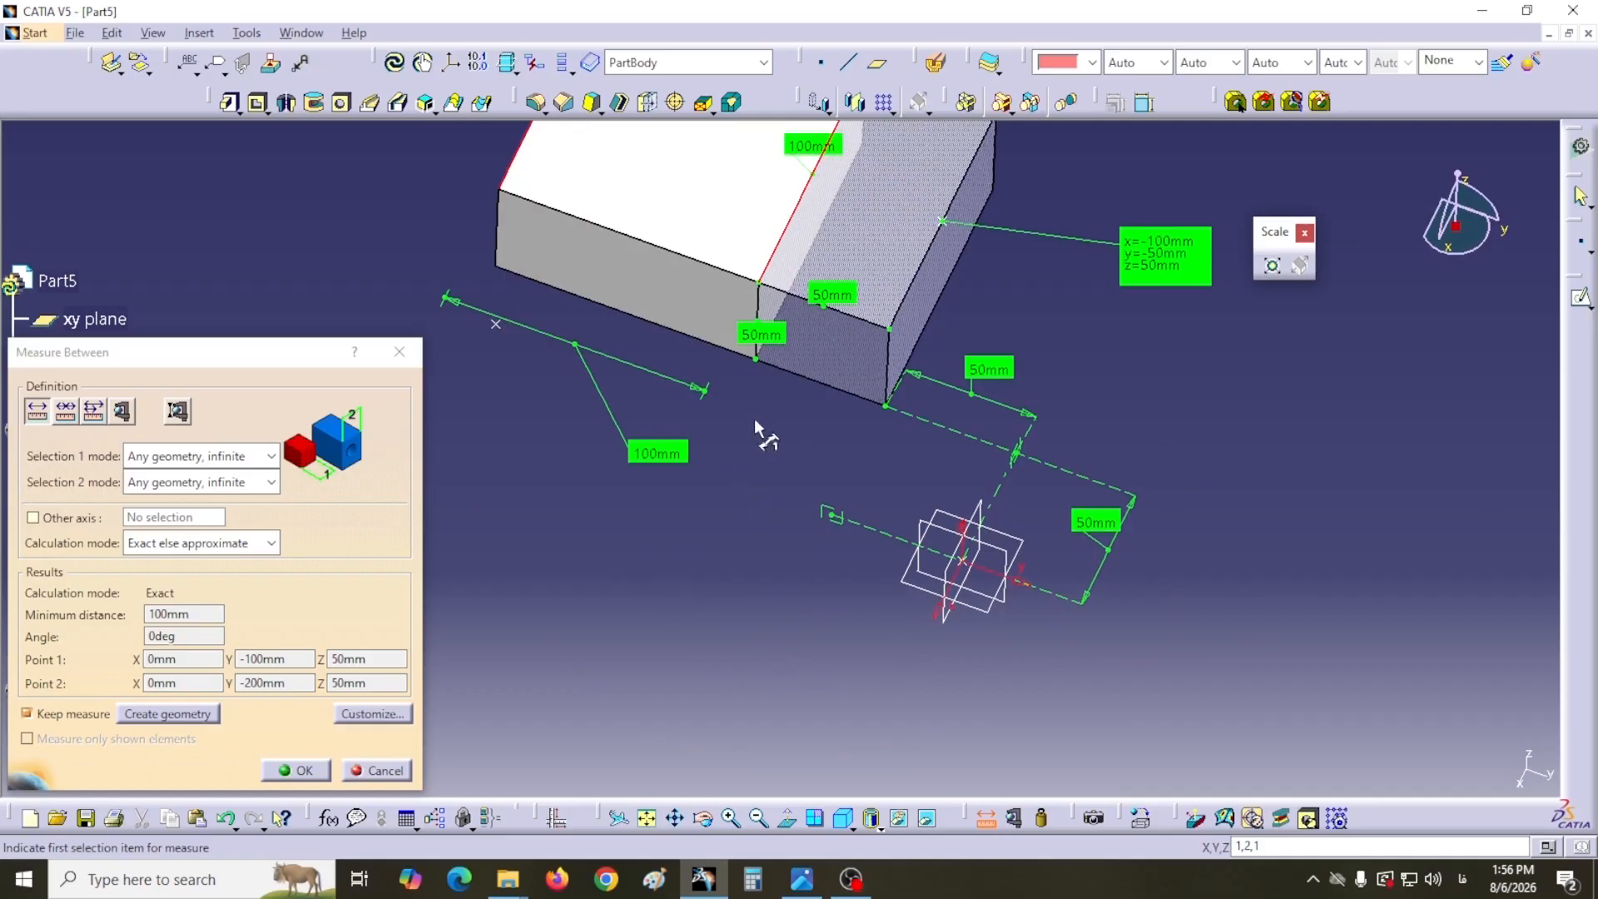
pyautogui.click(759, 357)
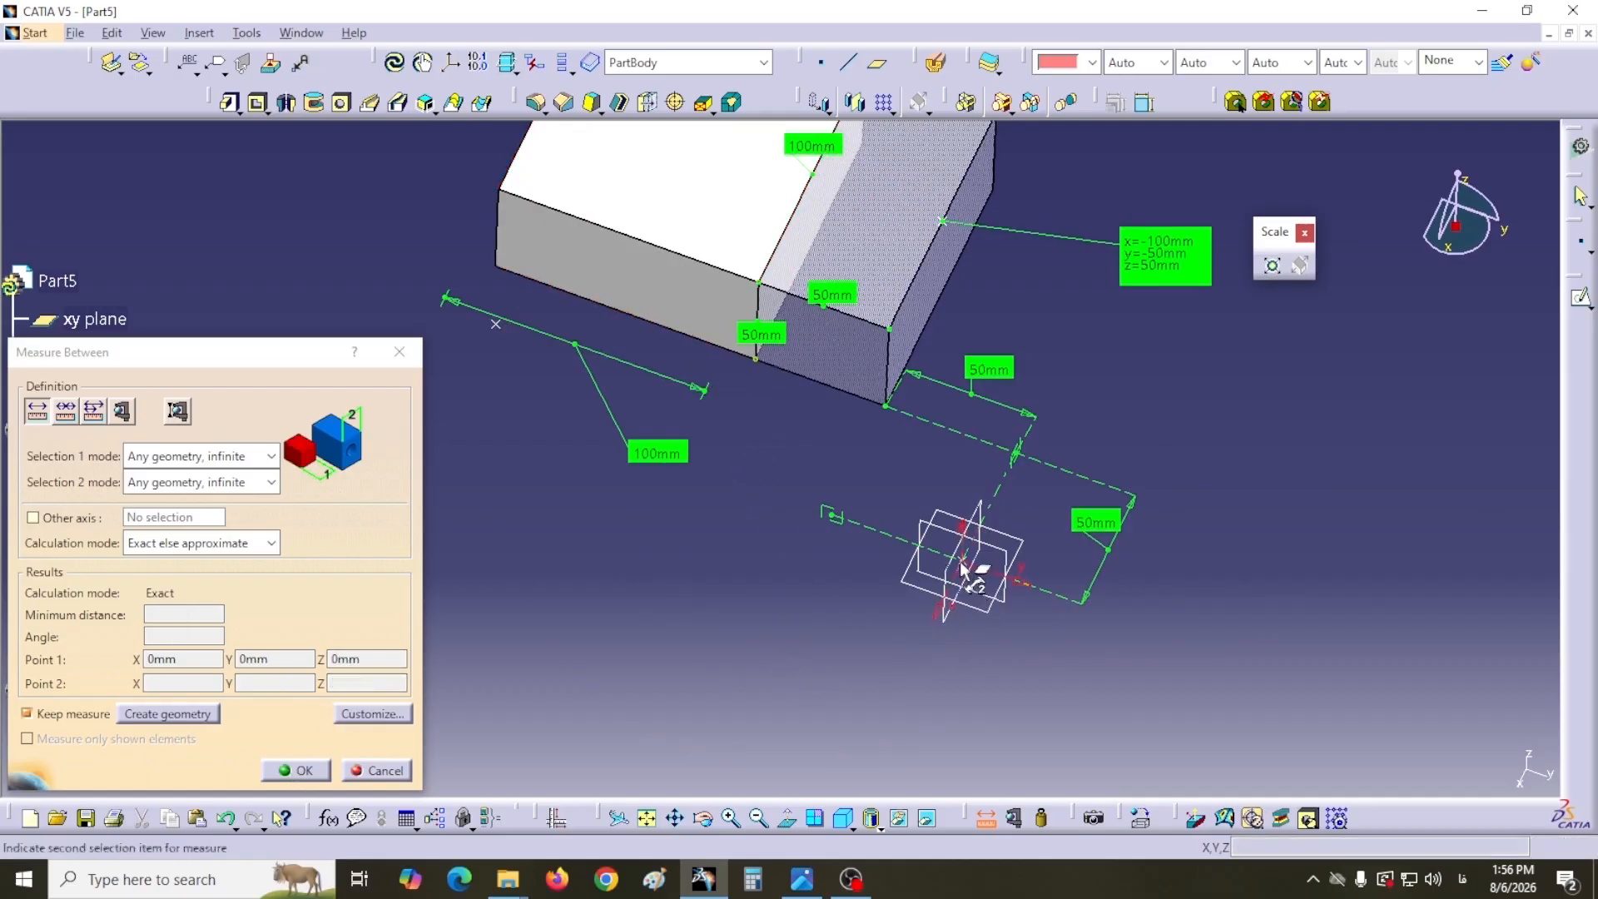
pyautogui.click(979, 508)
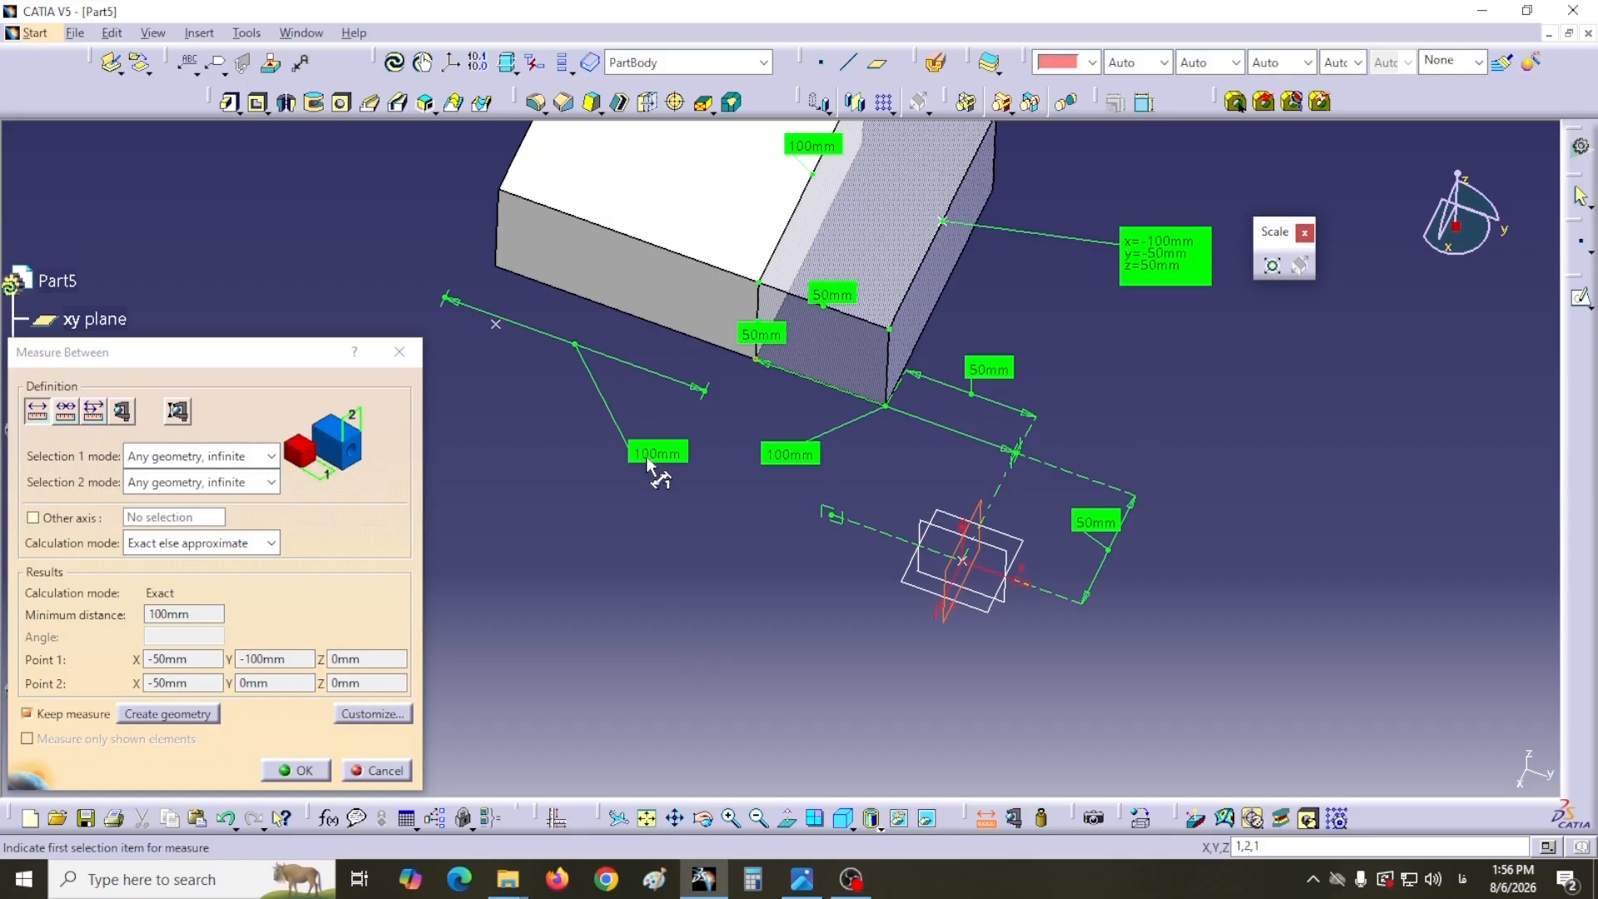
pyautogui.click(383, 772)
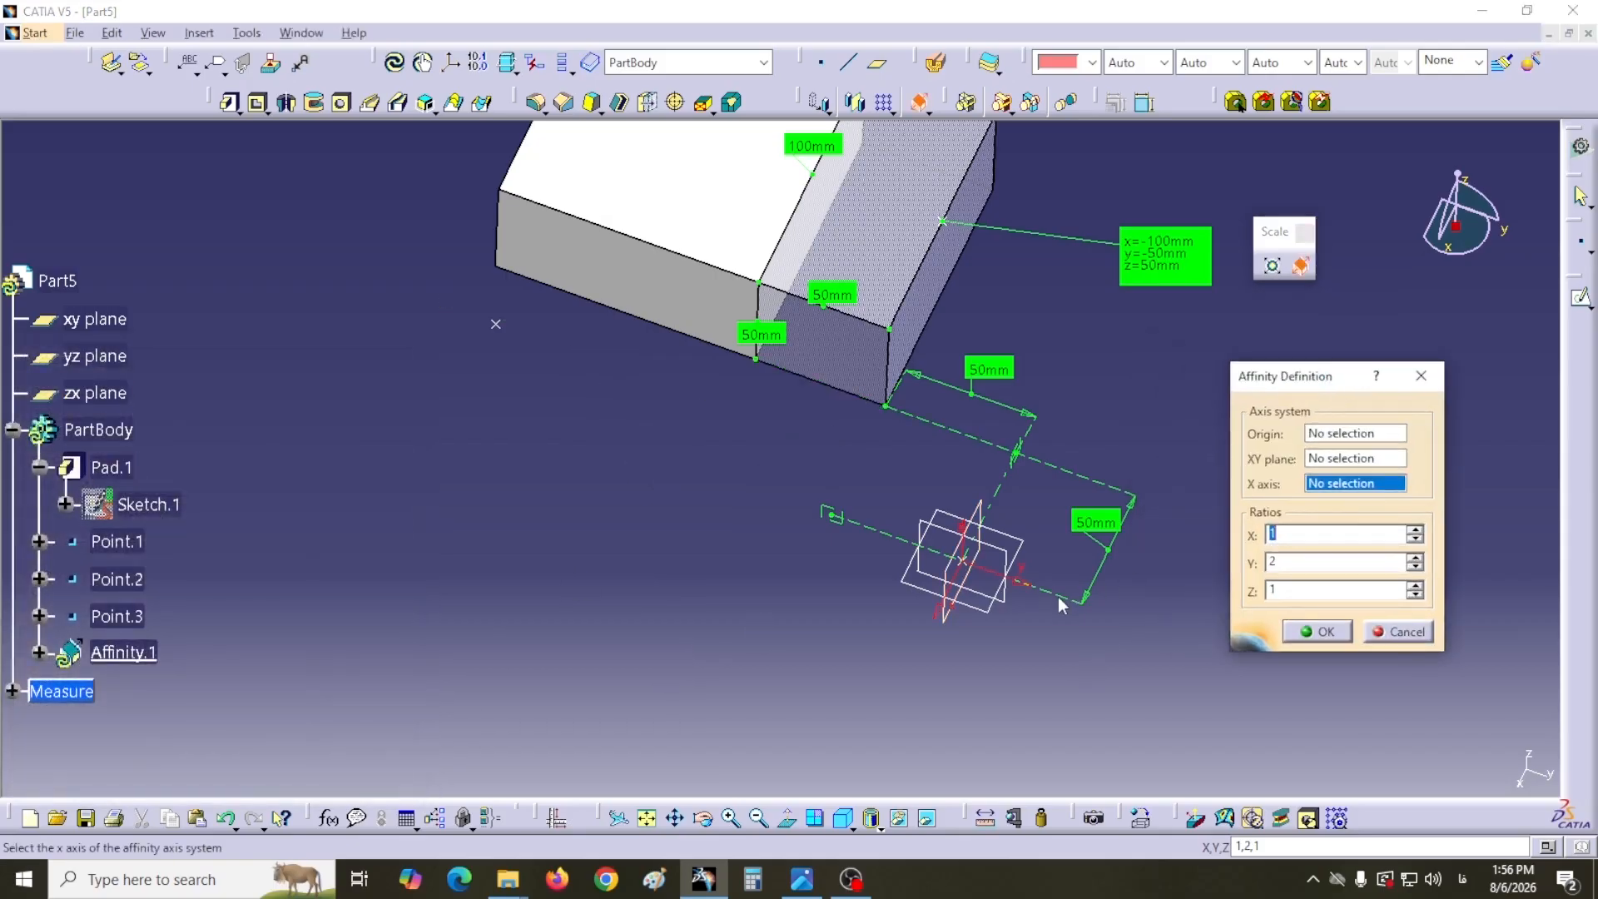
pyautogui.click(1385, 632)
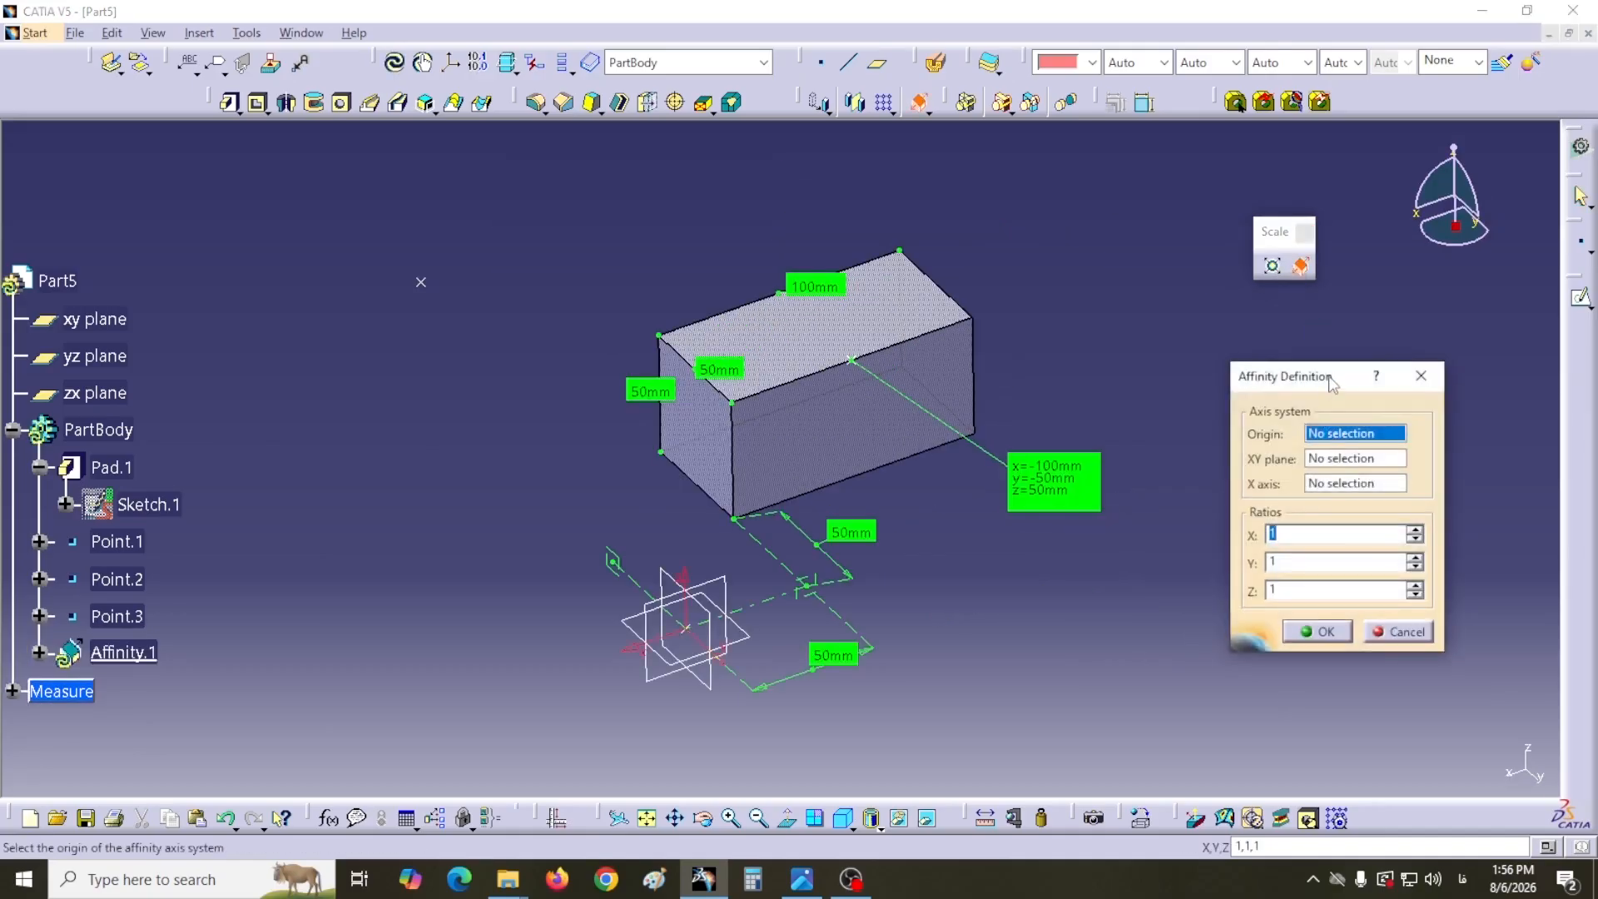
# - Use the block's lower corner nearest the origin as the affinity origin and preview an X ratio of 2
pyautogui.moveTo(1331, 382); pyautogui.dragTo(1377, 386)
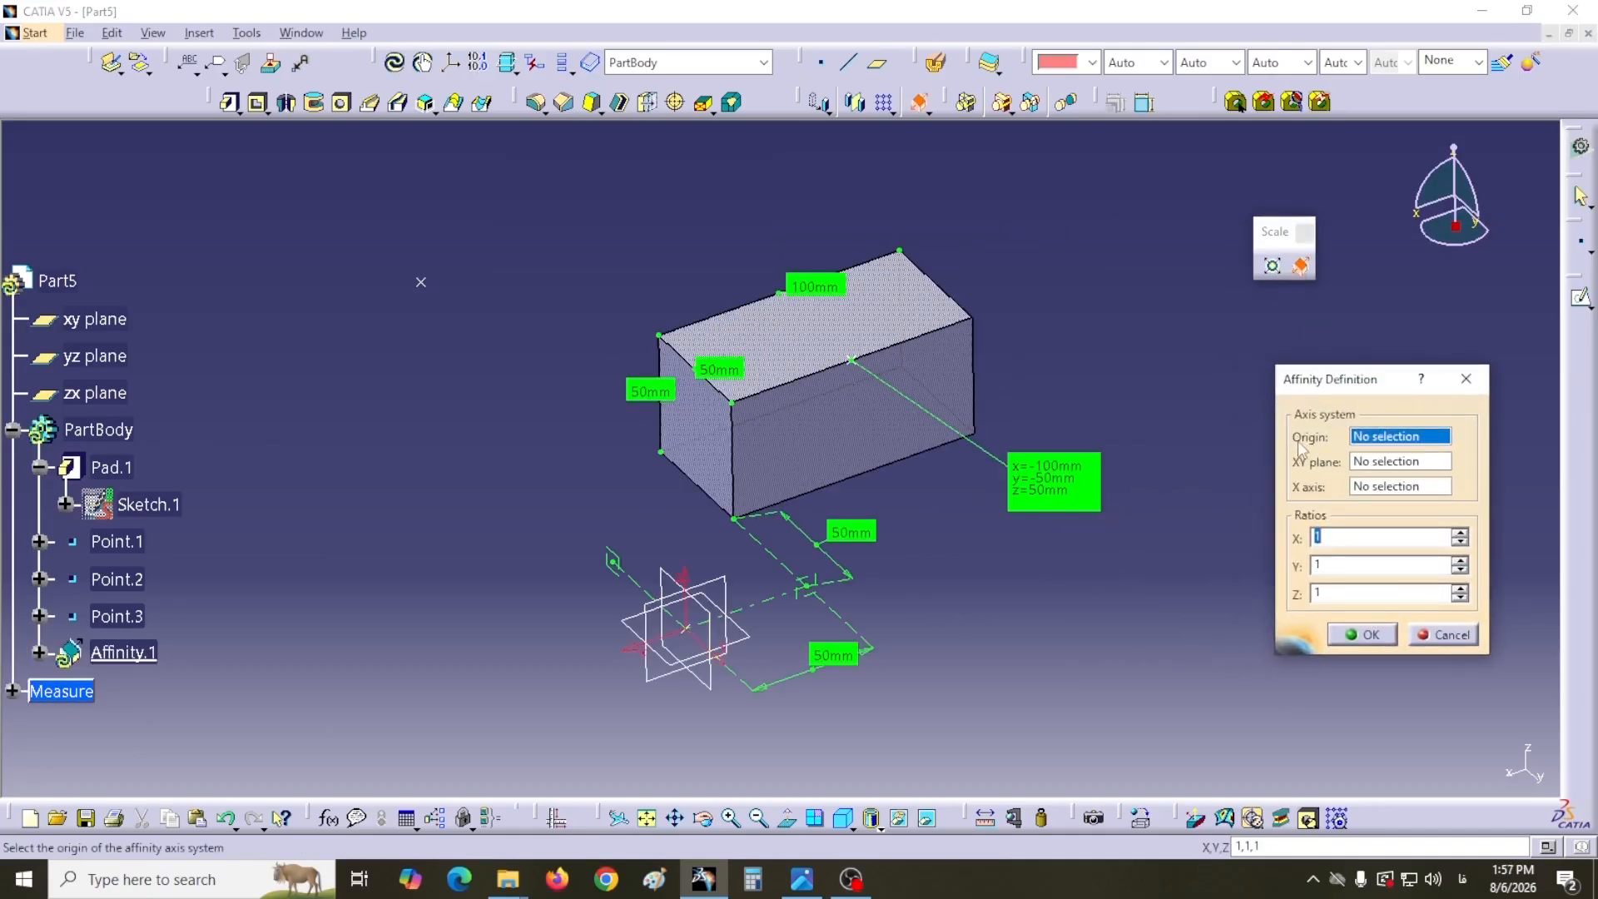
pyautogui.click(1408, 432)
pyautogui.click(735, 523)
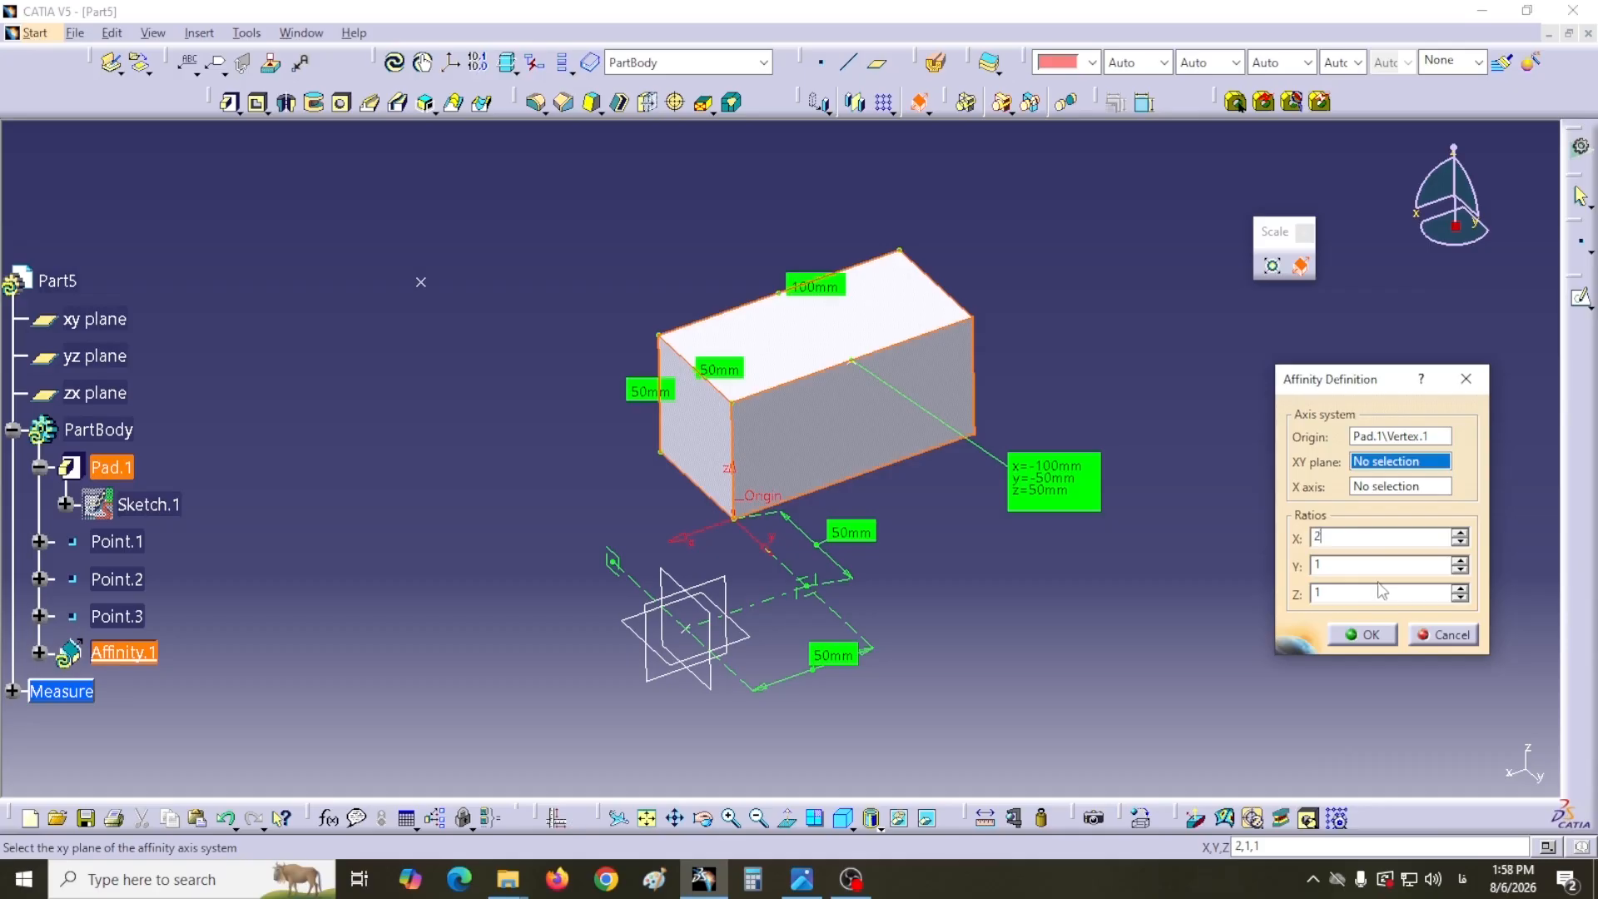
pyautogui.click(1098, 684)
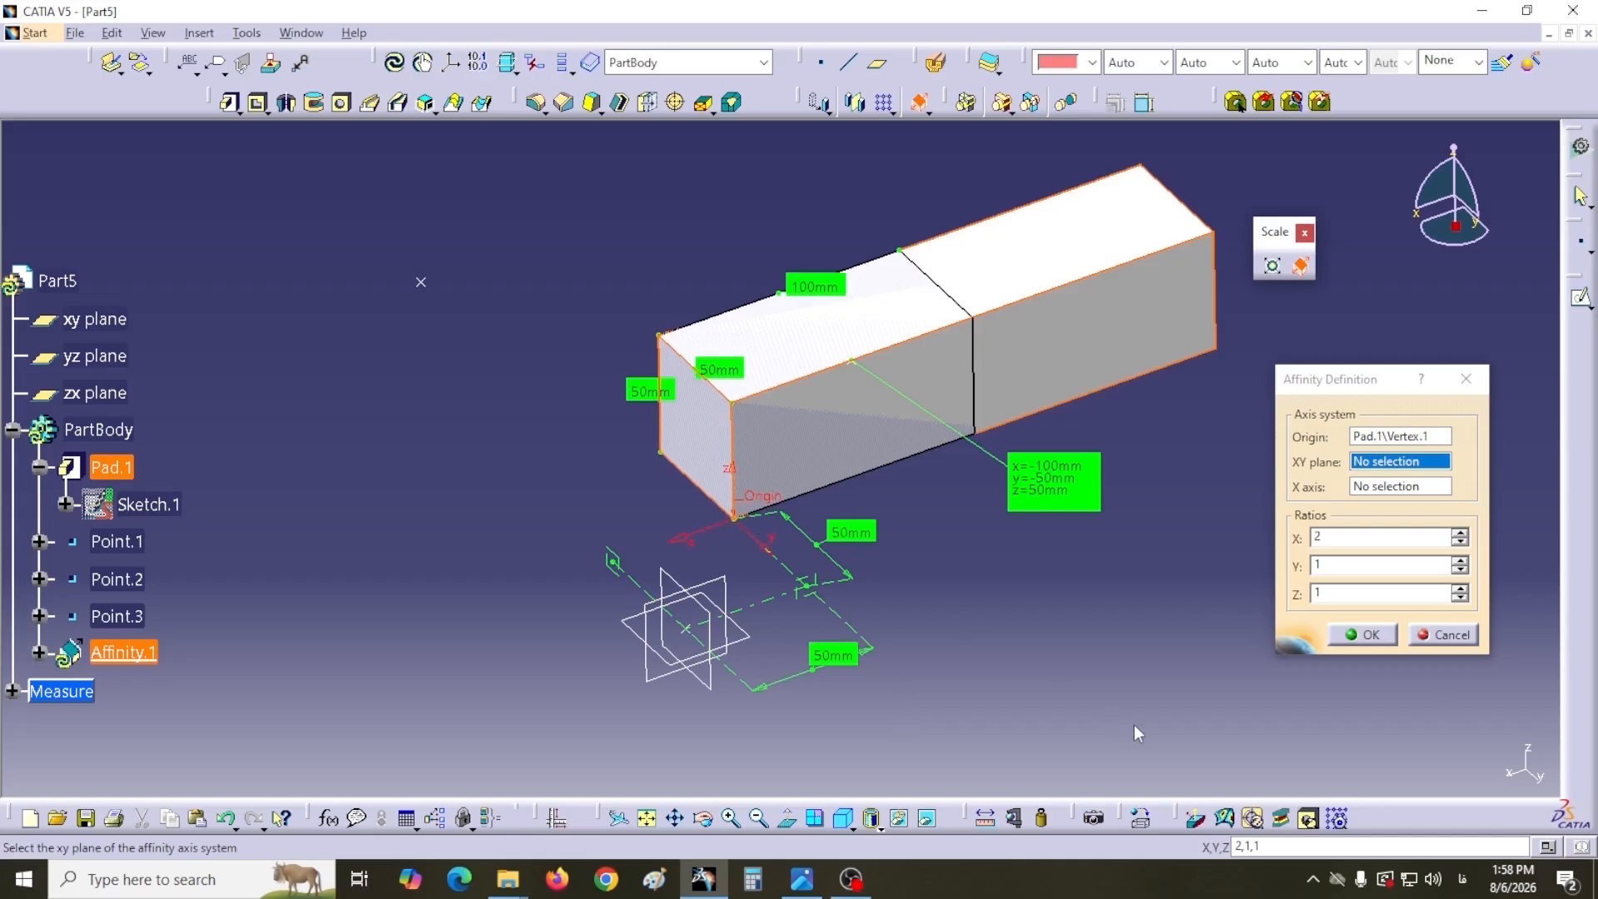
# - Measure the length of the stretched block's long upper edge, place the label beside the block, and discard the measurement
pyautogui.click(843, 820)
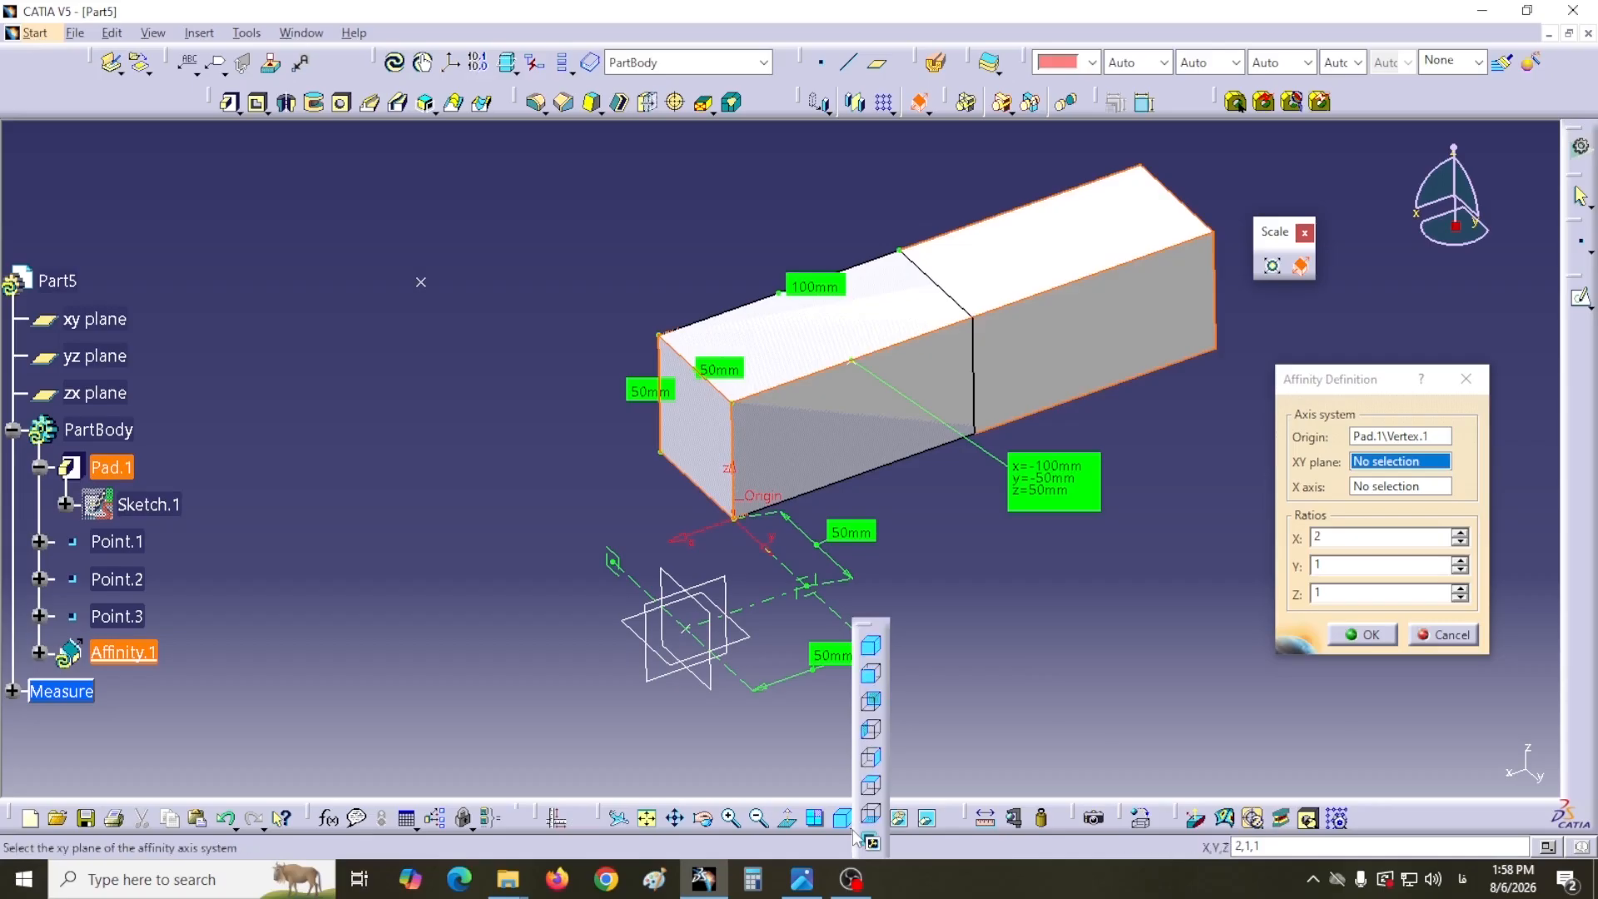
pyautogui.click(870, 786)
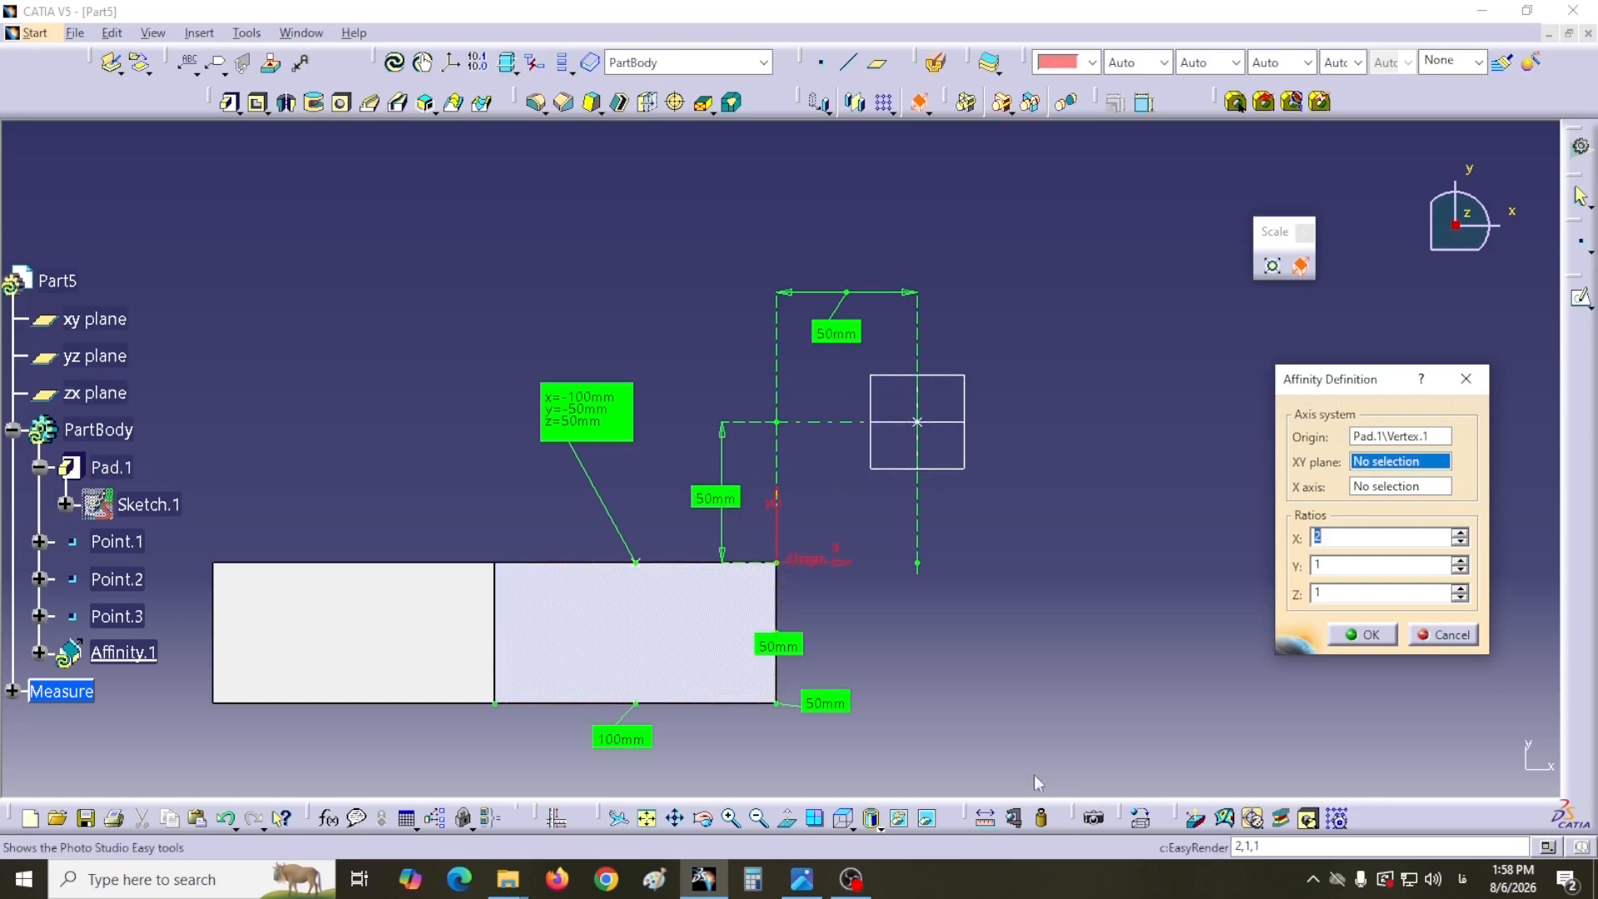
pyautogui.click(849, 827)
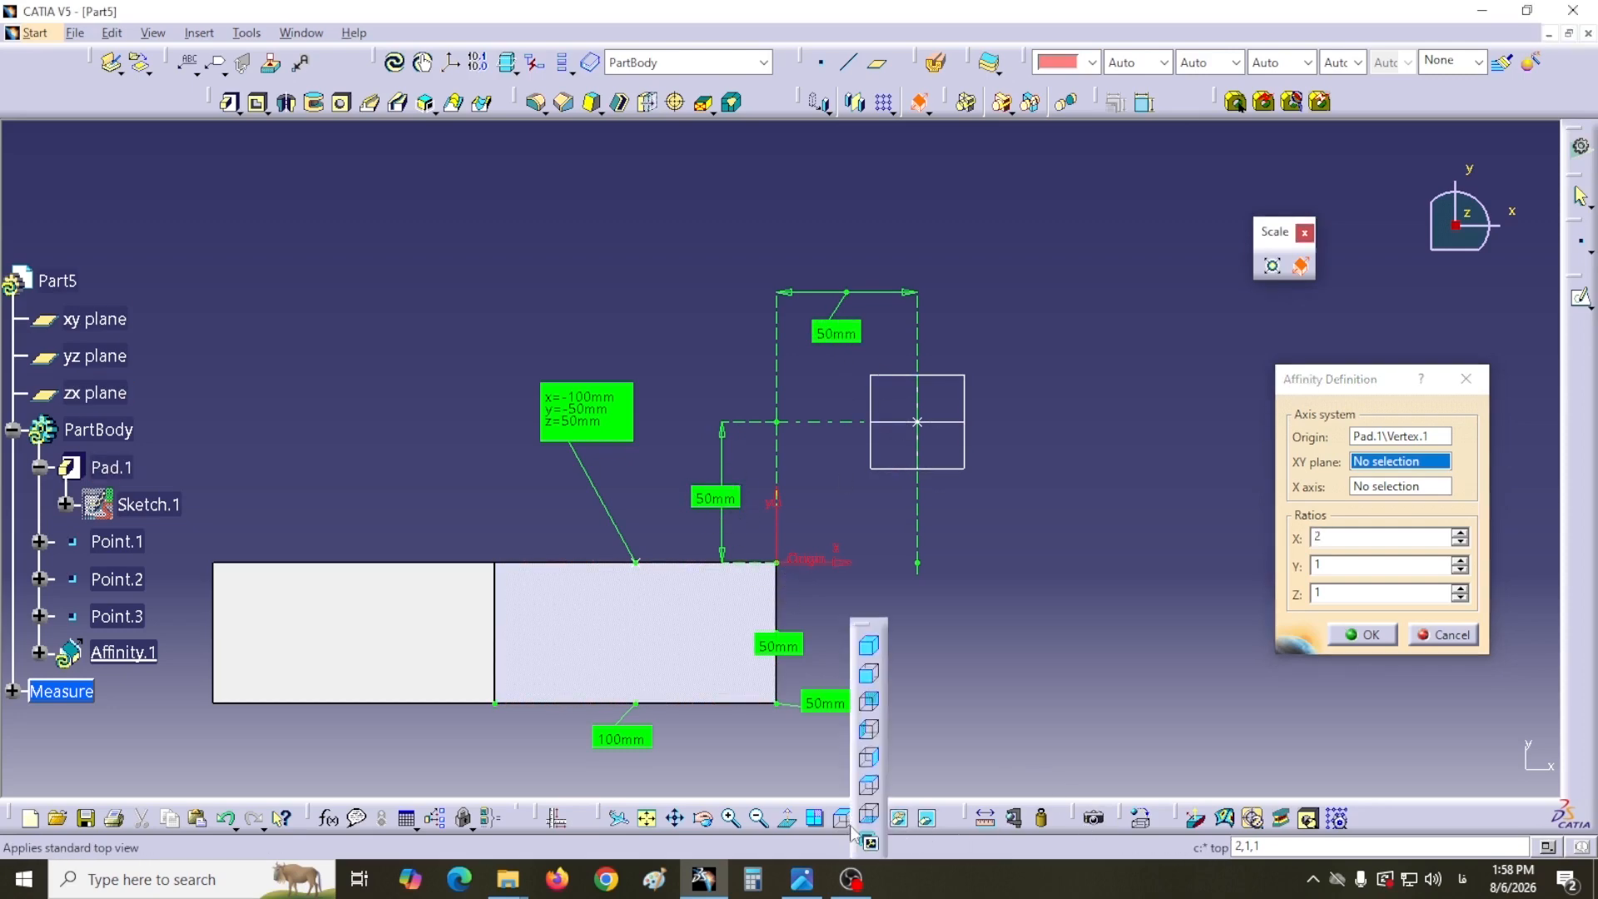
pyautogui.click(868, 645)
pyautogui.moveTo(1021, 551); pyautogui.dragTo(926, 610, button='middle')
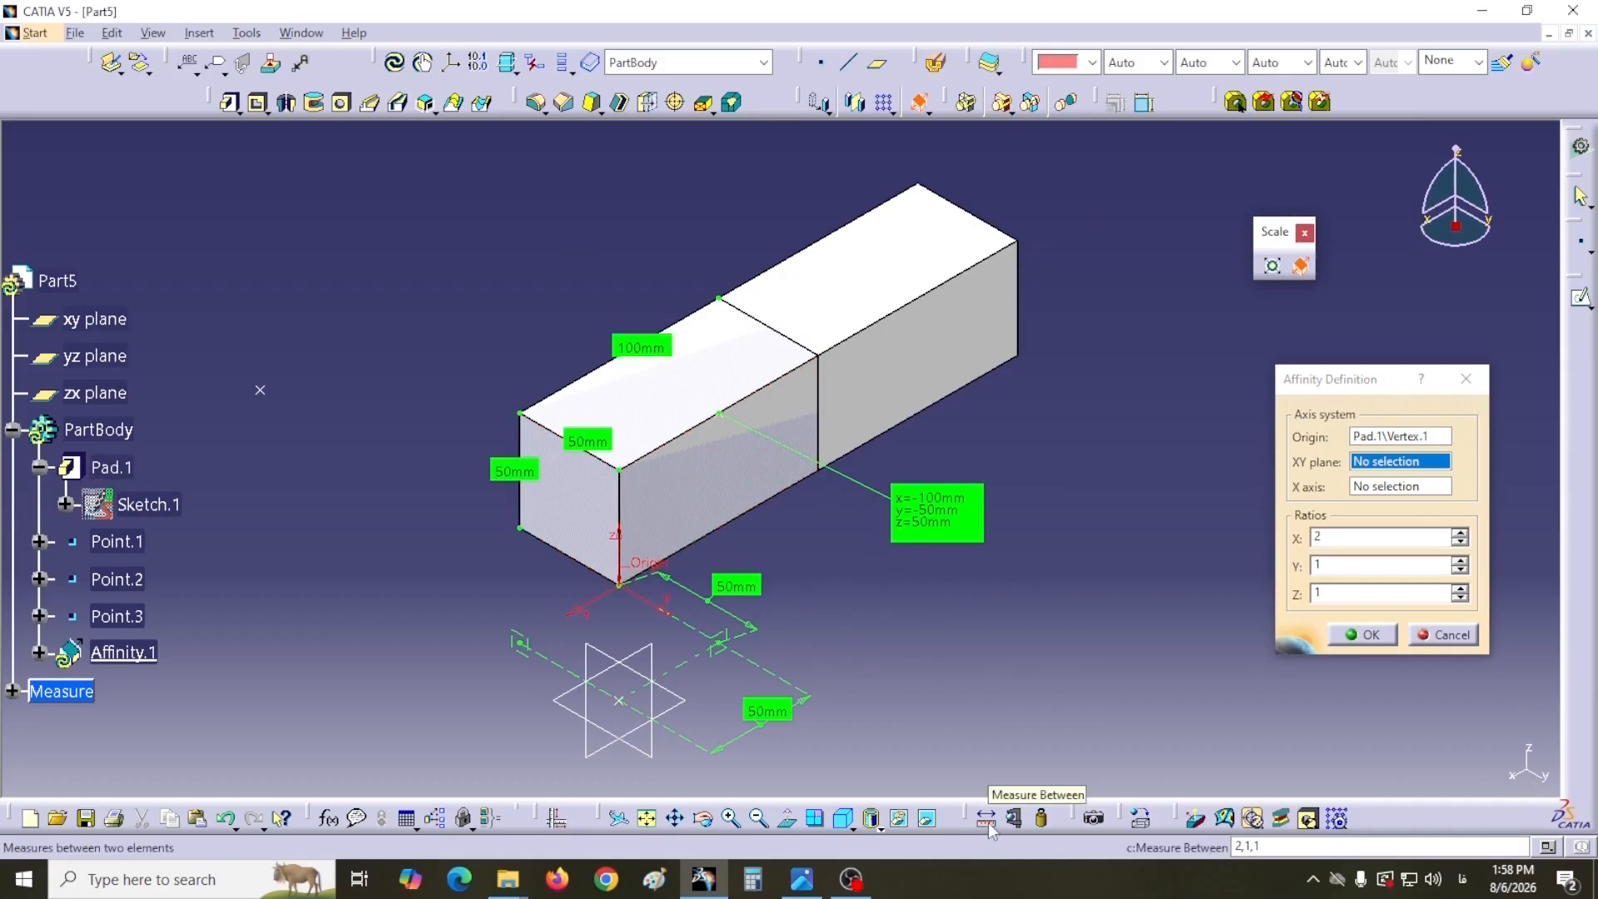
pyautogui.click(1016, 820)
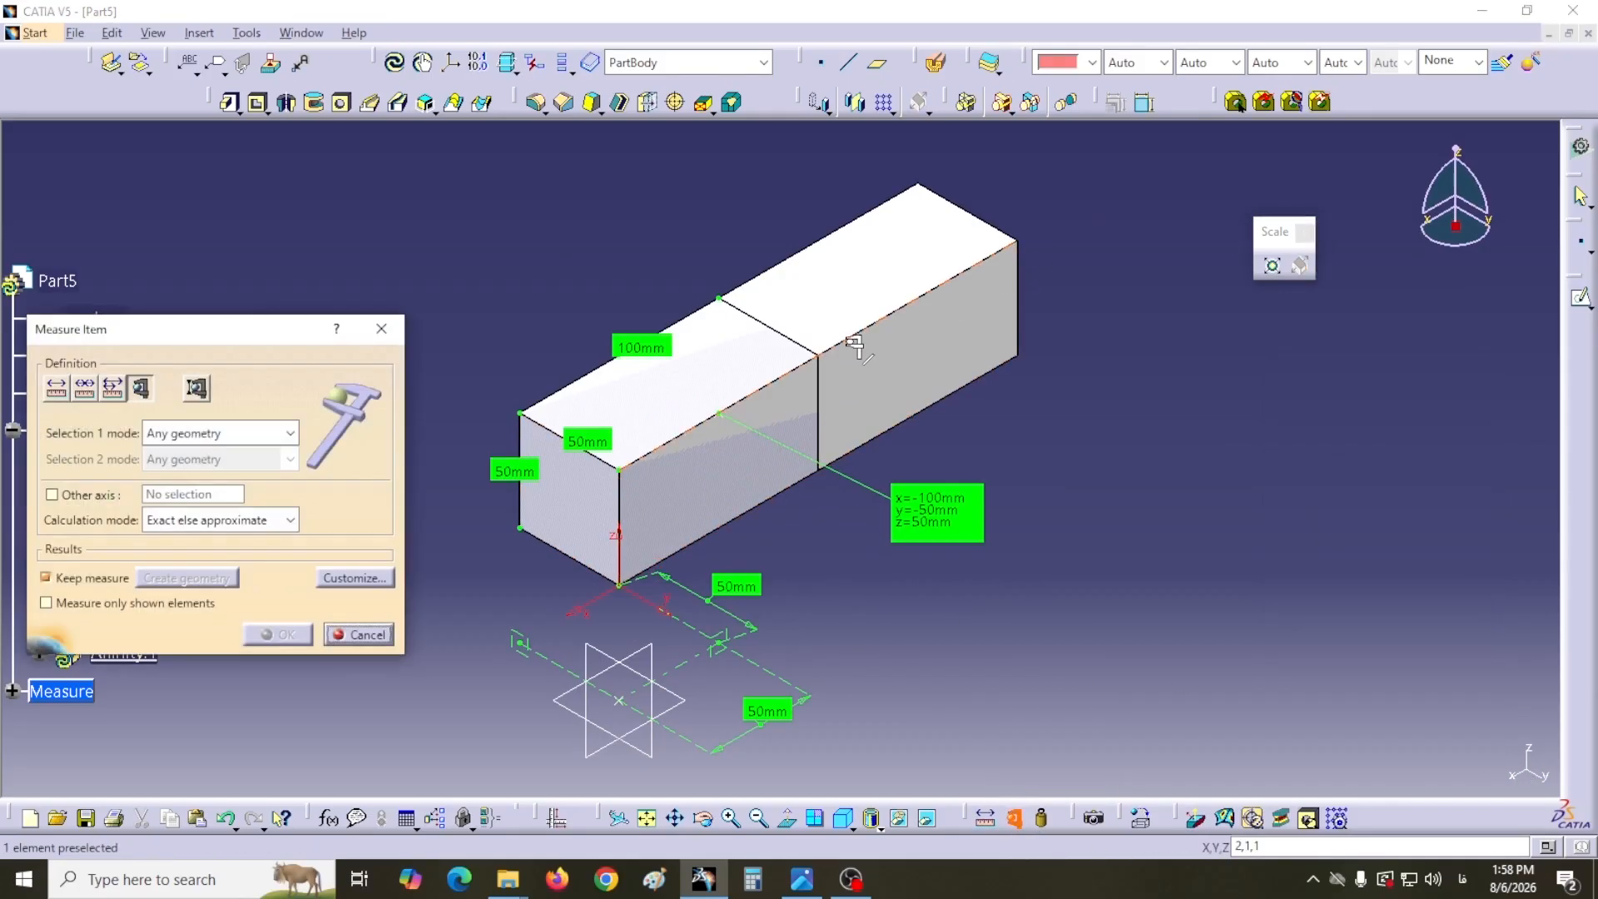
pyautogui.click(850, 337)
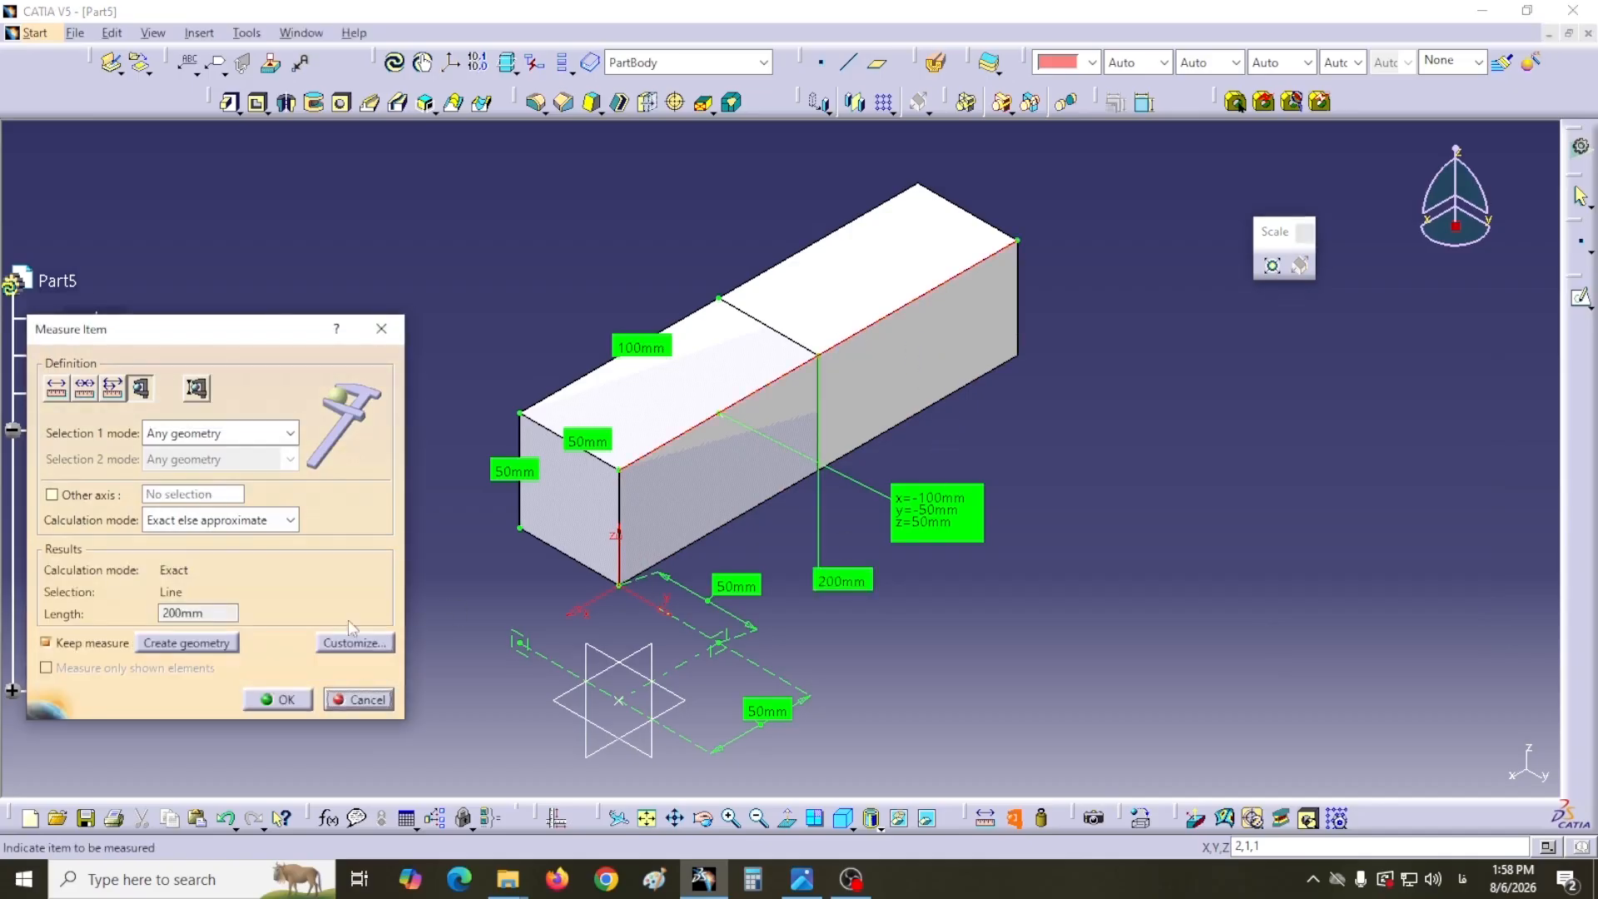
pyautogui.moveTo(844, 581); pyautogui.dragTo(1100, 391)
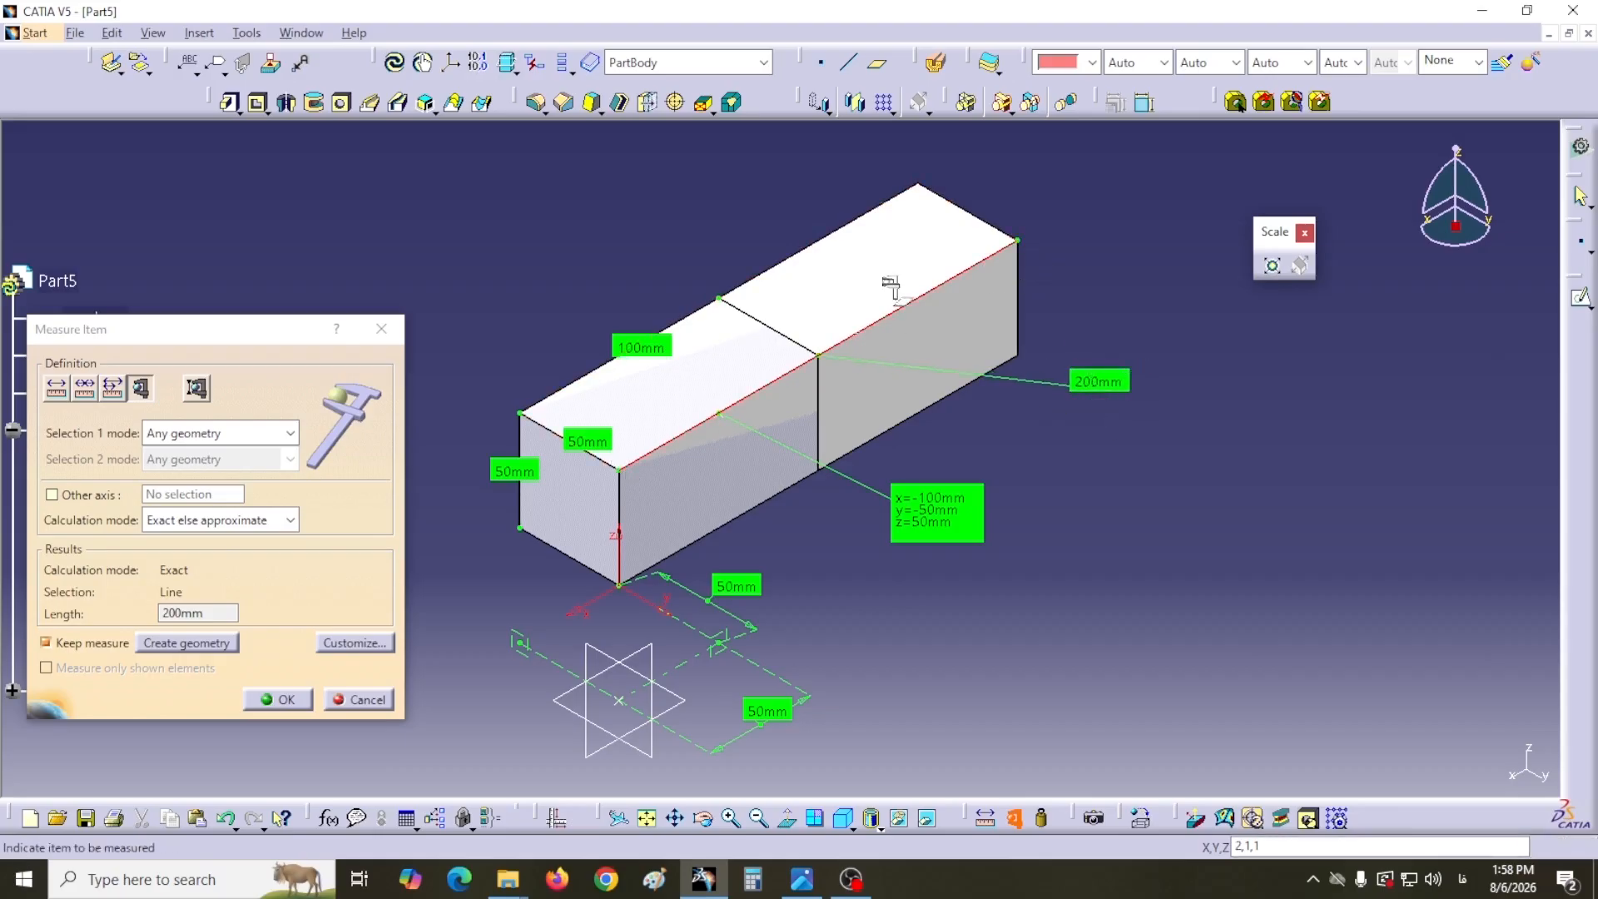
pyautogui.click(359, 700)
# - Measure the length of the block's short upper edge at the near end, and discard the measurement and the affinity
pyautogui.click(1013, 819)
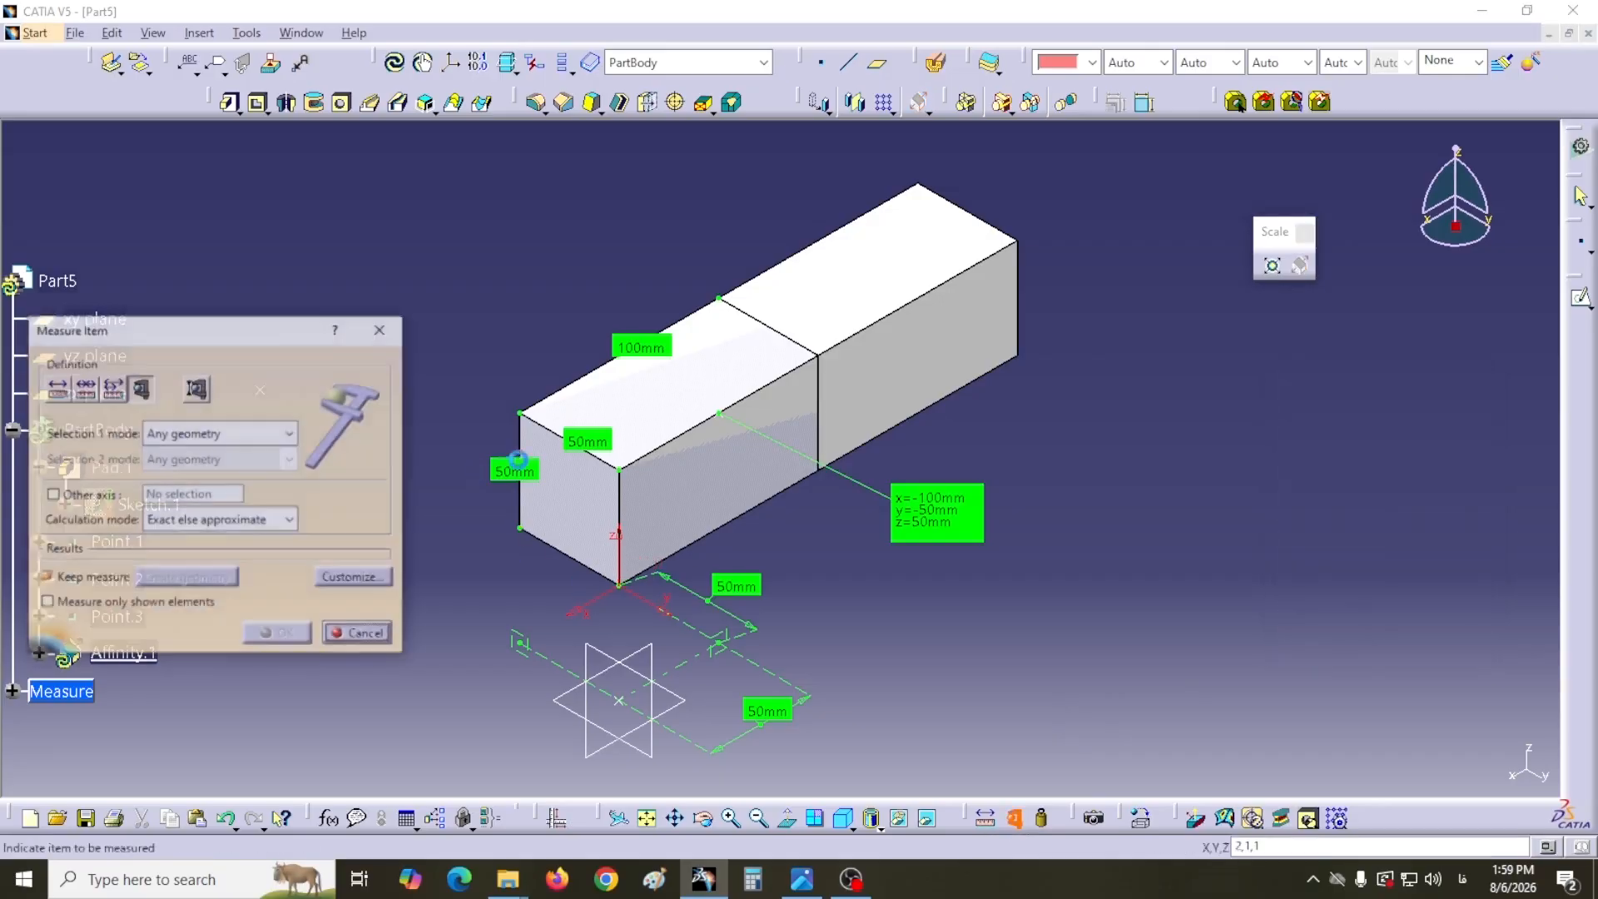
pyautogui.click(562, 435)
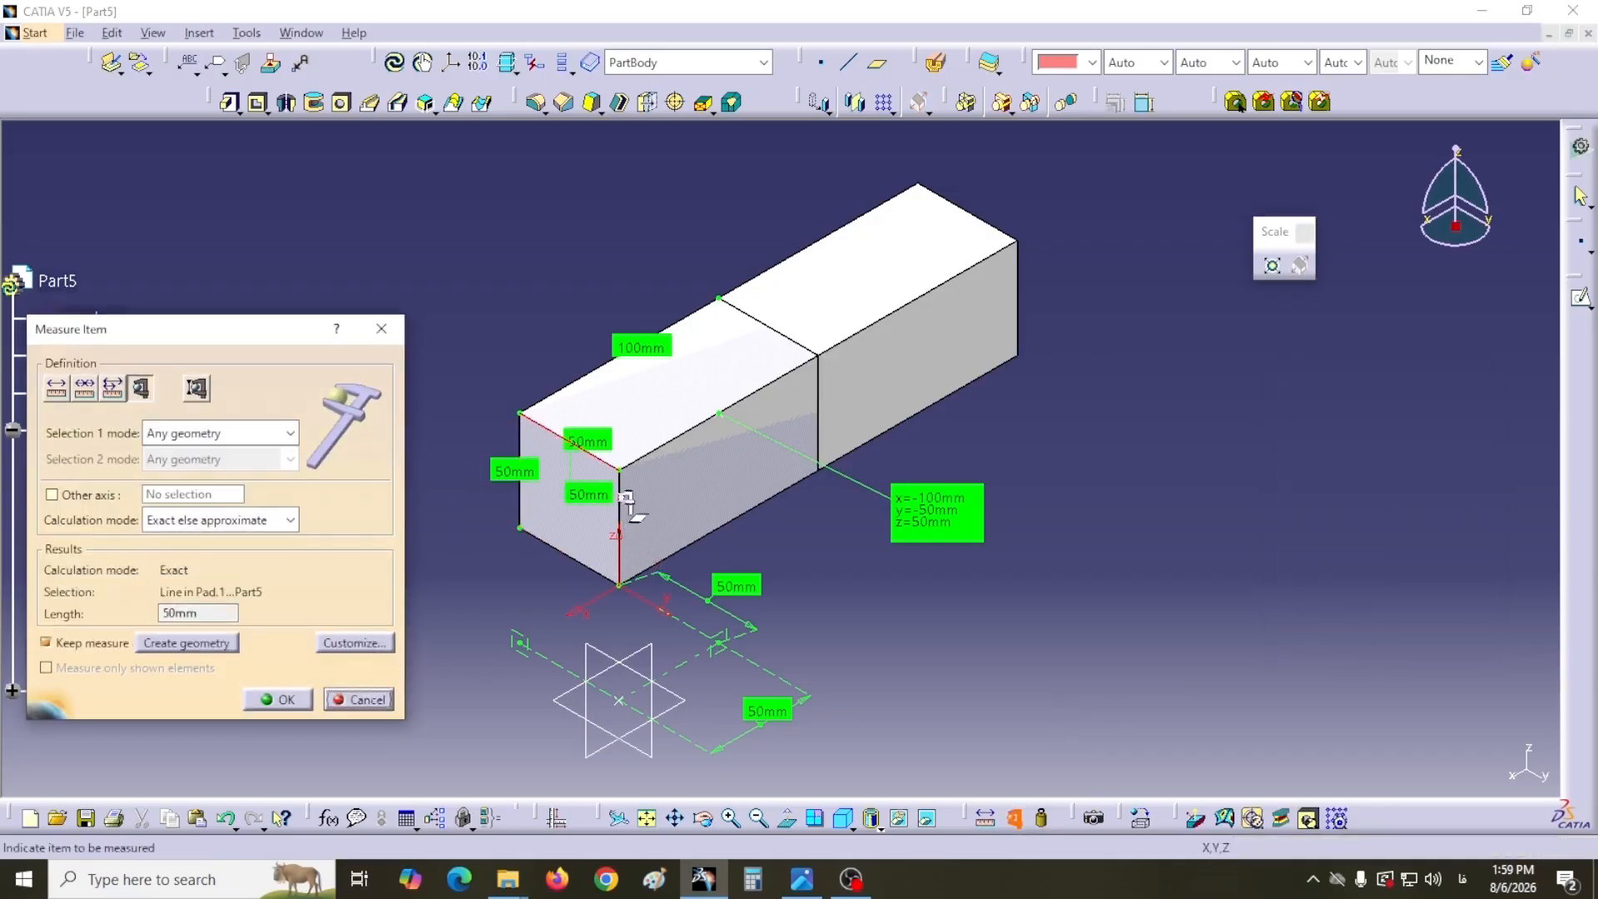
pyautogui.click(358, 700)
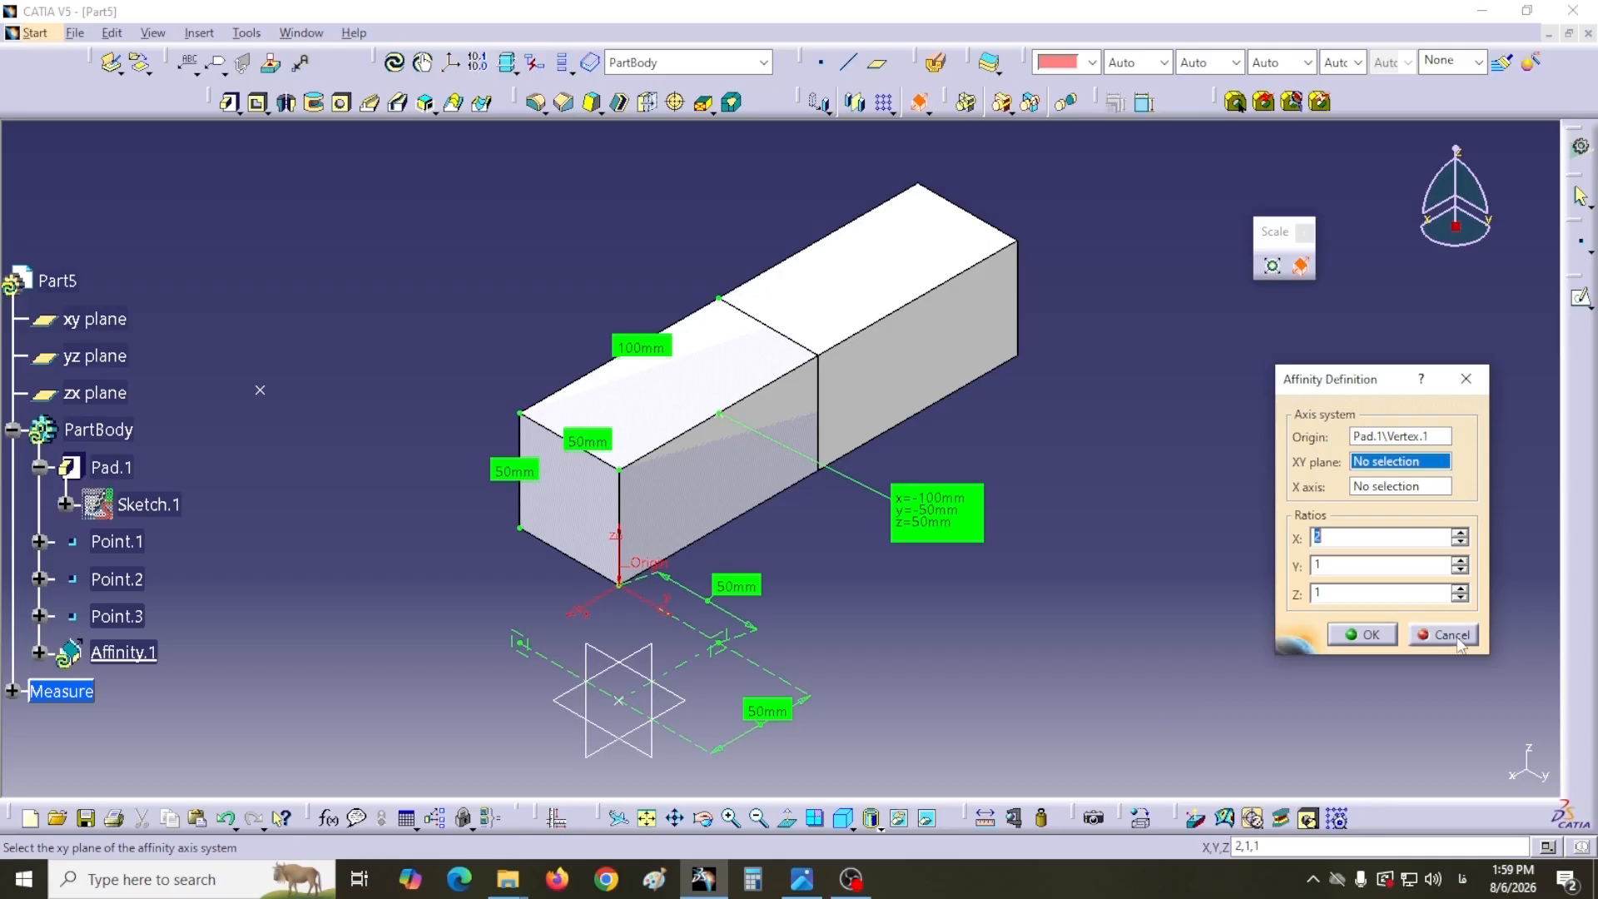
pyautogui.press('Escape')
# - Define a new affinity with the block's near lower corner as the origin and the adjoining long side face as the XY plane
pyautogui.click(1298, 265)
pyautogui.moveTo(1336, 392); pyautogui.dragTo(1243, 377)
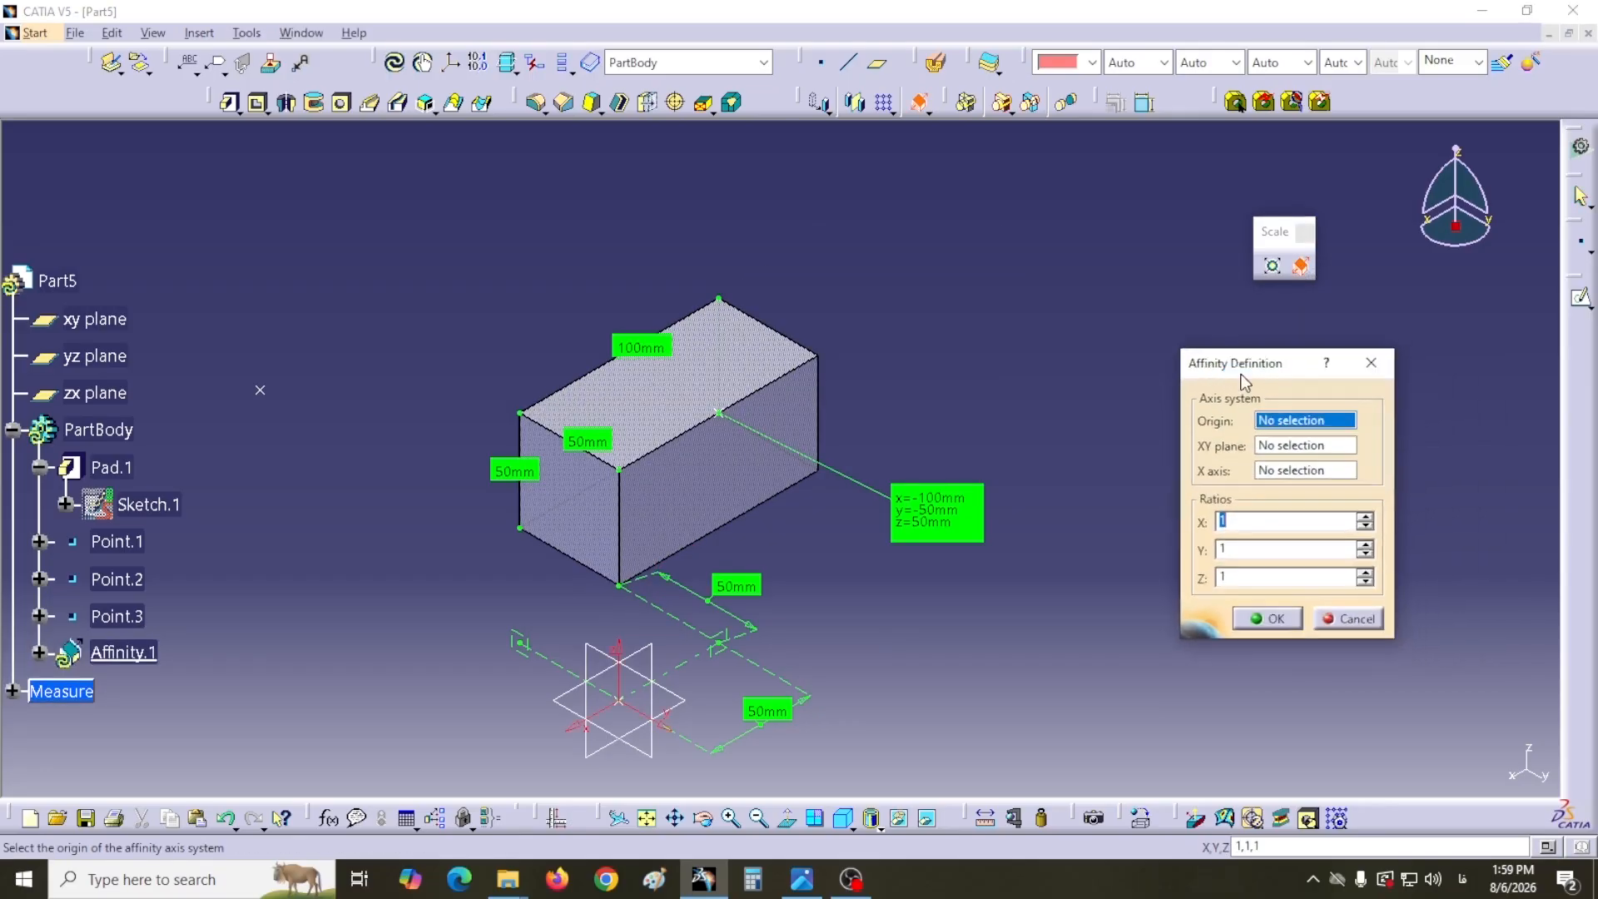
pyautogui.click(620, 585)
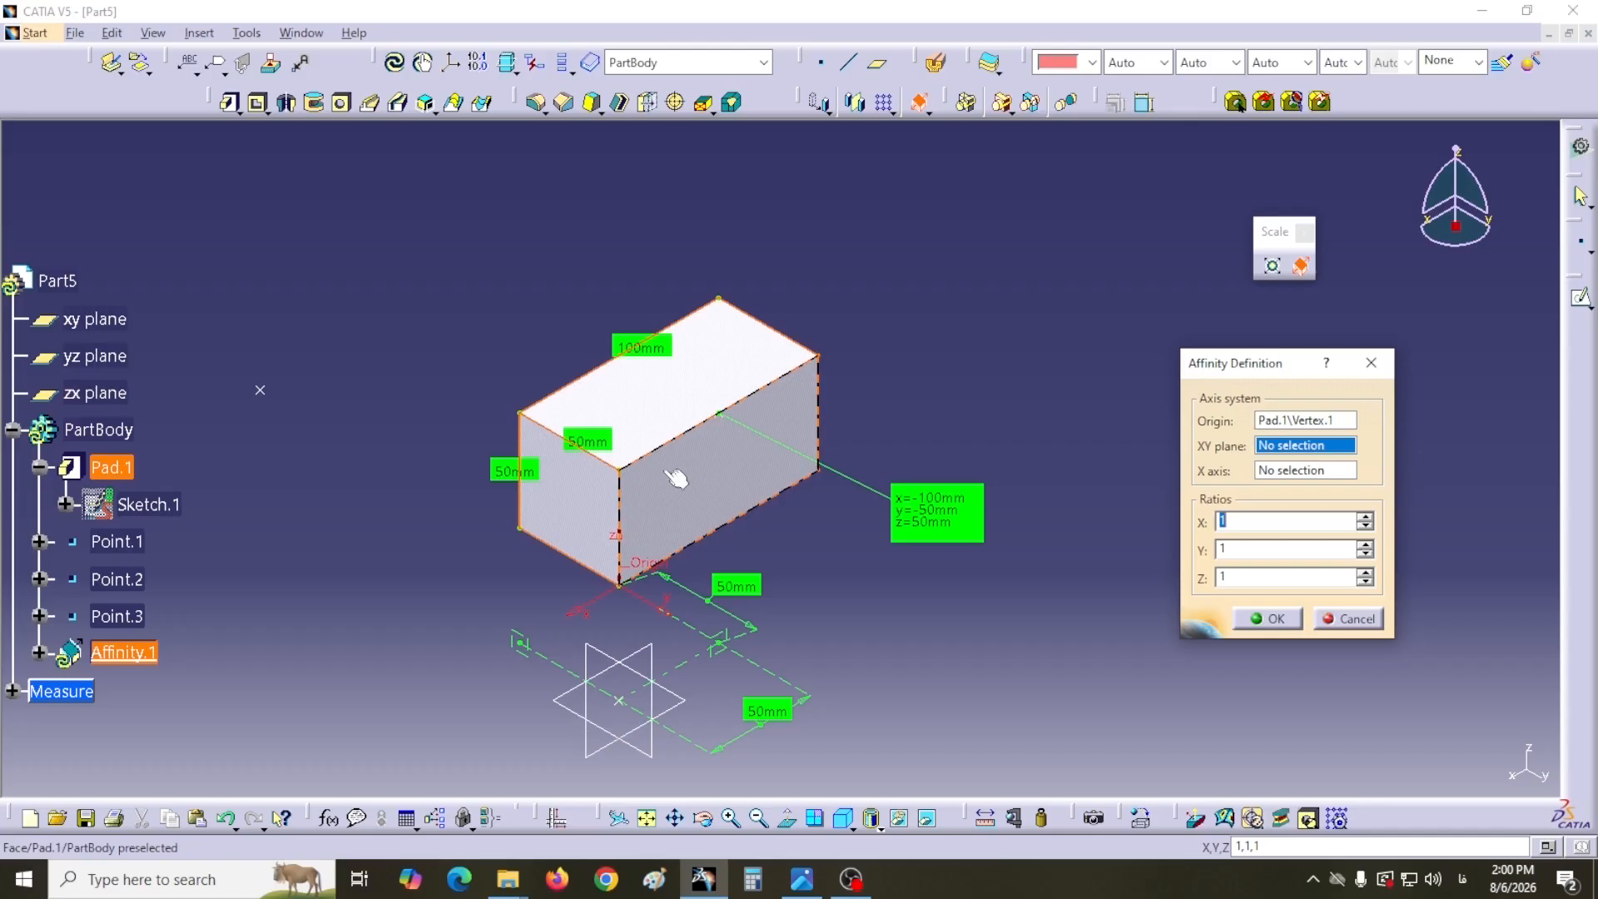
pyautogui.click(696, 490)
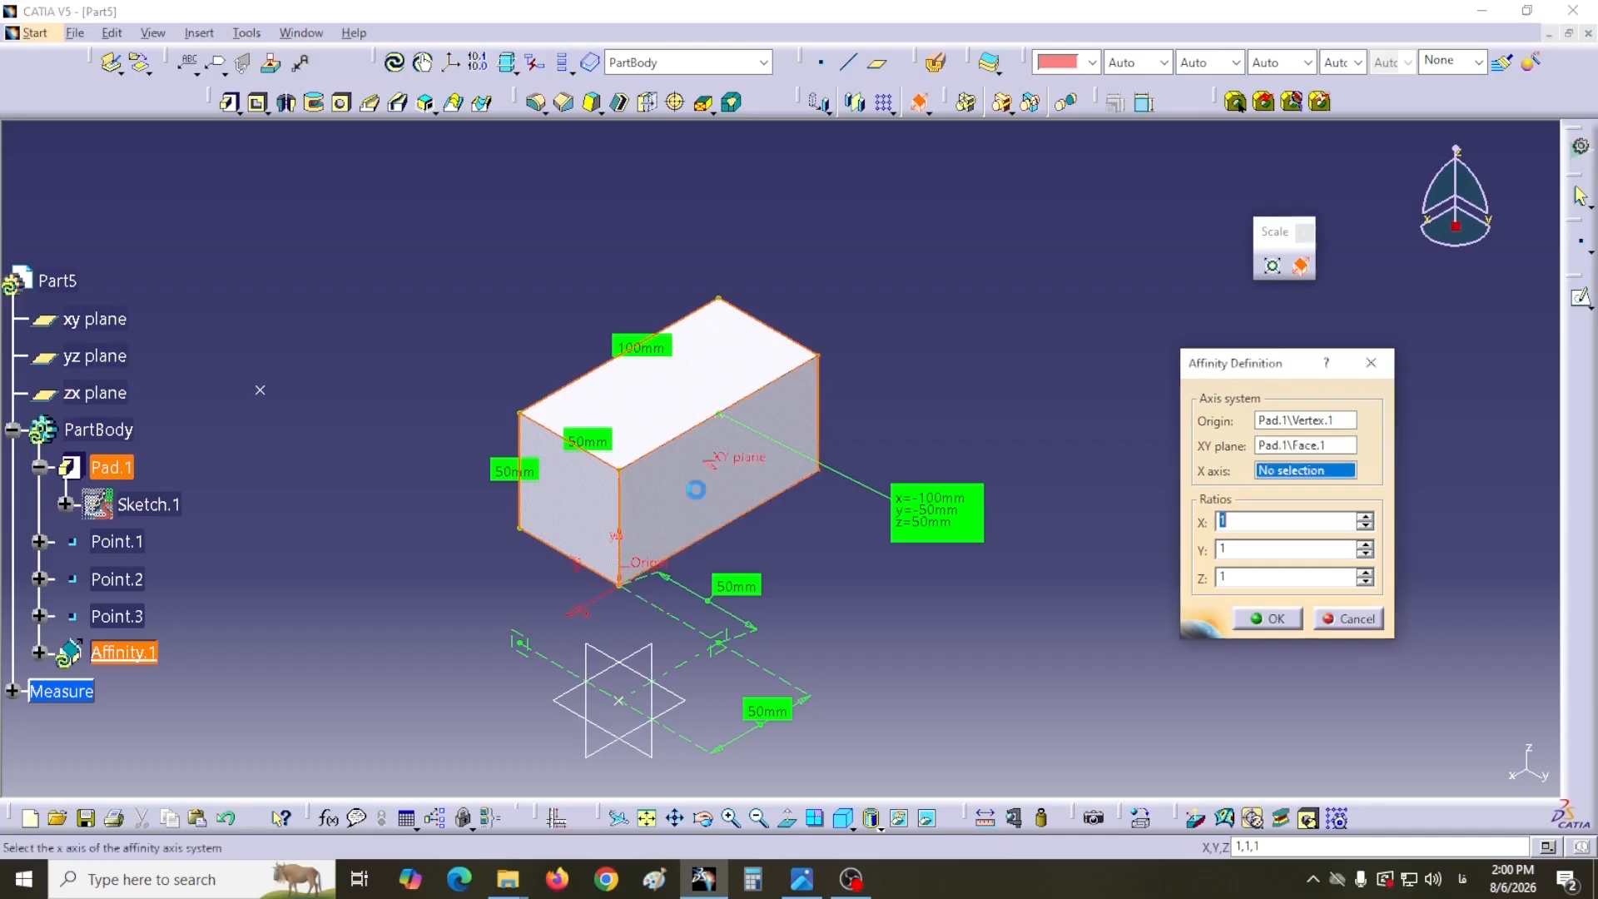
# - Replace the affinity's XY plane with the block's near end face, and try the far end face instead
pyautogui.moveTo(823, 589)
pyautogui.mouseDown(button='middle')
pyautogui.moveTo(820, 553)
pyautogui.moveTo(749, 560)
pyautogui.moveTo(717, 646)
pyautogui.moveTo(795, 466)
pyautogui.mouseUp(button='middle')
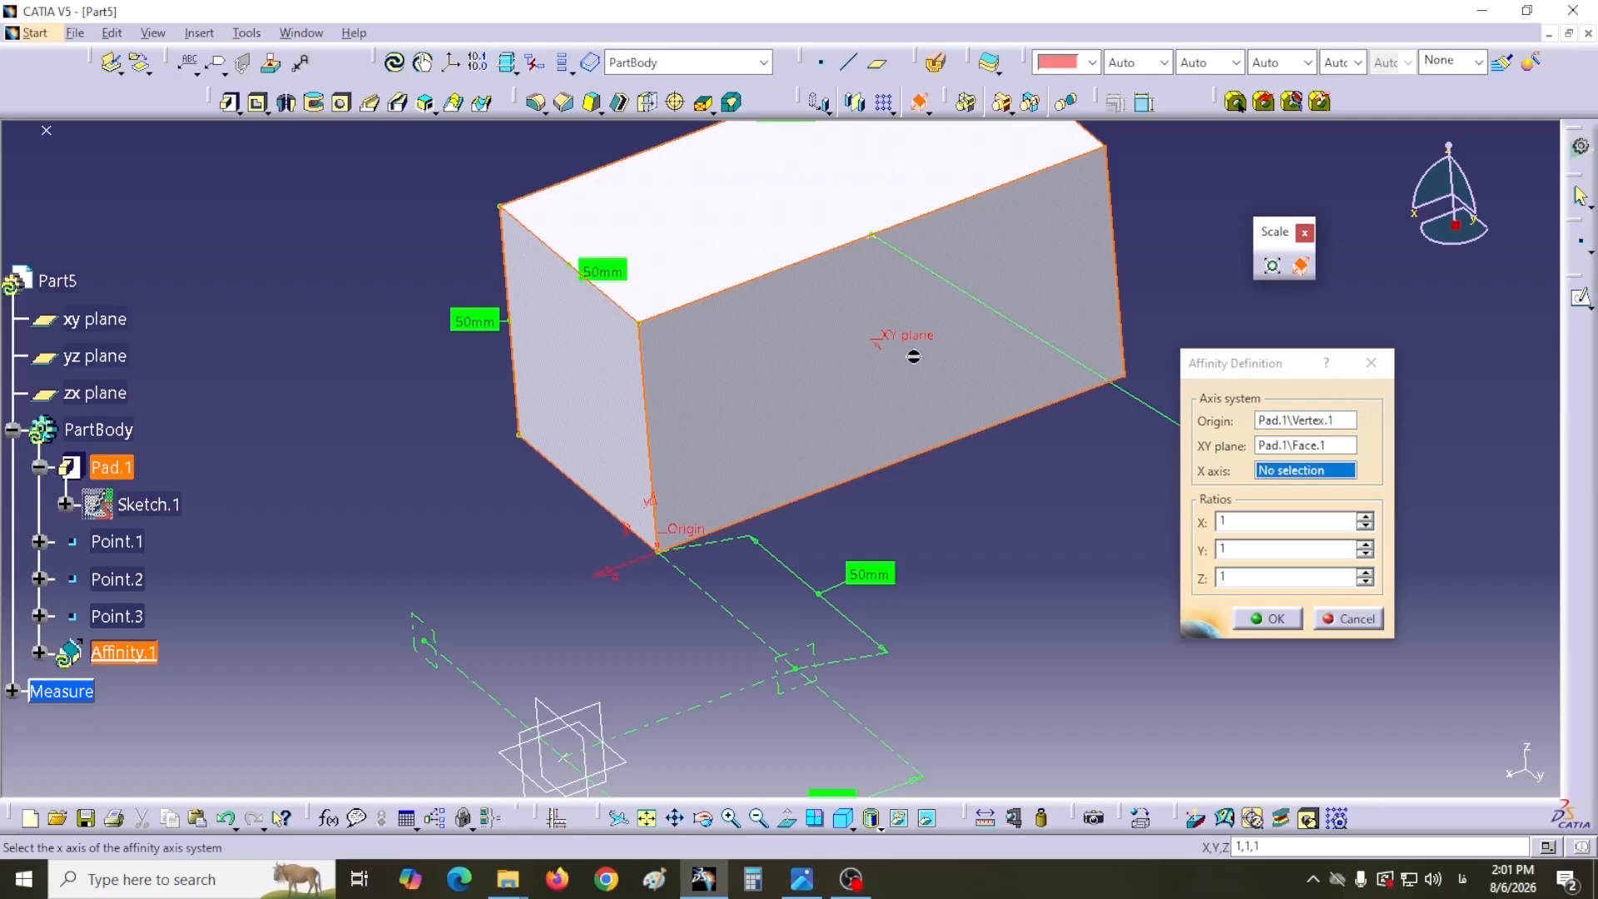
pyautogui.click(1308, 447)
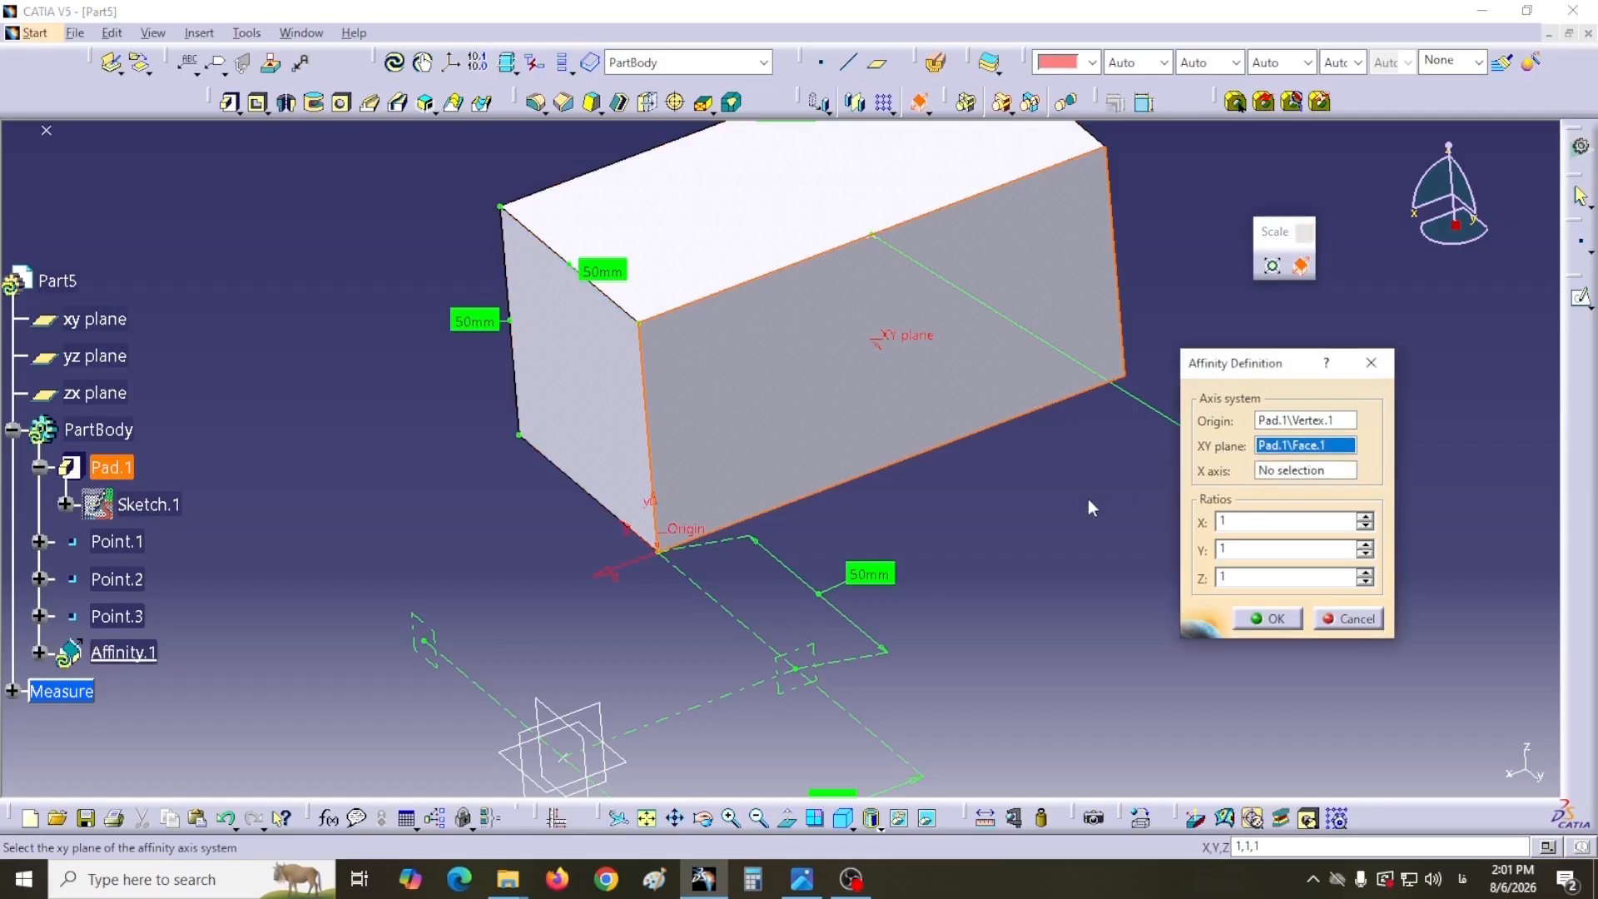
pyautogui.click(610, 406)
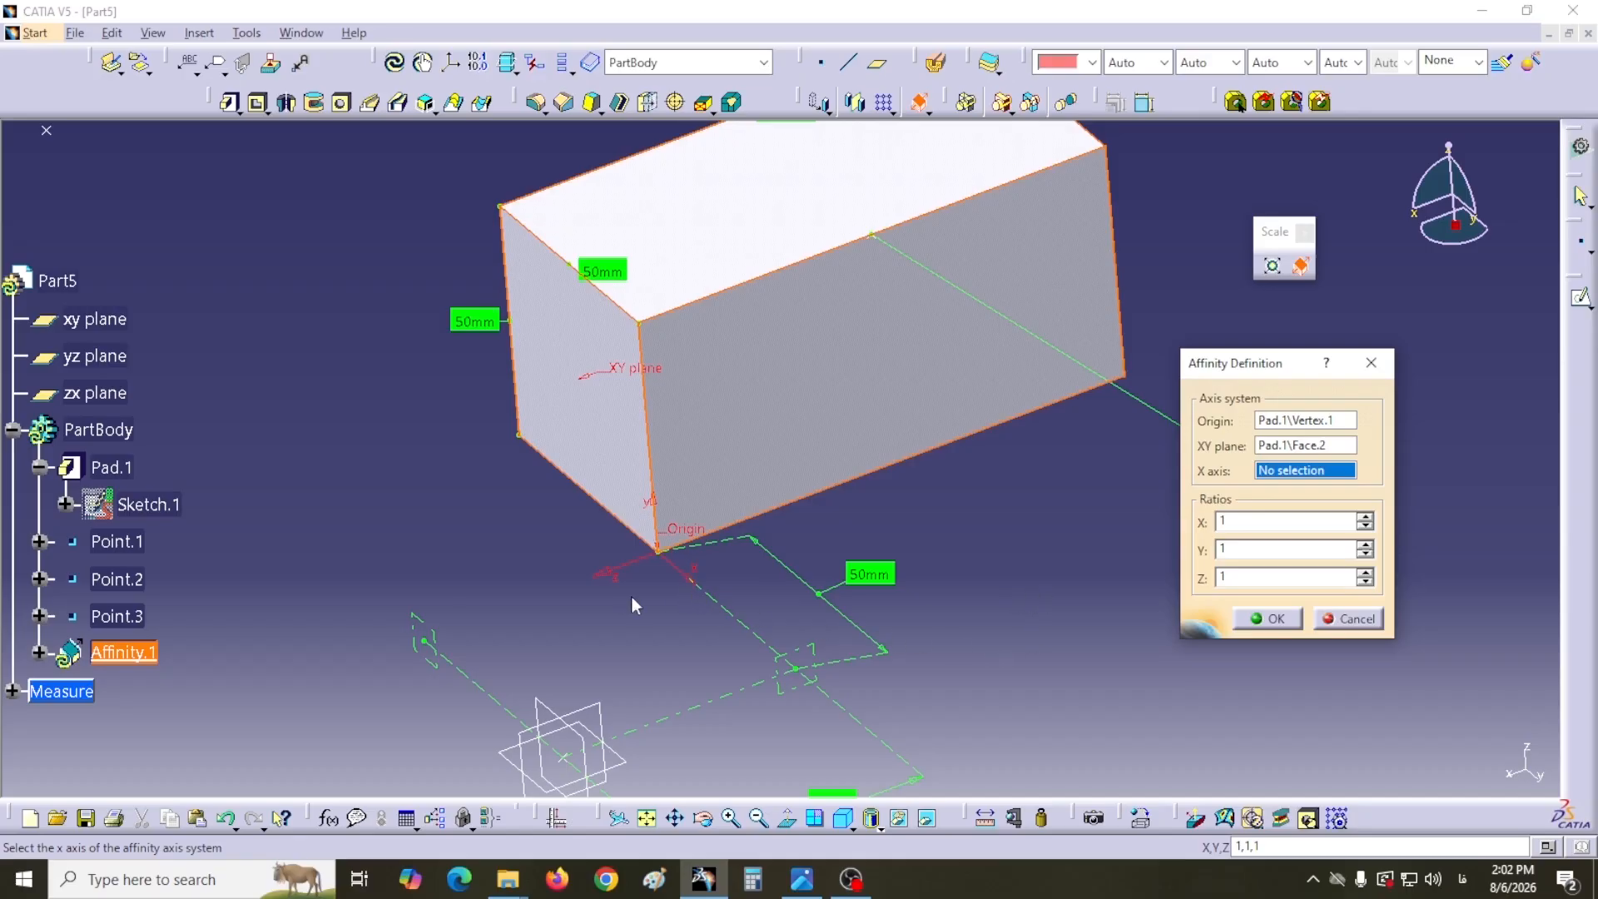
pyautogui.moveTo(863, 532); pyautogui.dragTo(899, 402, button='middle')
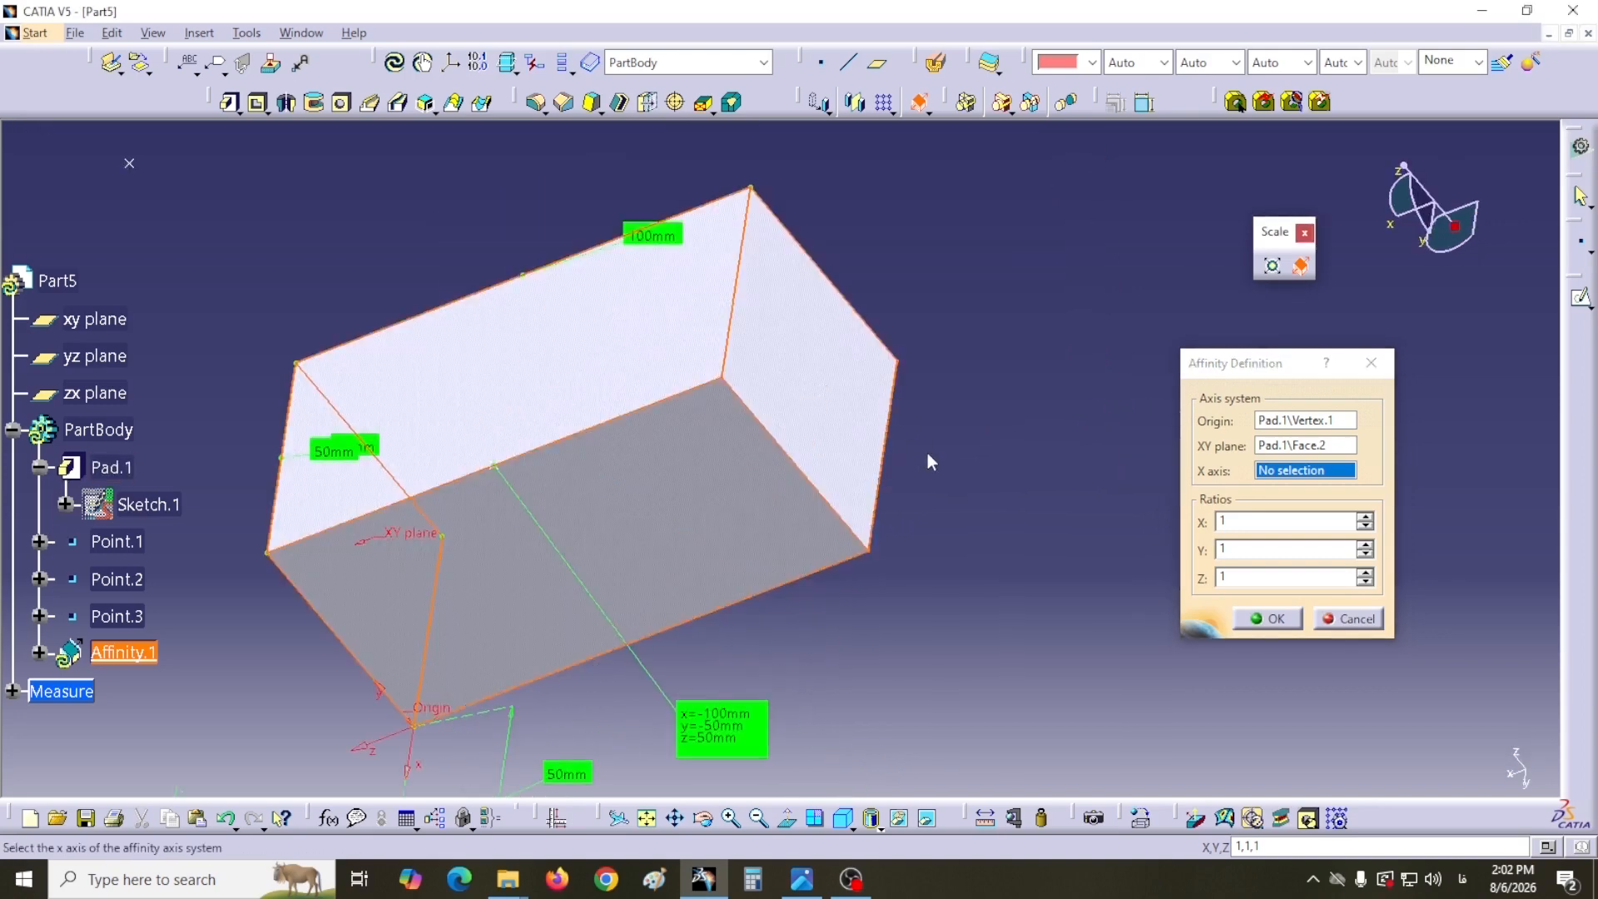
pyautogui.click(1303, 447)
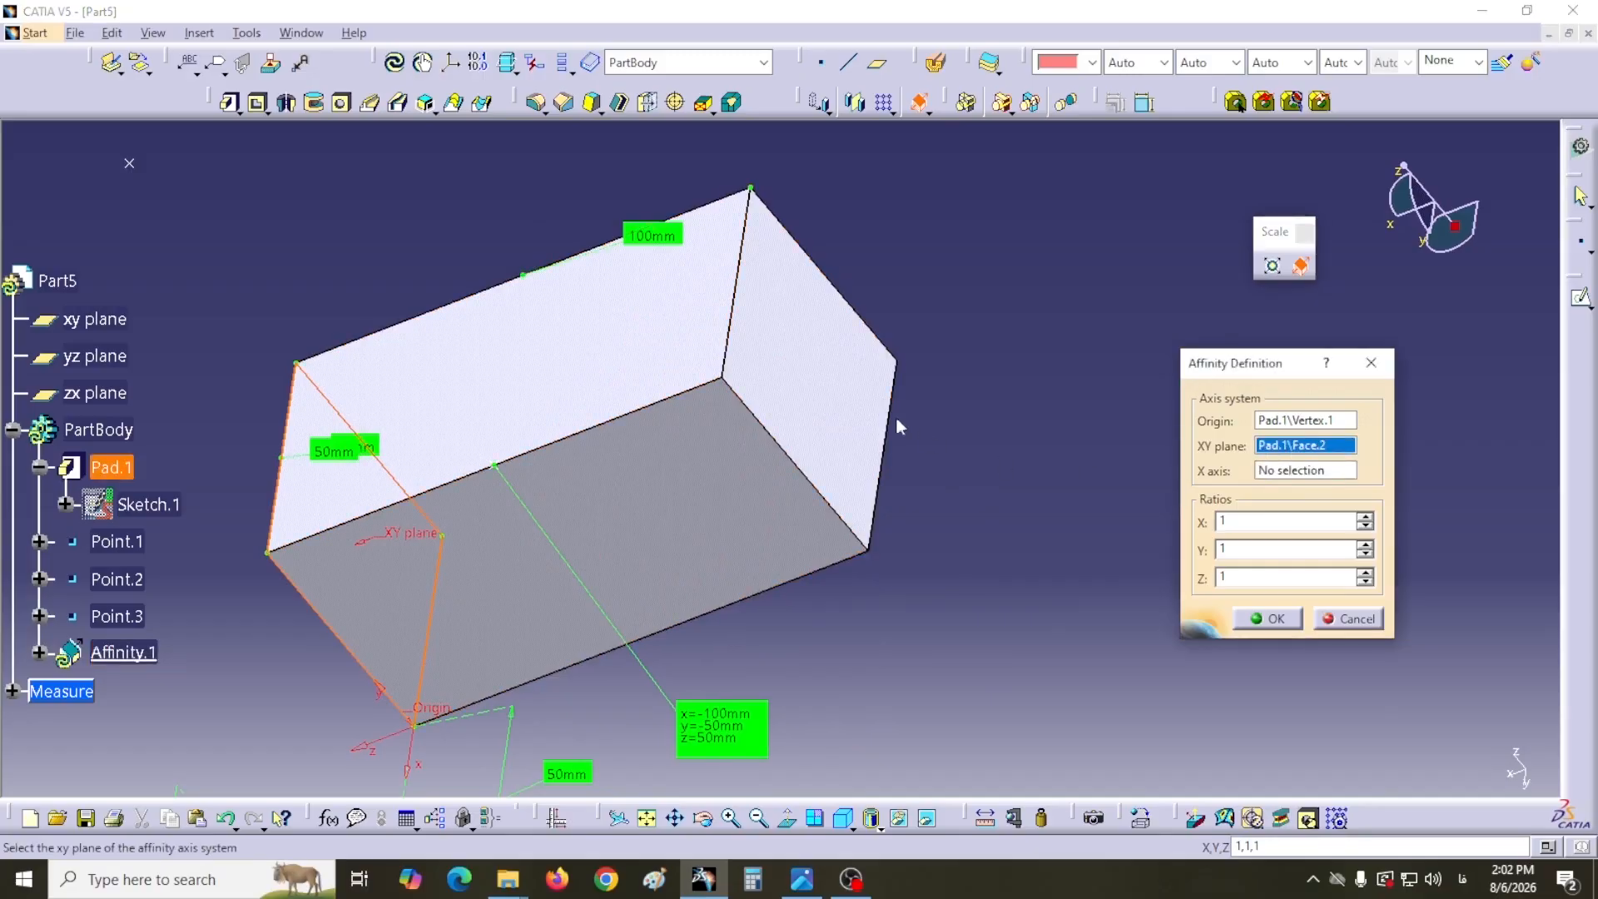
pyautogui.click(833, 400)
# - Start a new affinity on the block and use the lower corner at its far end as the origin
pyautogui.moveTo(874, 607); pyautogui.dragTo(799, 361, button='middle')
pyautogui.moveTo(596, 528); pyautogui.dragTo(784, 484, button='middle')
pyautogui.moveTo(623, 681); pyautogui.dragTo(808, 508, button='middle')
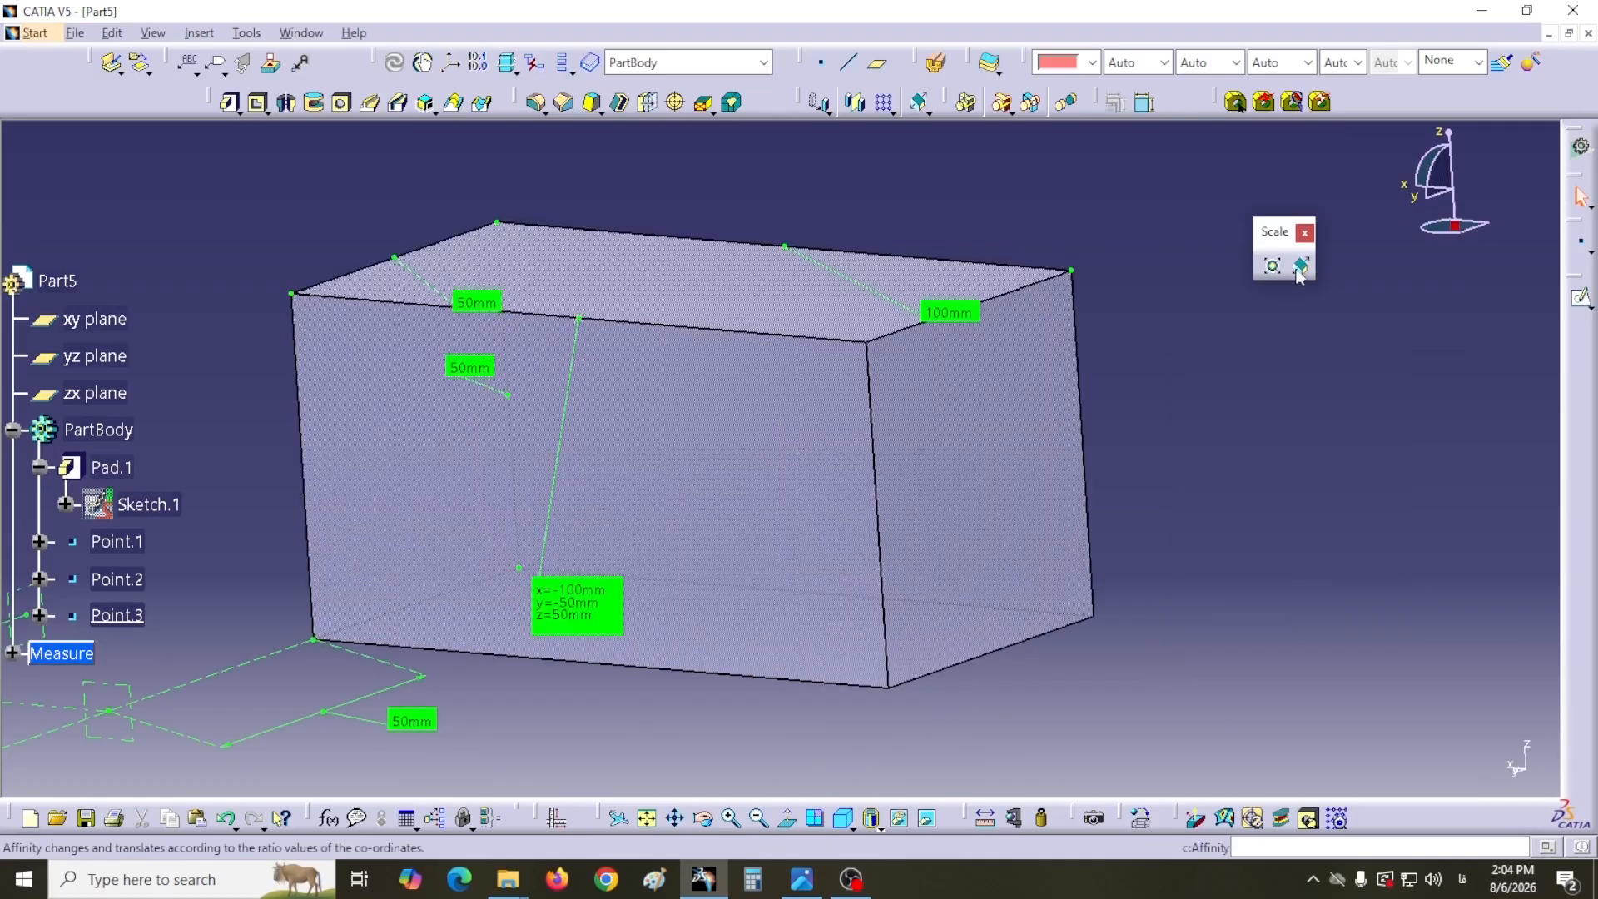
pyautogui.click(1299, 266)
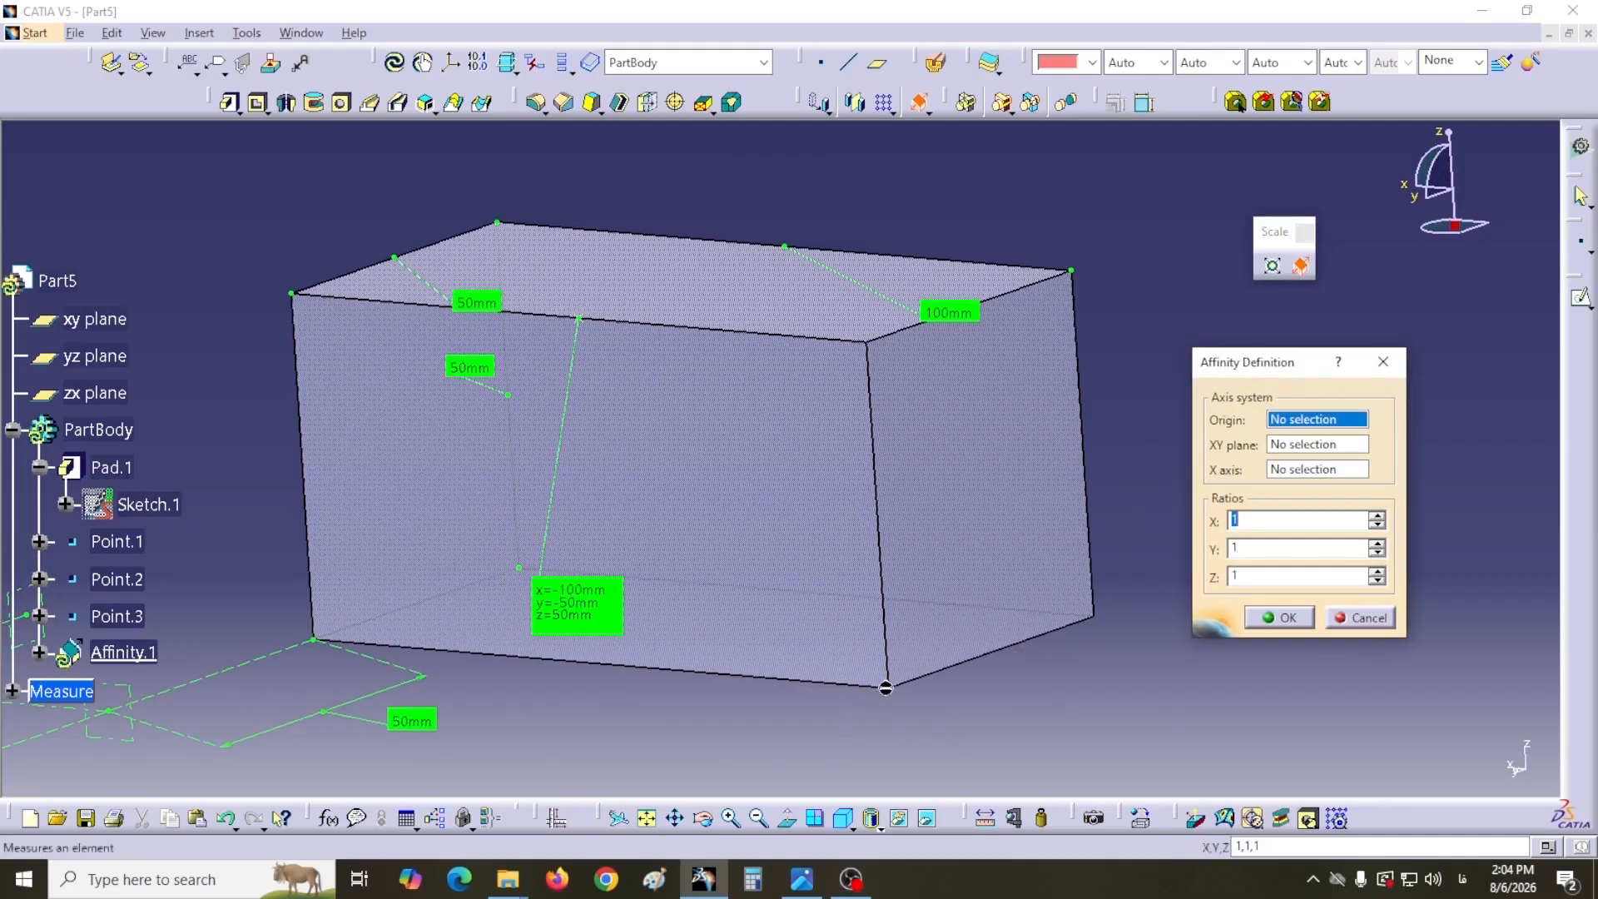
pyautogui.click(888, 686)
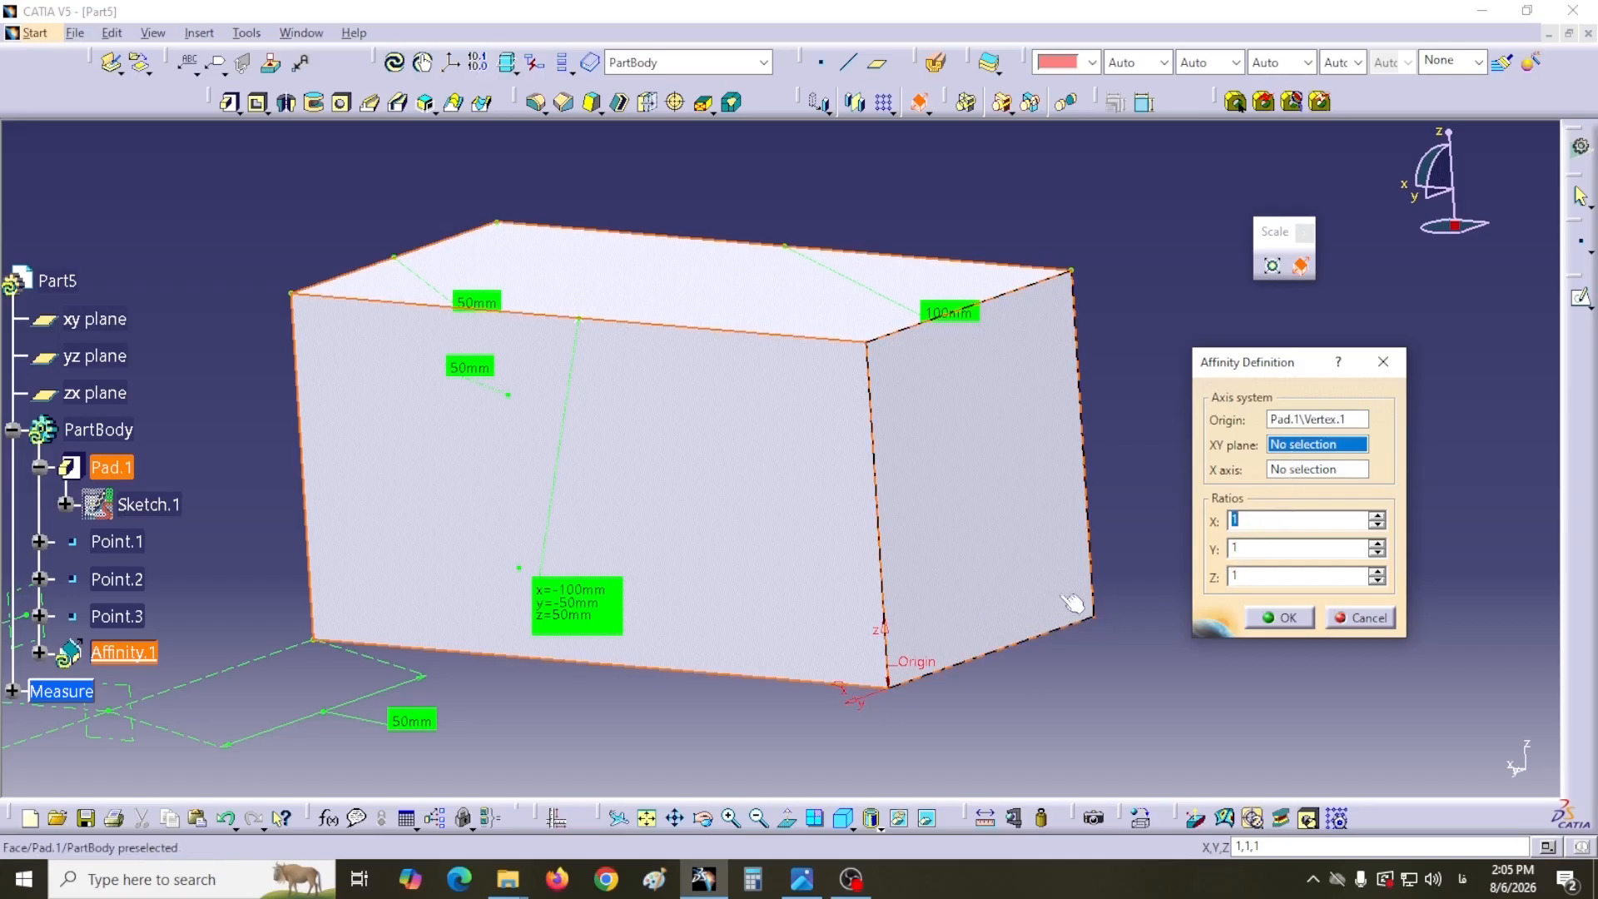
# - Use the block's end face as the affinity's XY plane and the long lower side edge as its X axis
pyautogui.click(969, 466)
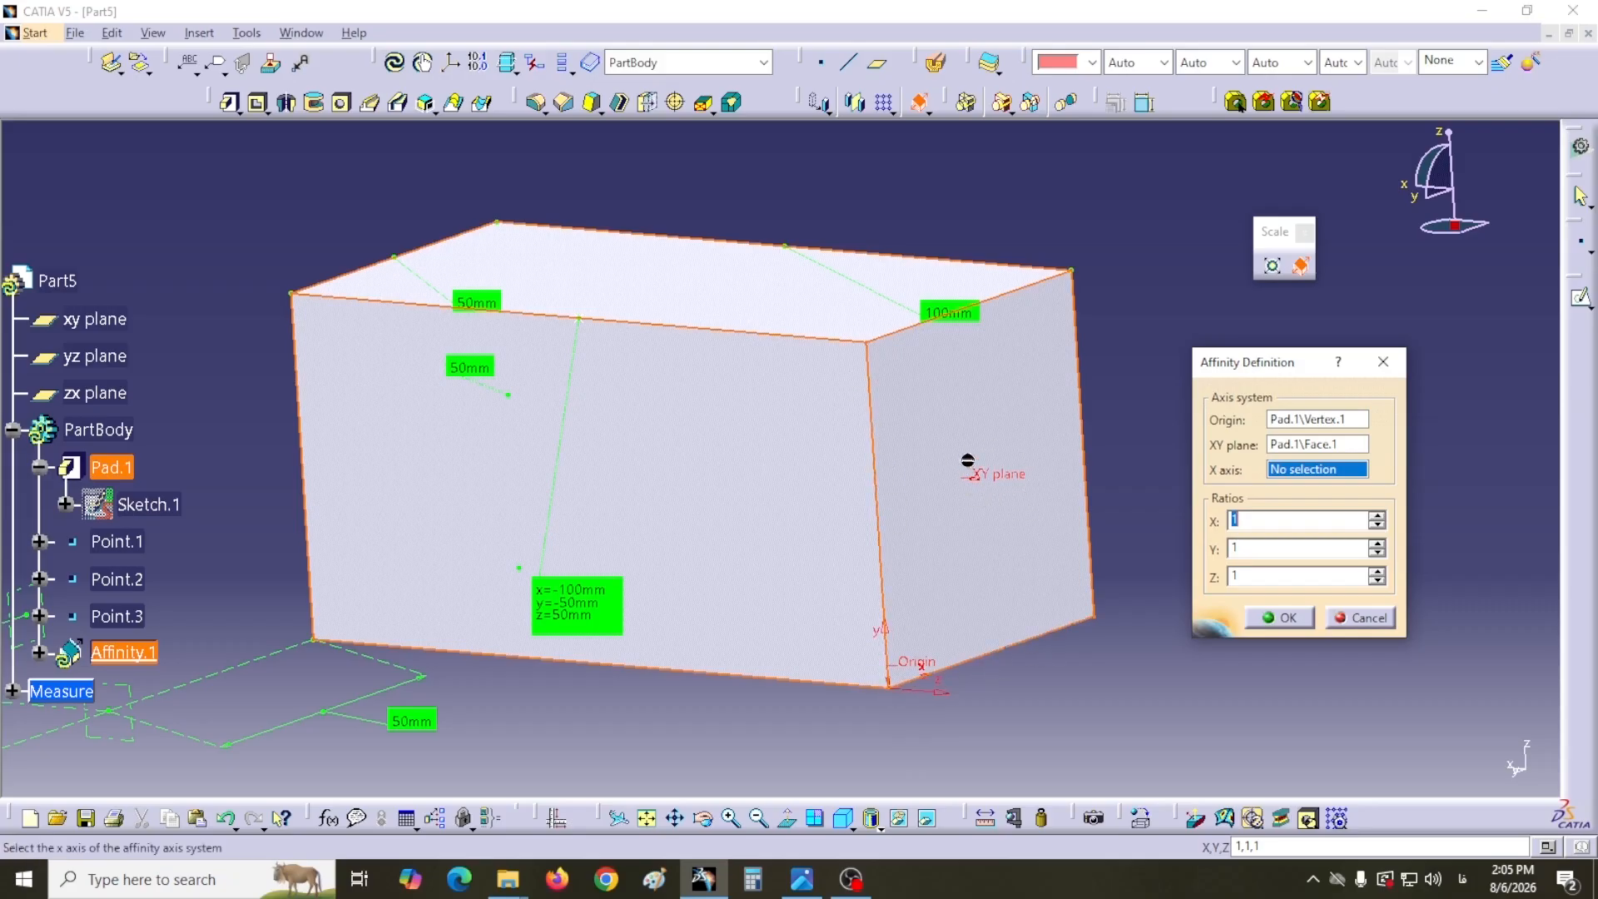
pyautogui.scroll(1, 966, 467)
pyautogui.moveTo(966, 467); pyautogui.dragTo(1032, 541, button='middle')
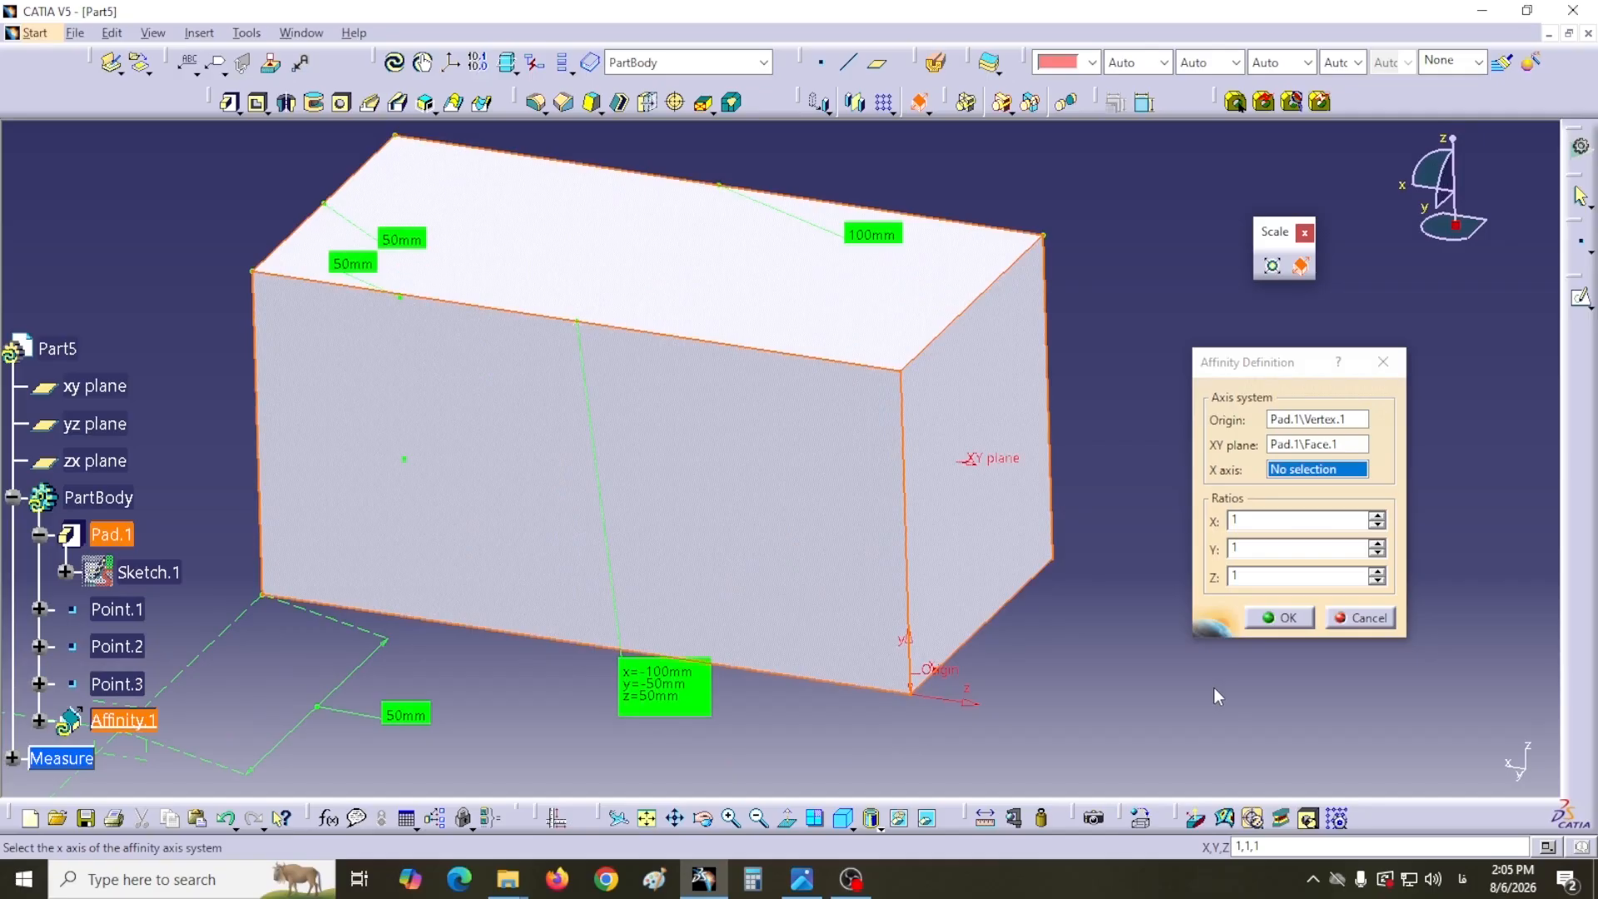
pyautogui.click(1305, 470)
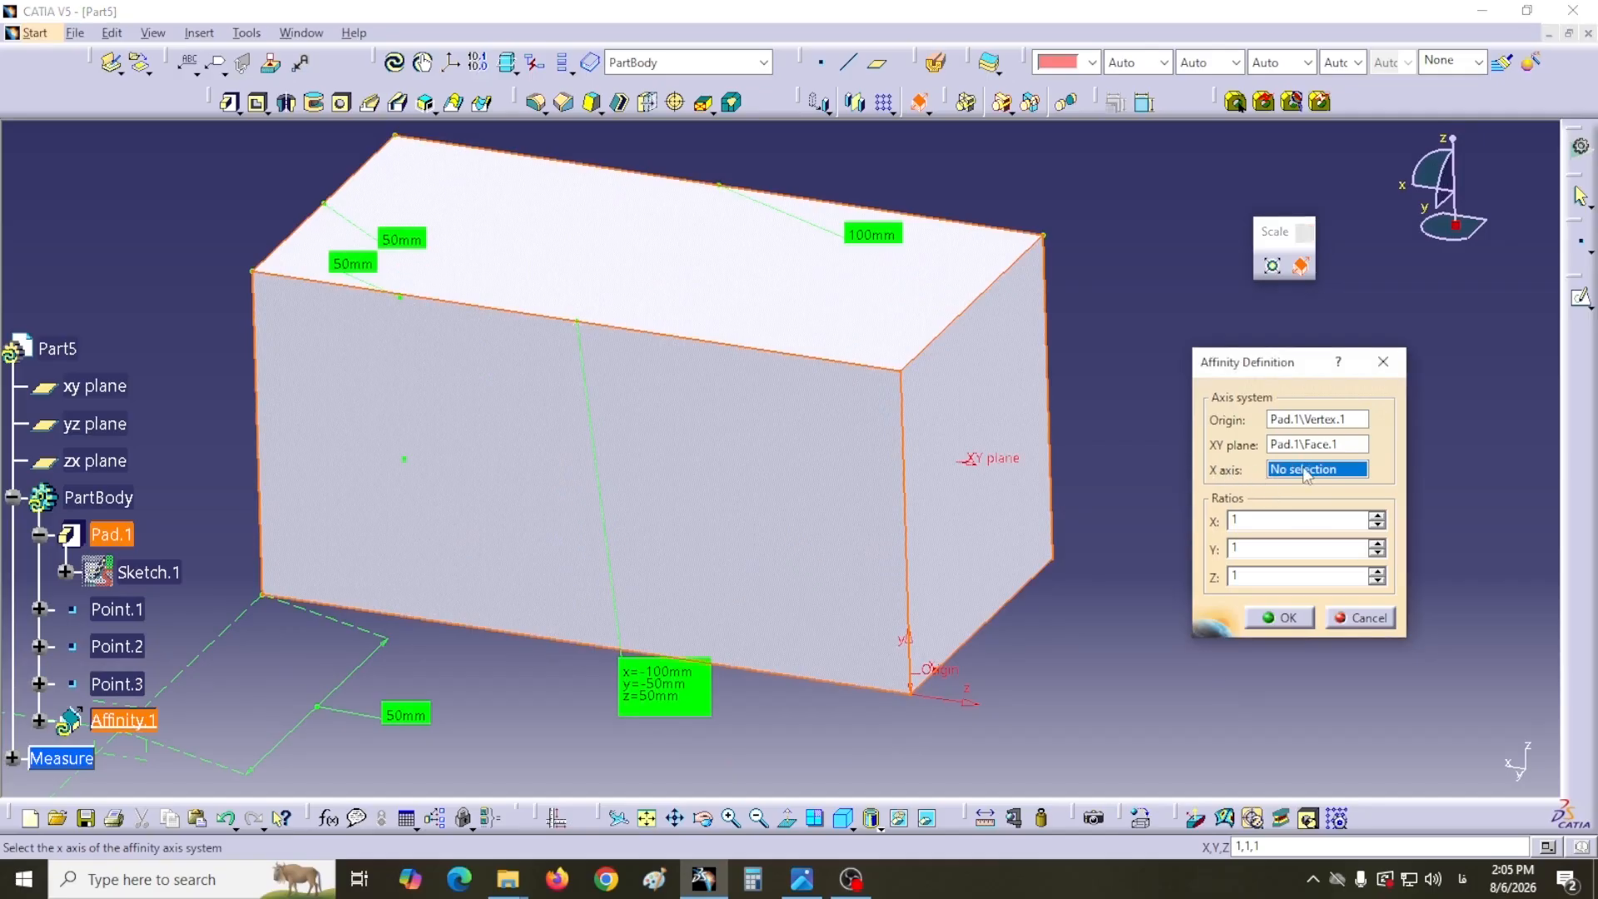
pyautogui.click(820, 679)
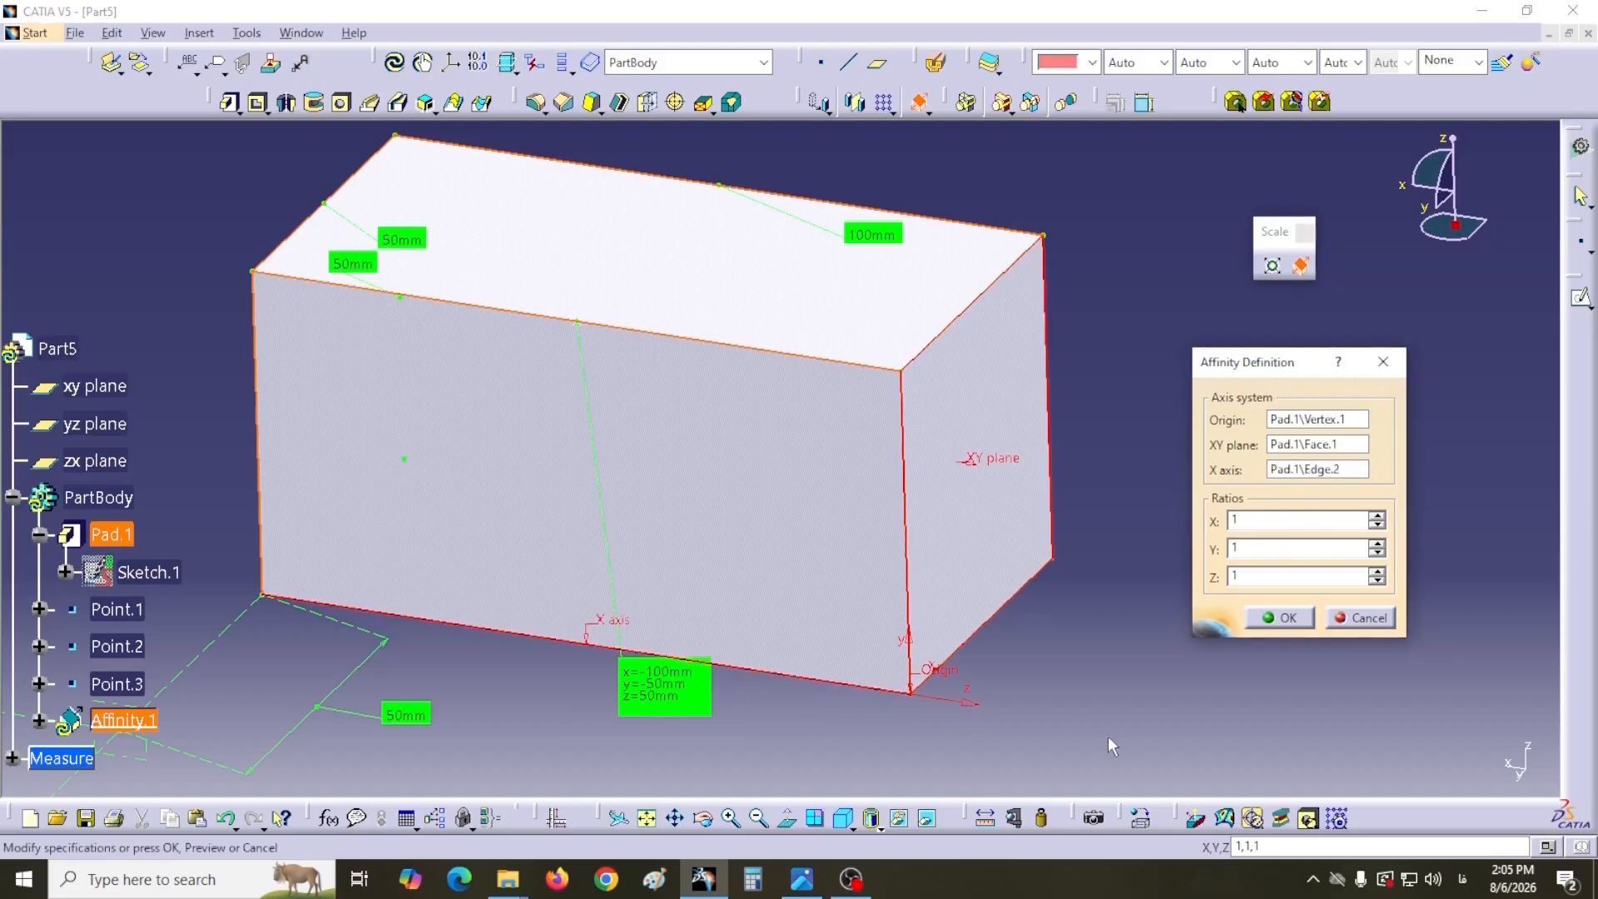
# - Set the affinity's X ratio to 2
pyautogui.moveTo(1142, 680); pyautogui.dragTo(1122, 644, button='middle')
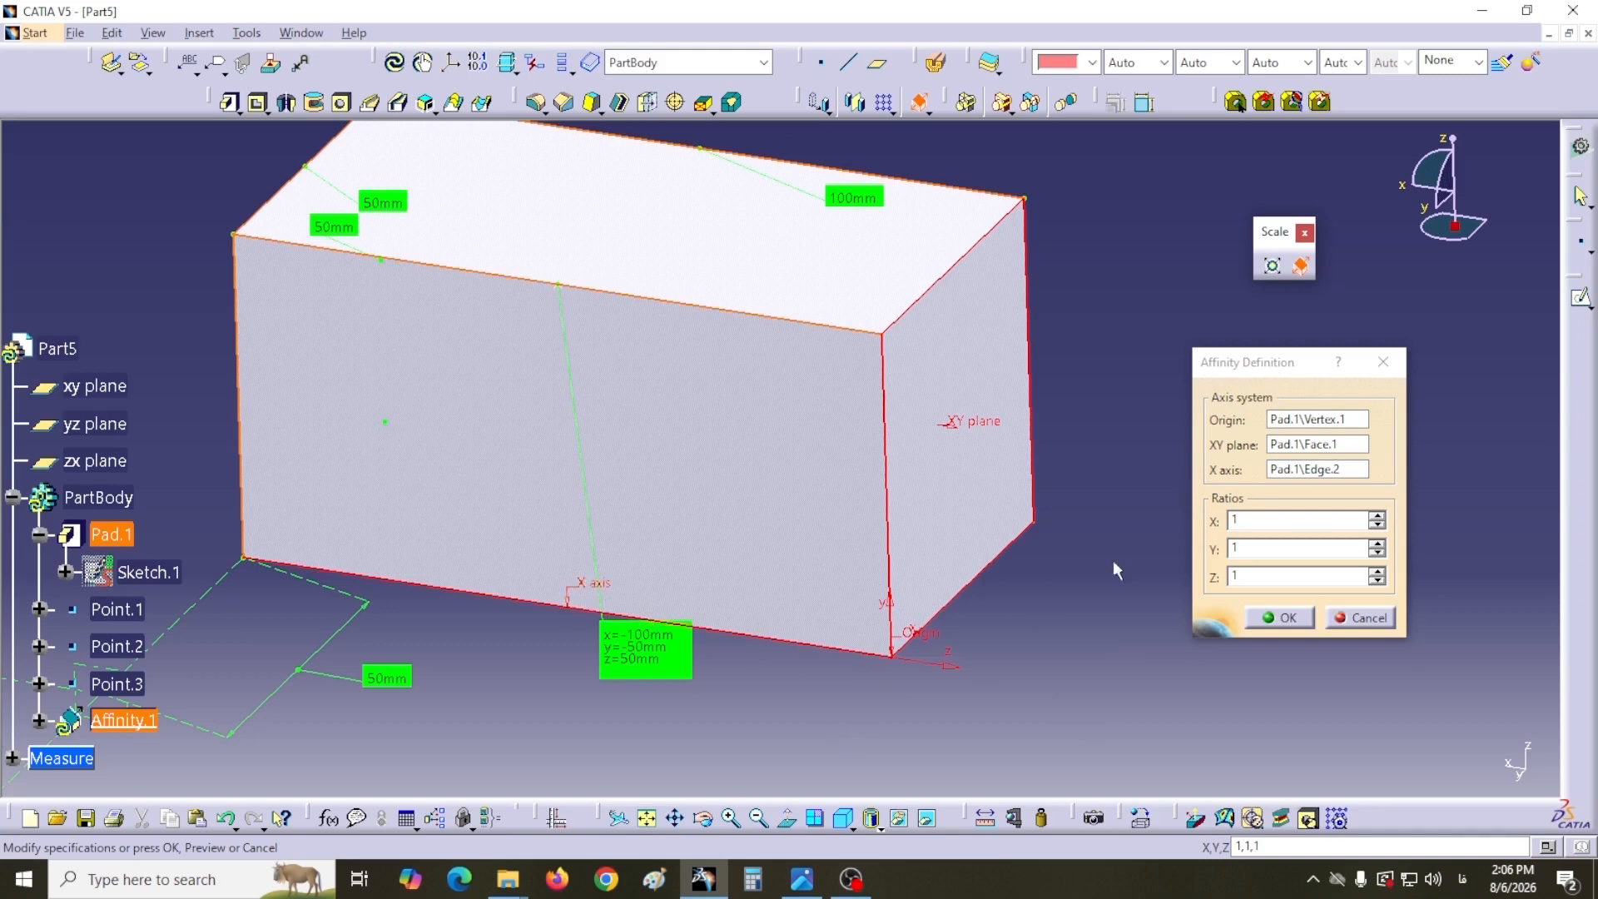
pyautogui.moveTo(1266, 524); pyautogui.dragTo(1160, 602)
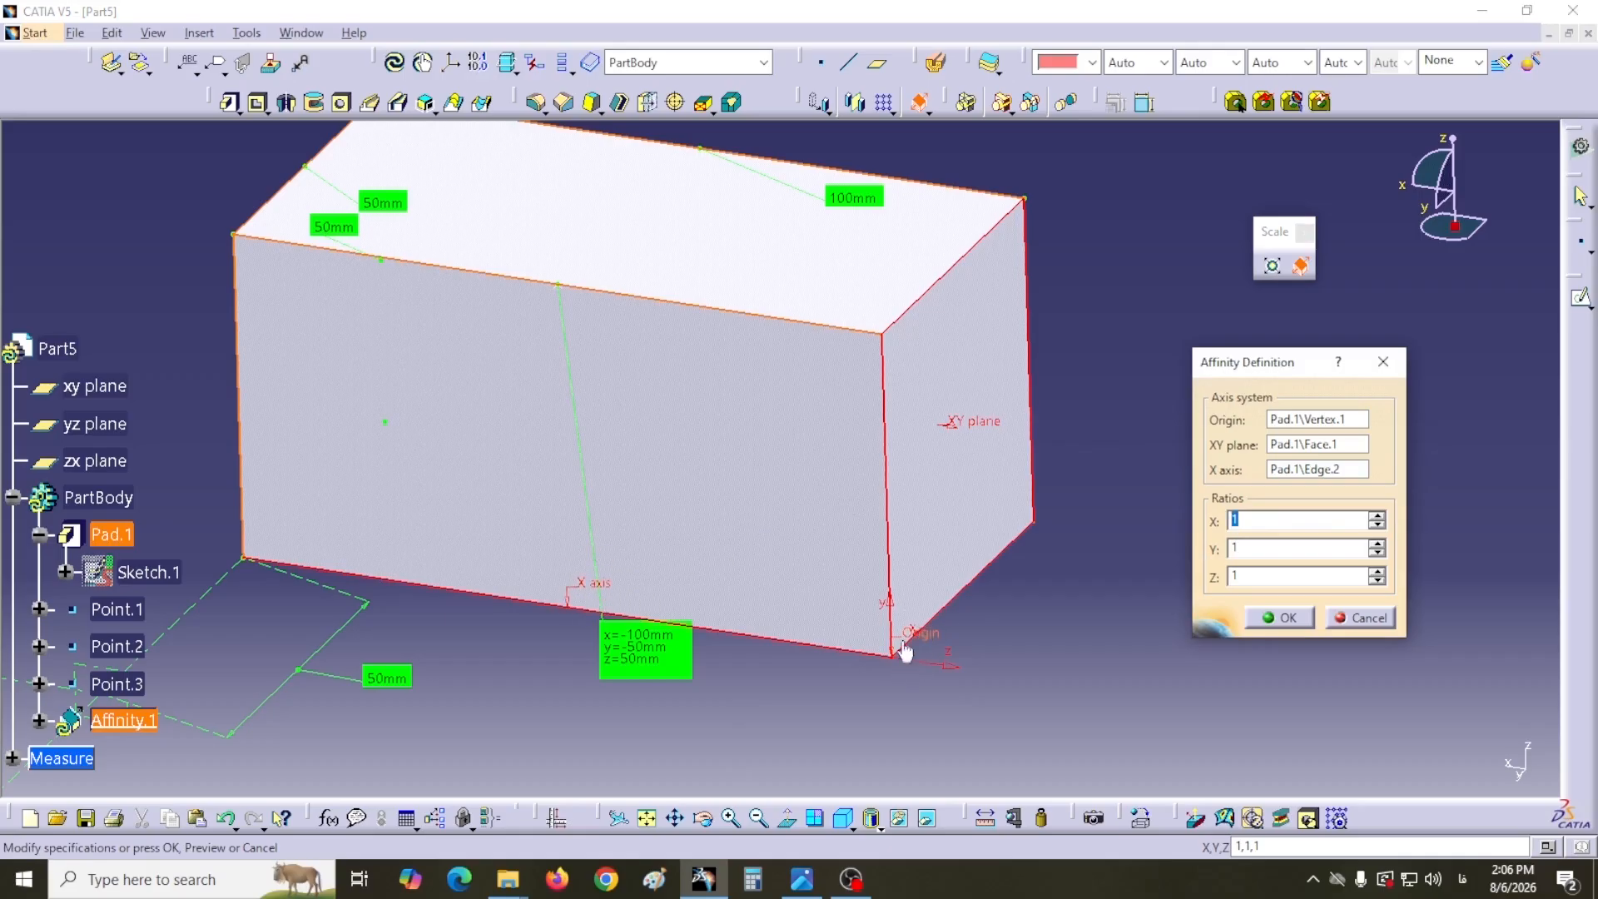
pyautogui.moveTo(924, 639); pyautogui.dragTo(832, 574, button='middle')
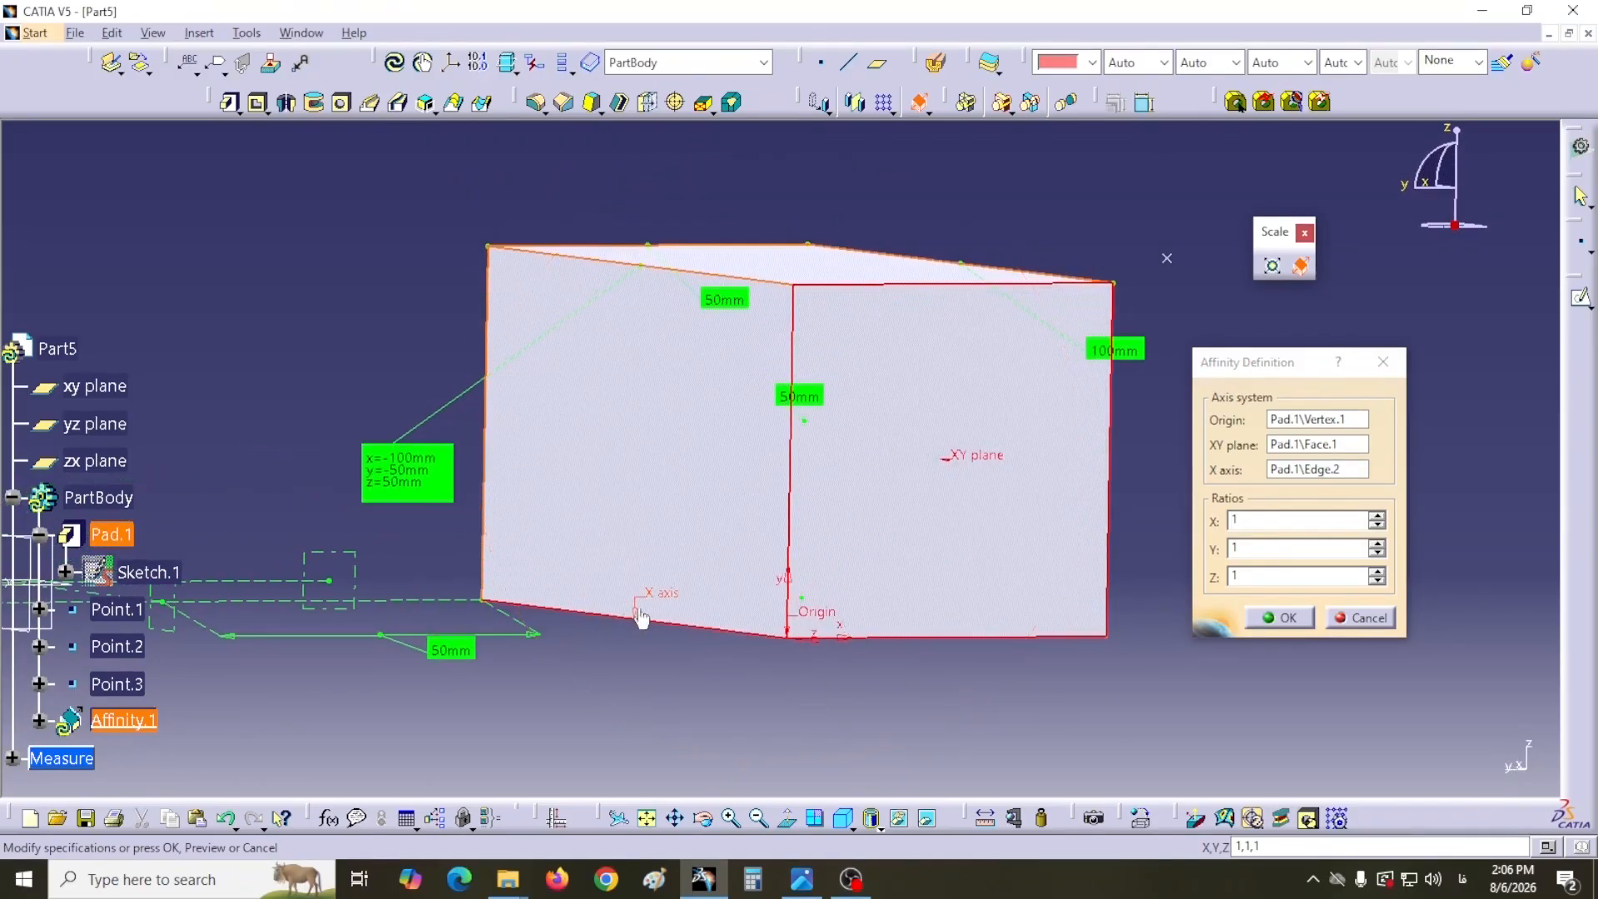
pyautogui.doubleClick(1229, 521)
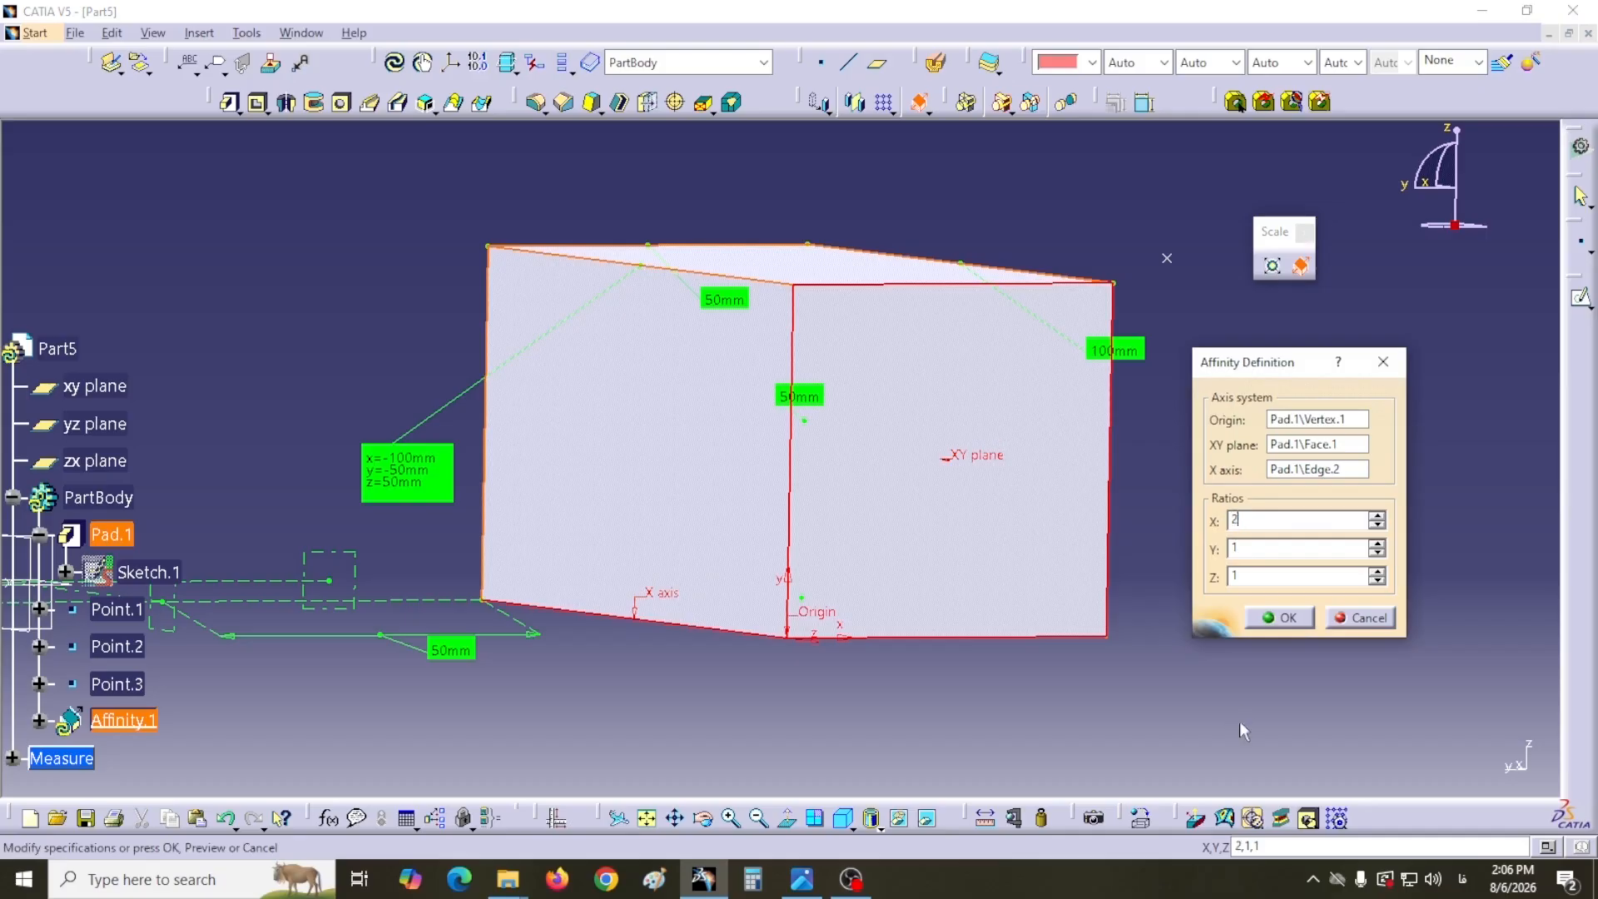
# - Replace the affinity's X axis with the vertical edge that rises from the origin corner
pyautogui.moveTo(936, 691); pyautogui.dragTo(724, 797, button='middle')
pyautogui.moveTo(747, 708); pyautogui.dragTo(750, 745, button='middle')
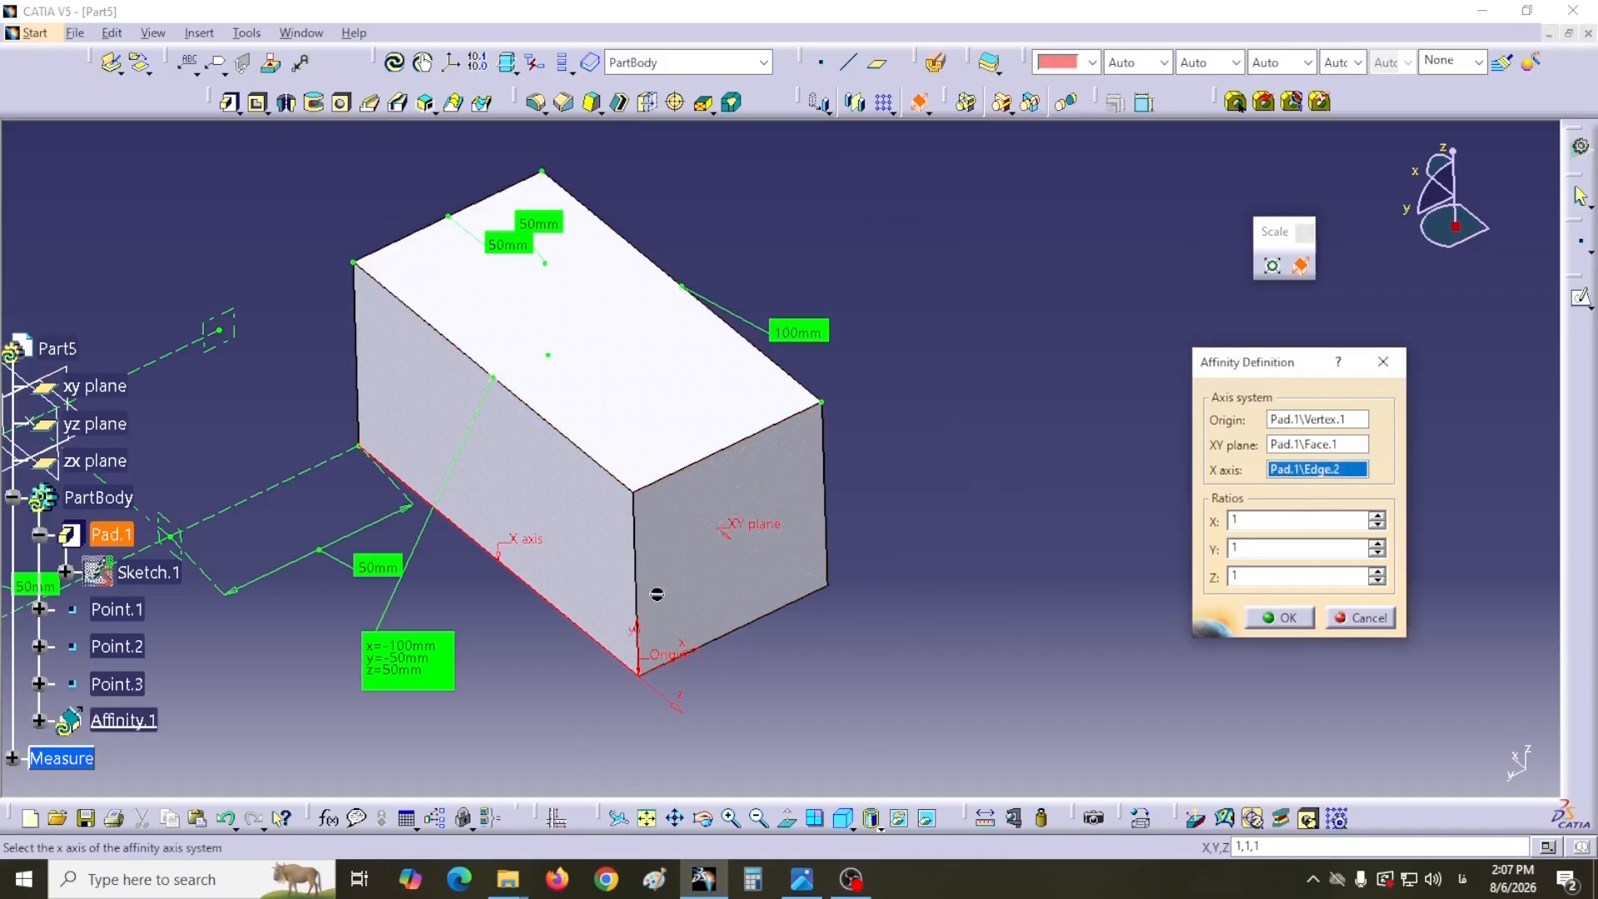
pyautogui.click(636, 586)
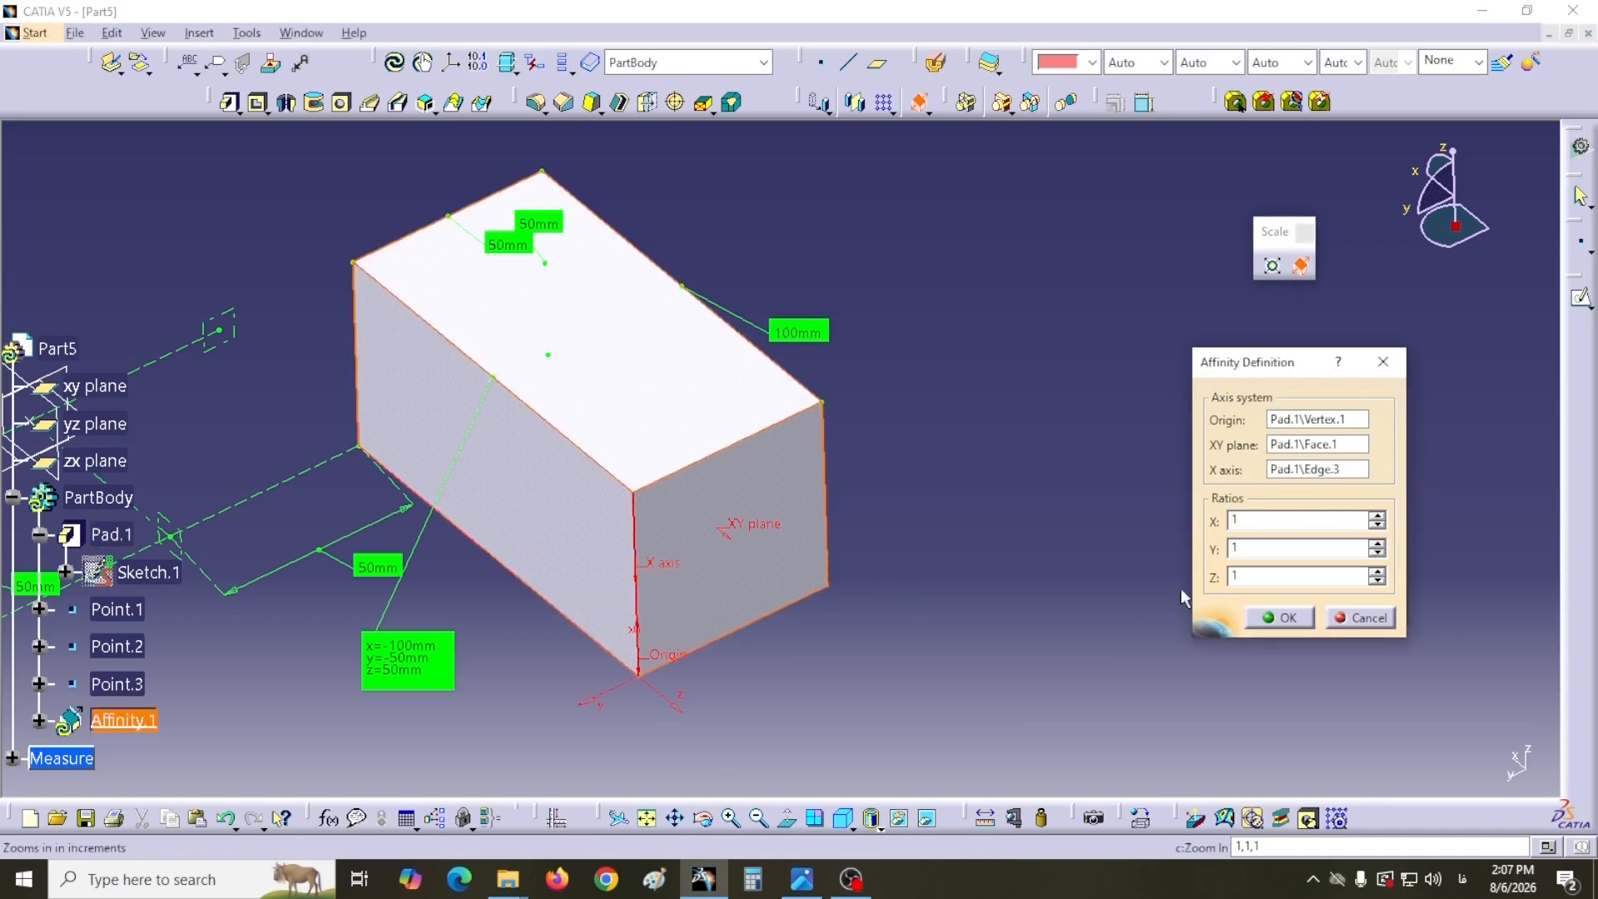
pyautogui.click(944, 642)
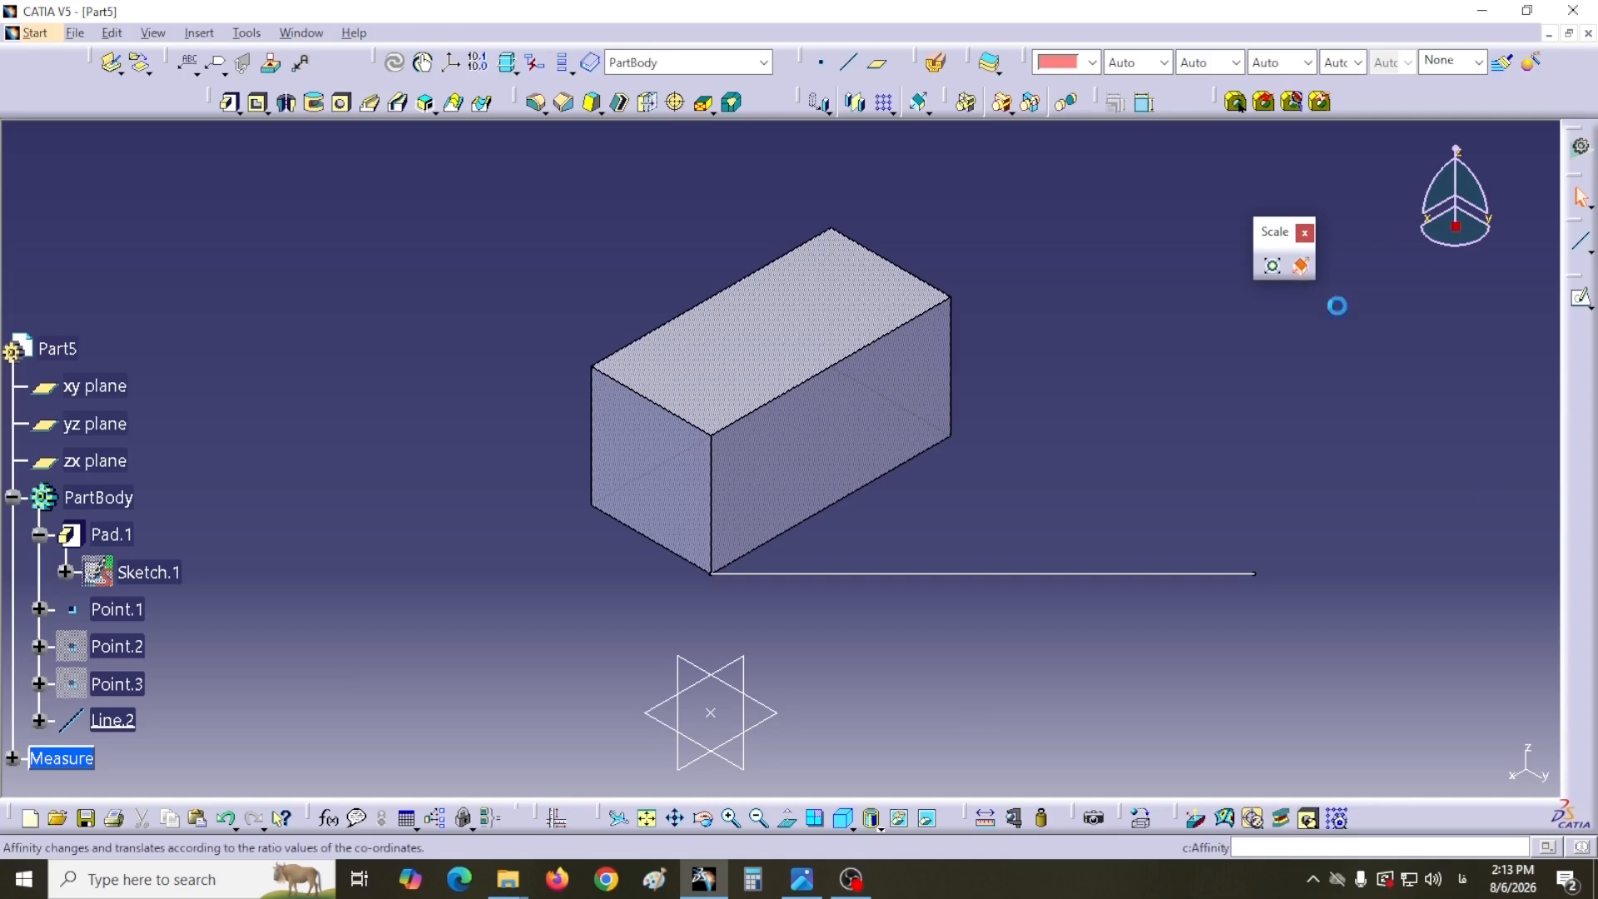
# - Start a new affinity with the block's near upper corner as the origin and its top face as the XY plane
pyautogui.click(1298, 265)
pyautogui.moveTo(1270, 370); pyautogui.dragTo(1364, 321)
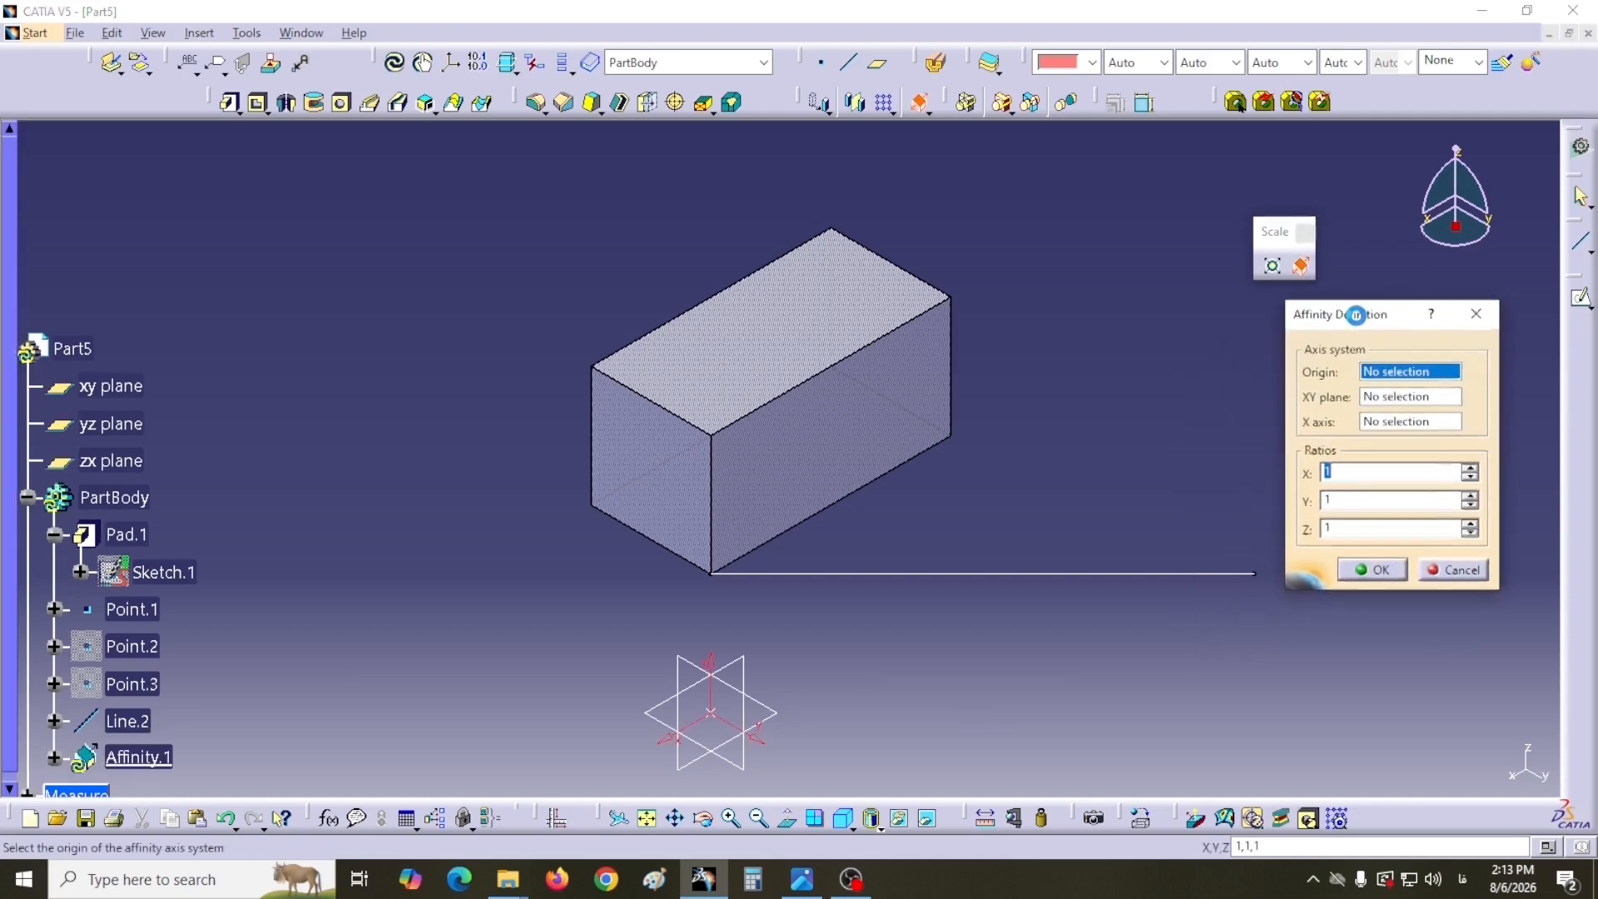
pyautogui.click(713, 433)
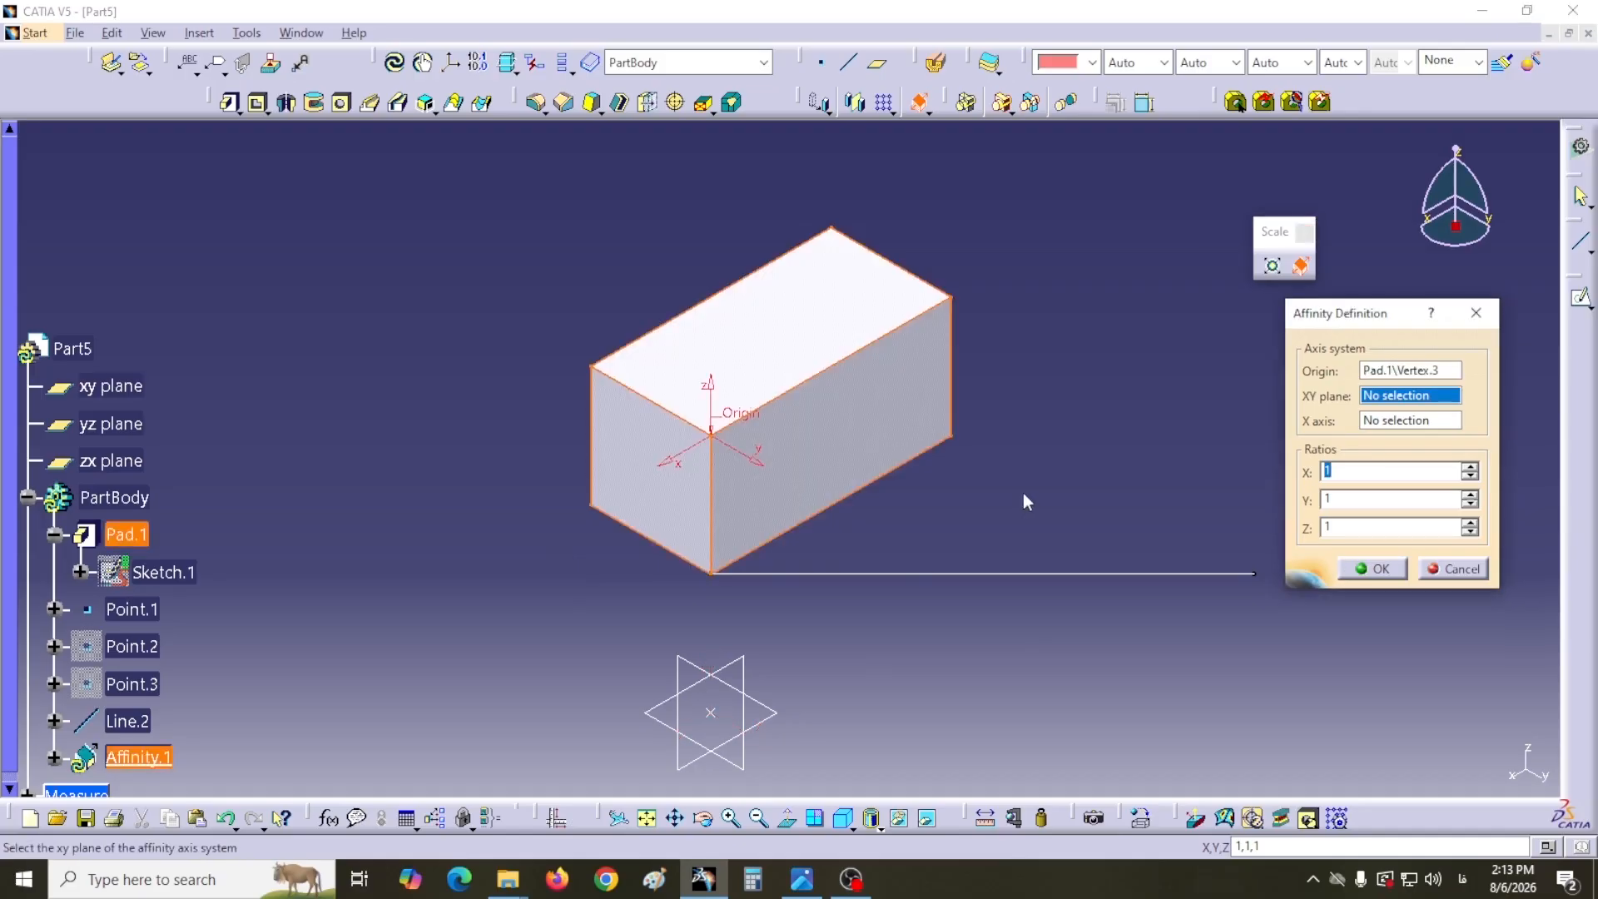
pyautogui.click(850, 827)
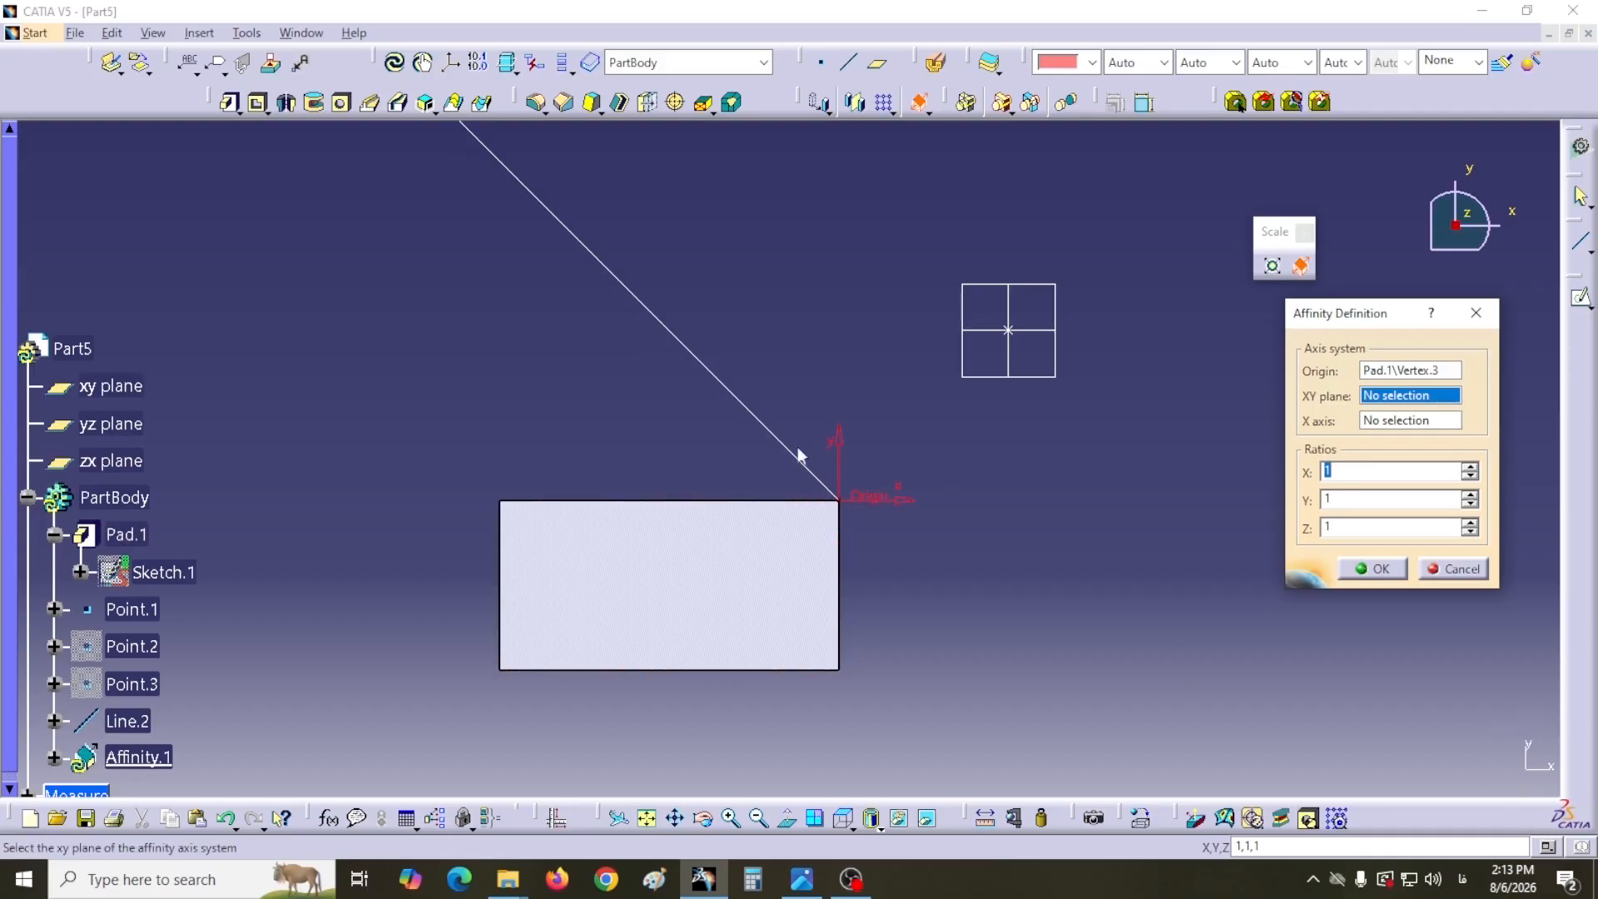
pyautogui.click(651, 596)
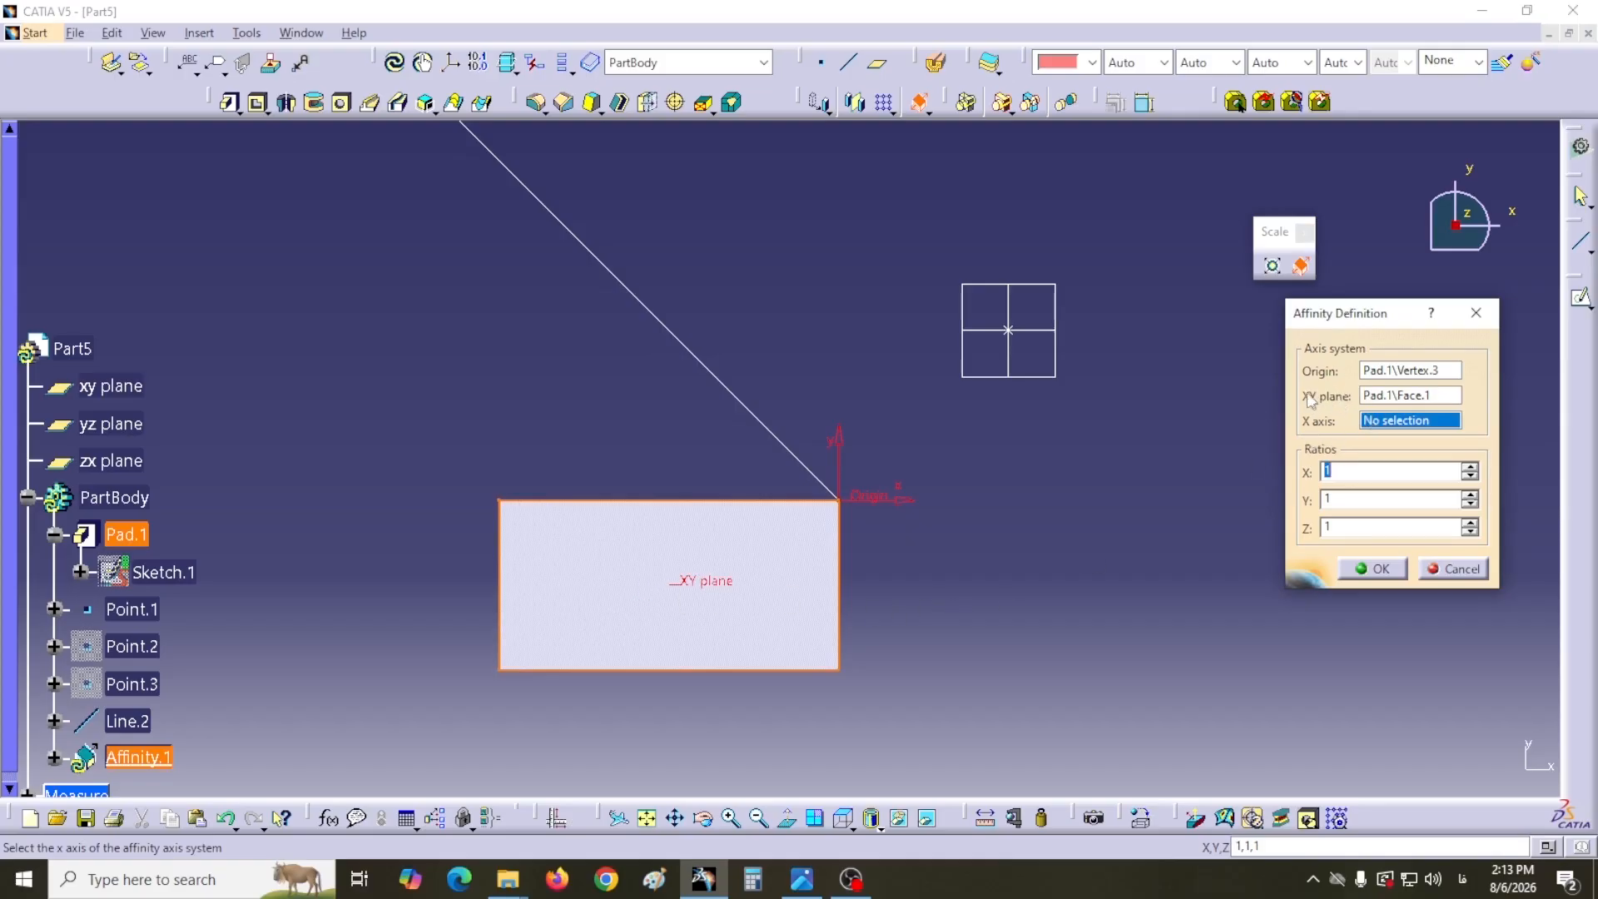
# - Use Line.2 as the affinity's X axis and set the X ratio to 2
pyautogui.moveTo(1032, 608); pyautogui.dragTo(985, 666, button='middle')
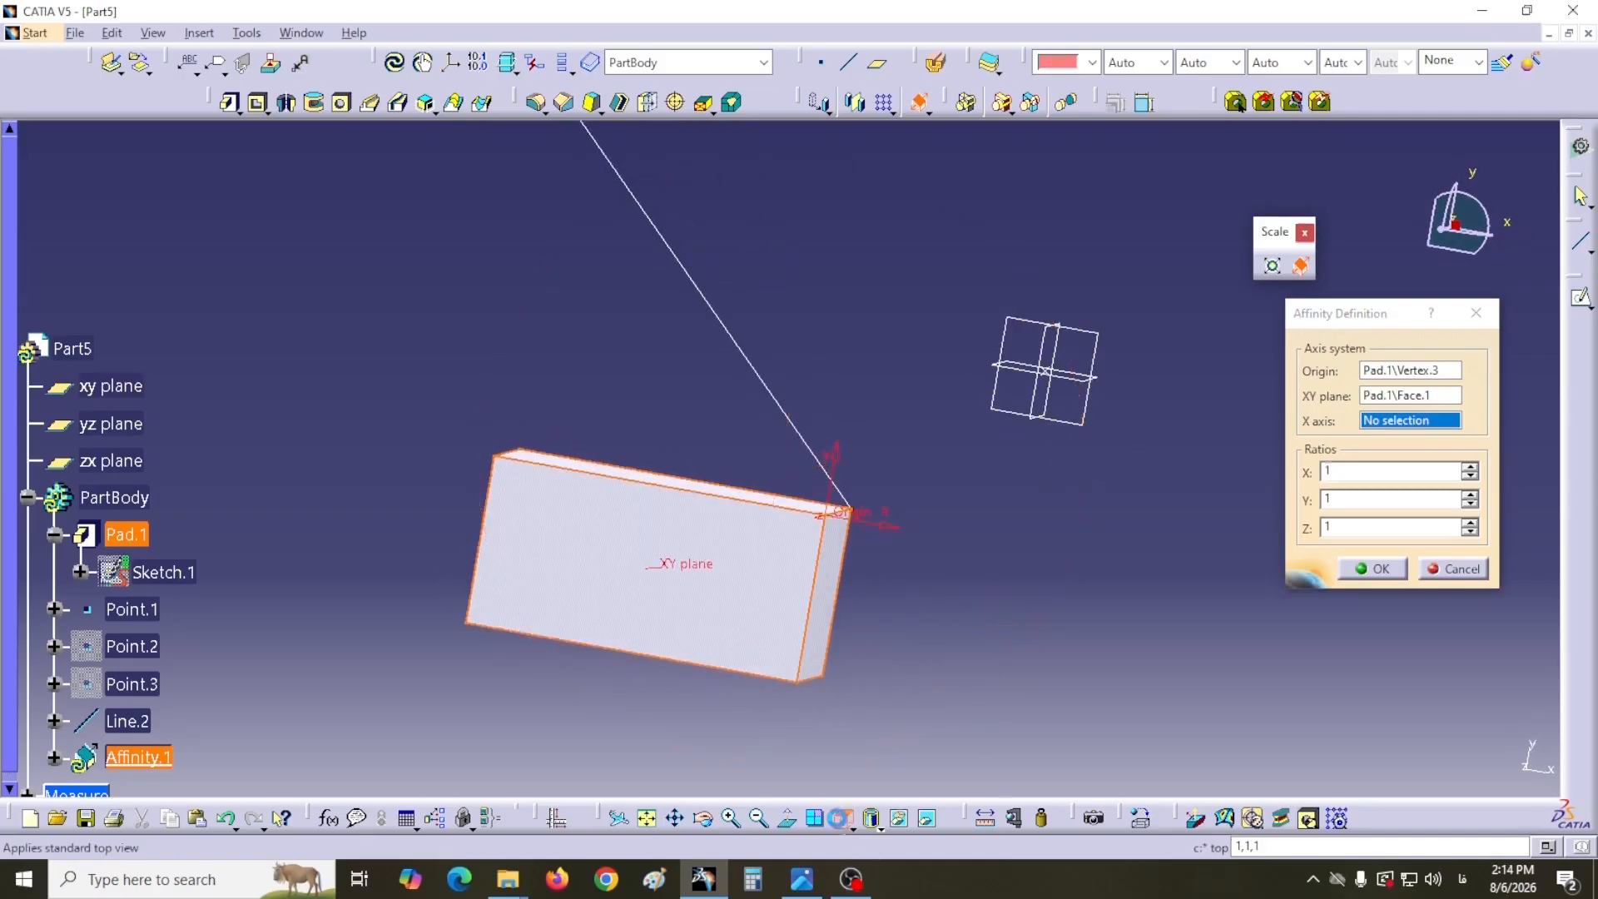
pyautogui.click(842, 820)
pyautogui.moveTo(1039, 689); pyautogui.dragTo(1061, 498, button='middle')
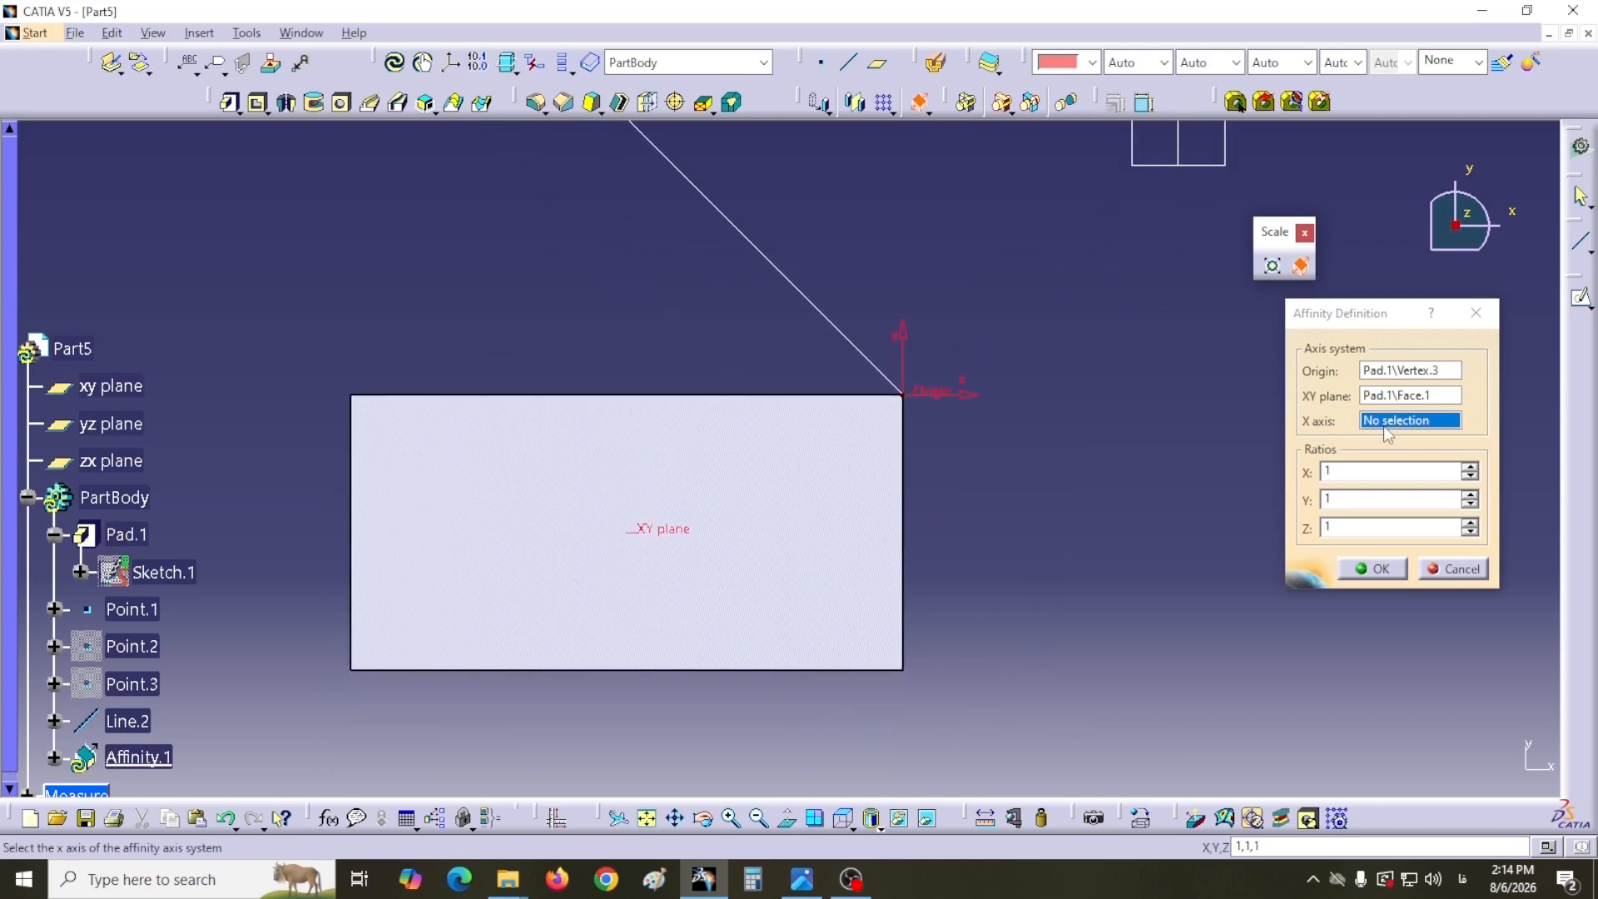
pyautogui.click(858, 337)
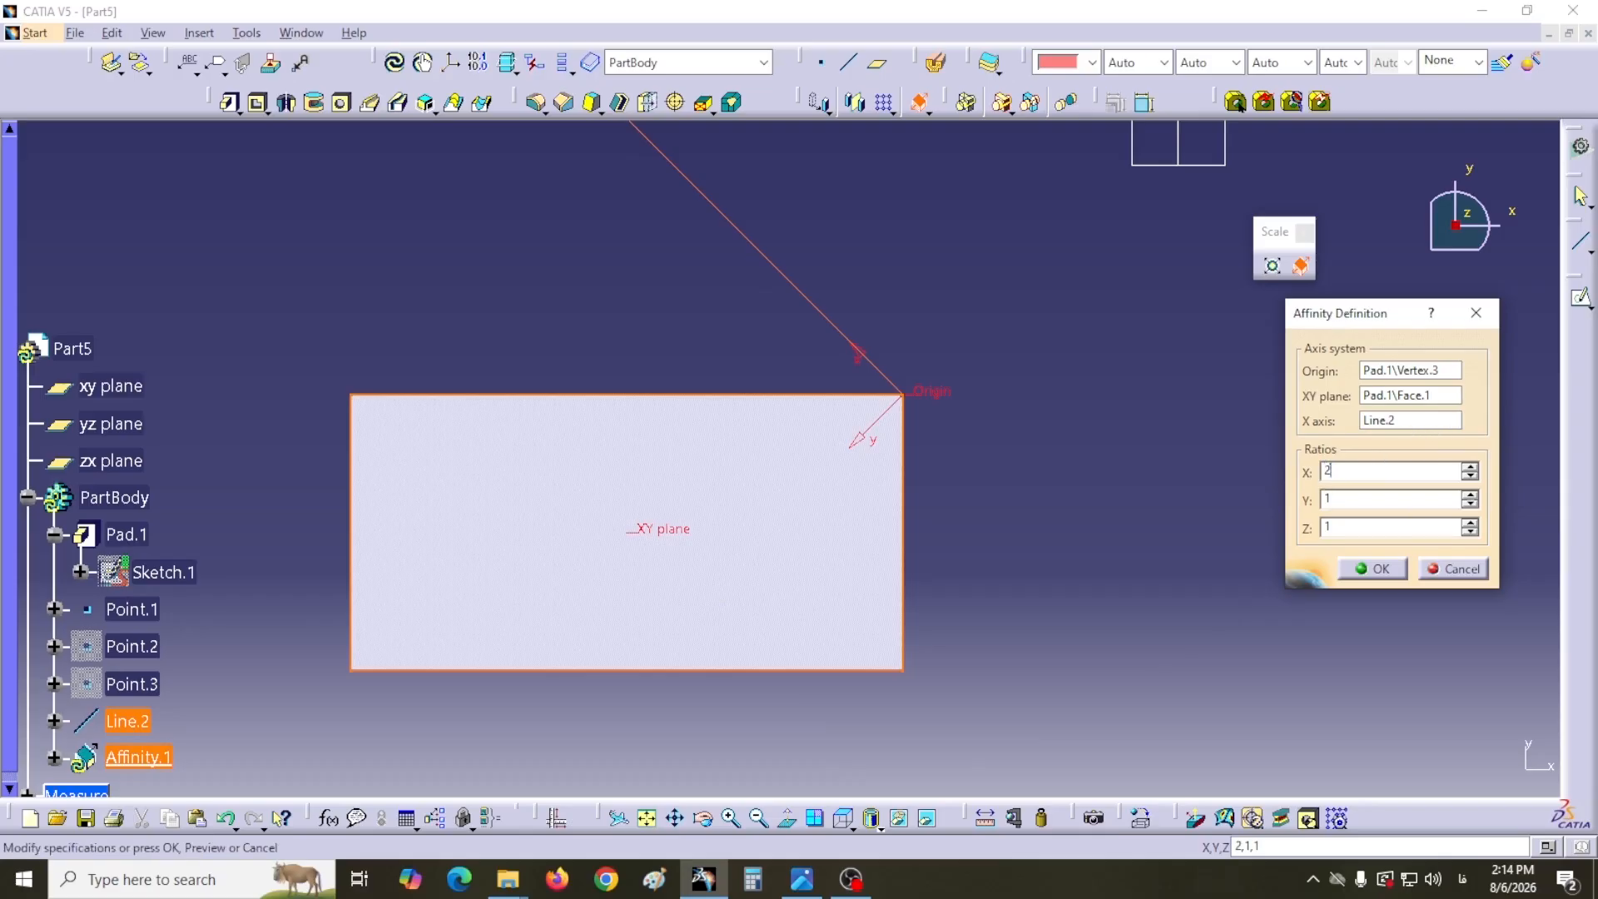
pyautogui.click(1118, 679)
pyautogui.moveTo(1127, 660); pyautogui.dragTo(1189, 669, button='middle')
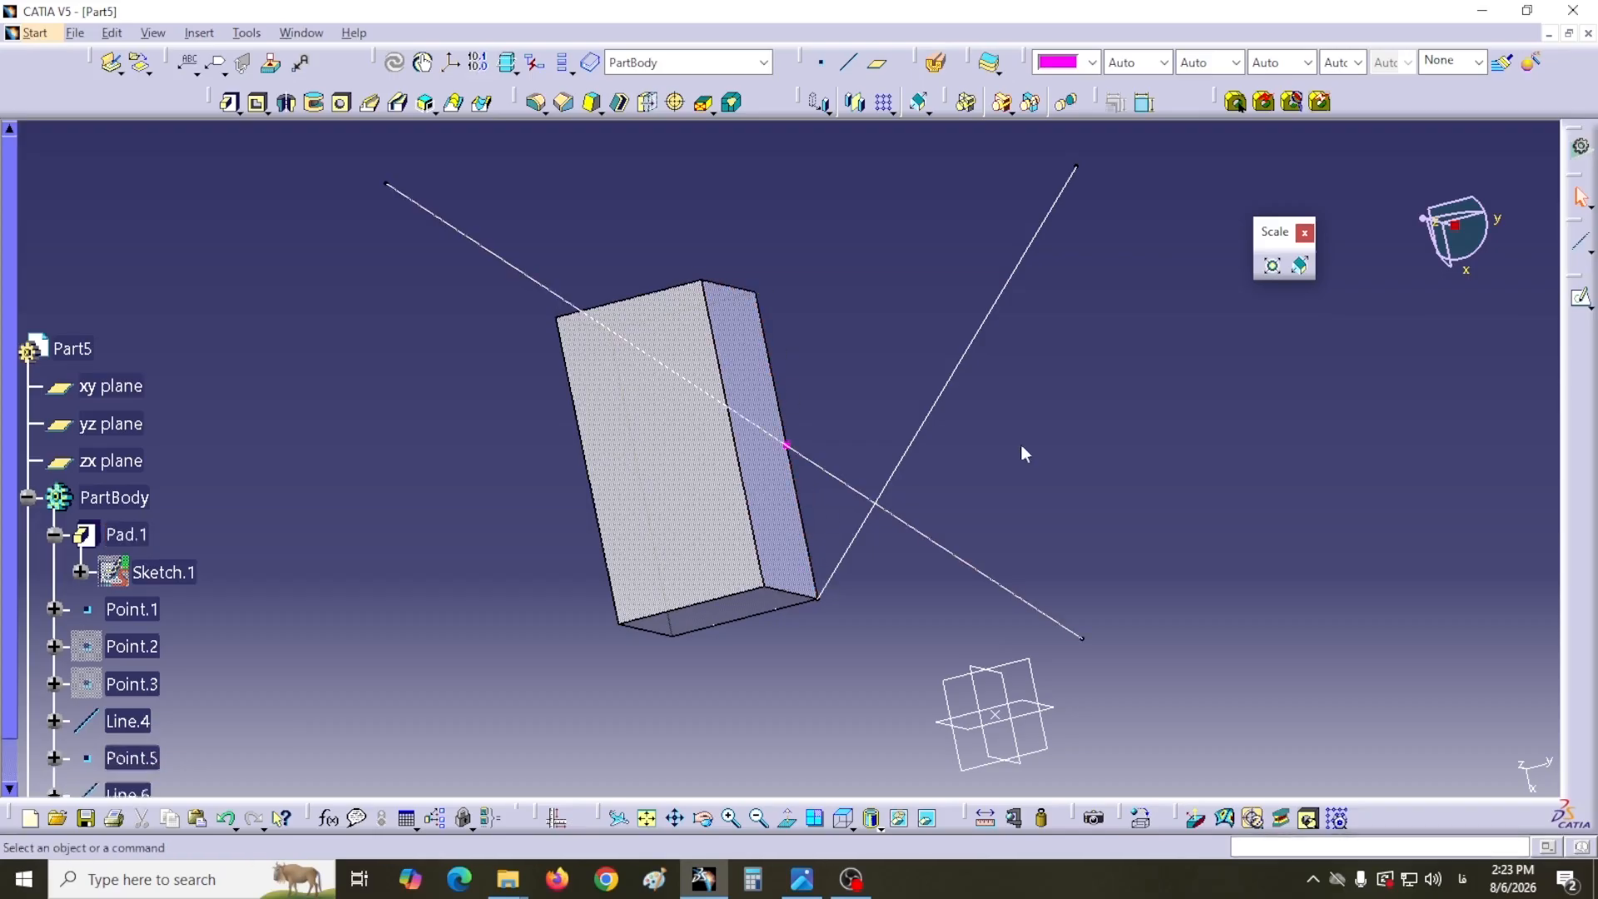
# - Start a new affinity with the top-face corner above the start of Line.4 as the origin and the top face as the XY plane
pyautogui.moveTo(1021, 446); pyautogui.dragTo(961, 466, button='middle')
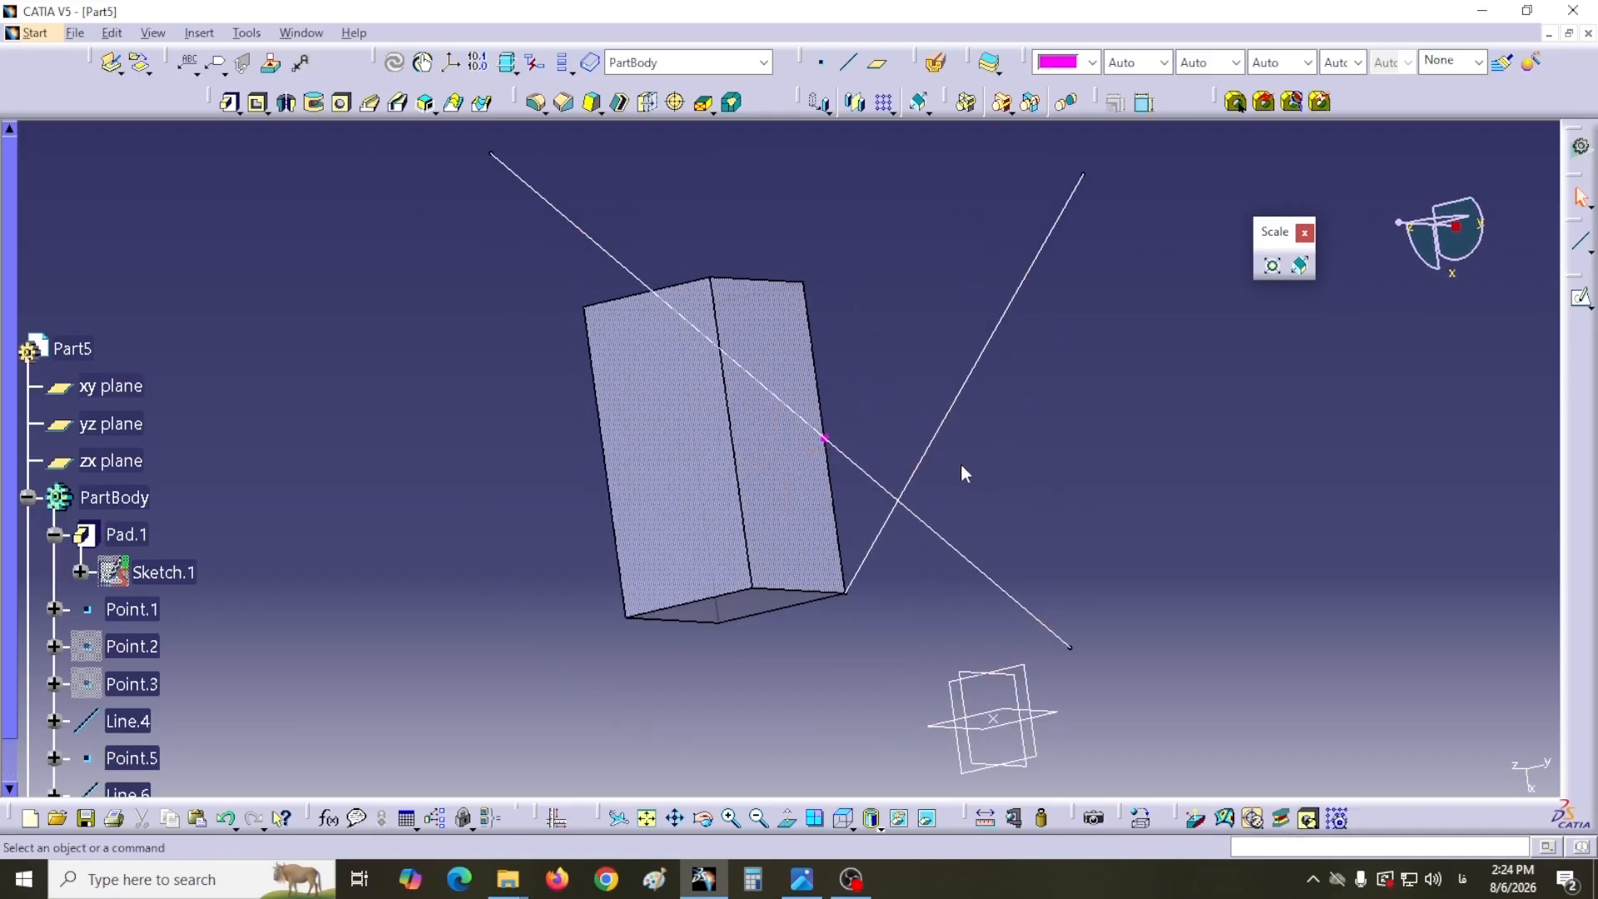
pyautogui.click(1298, 265)
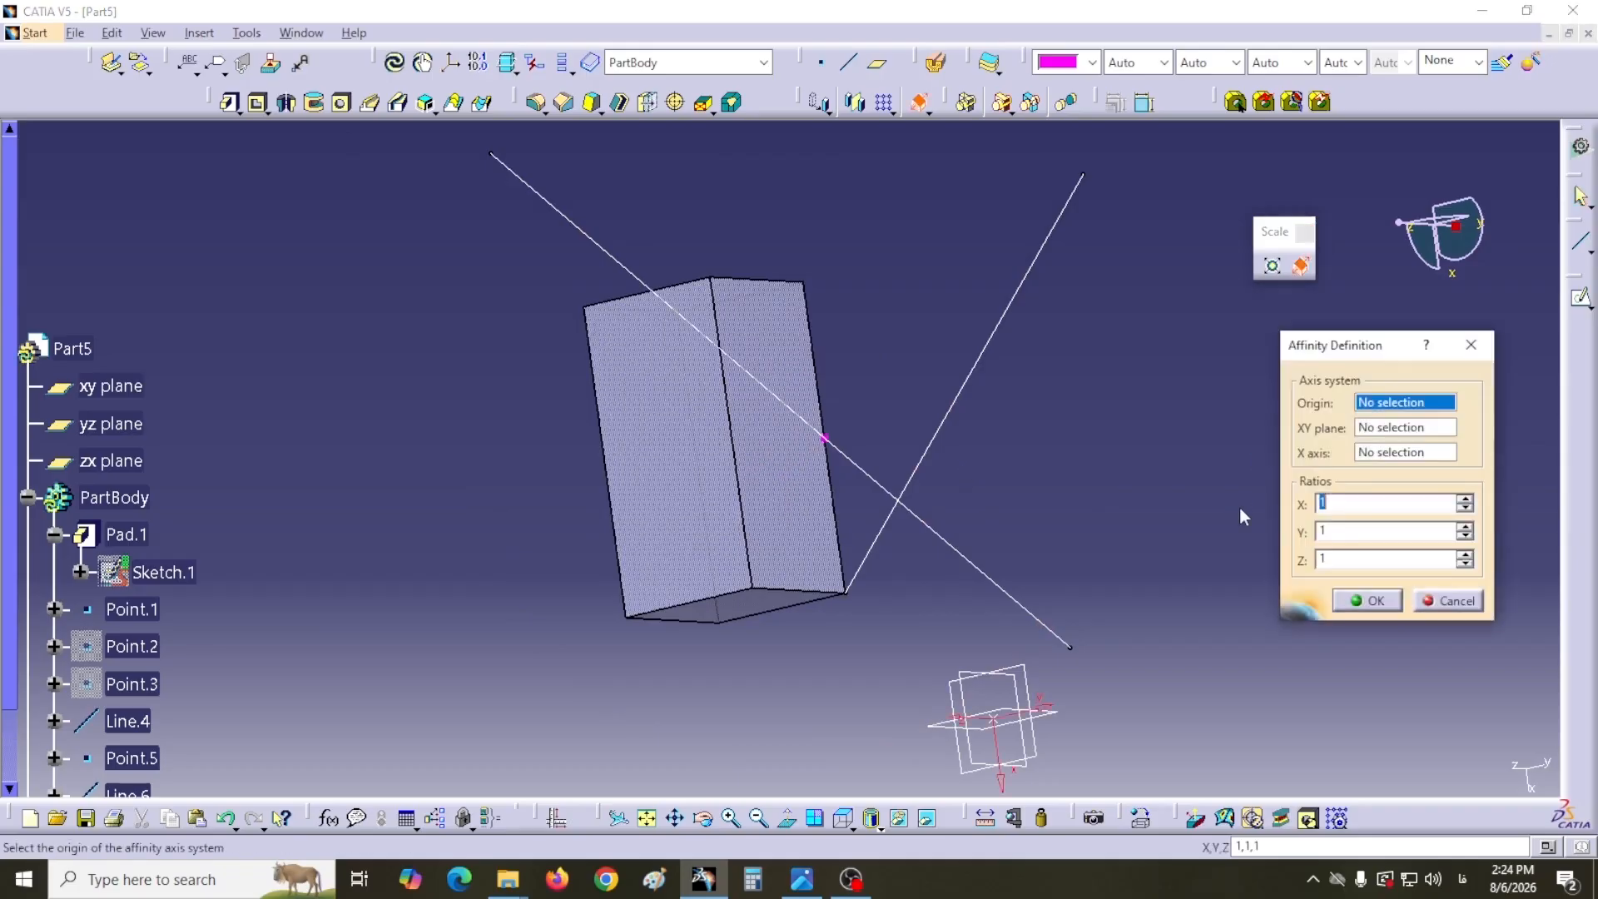
pyautogui.click(752, 580)
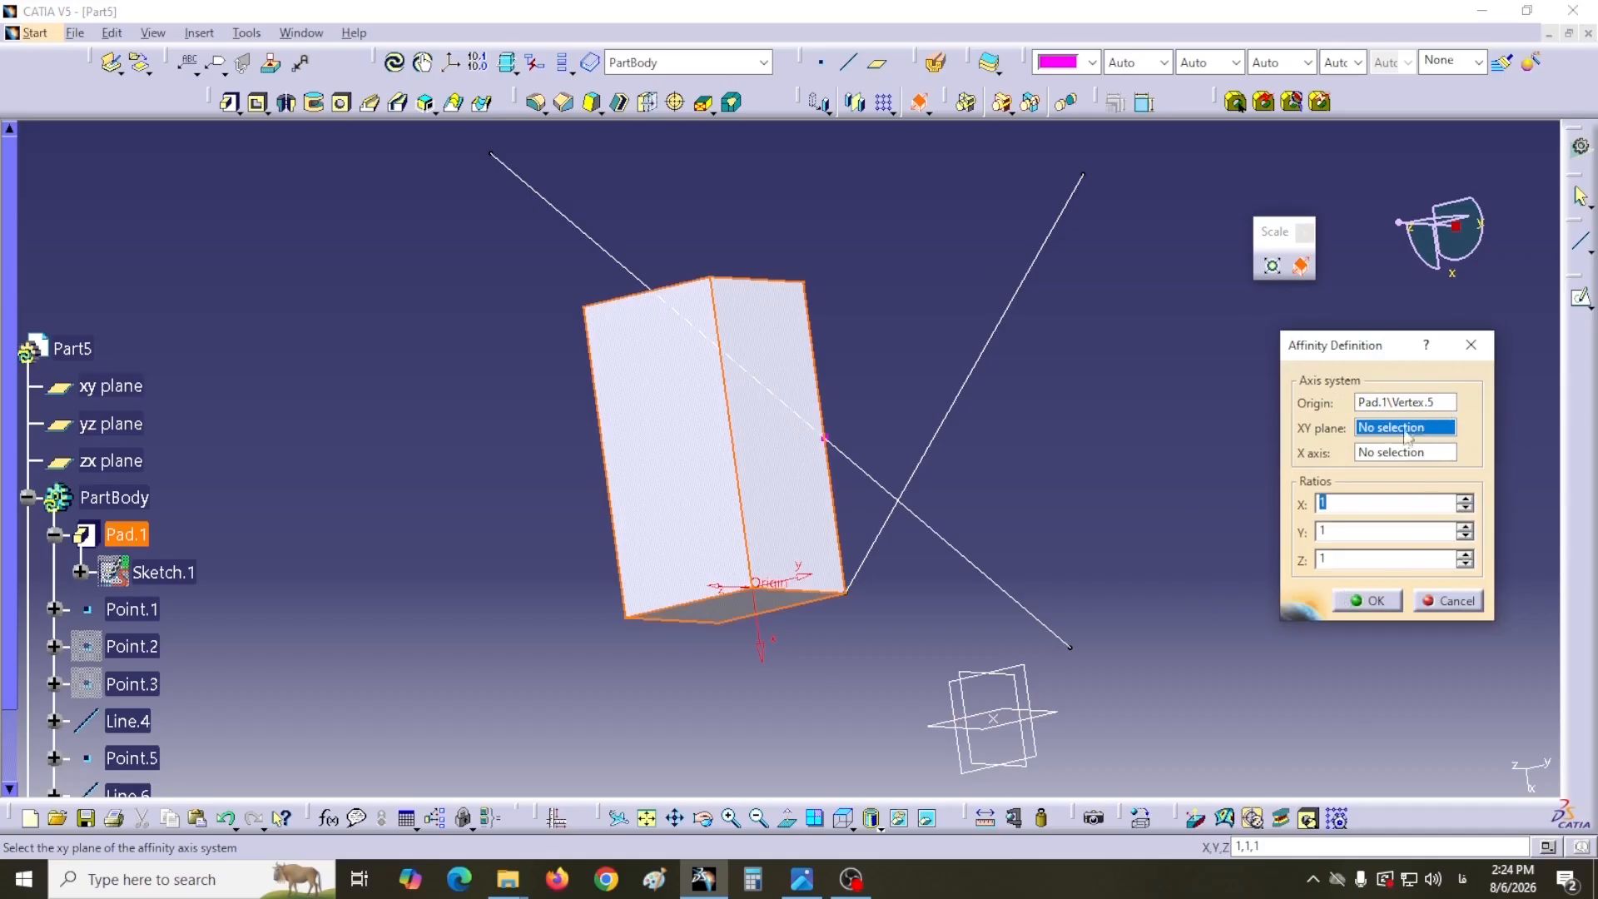
pyautogui.click(663, 481)
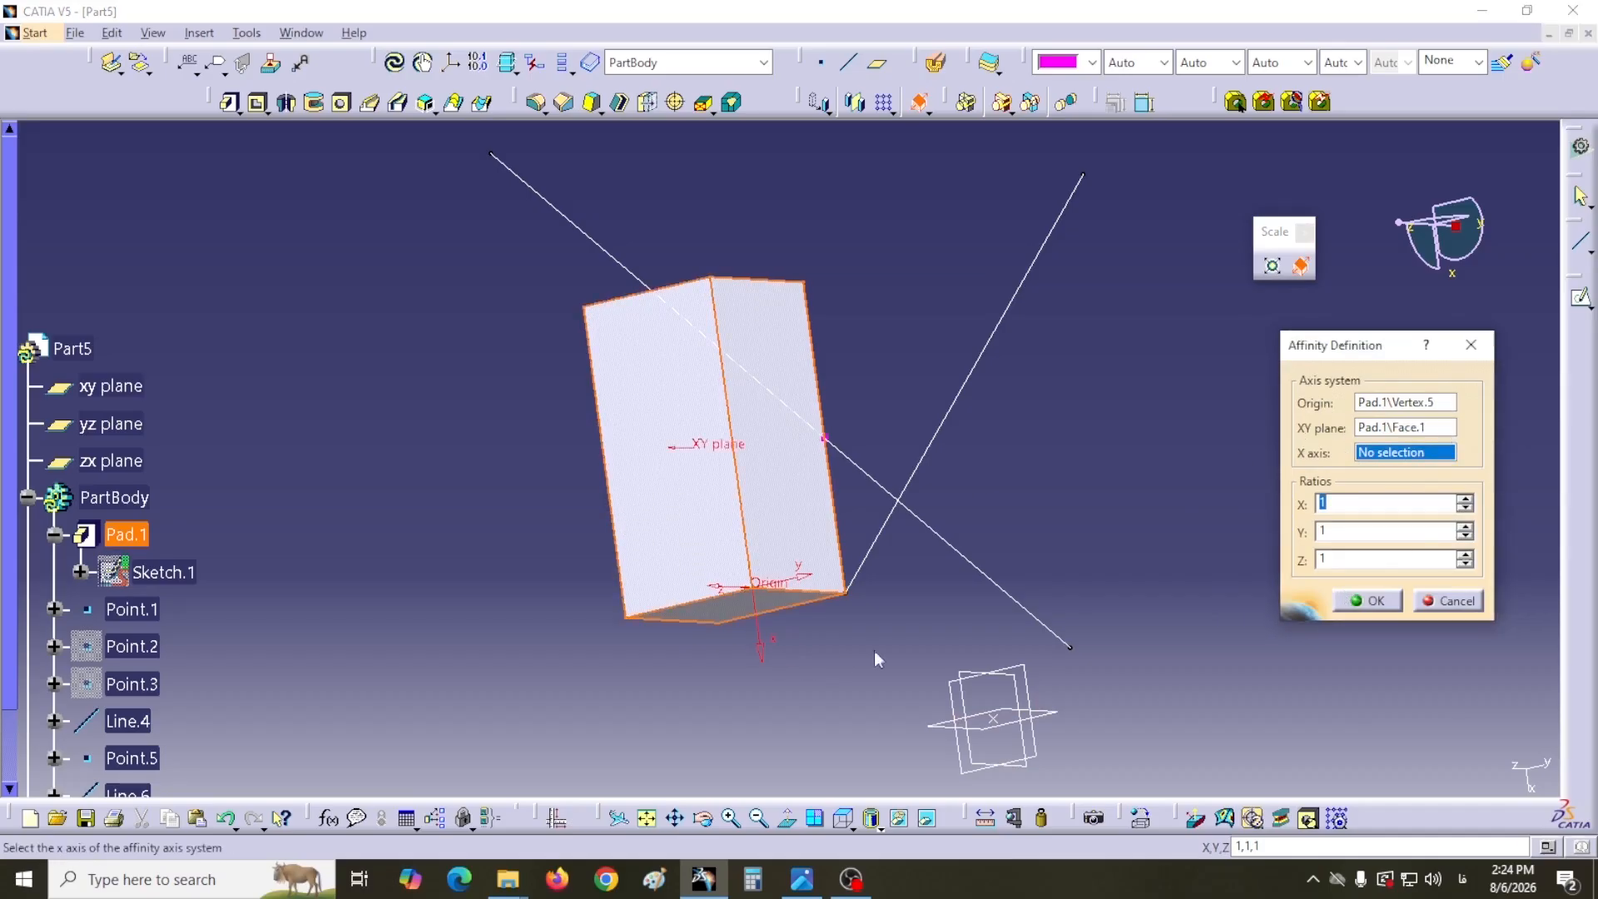
# - Use Line.4 as the affinity's X axis, set the X ratio to 2 and apply the affinity
pyautogui.click(928, 450)
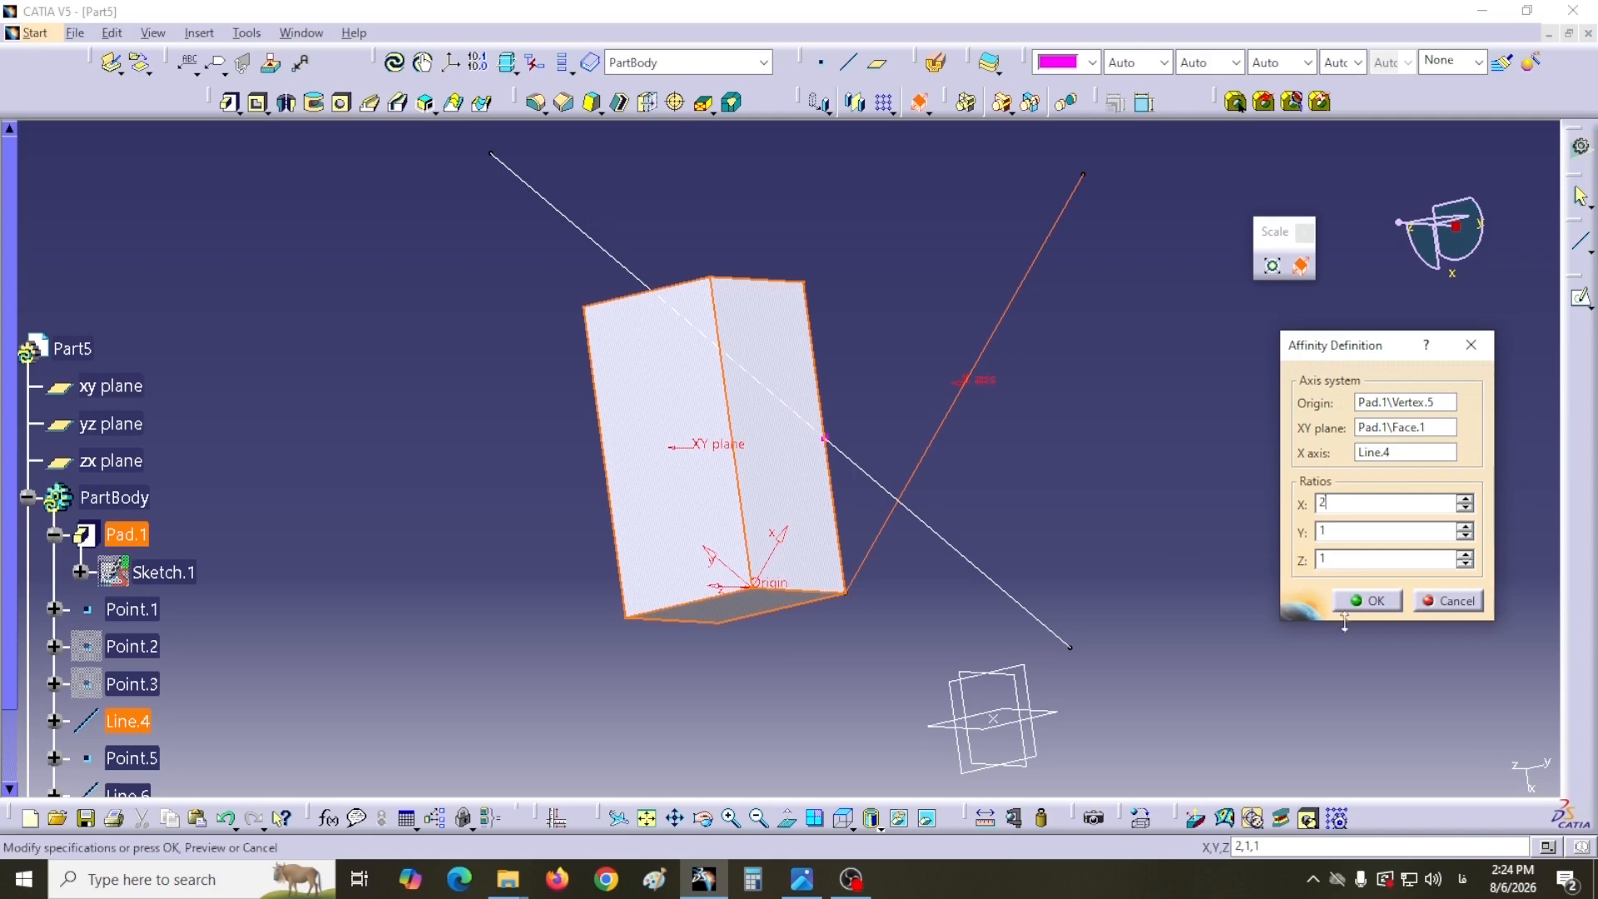
pyautogui.click(1367, 600)
pyautogui.moveTo(1111, 517); pyautogui.dragTo(738, 453, button='middle')
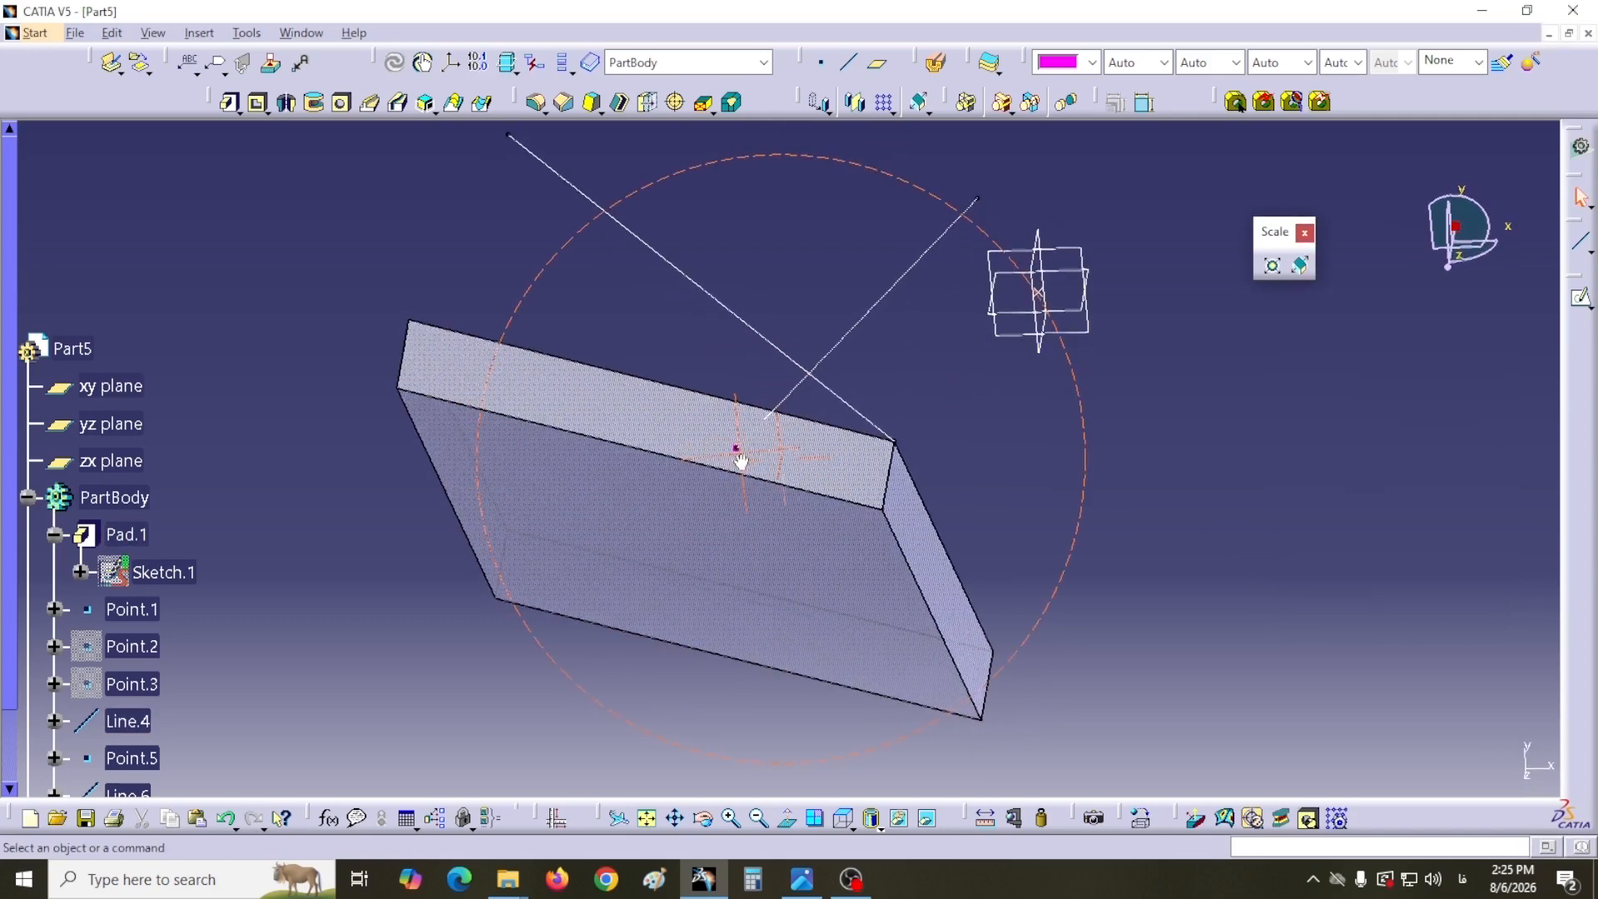
# - Create a point at the middle of the skewed block's long edge that meets the start of Line.4
pyautogui.click(659, 380)
pyautogui.click(821, 62)
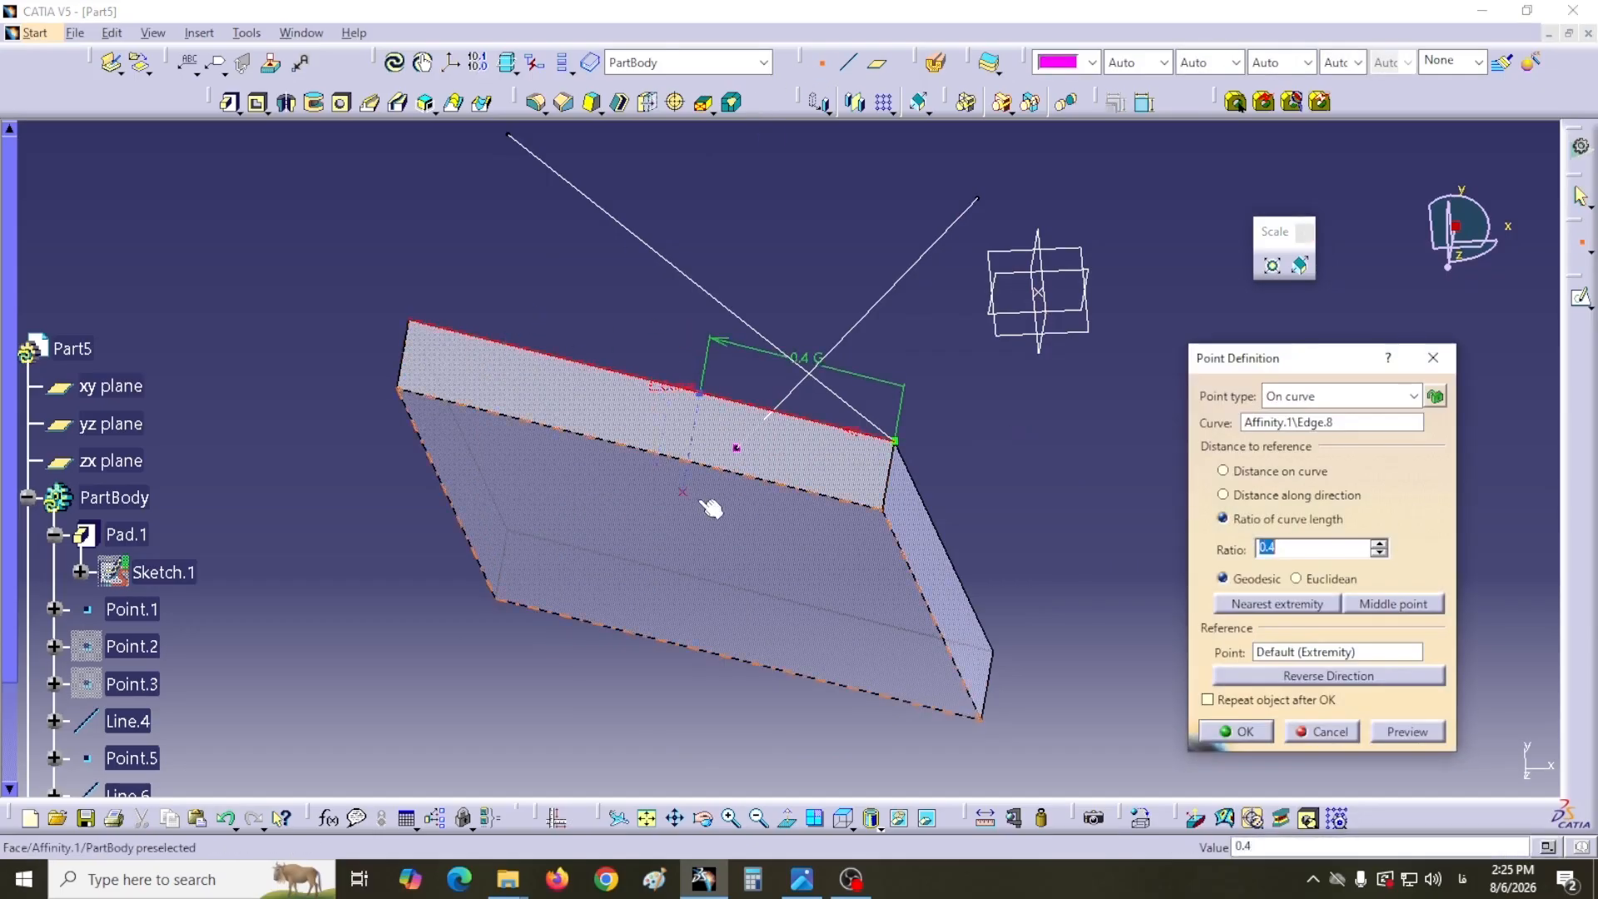
pyautogui.click(1381, 604)
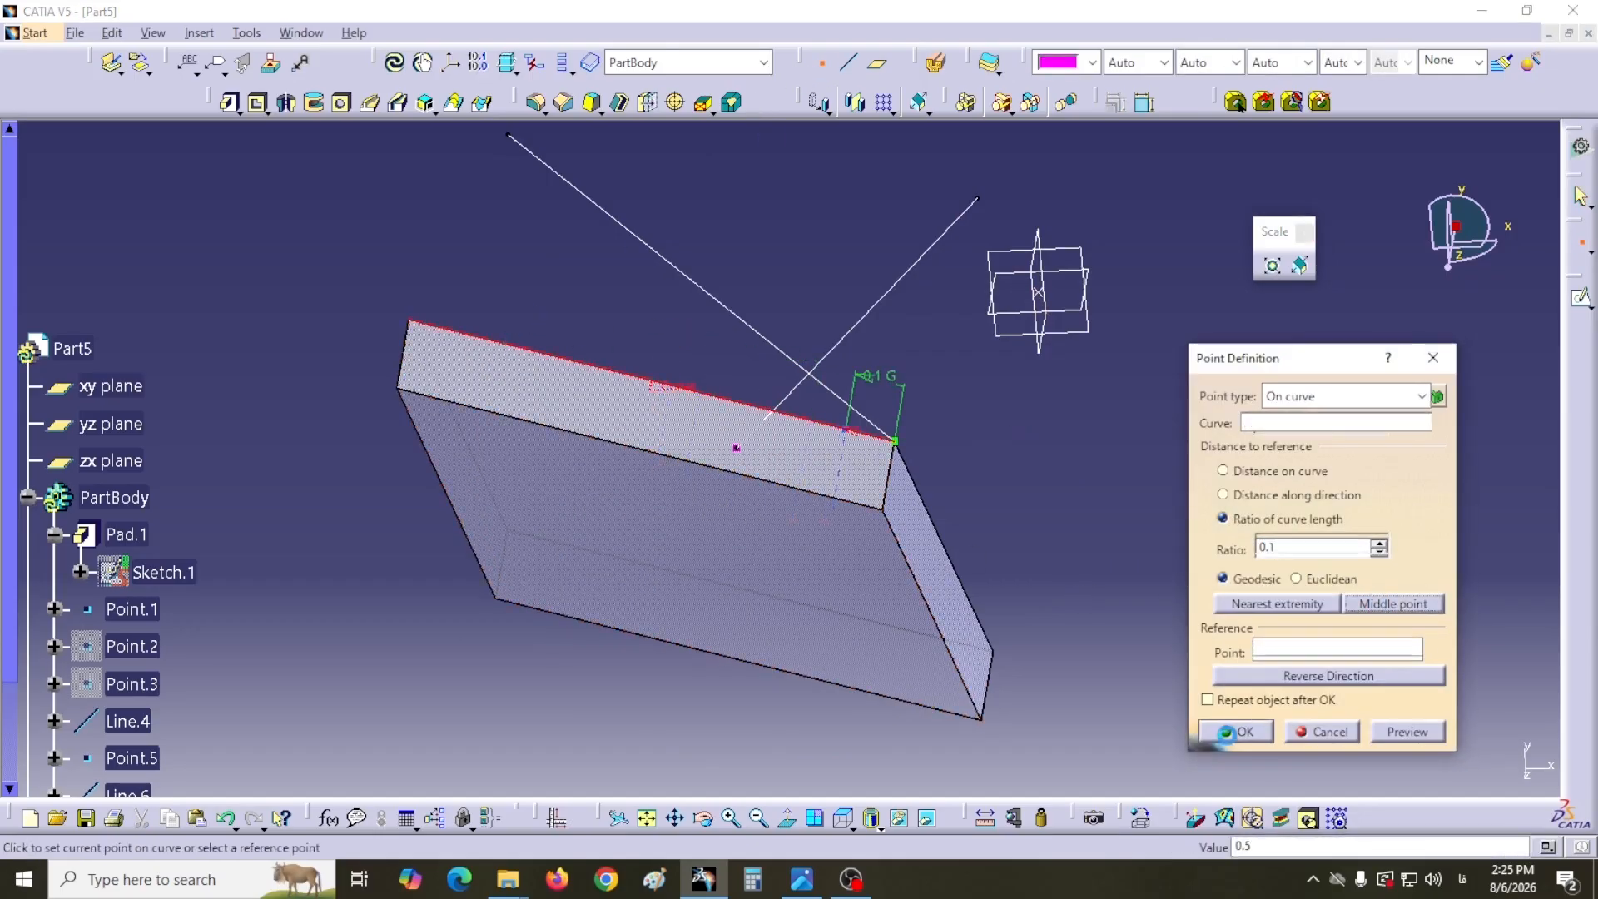
pyautogui.click(1236, 732)
# - Create an Angle/Normal to curve line through the new edge midpoint at 90deg to Line.4, with start -118mm and end 0mm
pyautogui.moveTo(543, 323); pyautogui.dragTo(882, 235, button='middle')
pyautogui.click(848, 63)
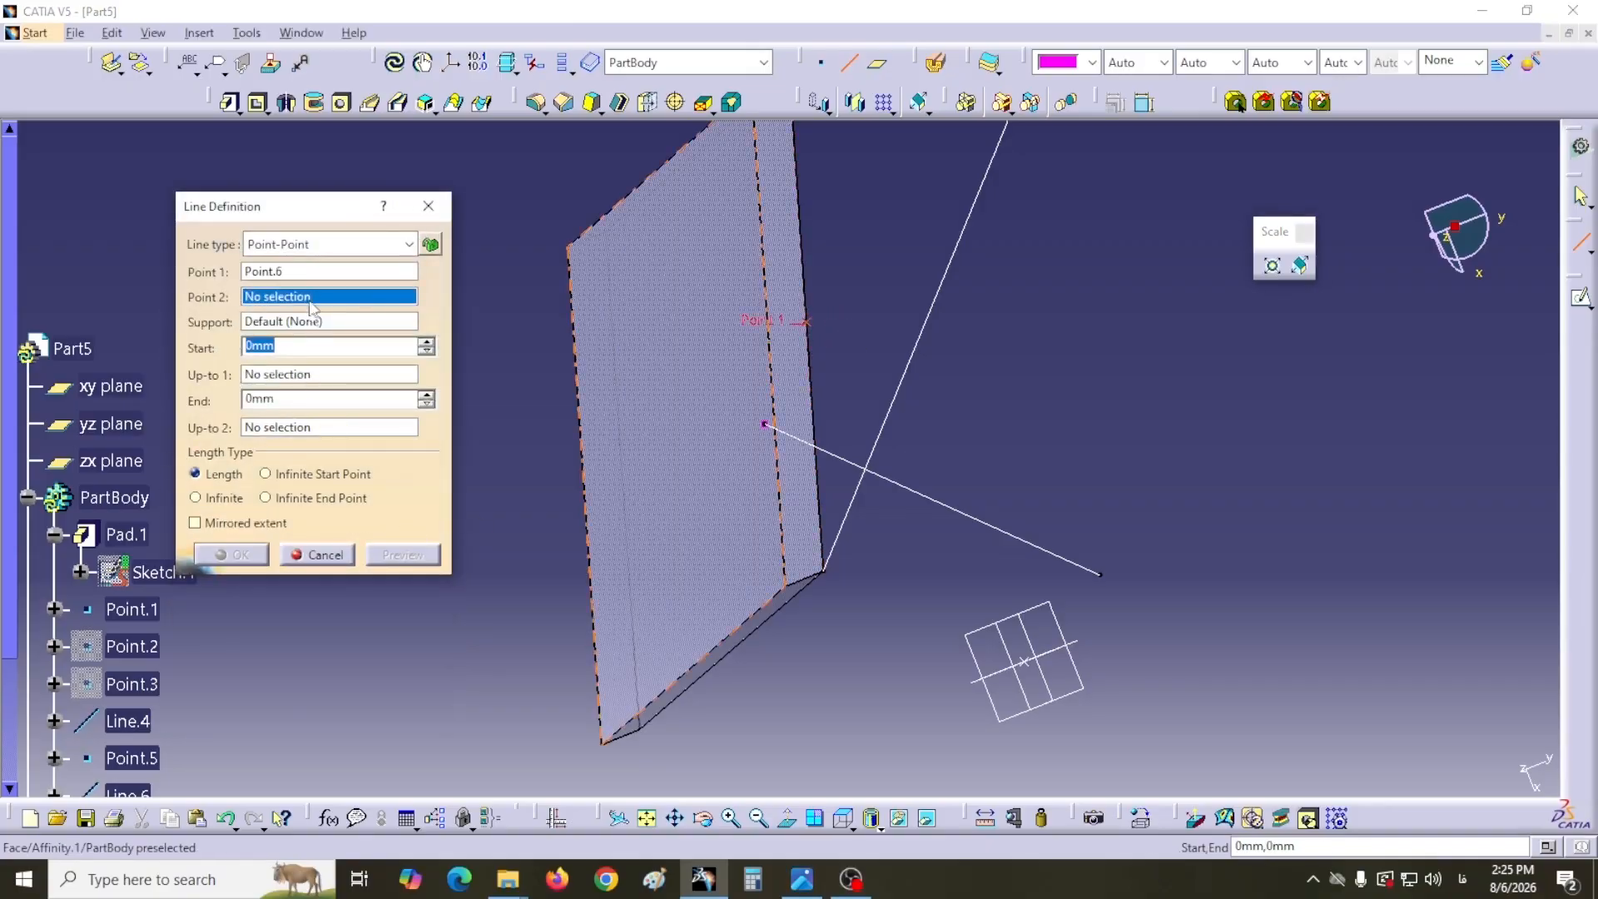
pyautogui.click(317, 244)
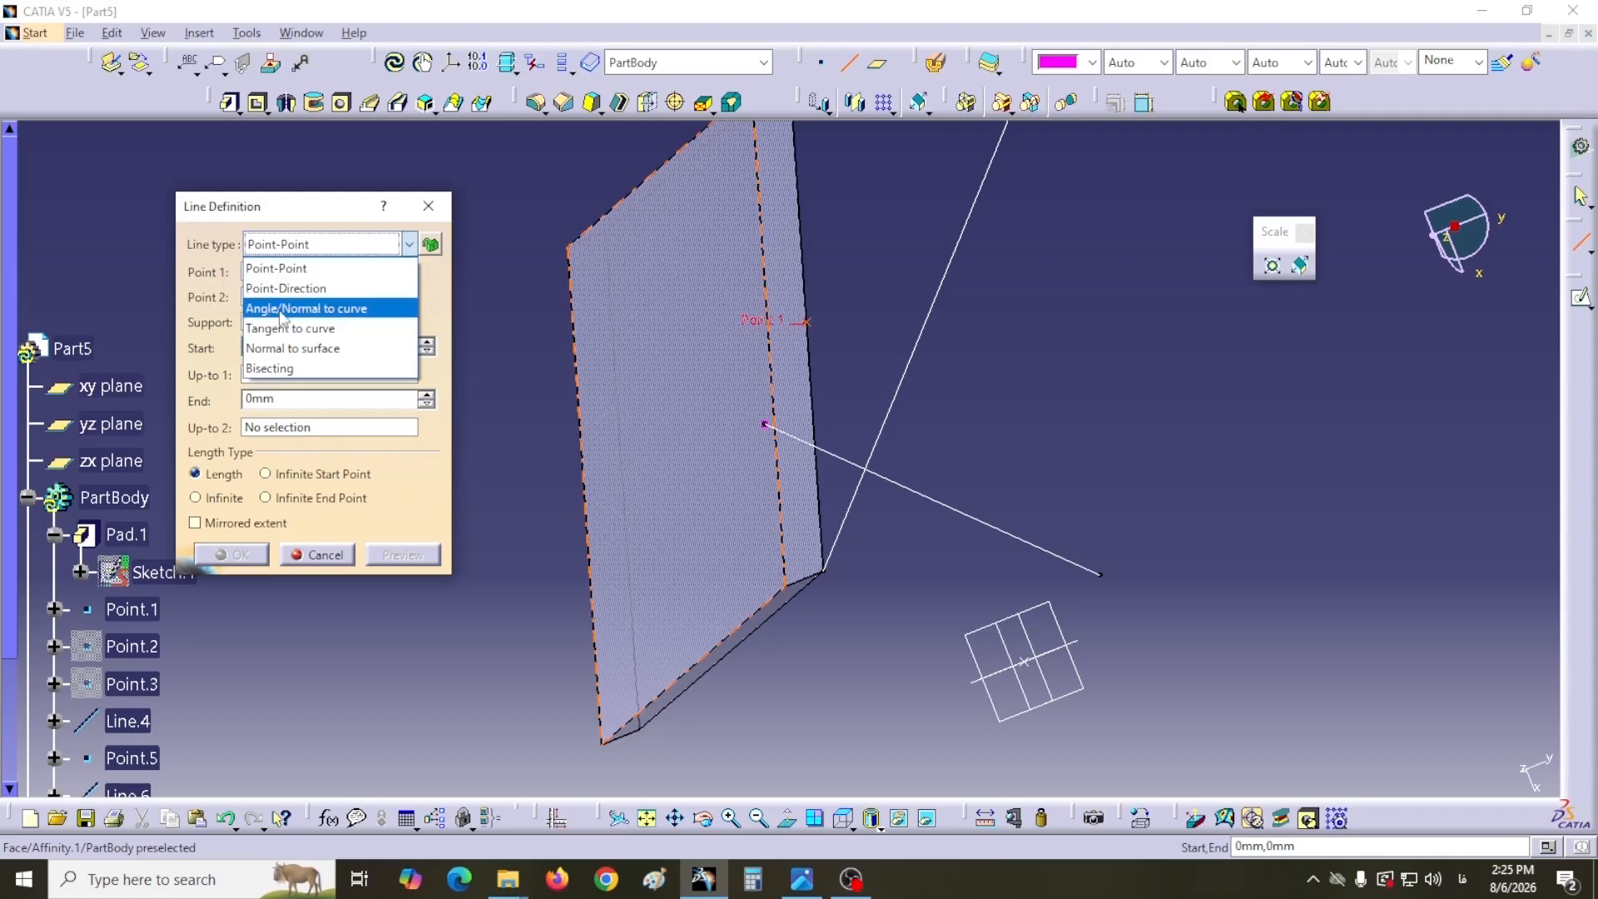
pyautogui.click(282, 310)
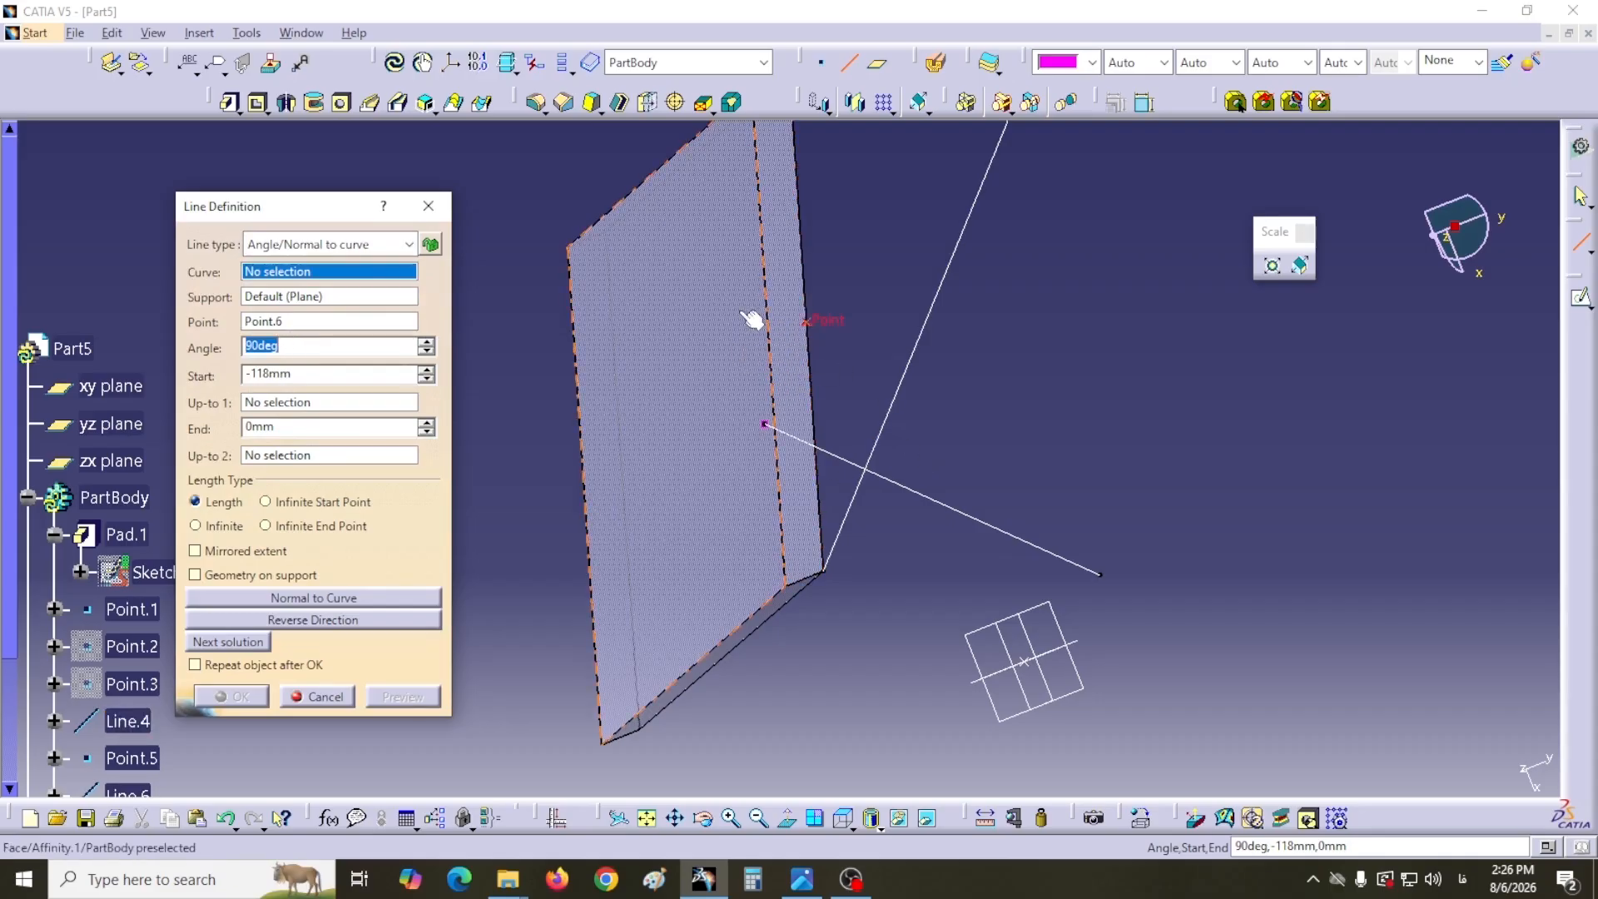
pyautogui.click(907, 367)
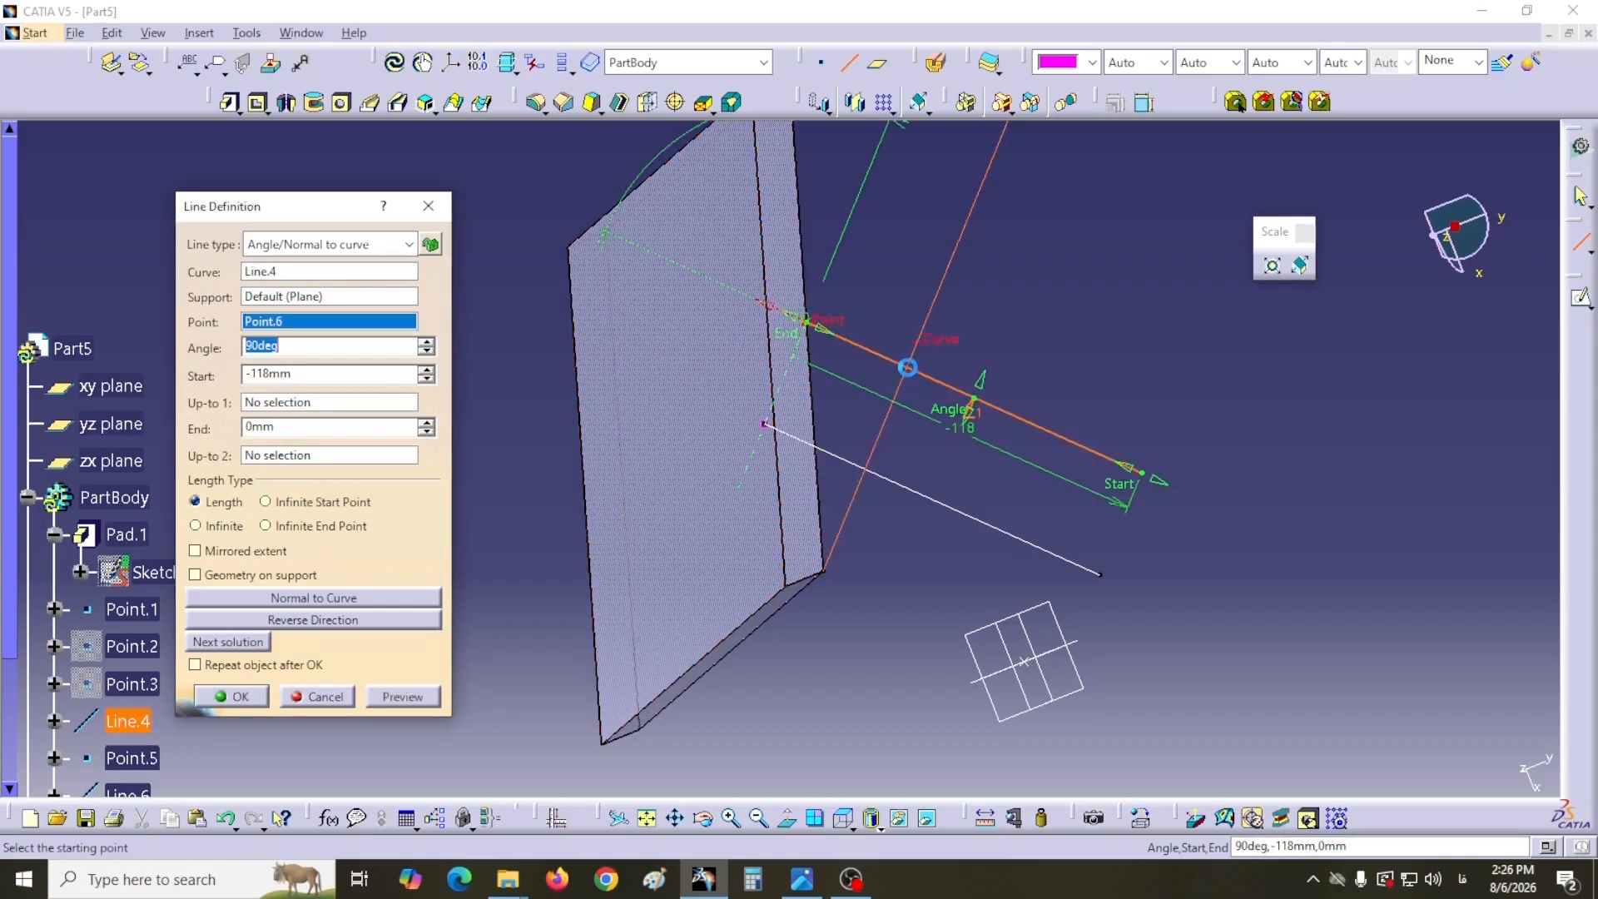
pyautogui.click(235, 699)
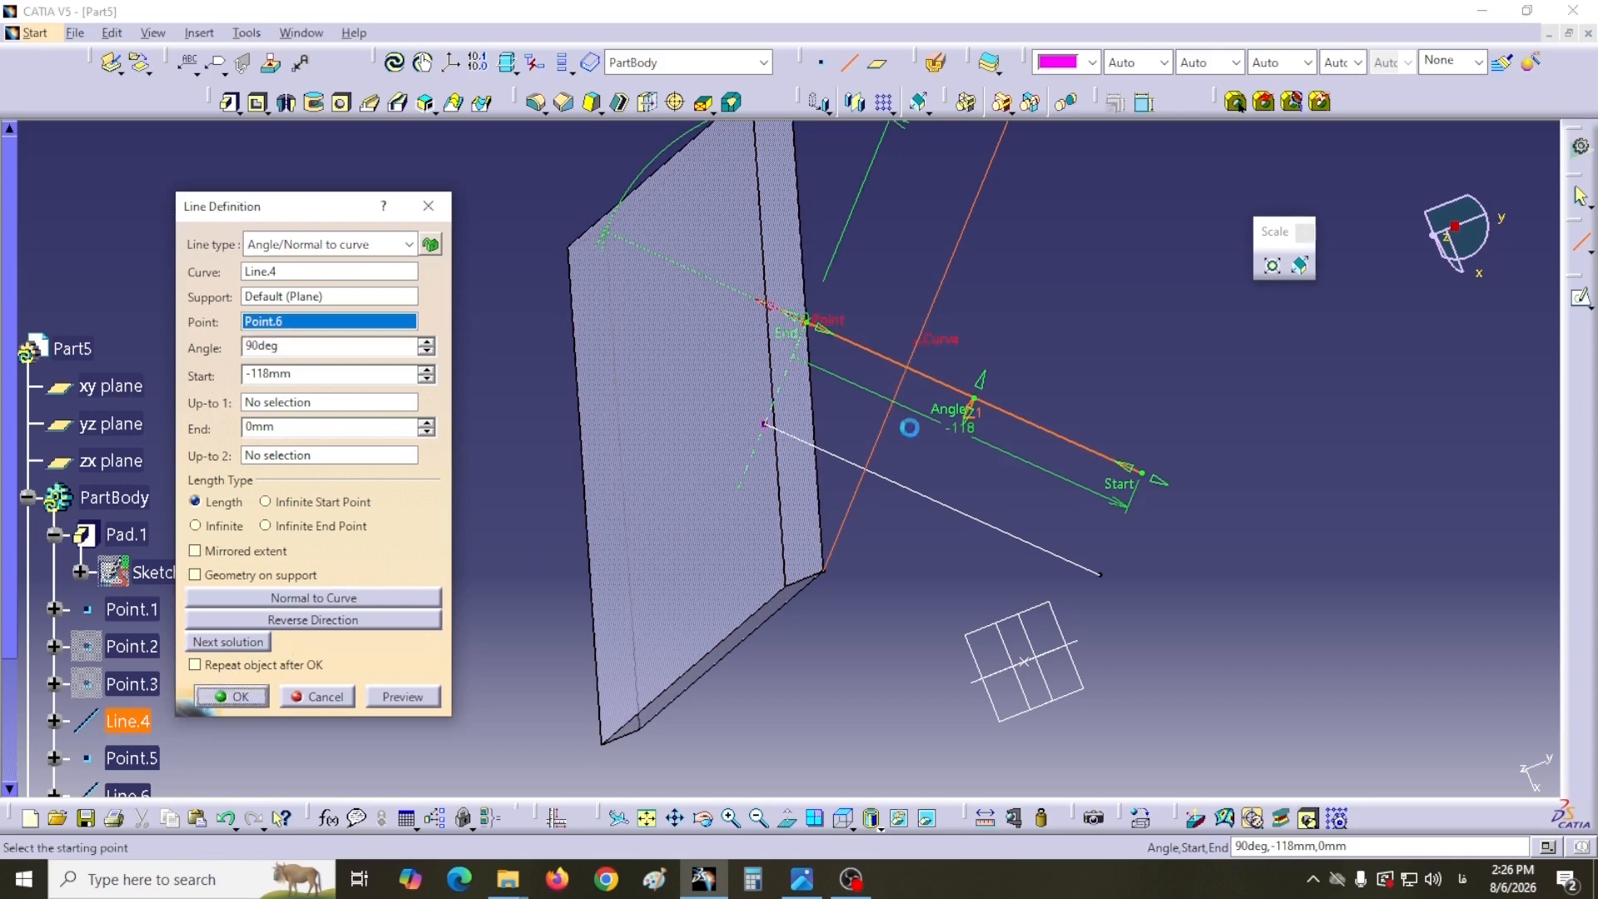
# - Start a sketch on the xy plane and create an intersection point where Line.7 crosses Line.4
pyautogui.moveTo(479, 343); pyautogui.dragTo(551, 301, button='middle')
pyautogui.moveTo(981, 568); pyautogui.dragTo(882, 466, button='middle')
pyautogui.click(100, 454)
pyautogui.click(1581, 297)
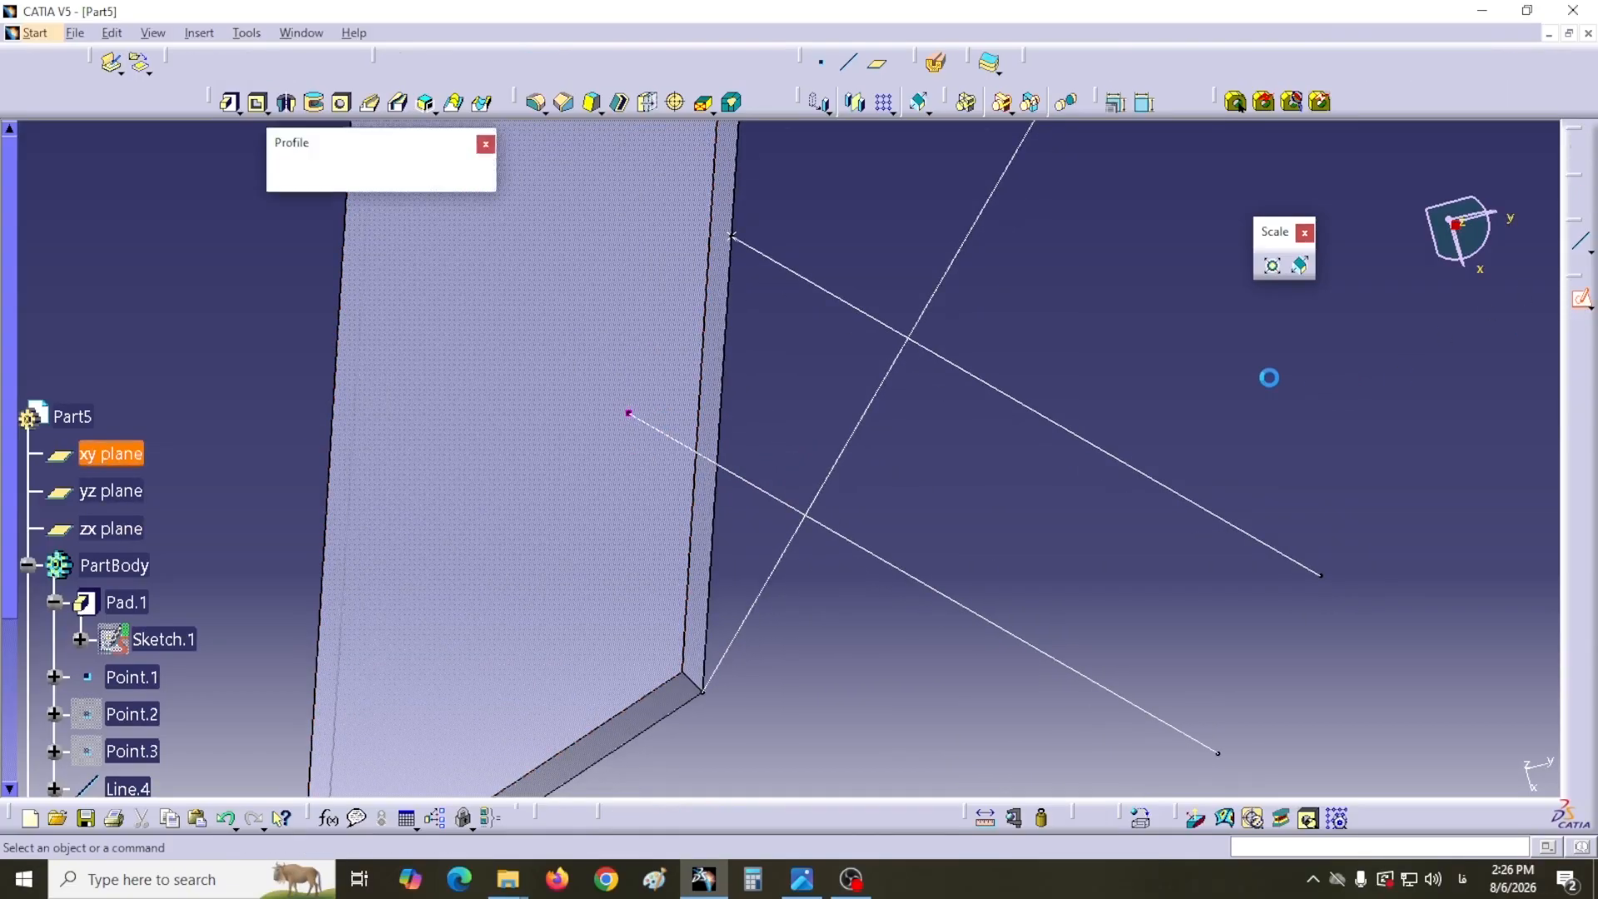
pyautogui.click(484, 186)
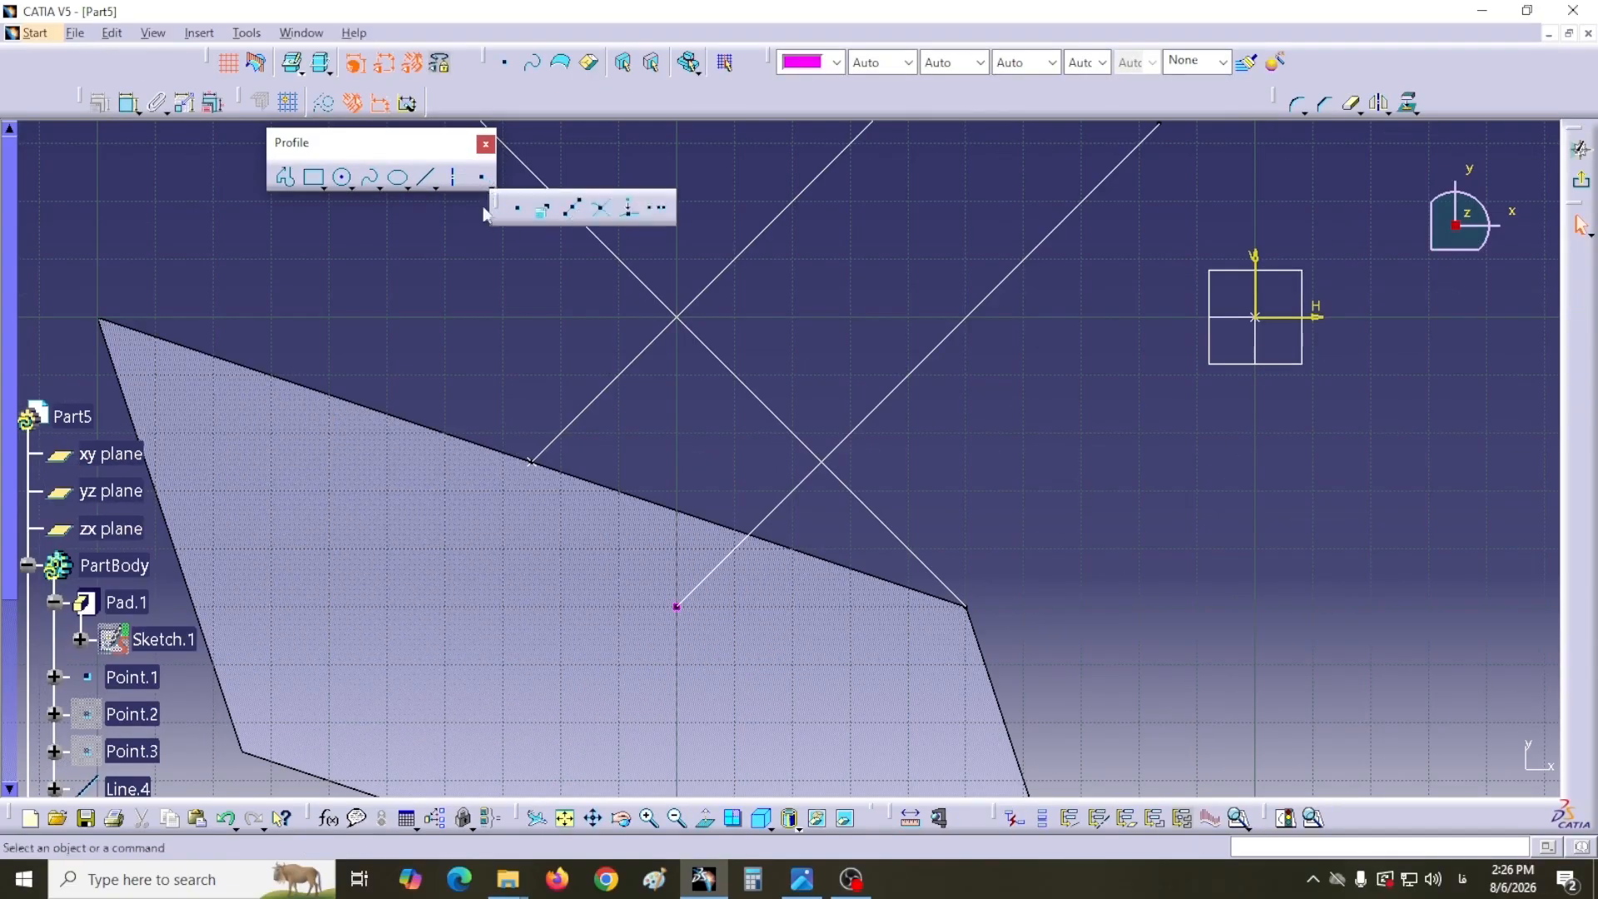
pyautogui.click(600, 208)
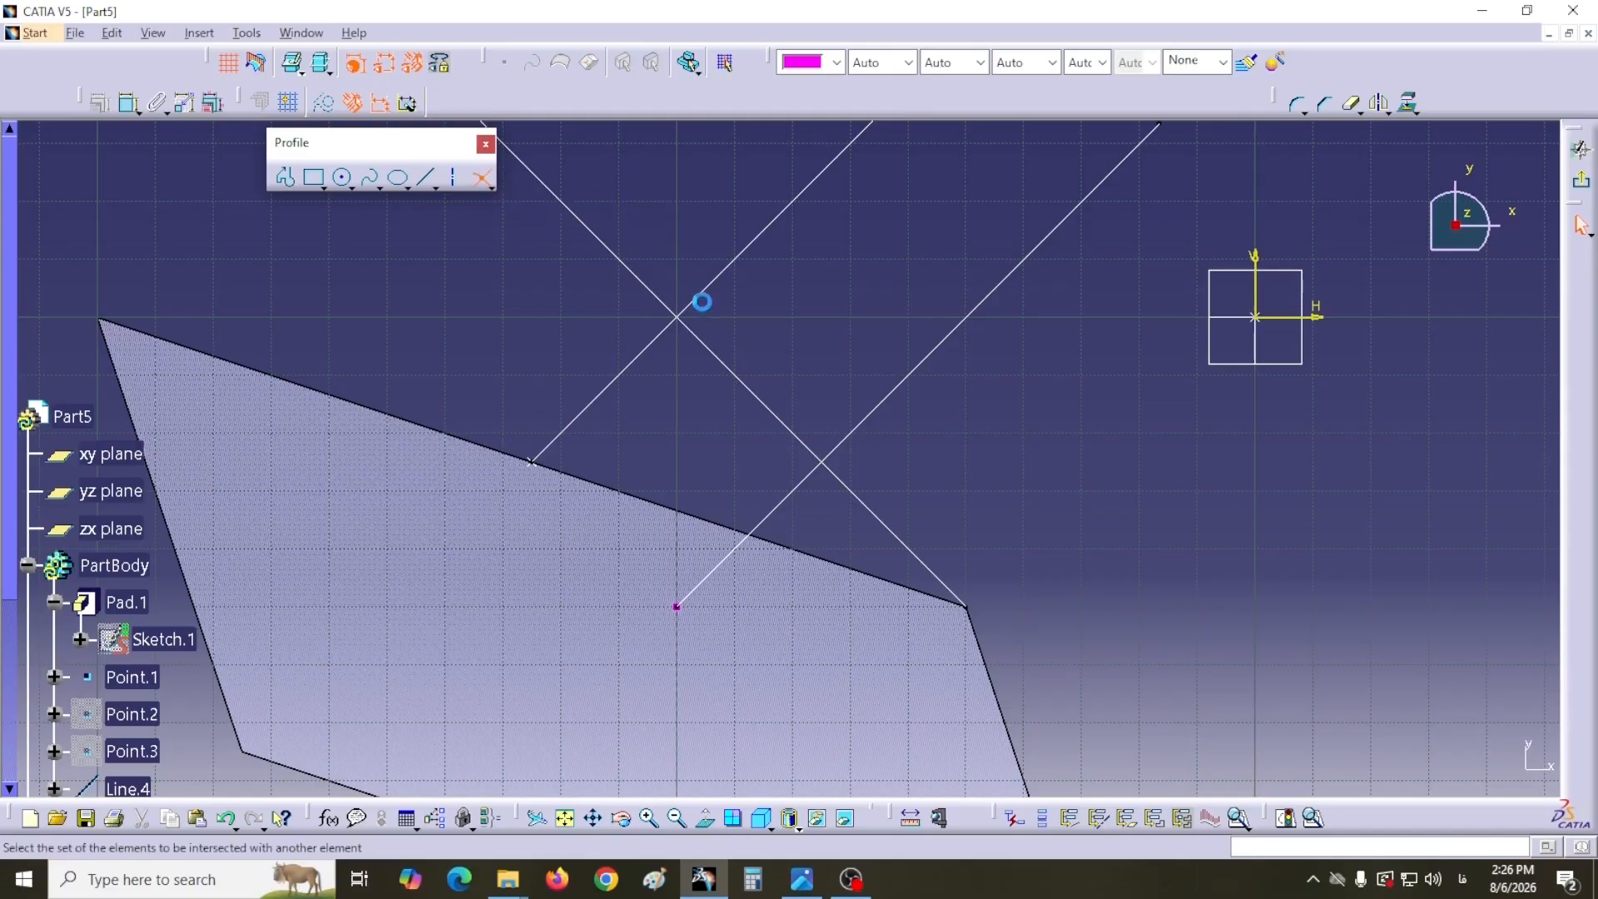
pyautogui.click(680, 313)
pyautogui.click(674, 310)
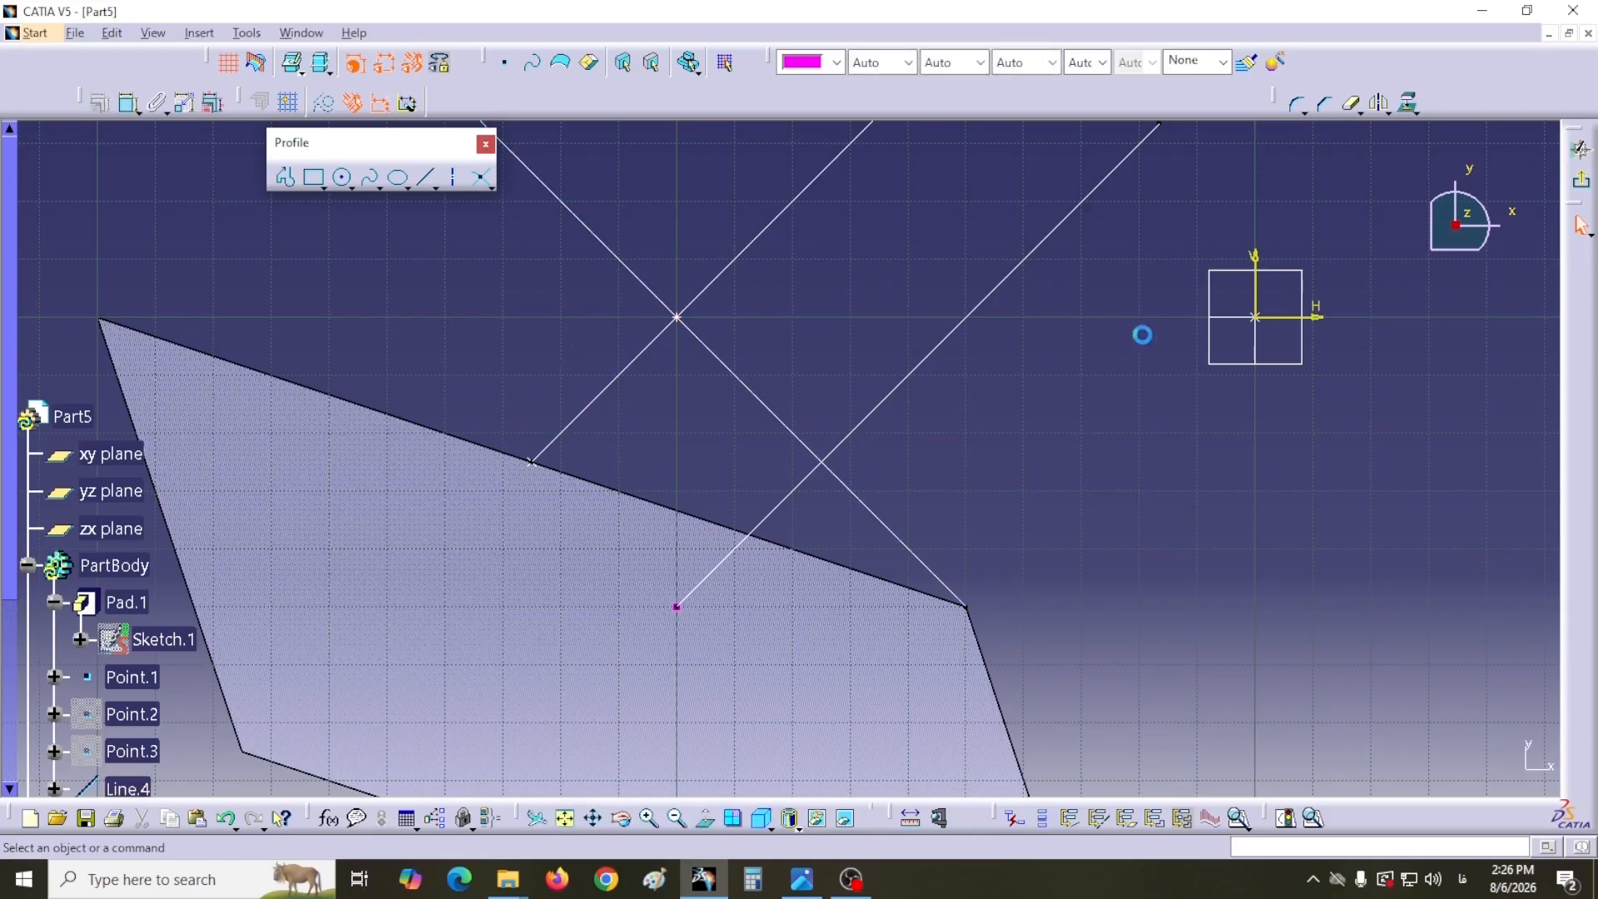
# - Add a second intersection point where Line.6 crosses Line.4 and exit the sketch
pyautogui.click(481, 178)
pyautogui.click(872, 410)
pyautogui.click(832, 473)
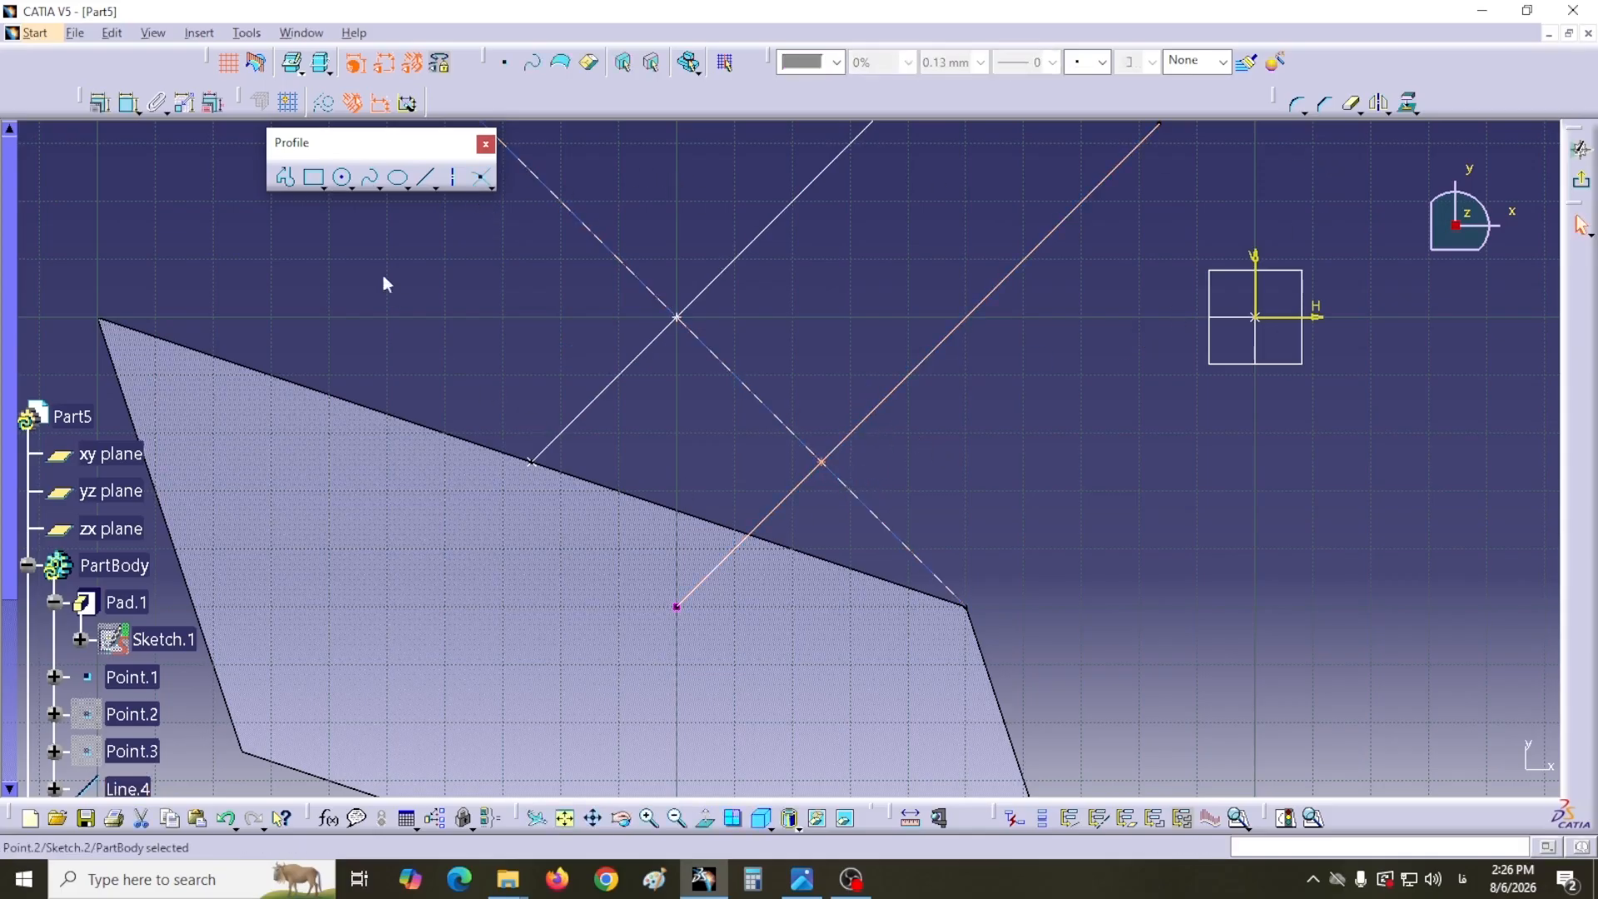
pyautogui.click(1580, 180)
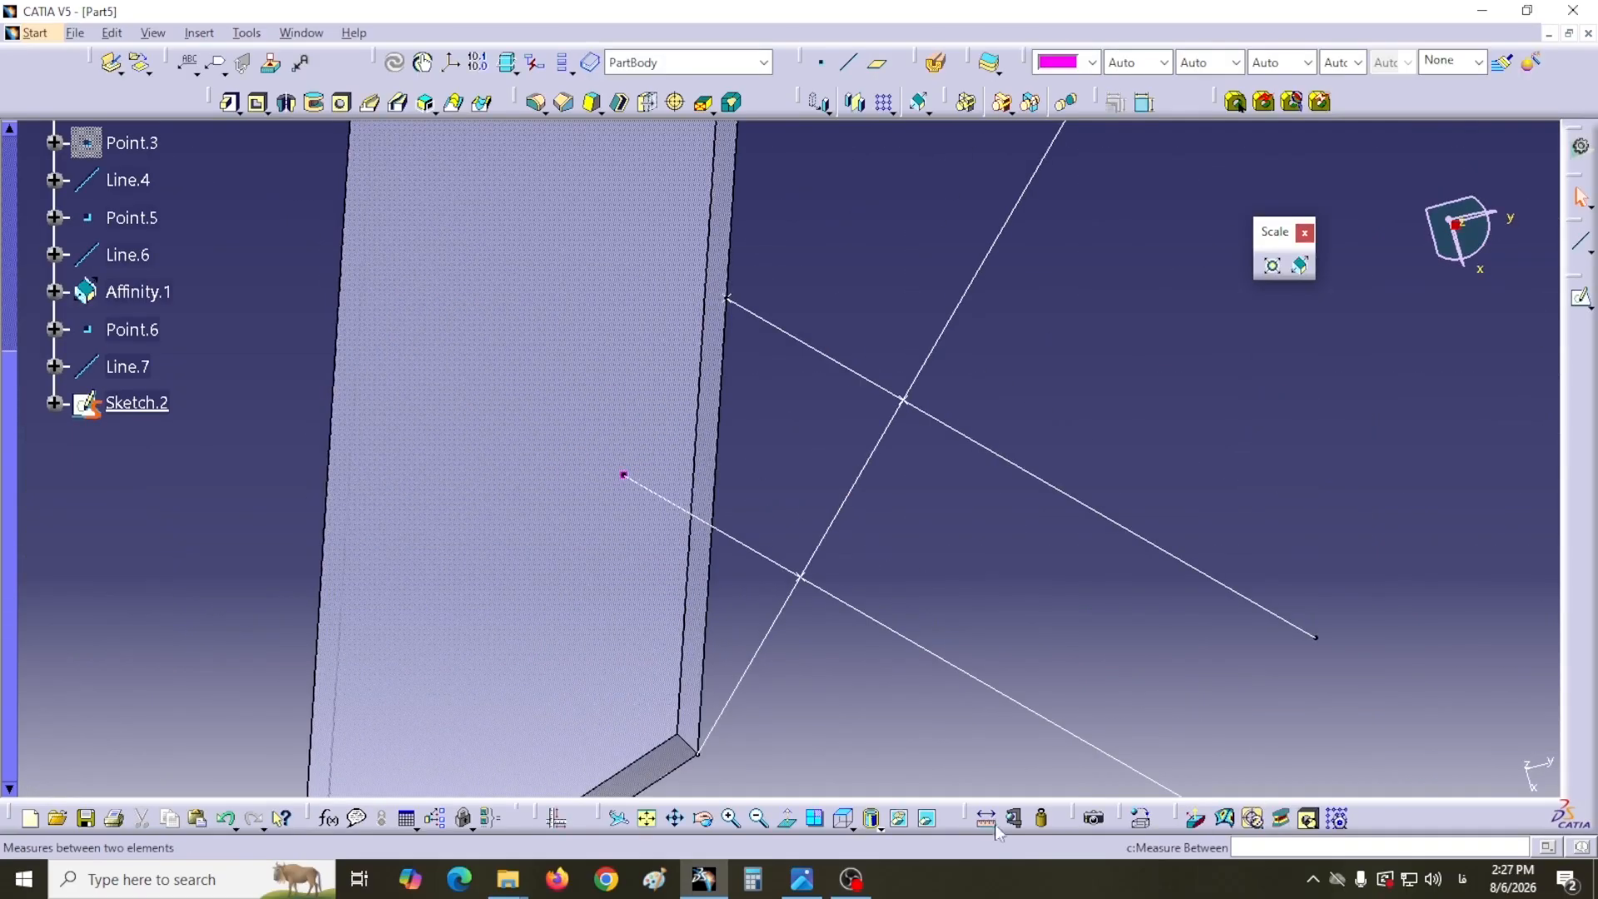
# - Measure and keep the distance from Point.6 to the sketched intersection on Line.7, placing the label beside the dimension line
pyautogui.click(727, 299)
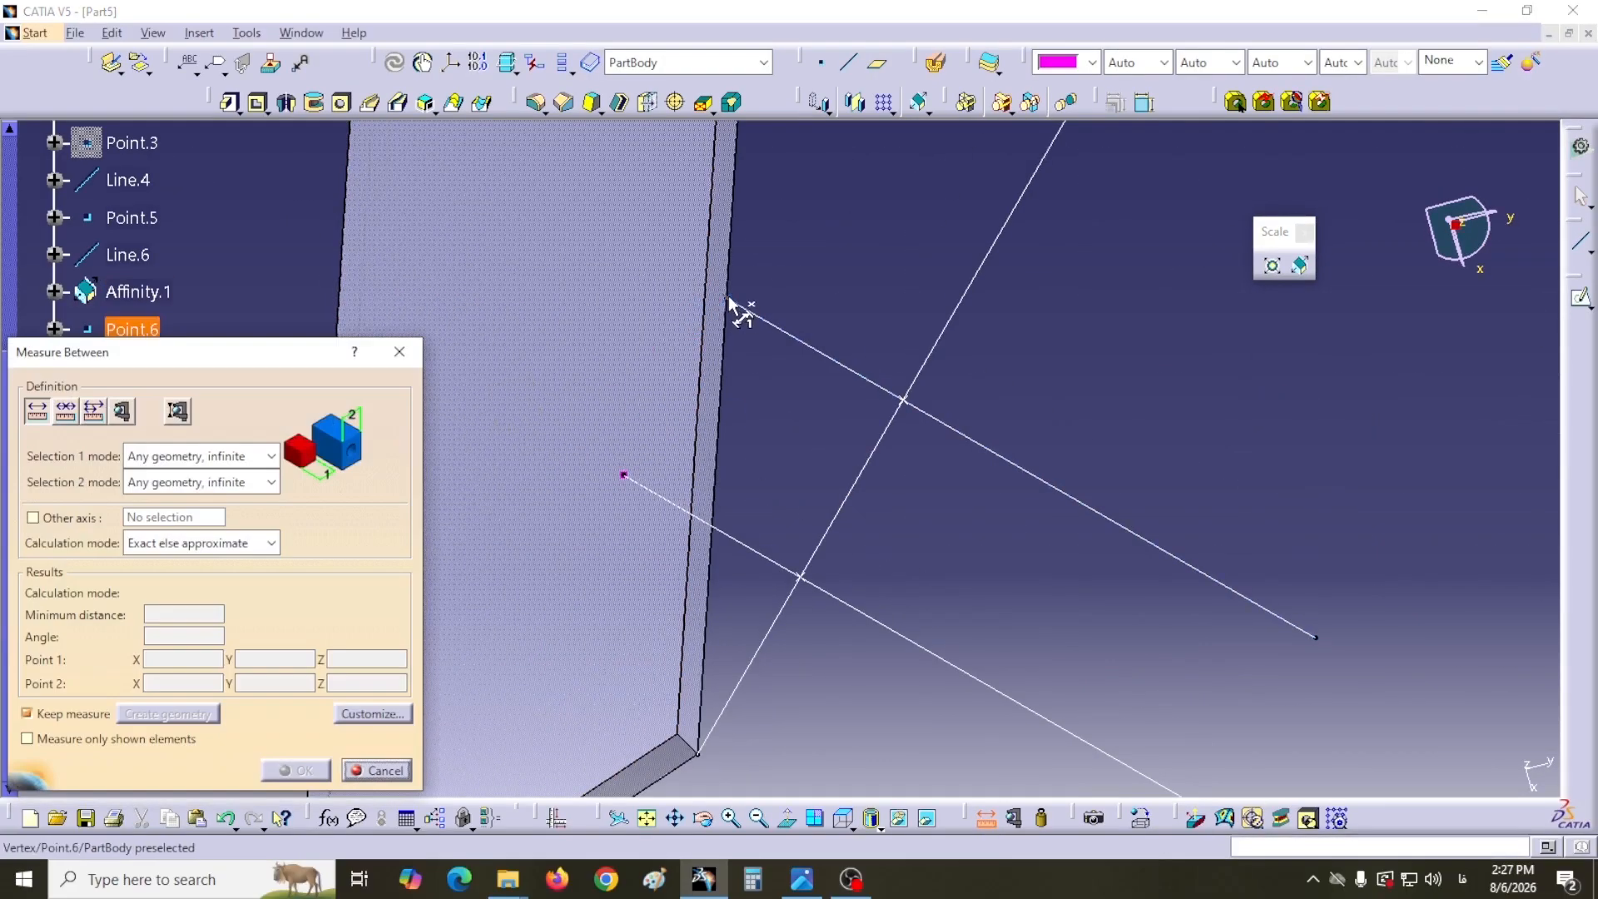
pyautogui.click(897, 401)
pyautogui.moveTo(847, 331); pyautogui.dragTo(835, 359)
pyautogui.click(295, 770)
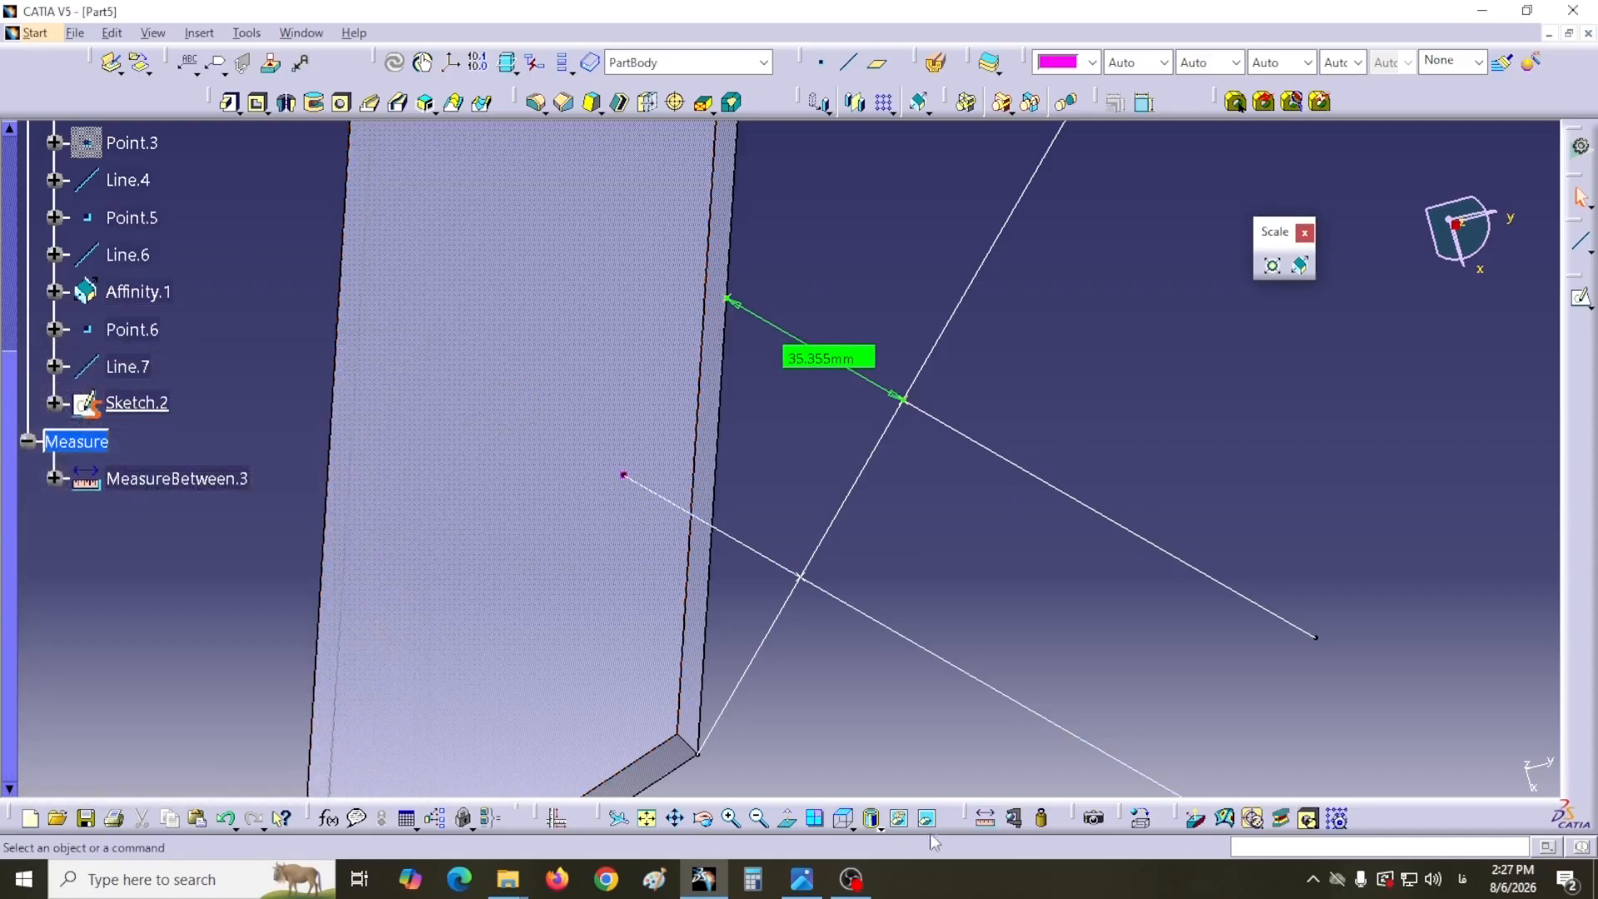
# - Measure and keep the distance from Point.5 to the sketched intersection on Line.6, placing the label beside the dimension line
pyautogui.click(985, 819)
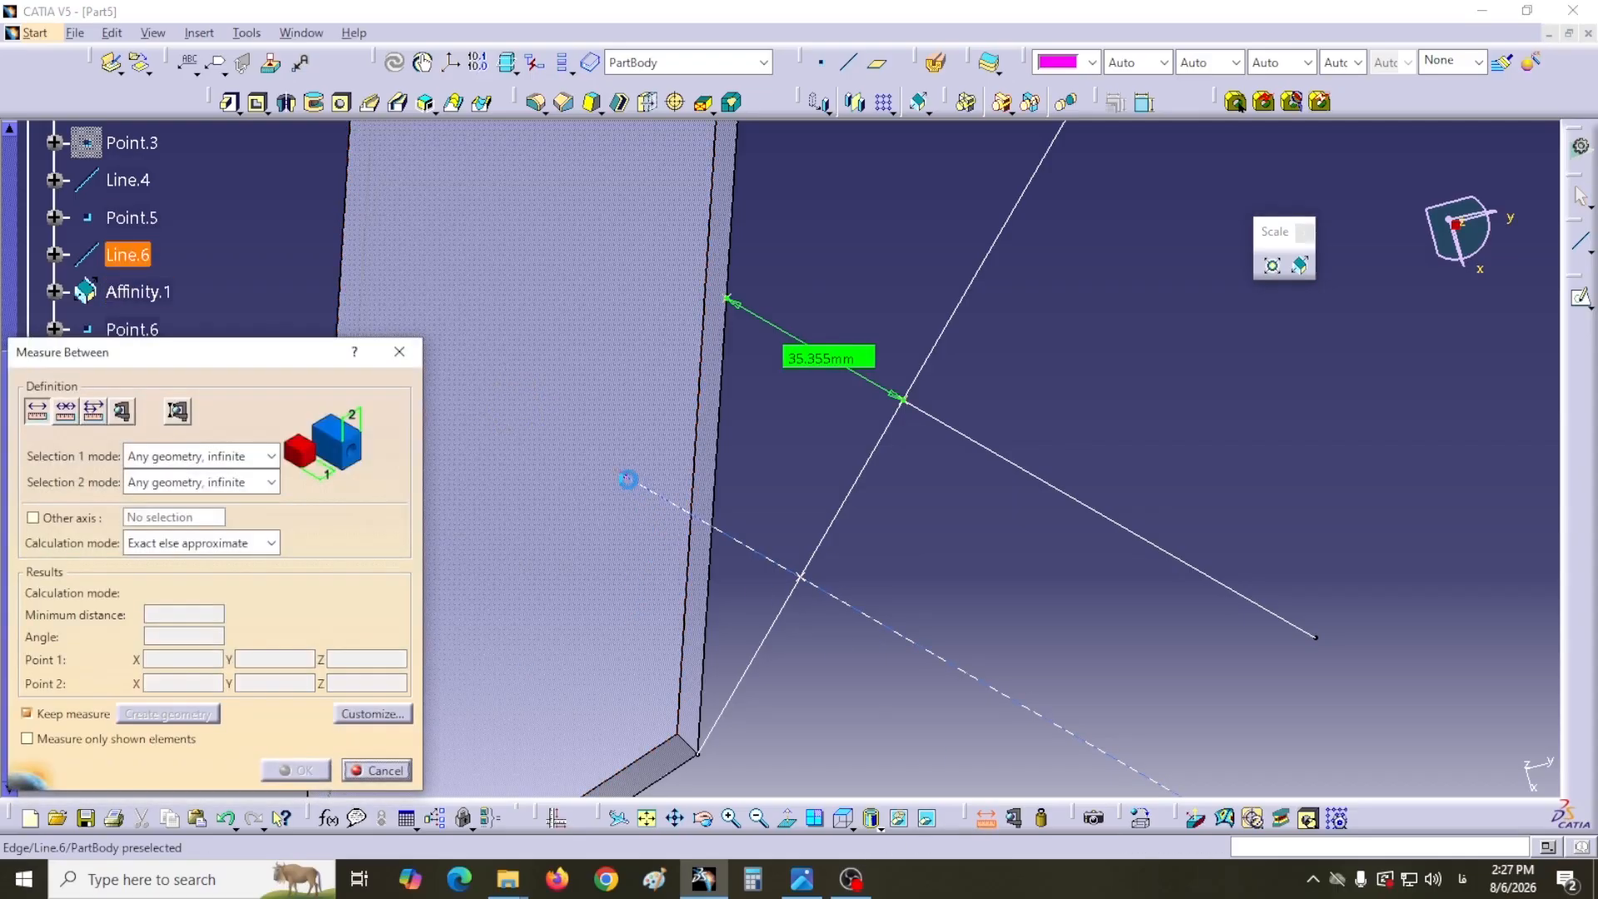
pyautogui.click(626, 477)
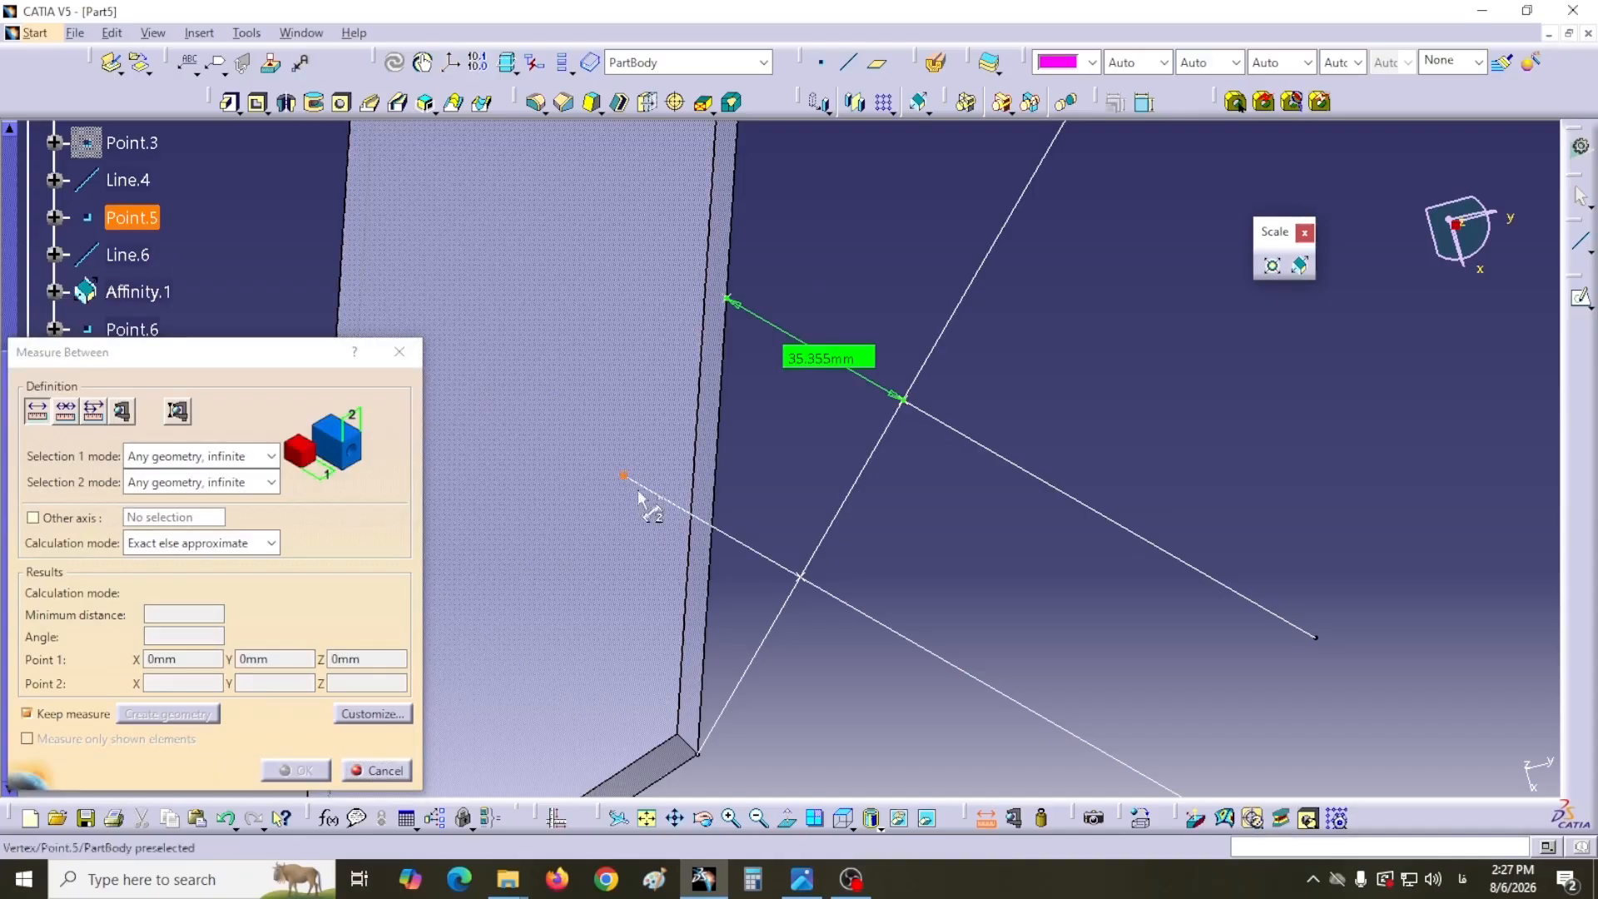
pyautogui.click(801, 576)
pyautogui.moveTo(756, 517); pyautogui.dragTo(749, 543)
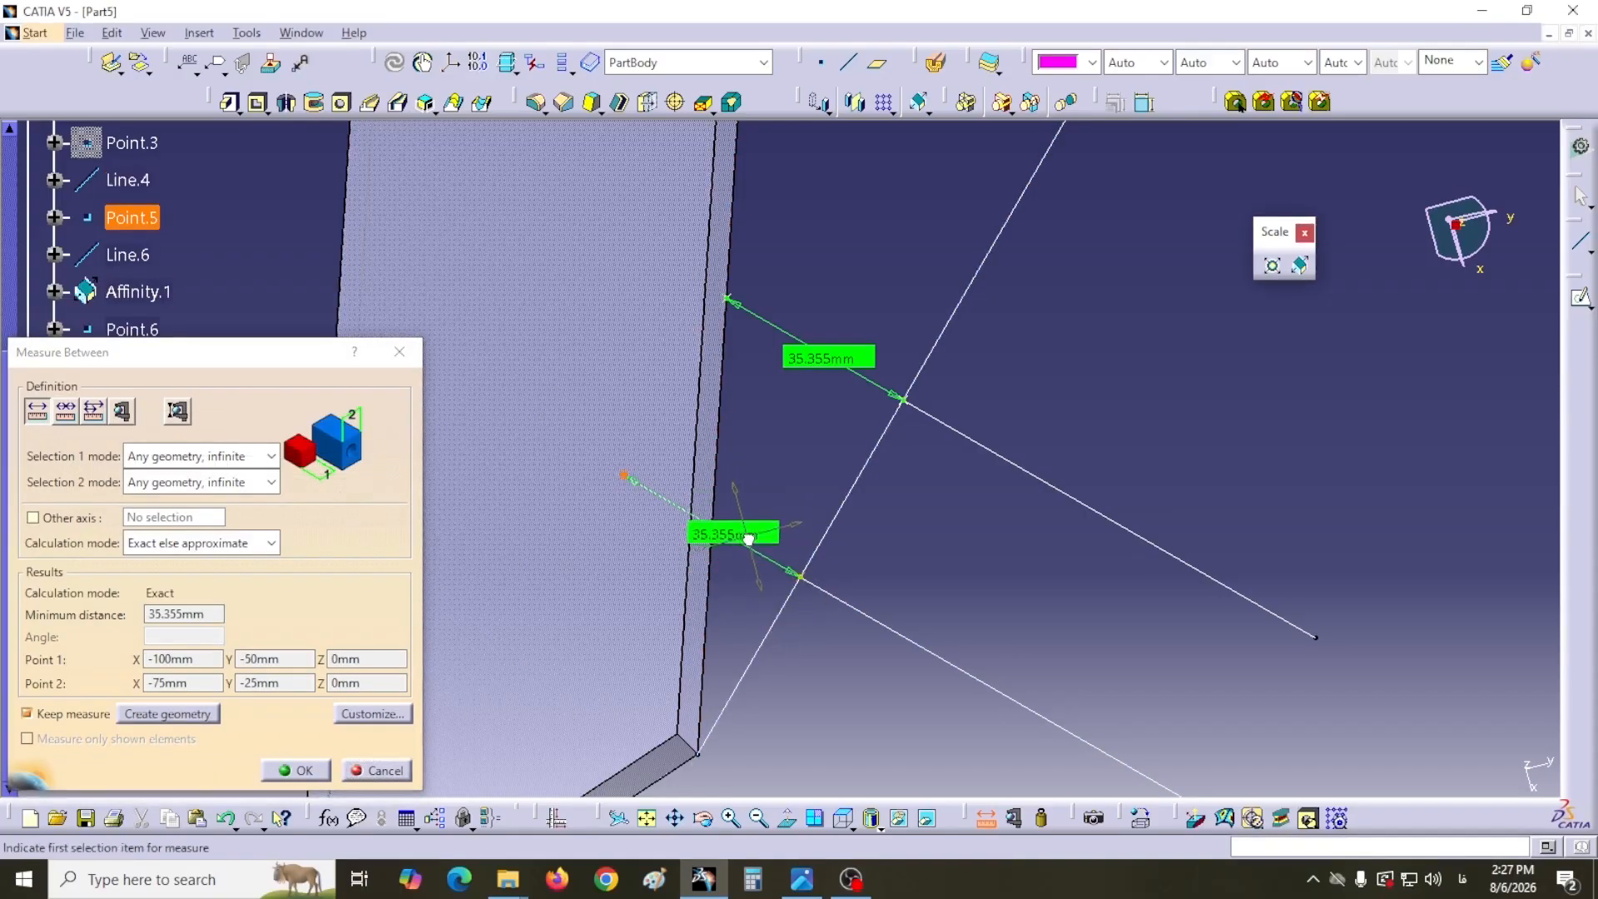
pyautogui.click(301, 771)
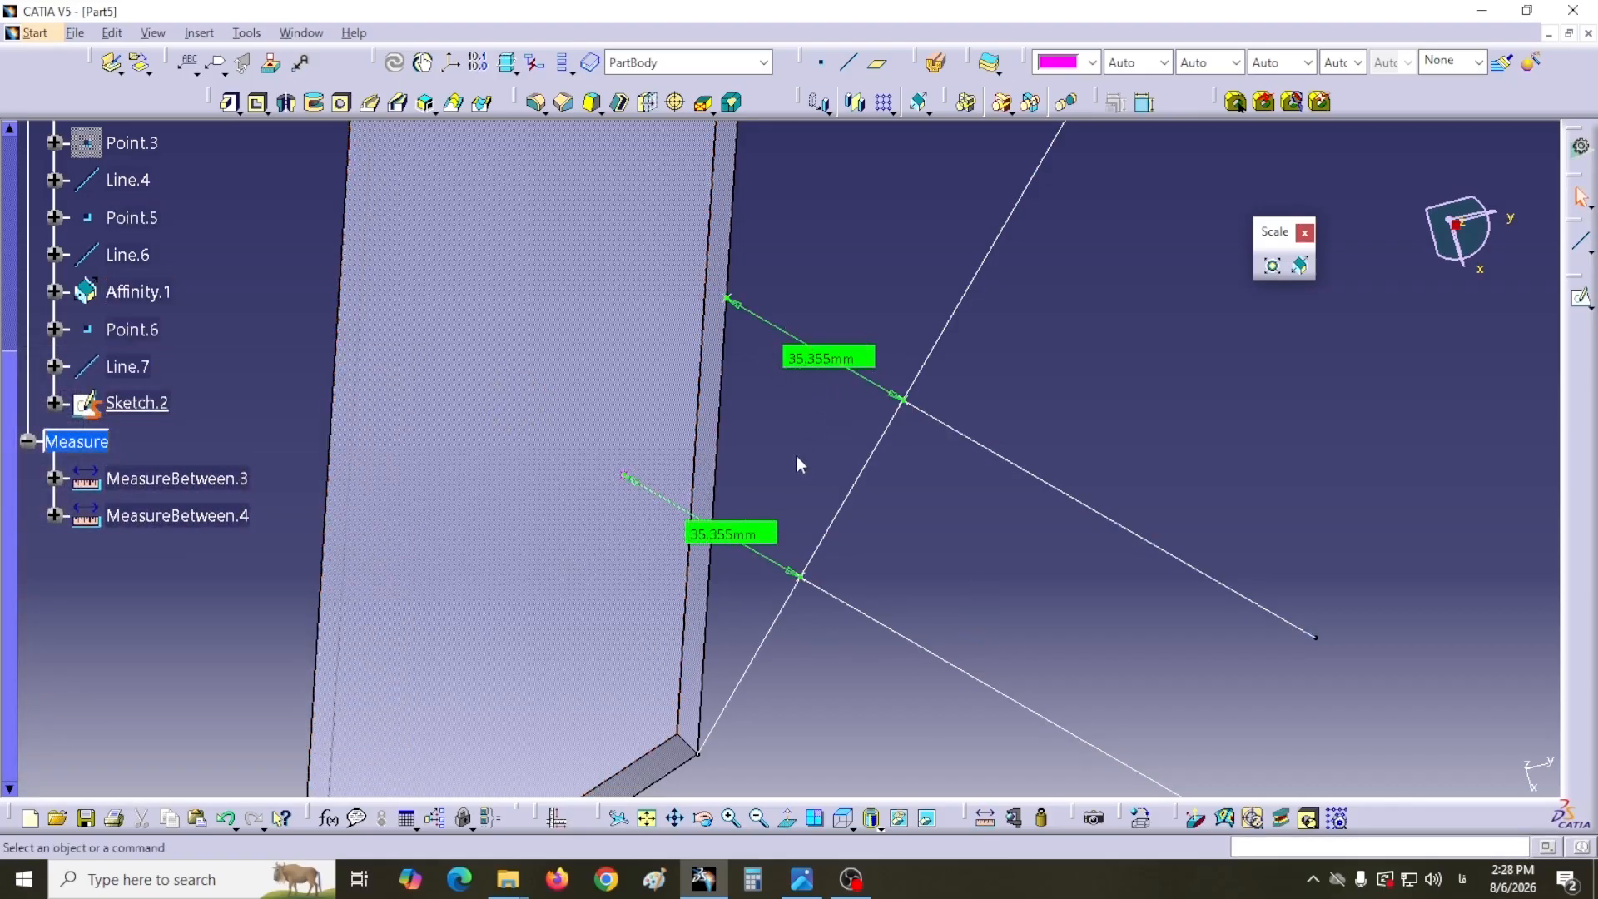
# - Reopen Affinity.1 in a top view, compare its axis system and ratios with the original and stretched outlines, and close the definition
pyautogui.click(843, 818)
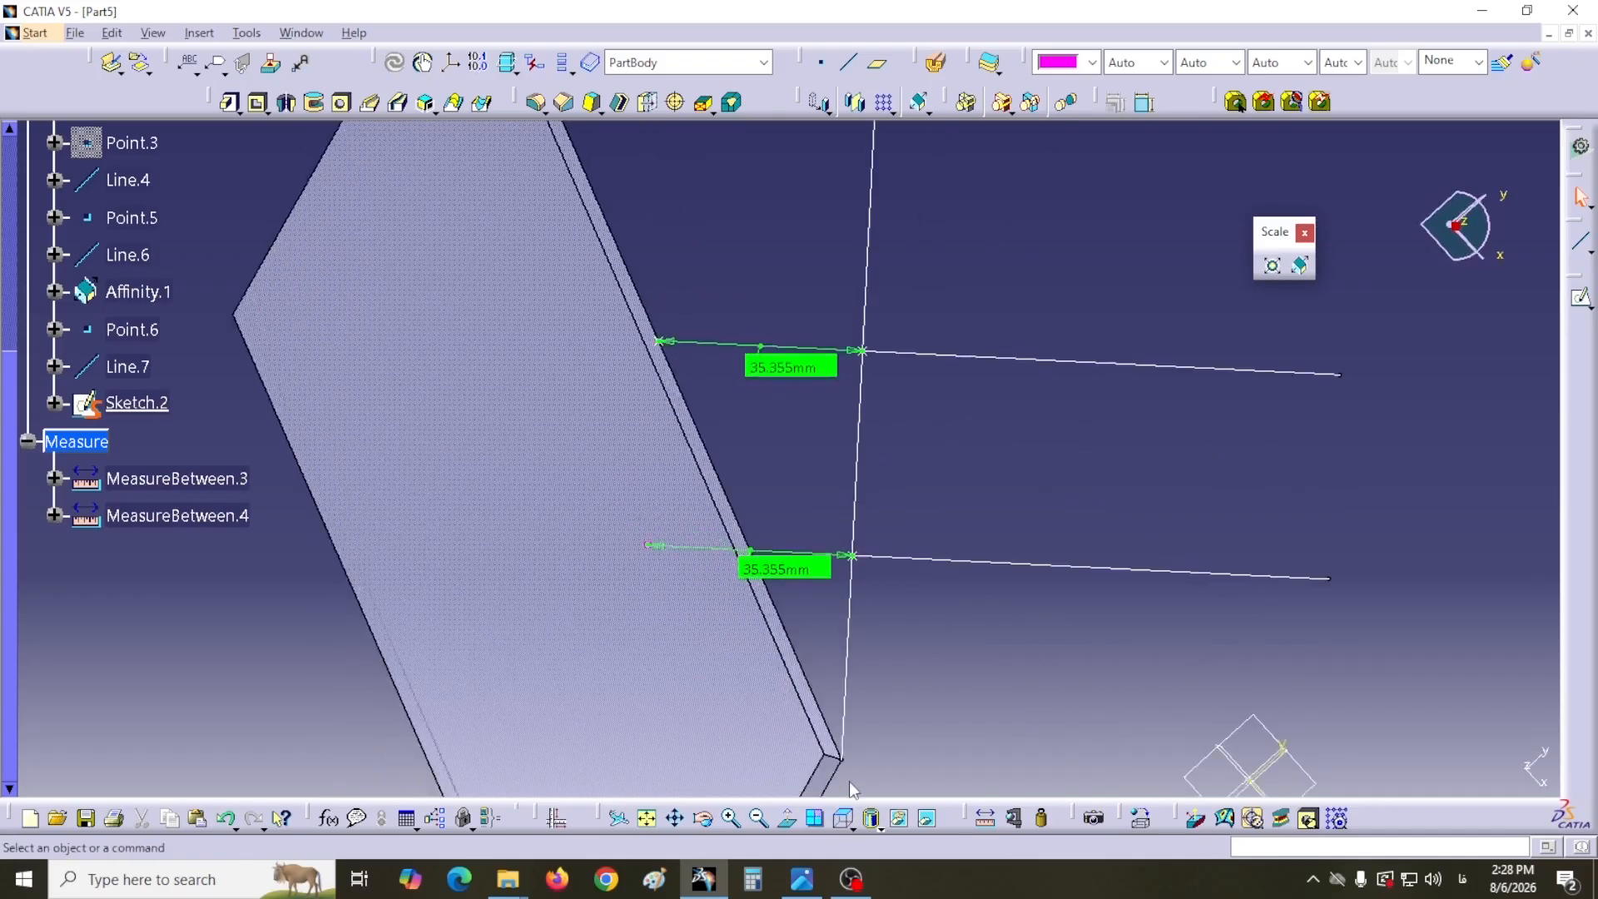
pyautogui.moveTo(1071, 507); pyautogui.dragTo(1052, 418, button='middle')
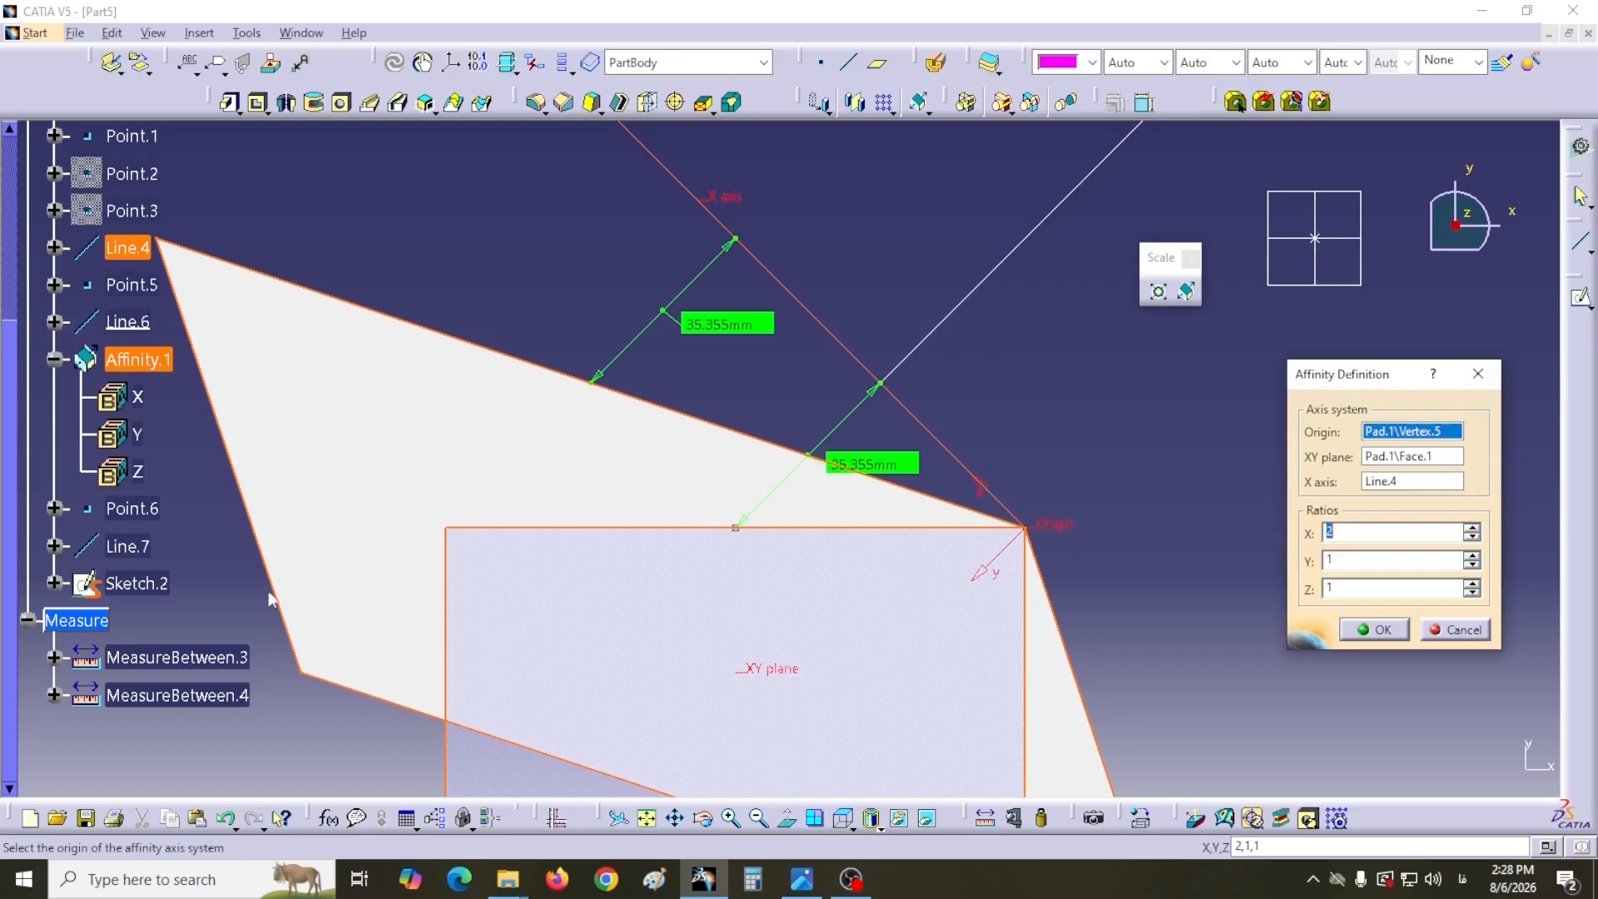
pyautogui.moveTo(922, 639); pyautogui.dragTo(919, 542, button='middle')
pyautogui.scroll(1, 874, 492)
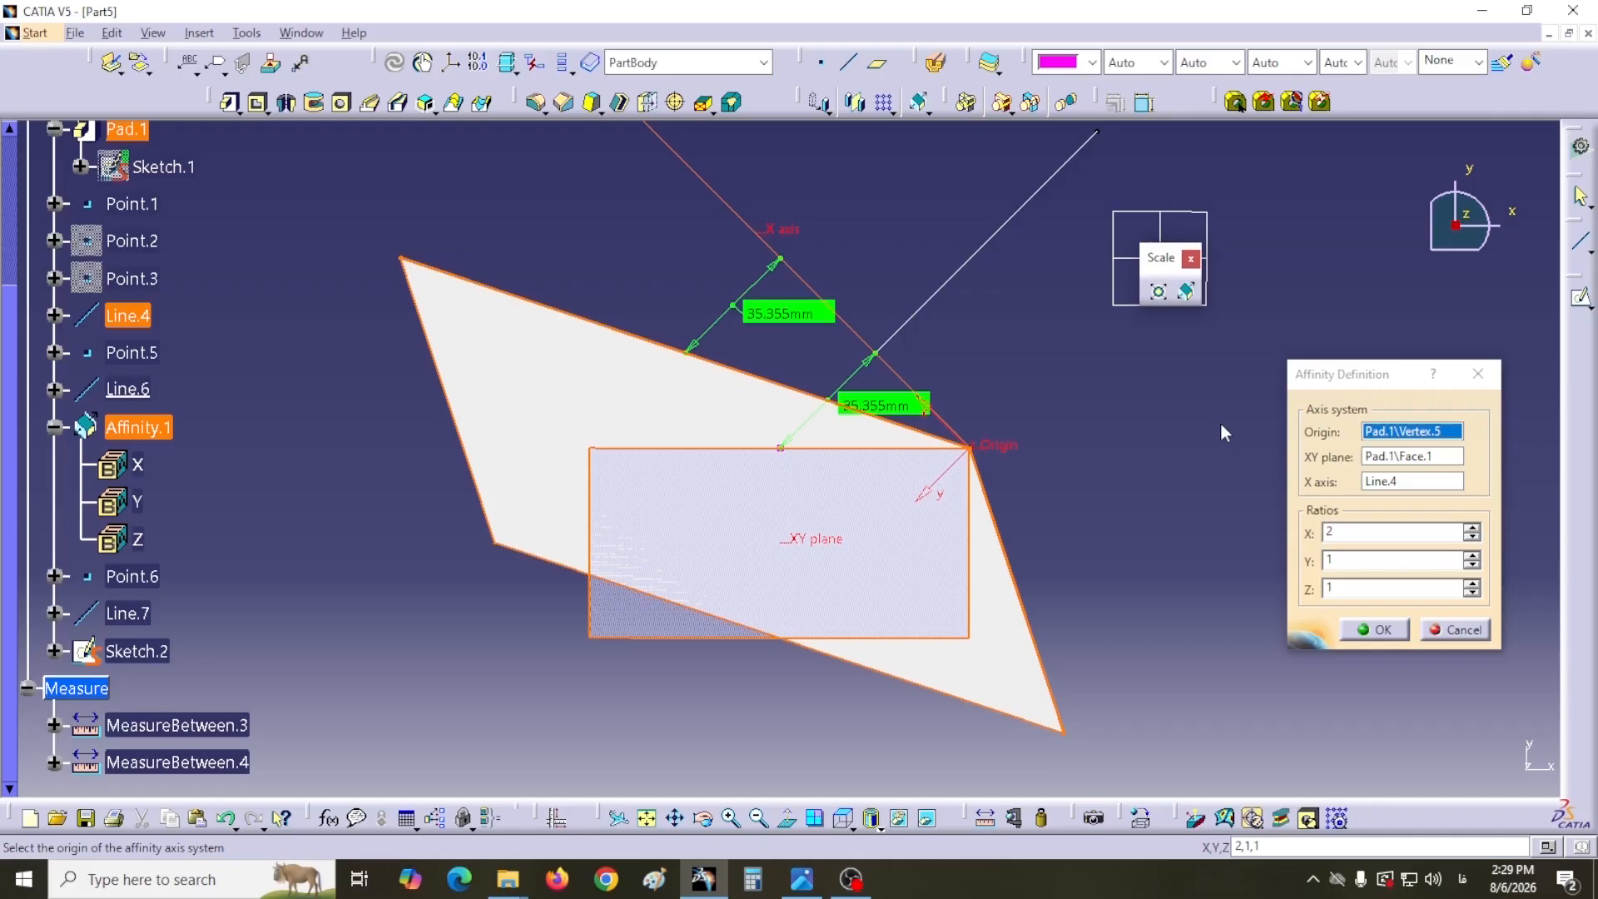
pyautogui.click(1380, 630)
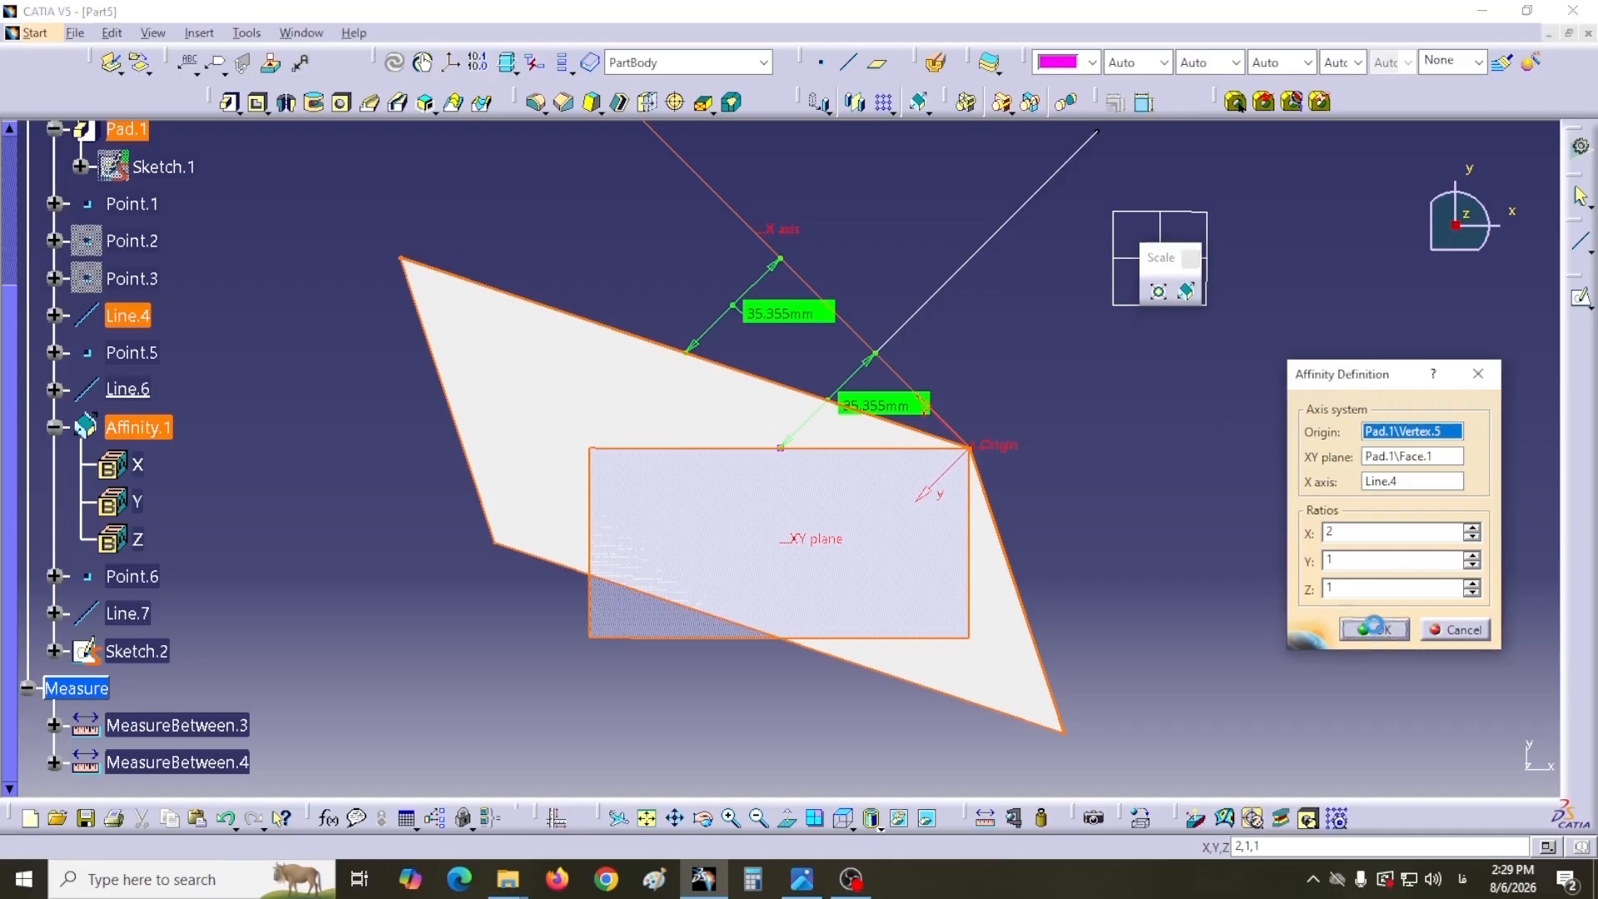